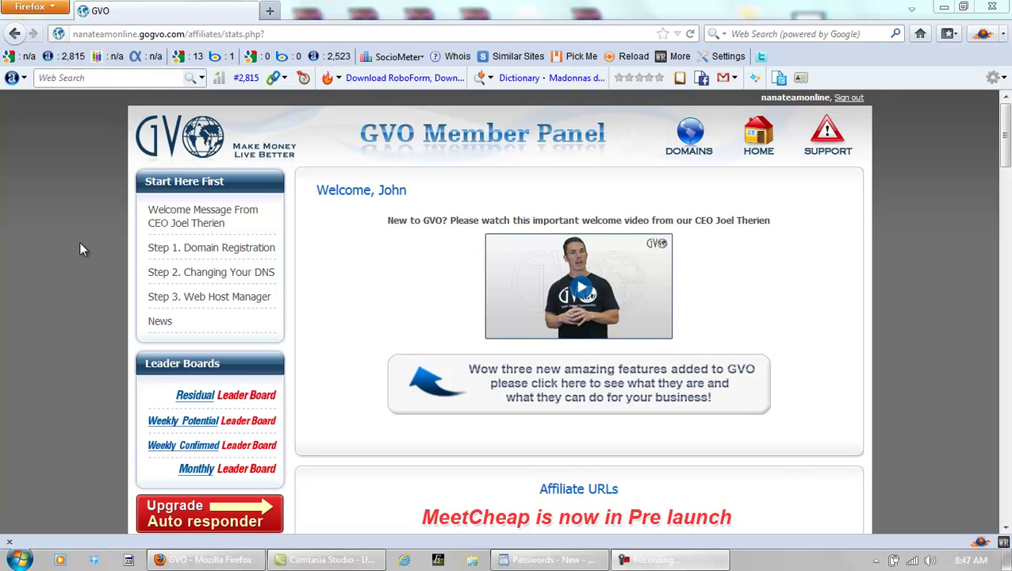
- Open the Web Host Manager from step 3 of the member panel and start creating a new account
{"action": "left_click", "coordinate": [216, 299]}
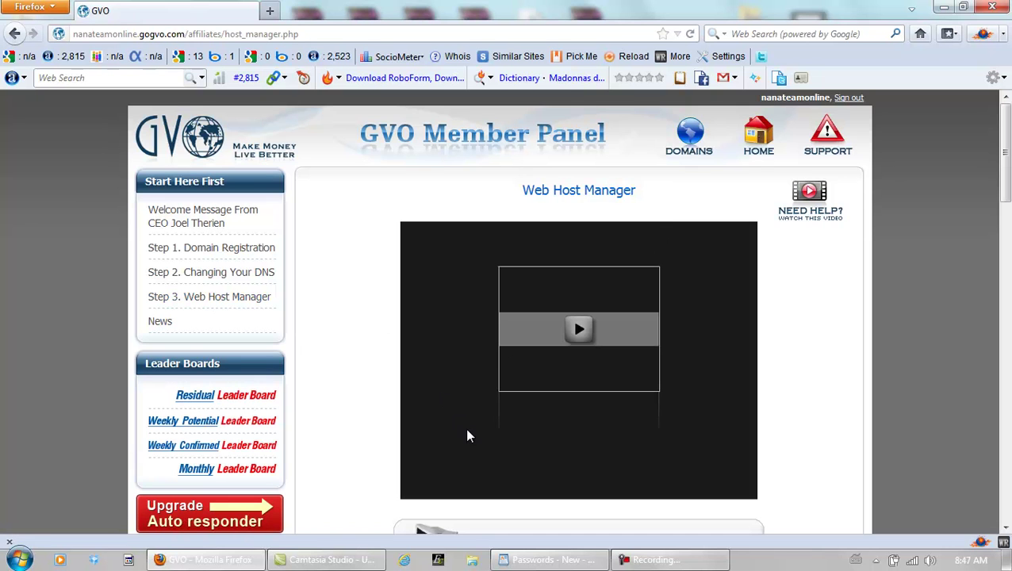
{"action": "scroll", "coordinate": [354, 395], "scroll_direction": "down", "scroll_amount": 4}
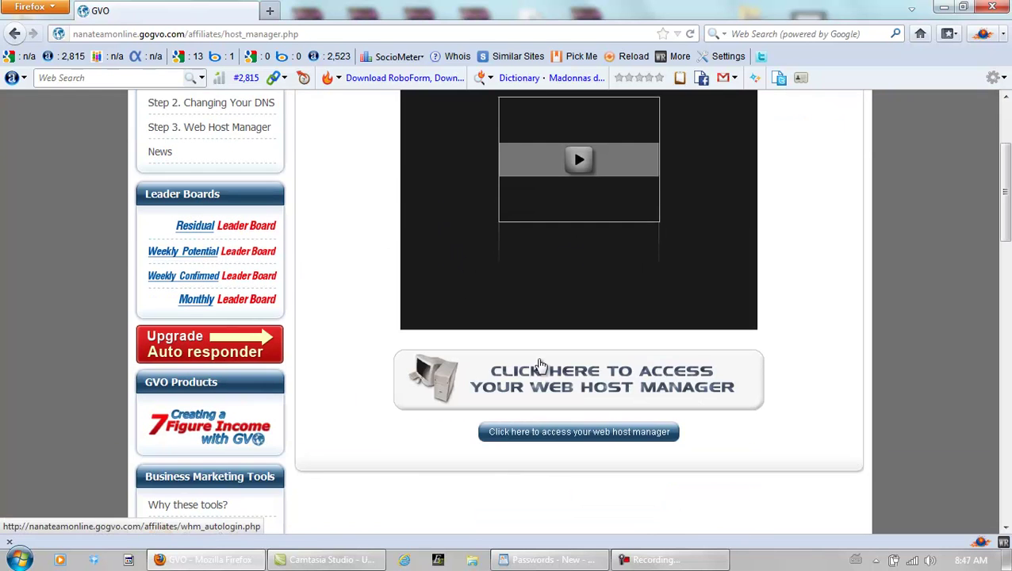
{"action": "left_click", "coordinate": [539, 363]}
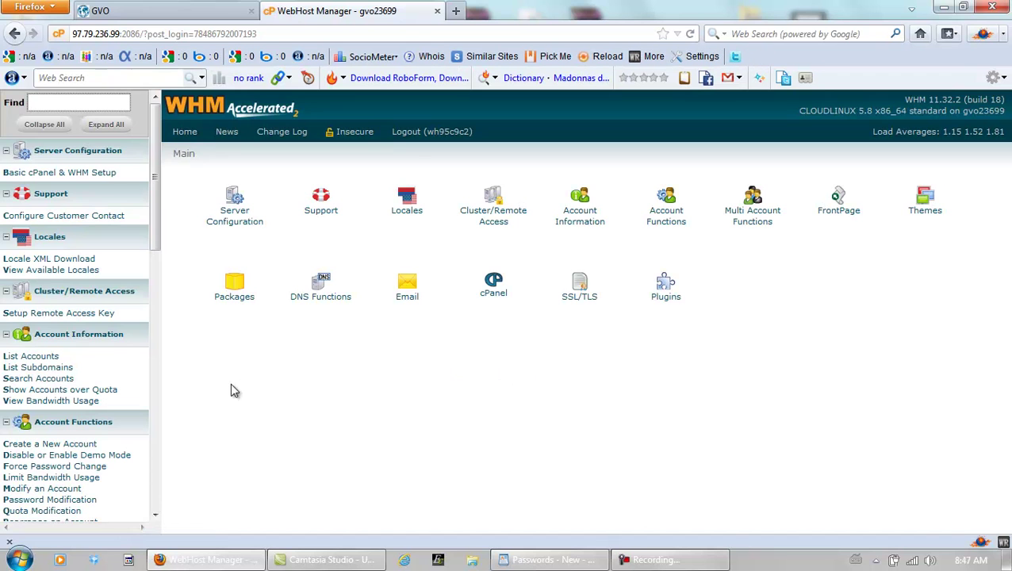
{"action": "left_click", "coordinate": [74, 446]}
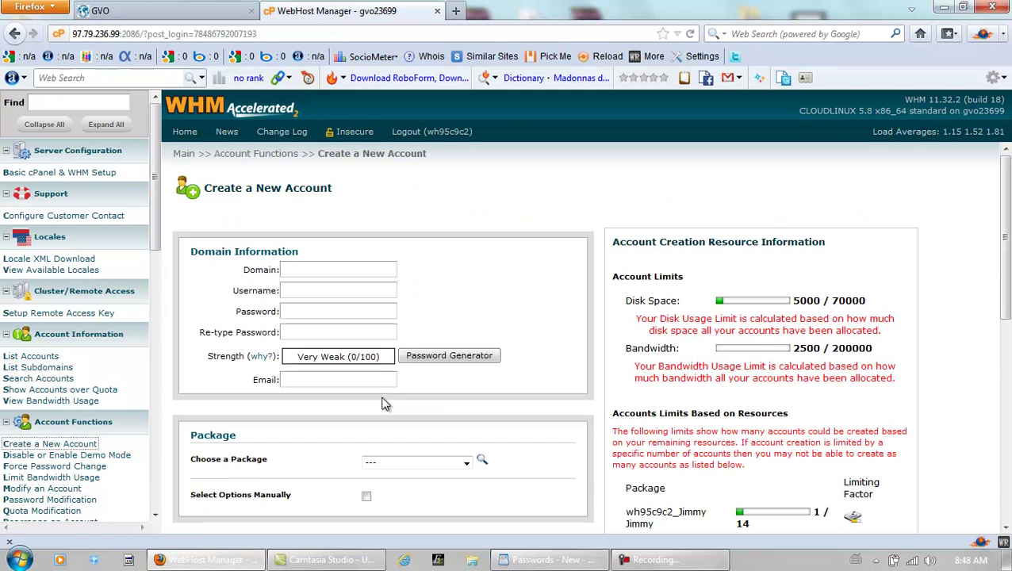
{"action": "left_click", "coordinate": [656, 561]}
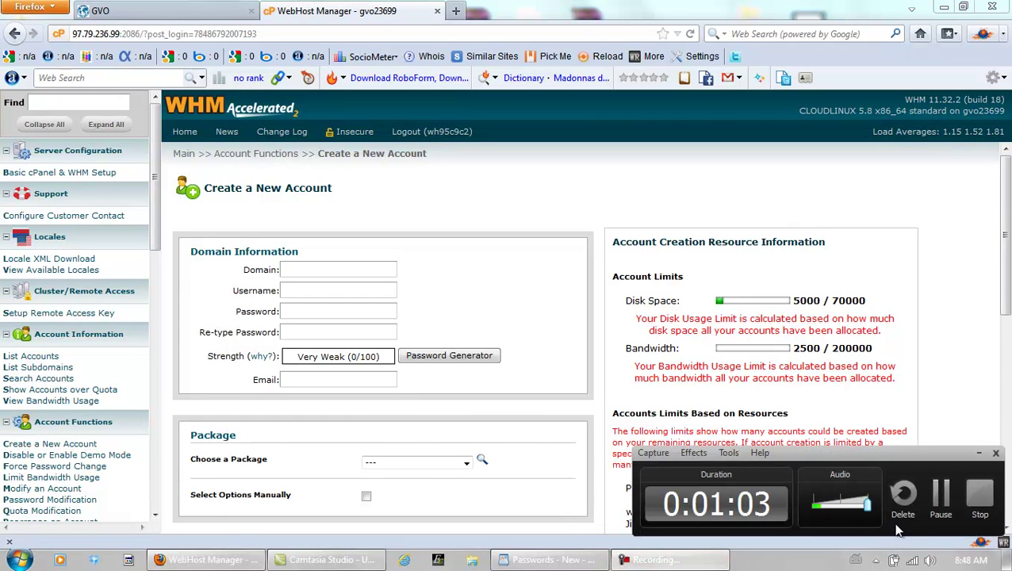
{"action": "left_click", "coordinate": [940, 508]}
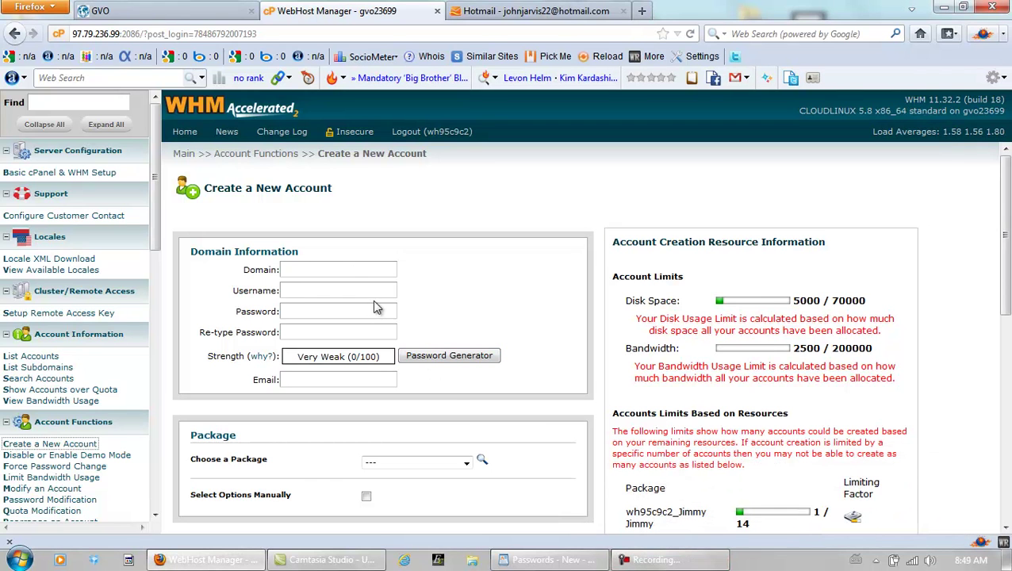
- Enter lifeinsurancepremiumrates.com as the new account's domain and have the username filled in from it
{"action": "left_click", "coordinate": [349, 270]}
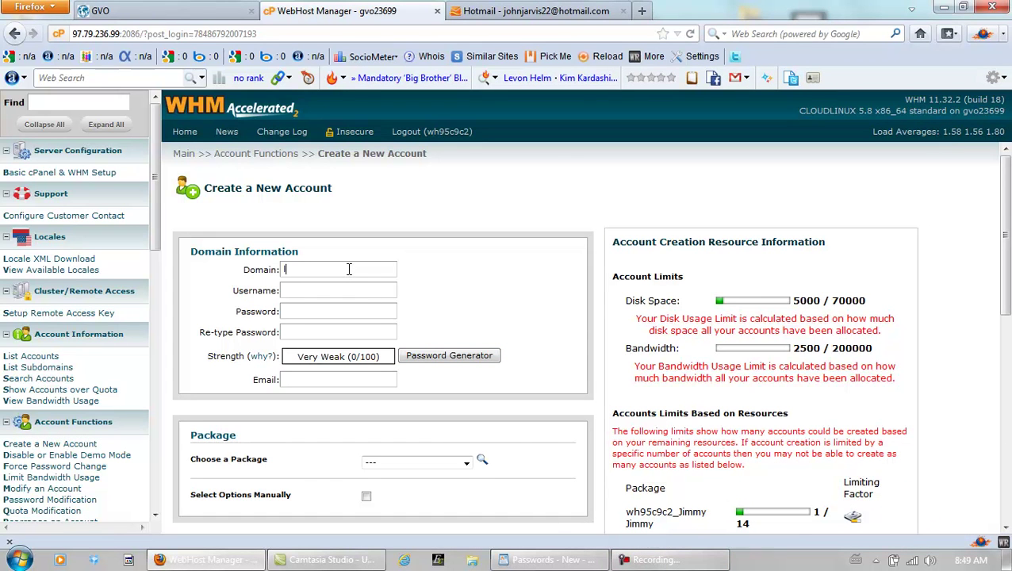
{"action": "type", "text": "life"}
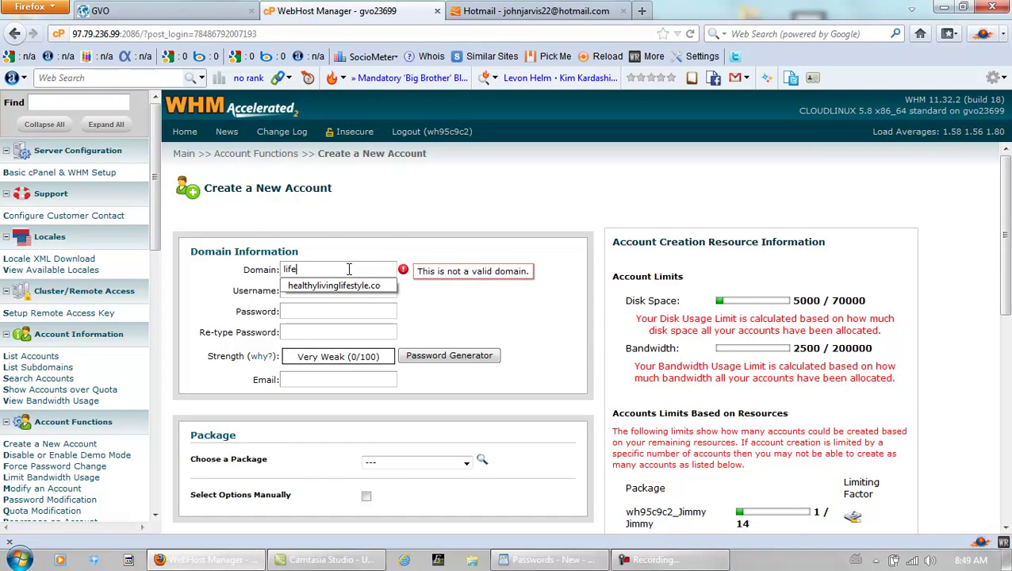
{"action": "type", "text": "insurancepremiu"}
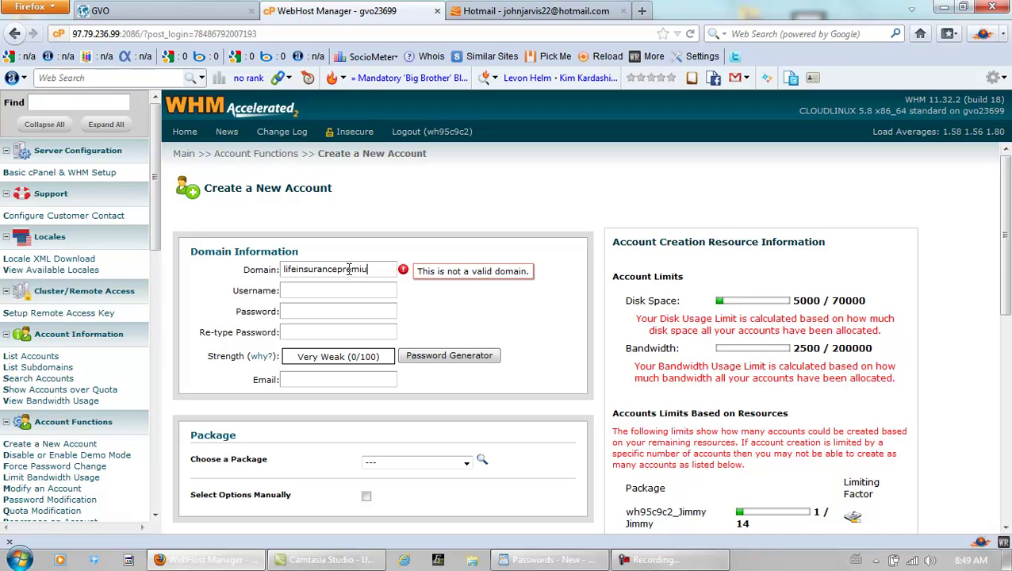
{"action": "type", "text": "mrates.com"}
{"action": "left_click", "coordinate": [344, 297]}
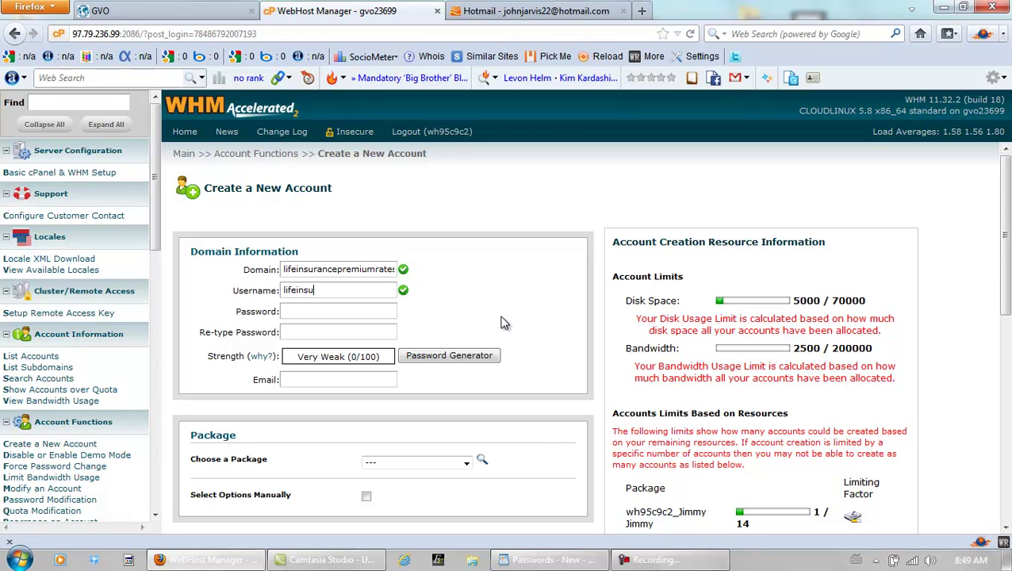
- Generate a password for the new account and select the generated text for copying
{"action": "left_click", "coordinate": [466, 356]}
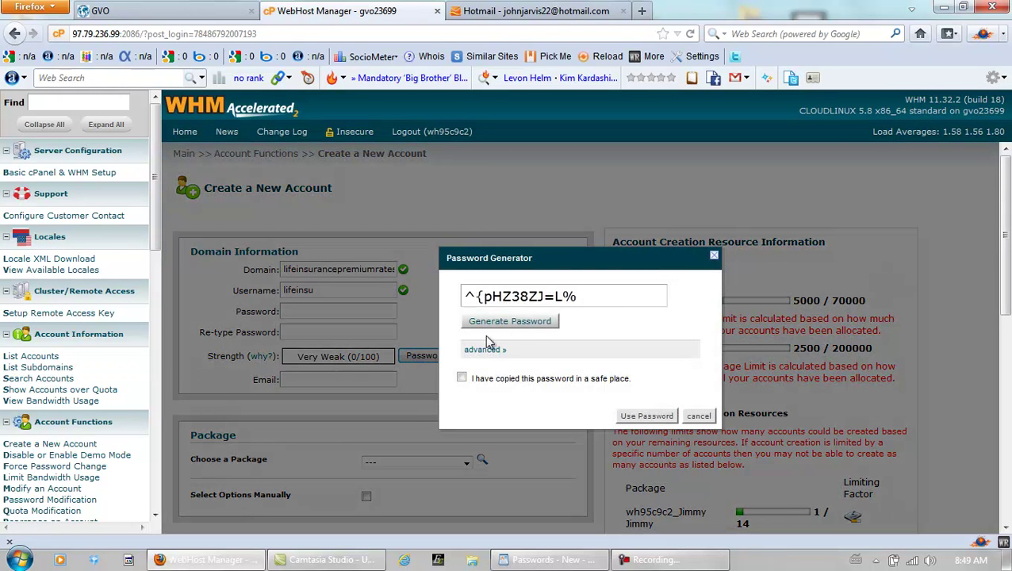
{"action": "left_click_drag", "start_coordinate": [591, 297], "coordinate": [439, 292]}
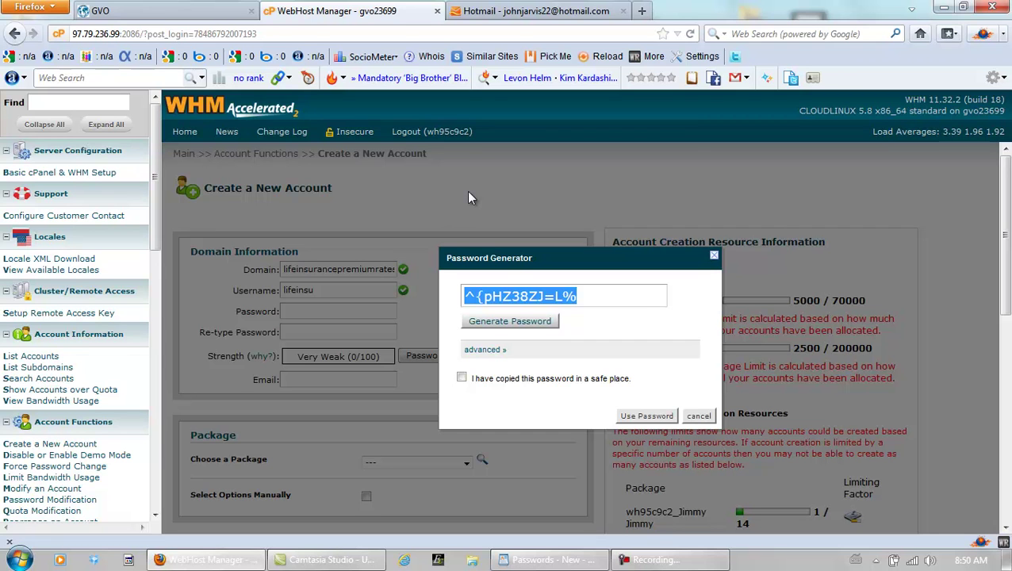
{"action": "left_click", "coordinate": [650, 559]}
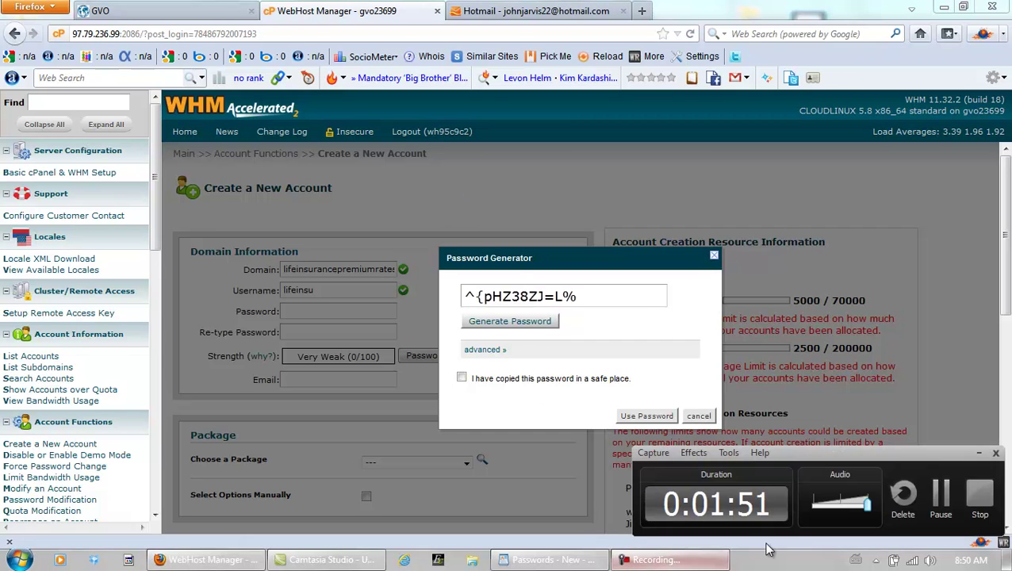
{"action": "left_click", "coordinate": [940, 495]}
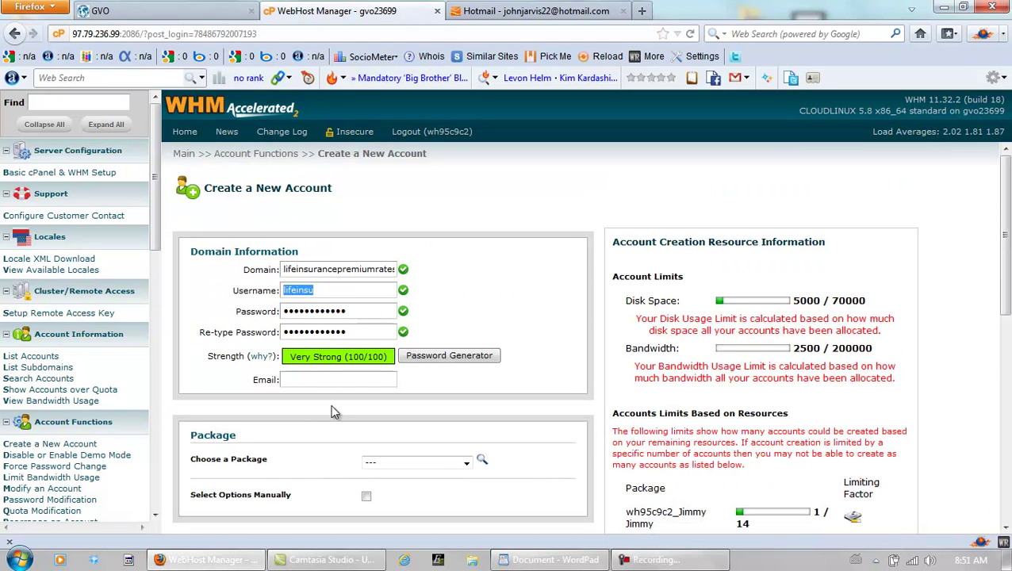
- Fill in the new account's contact e-mail using the matching saved suggestion
{"action": "left_click", "coordinate": [346, 382]}
{"action": "type", "text": "off"}
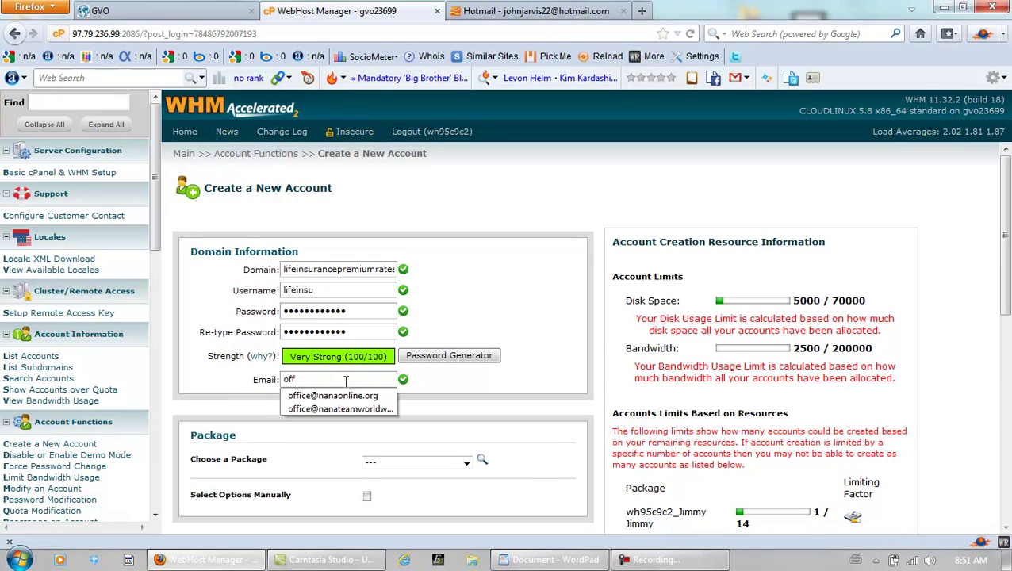
{"action": "left_click", "coordinate": [341, 395]}
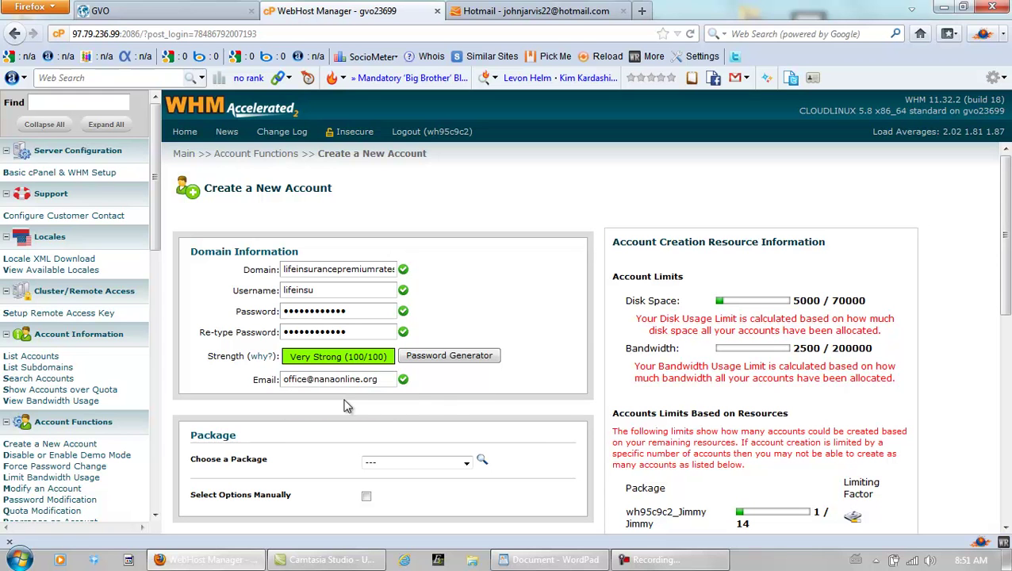
- Create the hosting account with the entered details and let the browser remember its password
{"action": "scroll", "coordinate": [460, 394], "scroll_direction": "down", "scroll_amount": 10}
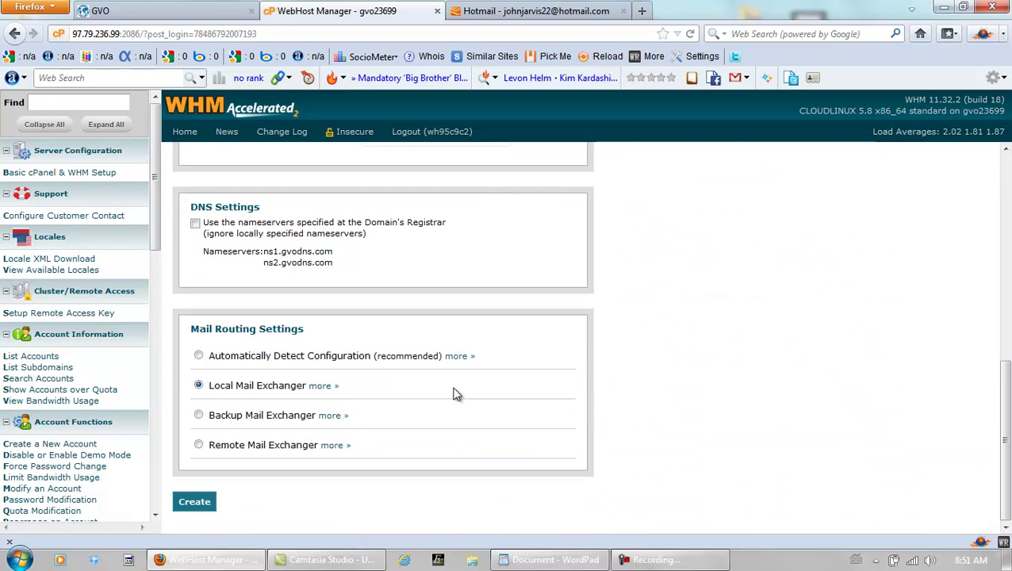
{"action": "left_click", "coordinate": [194, 502]}
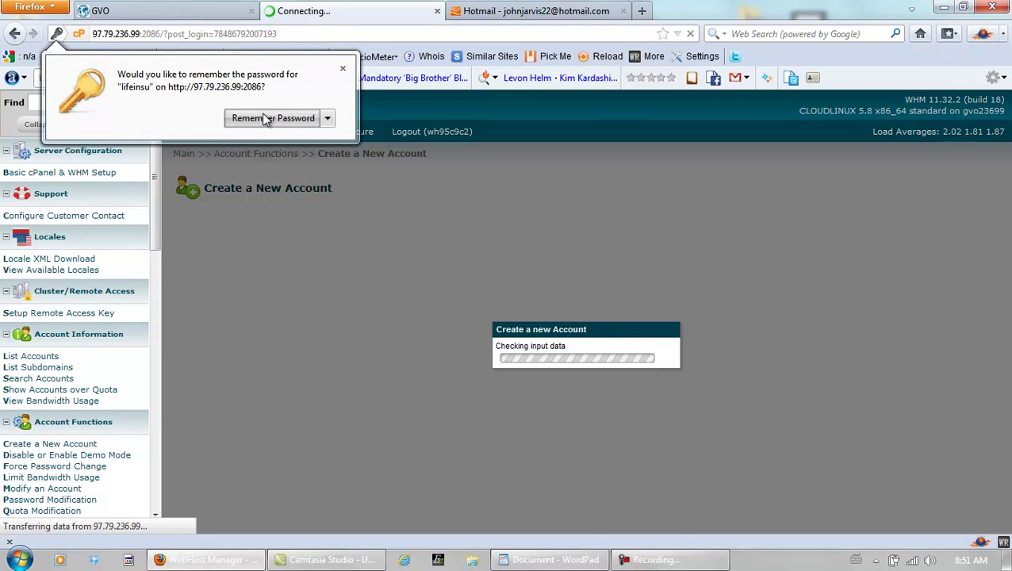
{"action": "left_click", "coordinate": [264, 118]}
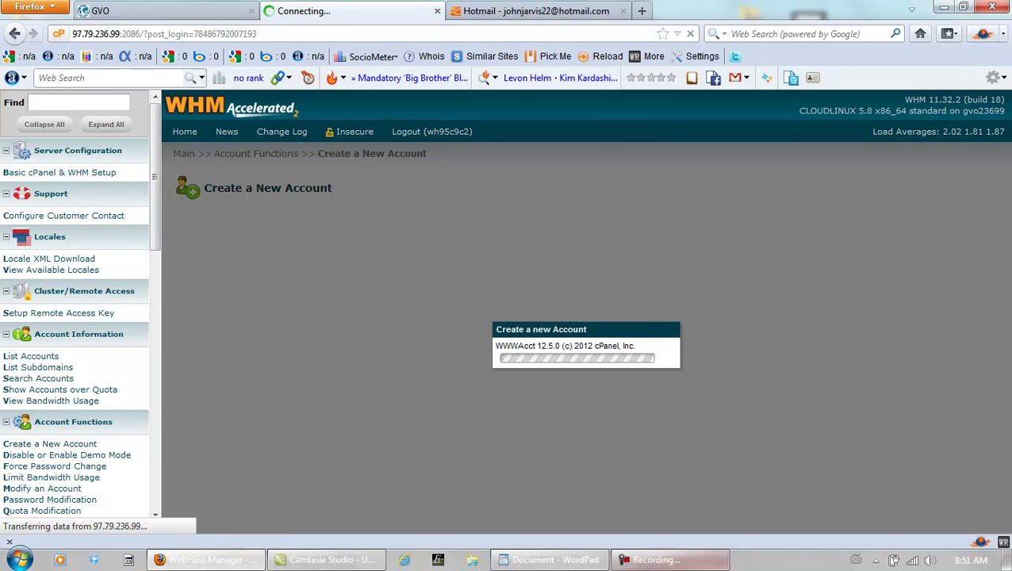
{"action": "left_click", "coordinate": [652, 558]}
{"action": "left_click", "coordinate": [945, 507]}
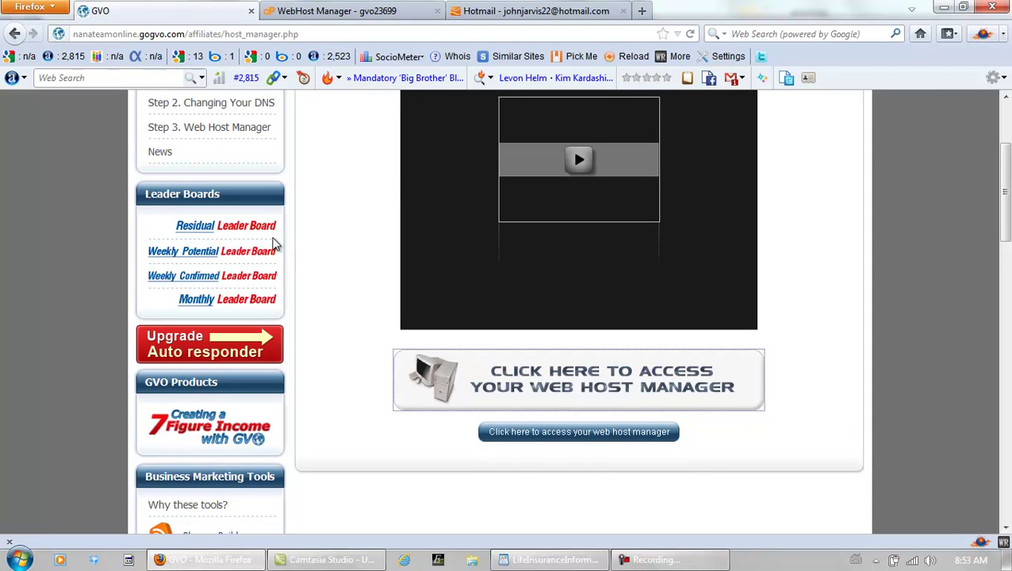
- Close the Web Host Manager page and start a WordPress installation from the Blogger Builder's Install Wizard
{"action": "scroll", "coordinate": [271, 244], "scroll_direction": "up", "scroll_amount": 3}
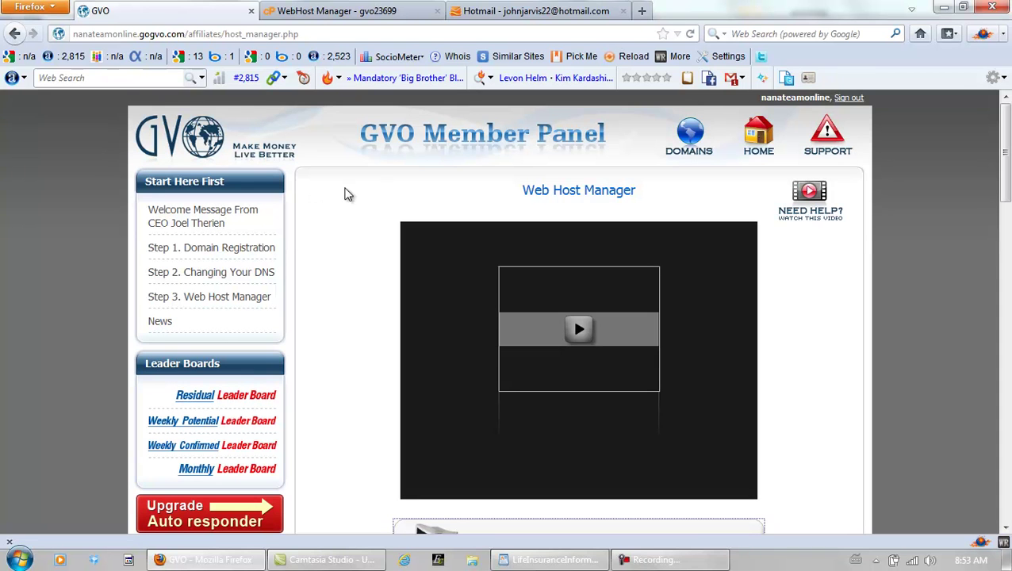
{"action": "left_click", "coordinate": [436, 11]}
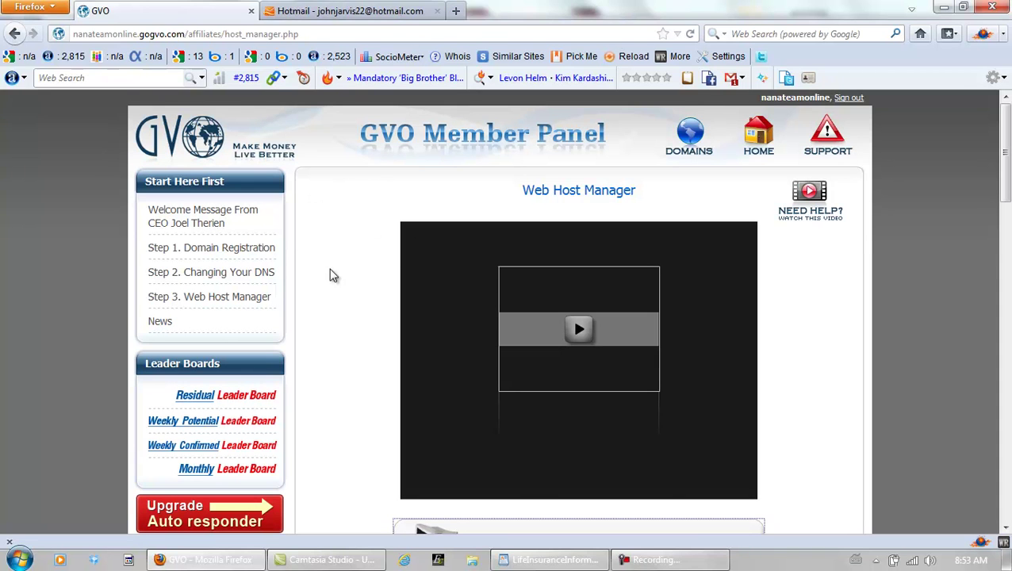
{"action": "scroll", "coordinate": [325, 318], "scroll_direction": "down", "scroll_amount": 3}
{"action": "scroll", "coordinate": [323, 318], "scroll_direction": "down", "scroll_amount": 3}
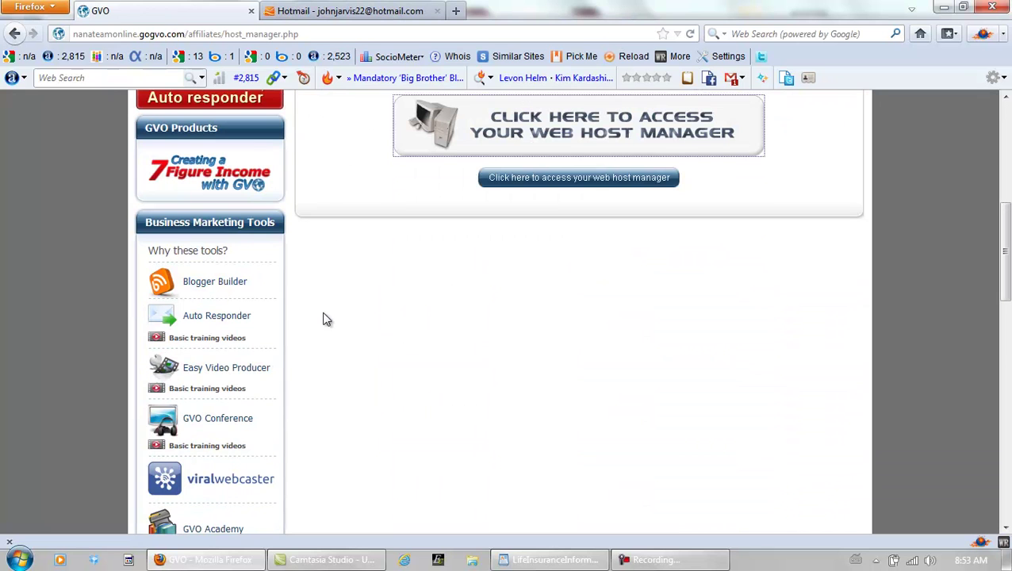
{"action": "left_click", "coordinate": [220, 284]}
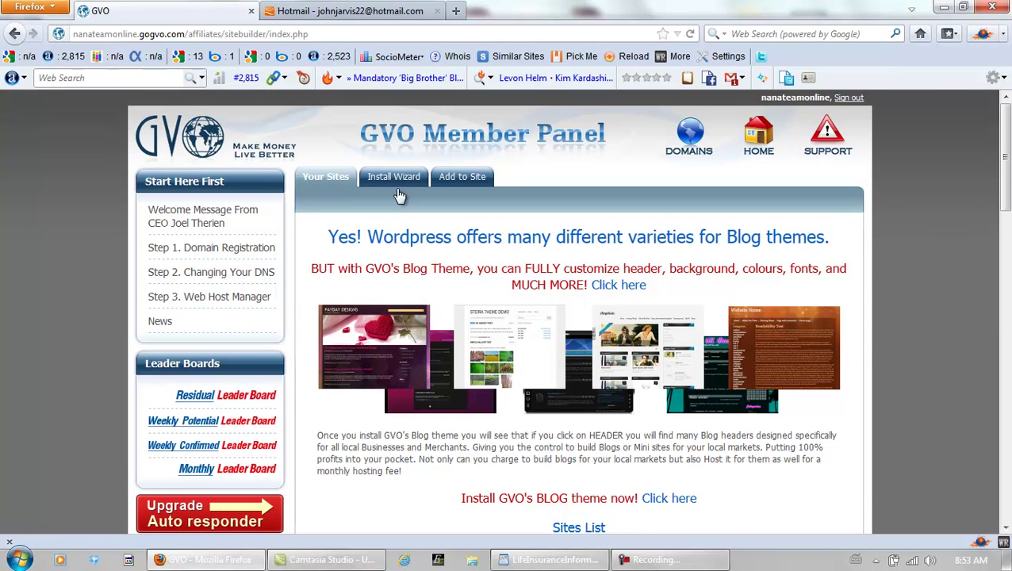
{"action": "left_click", "coordinate": [394, 176]}
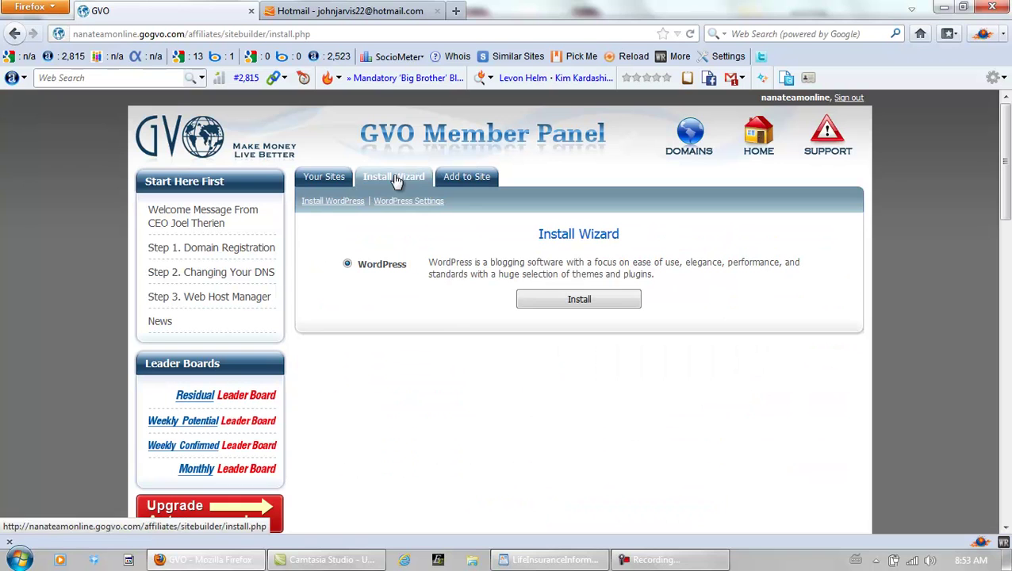
{"action": "left_click", "coordinate": [541, 299]}
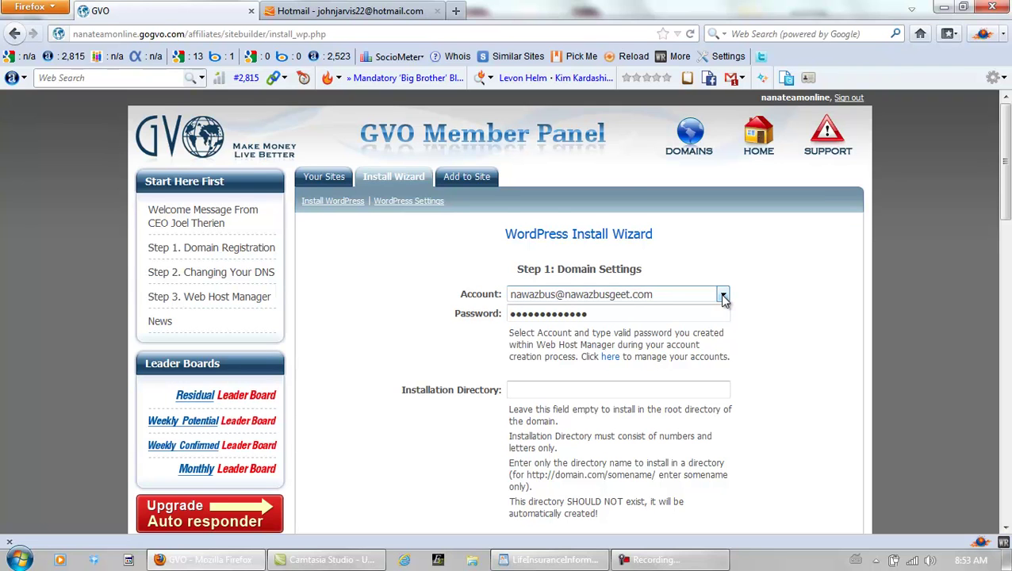
{"action": "scroll", "coordinate": [768, 338], "scroll_direction": "down", "scroll_amount": 2}
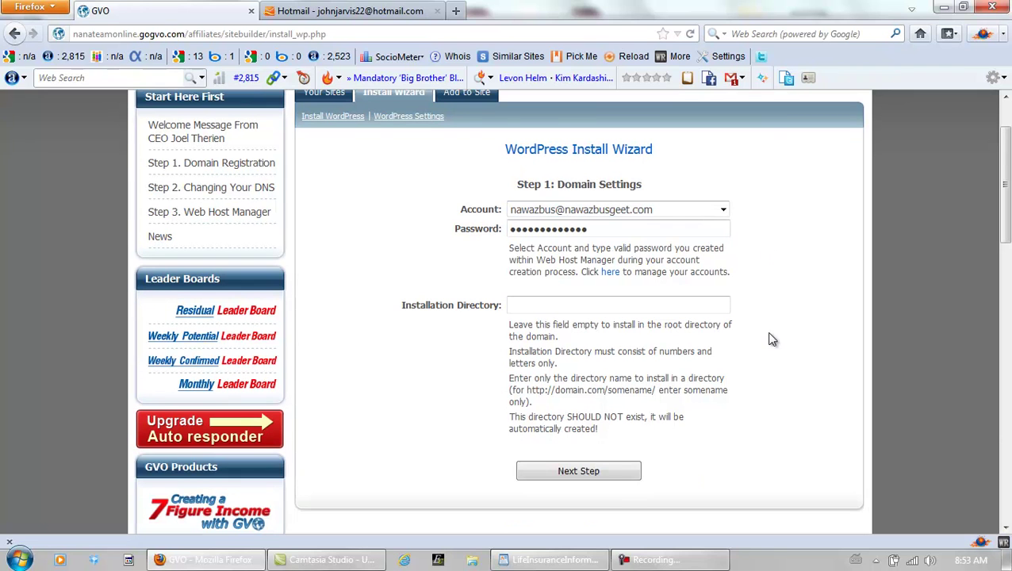
{"action": "left_click", "coordinate": [557, 306]}
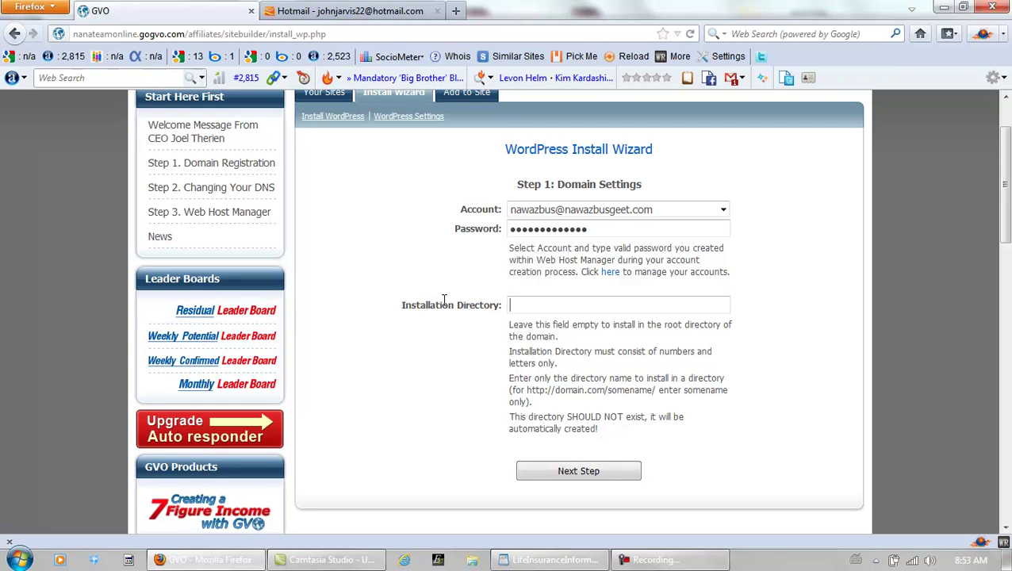
{"action": "left_click", "coordinate": [655, 562]}
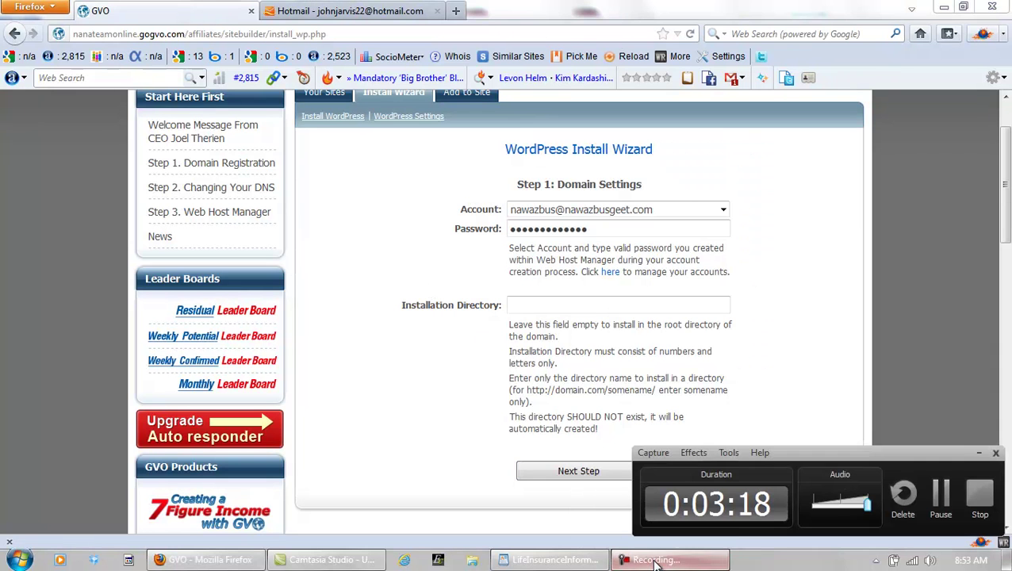
{"action": "left_click", "coordinate": [938, 494]}
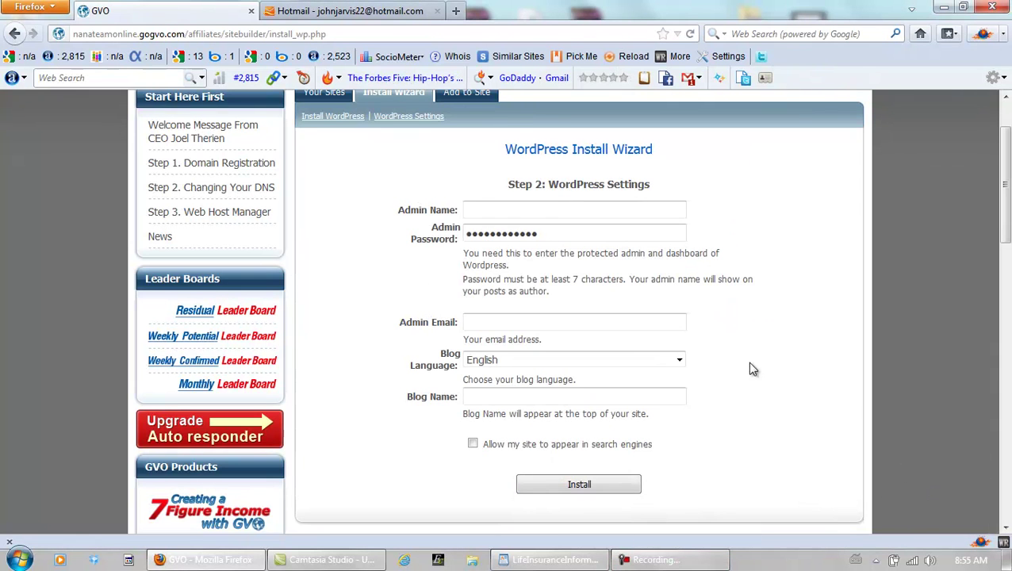
- Review the available blog languages in the WordPress settings and keep English
{"action": "left_click", "coordinate": [504, 208]}
{"action": "left_click", "coordinate": [680, 361]}
{"action": "left_click", "coordinate": [680, 361]}
{"action": "left_click", "coordinate": [679, 360]}
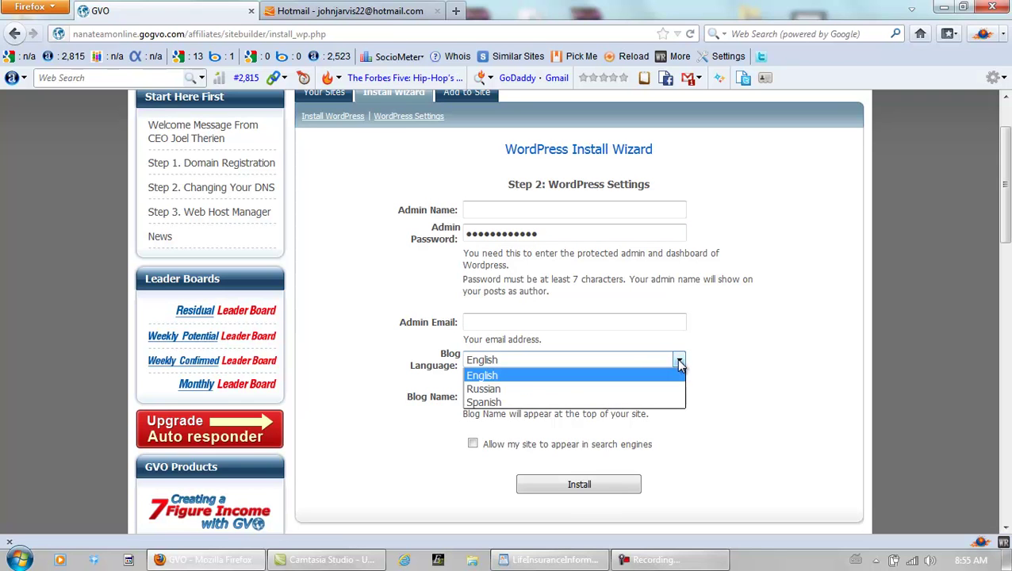
{"action": "left_click", "coordinate": [679, 363]}
- Enter Life Insurance Premium Rates as the blog name in the WordPress settings
{"action": "left_click", "coordinate": [606, 395]}
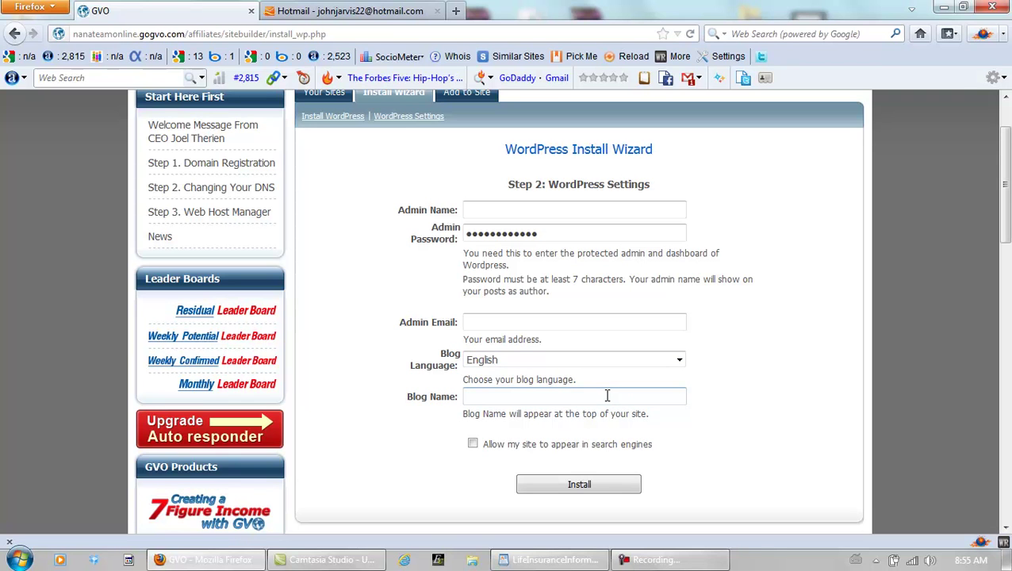
{"action": "type", "text": "Li"}
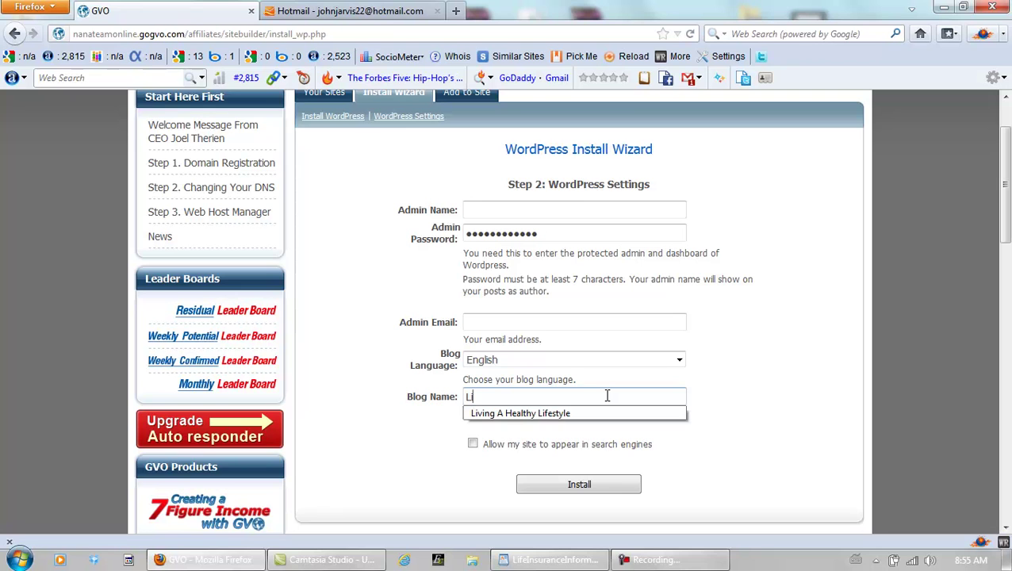
{"action": "type", "text": "fe Insurance Premium"}
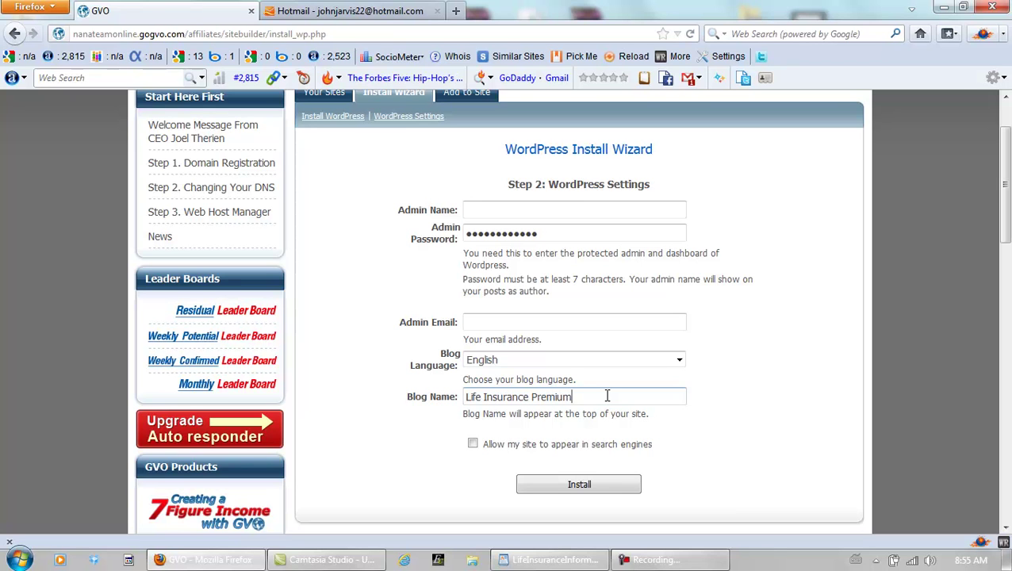
{"action": "type", "text": " Rates"}
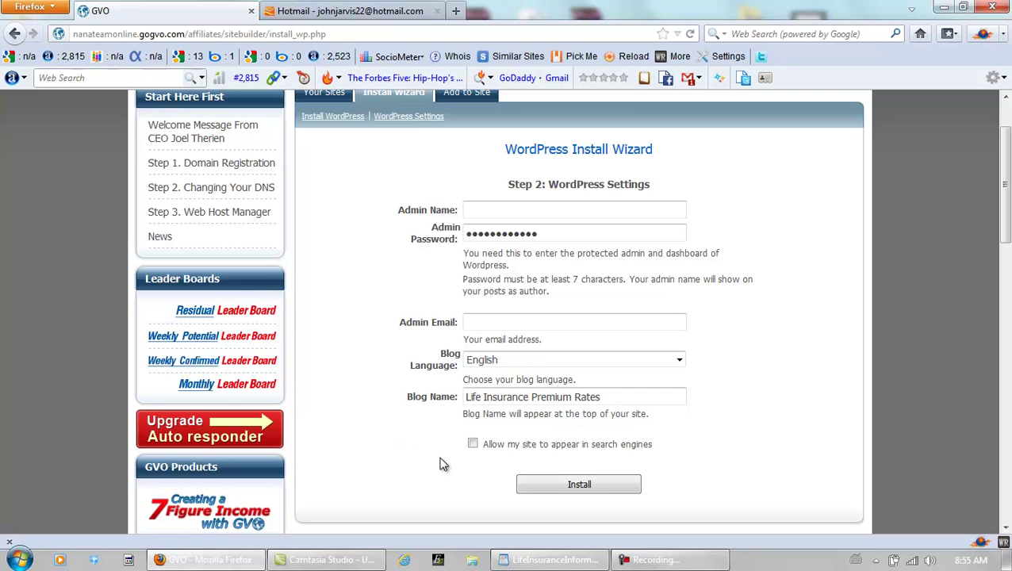
- Review the option that allows the site to appear in search engines and leave it turned off
{"action": "left_click", "coordinate": [472, 445]}
{"action": "left_click", "coordinate": [473, 446]}
{"action": "left_click_drag", "start_coordinate": [652, 445], "coordinate": [485, 442]}
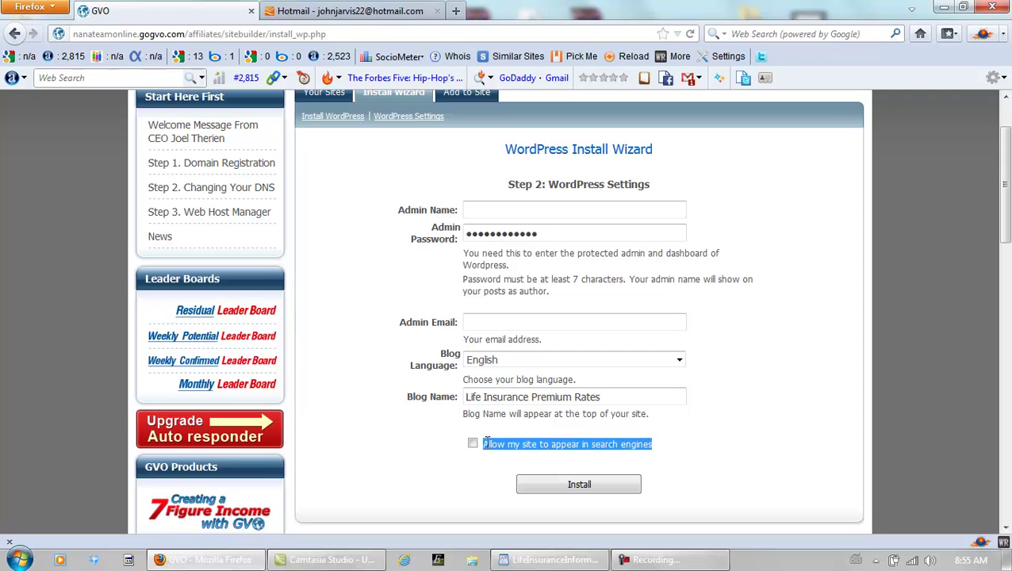
{"action": "left_click", "coordinate": [349, 310]}
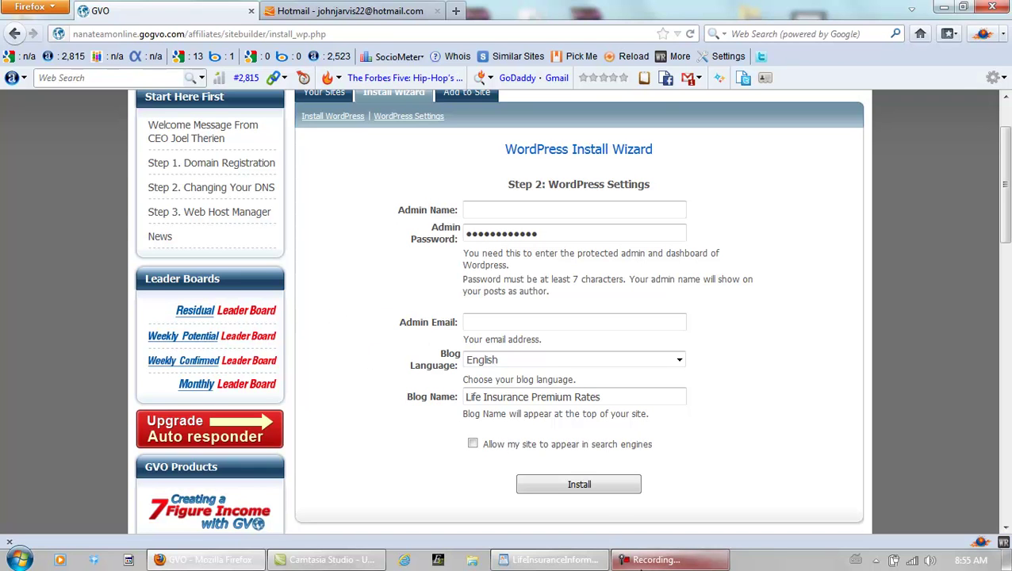
{"action": "left_click", "coordinate": [676, 562]}
{"action": "left_click", "coordinate": [928, 490]}
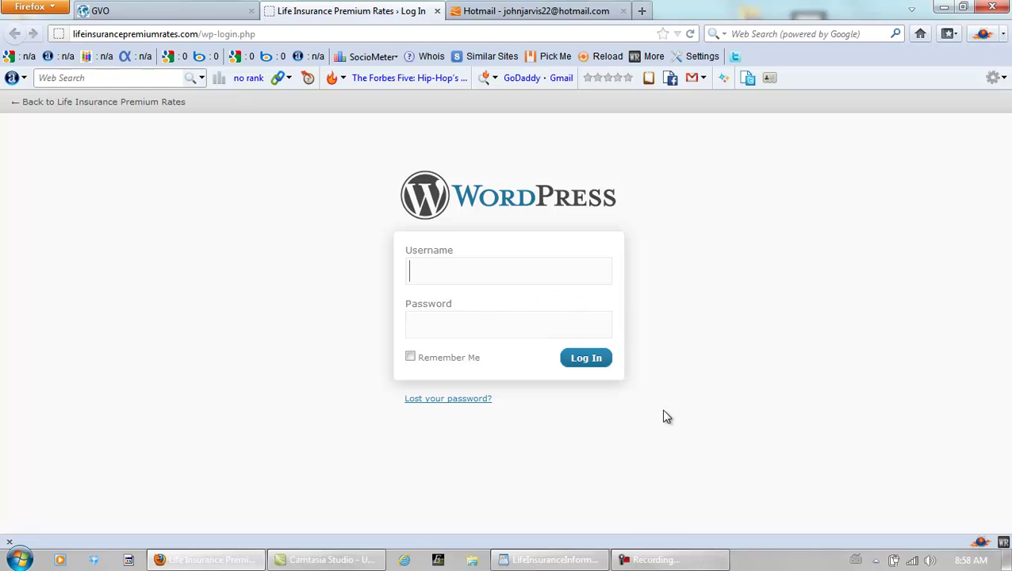
{"action": "left_click", "coordinate": [665, 560]}
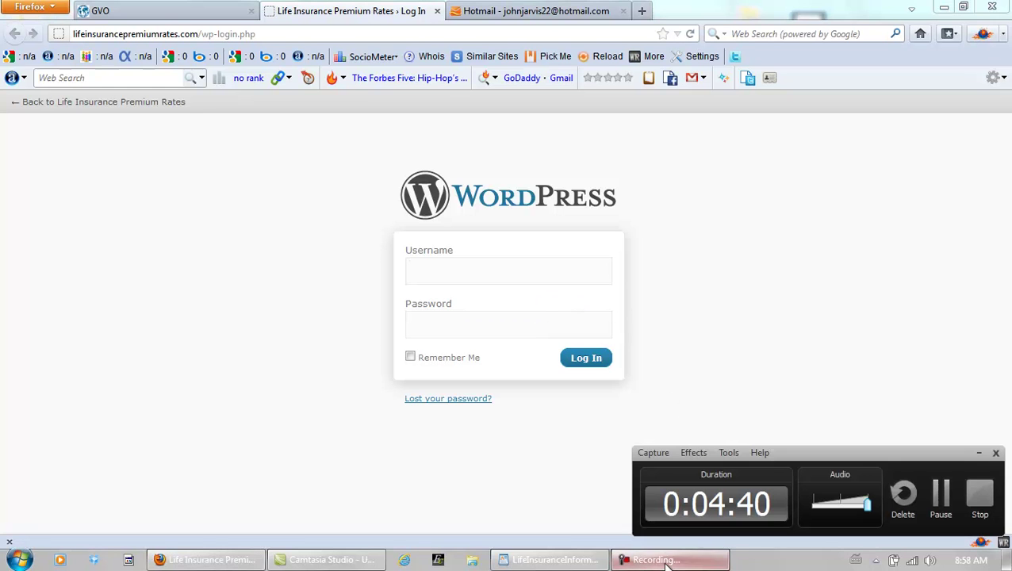
{"action": "left_click", "coordinate": [941, 493]}
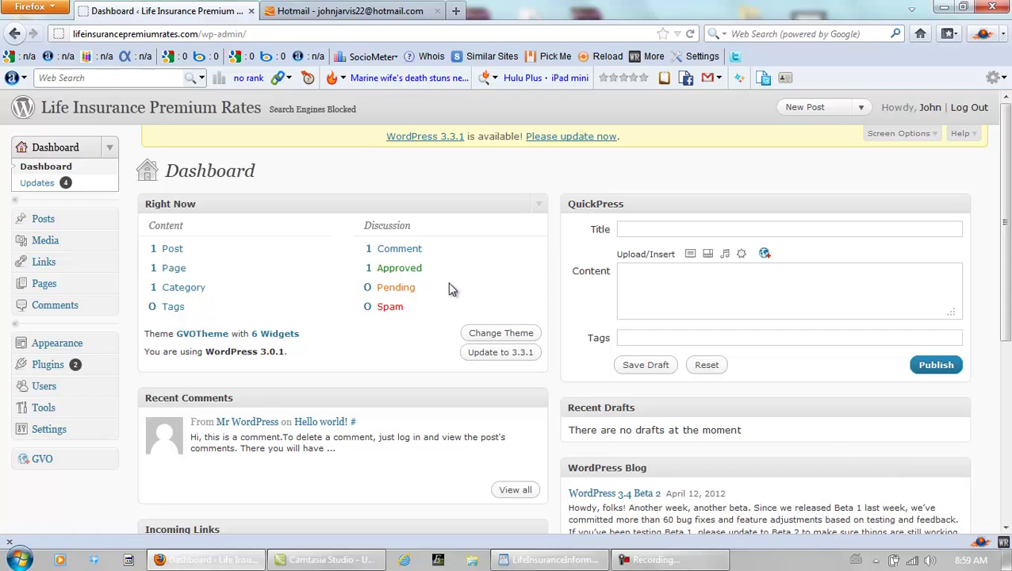
- Update WordPress to version 3.3.1 automatically from the dashboard's update notice
{"action": "left_click", "coordinate": [555, 138]}
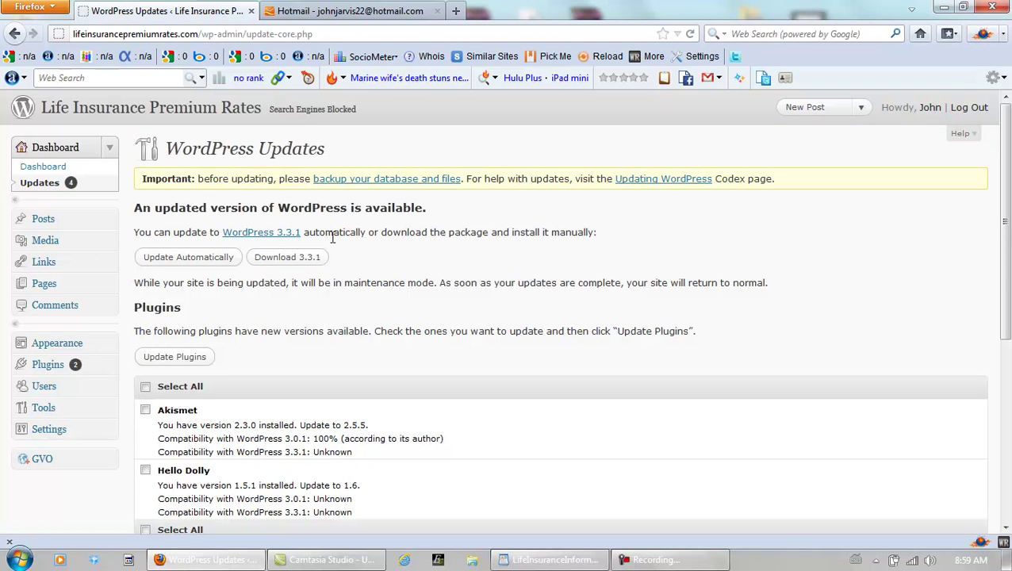
{"action": "left_click", "coordinate": [206, 260]}
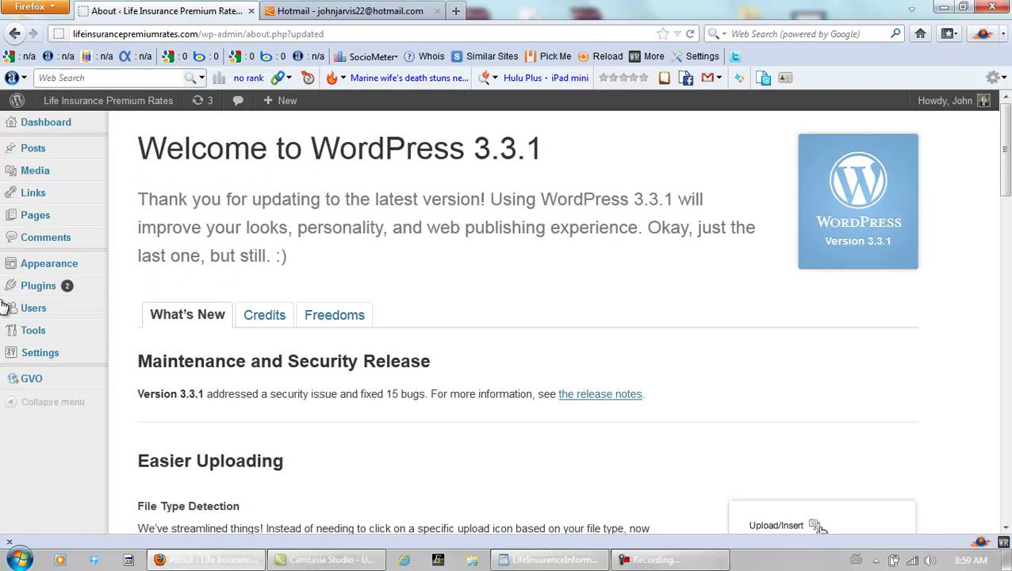
- Return to the WordPress updates and update only the Akismet plugin to version 2.5.5
{"action": "mouse_move", "coordinate": [37, 127]}
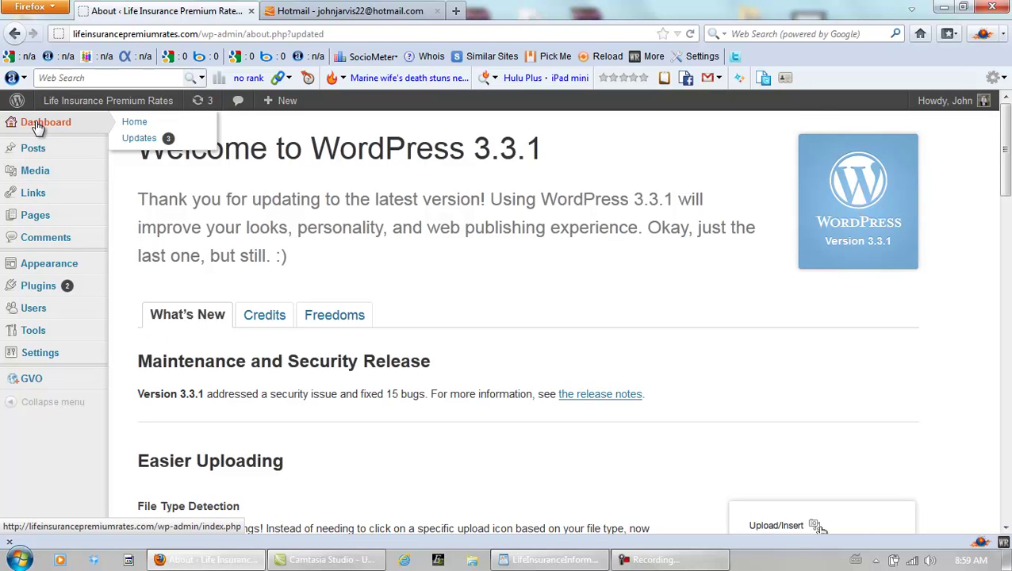
{"action": "left_click", "coordinate": [138, 140]}
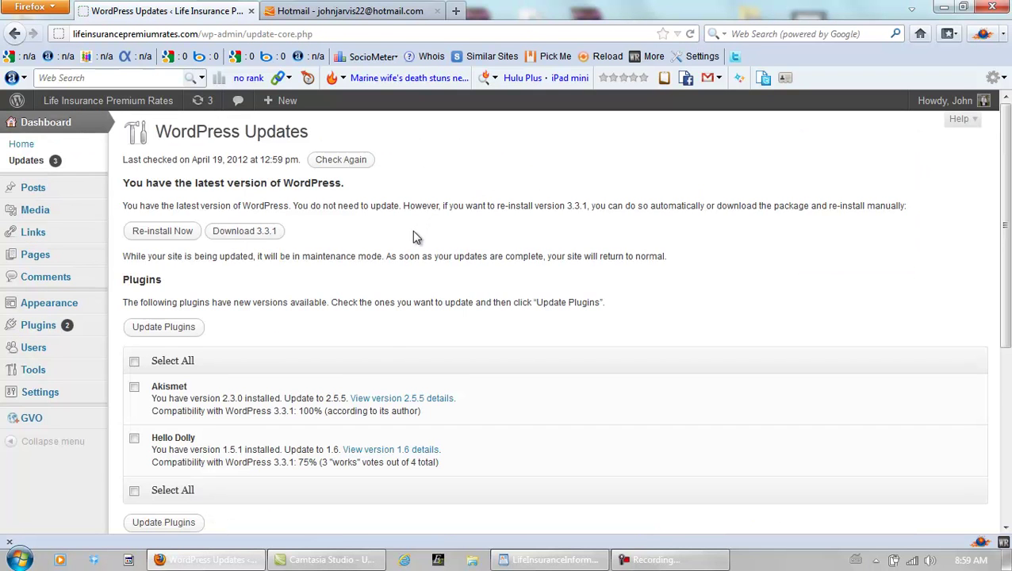
{"action": "scroll", "coordinate": [415, 238], "scroll_direction": "down", "scroll_amount": 1}
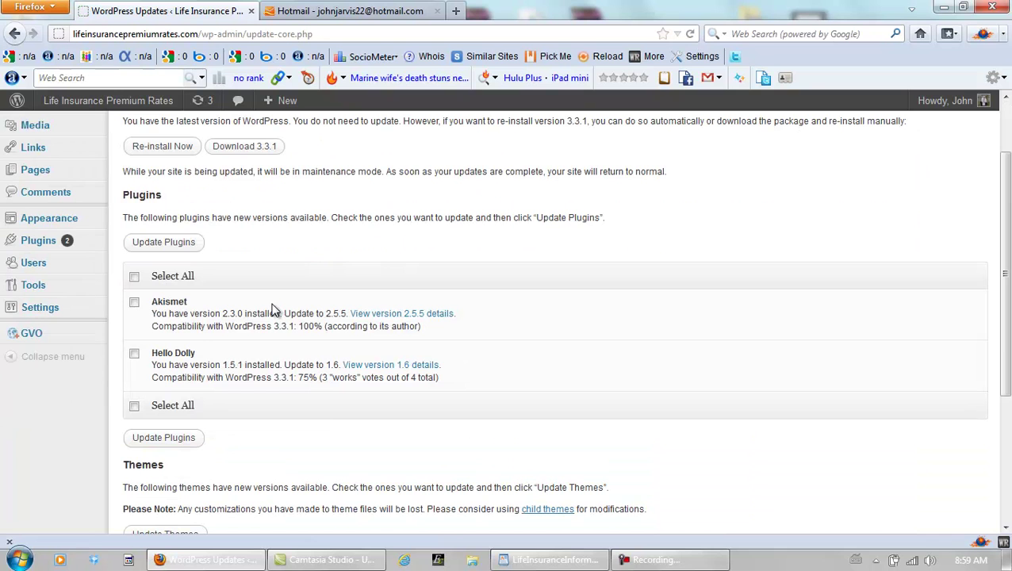
{"action": "left_click", "coordinate": [135, 355]}
{"action": "left_click", "coordinate": [134, 353]}
{"action": "left_click", "coordinate": [170, 244]}
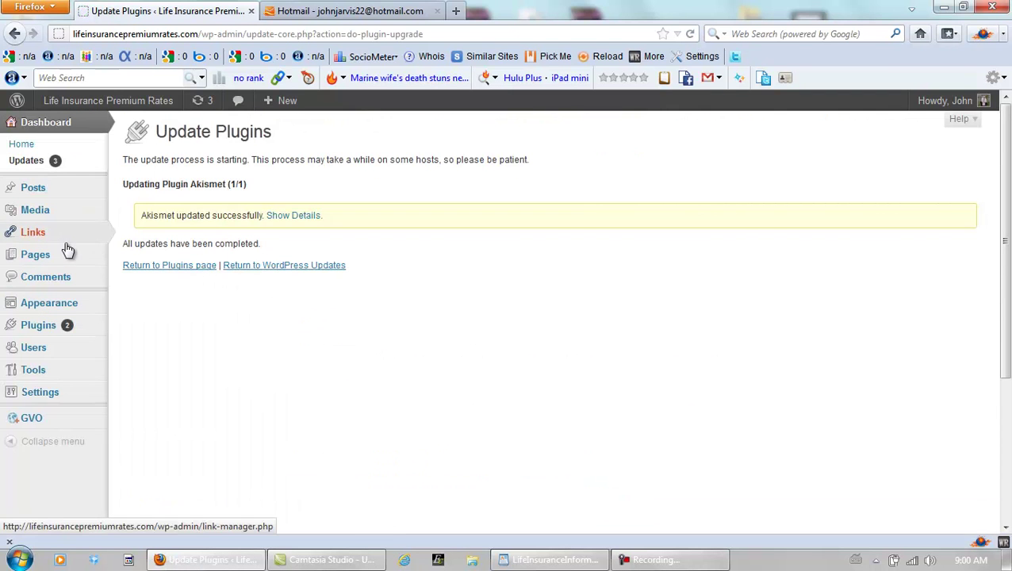
- Delete the Hello Dolly plugin and its files from the installed plugins
{"action": "mouse_move", "coordinate": [64, 249]}
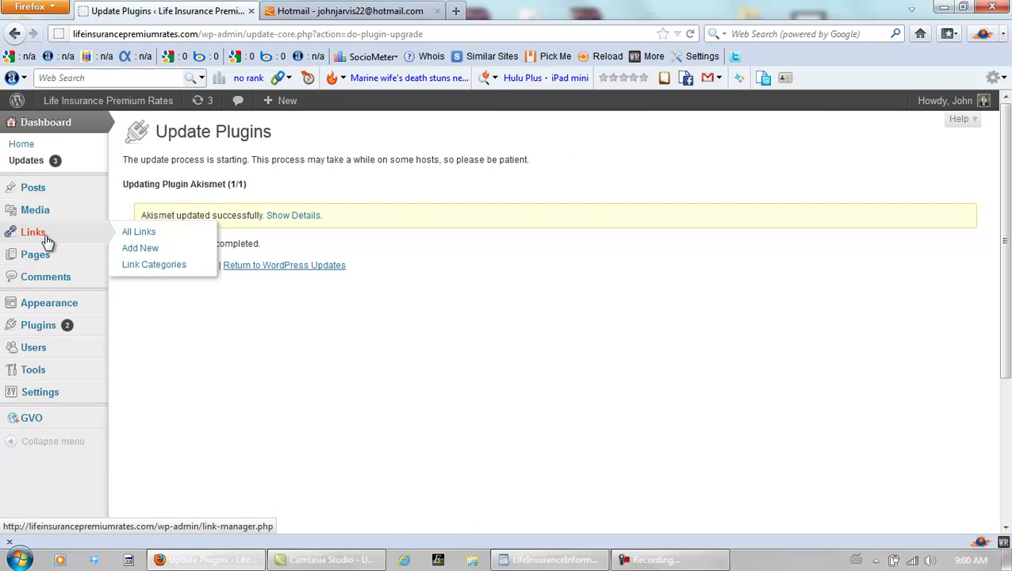
{"action": "left_click", "coordinate": [37, 327]}
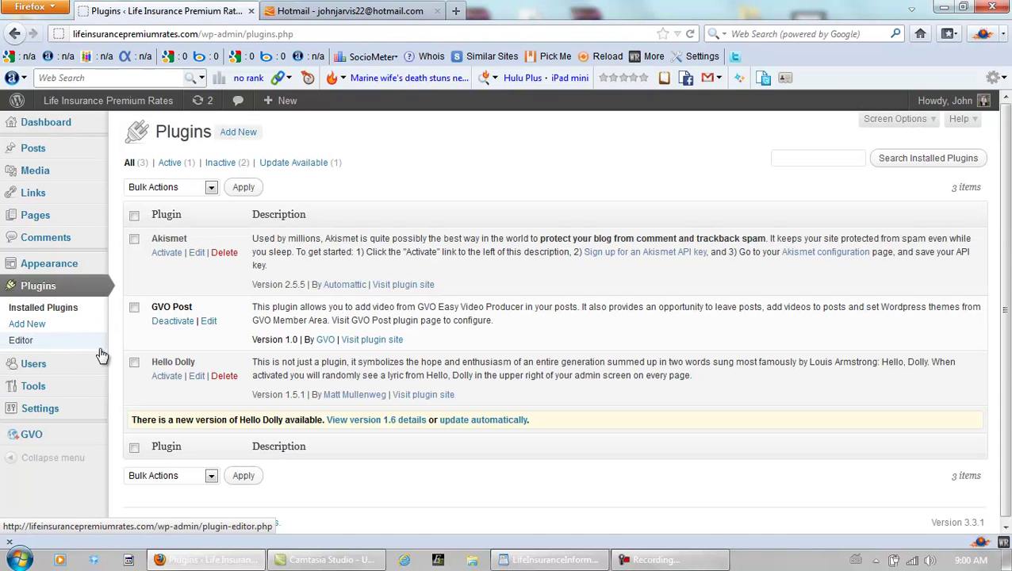
{"action": "left_click", "coordinate": [134, 362]}
{"action": "left_click", "coordinate": [226, 378]}
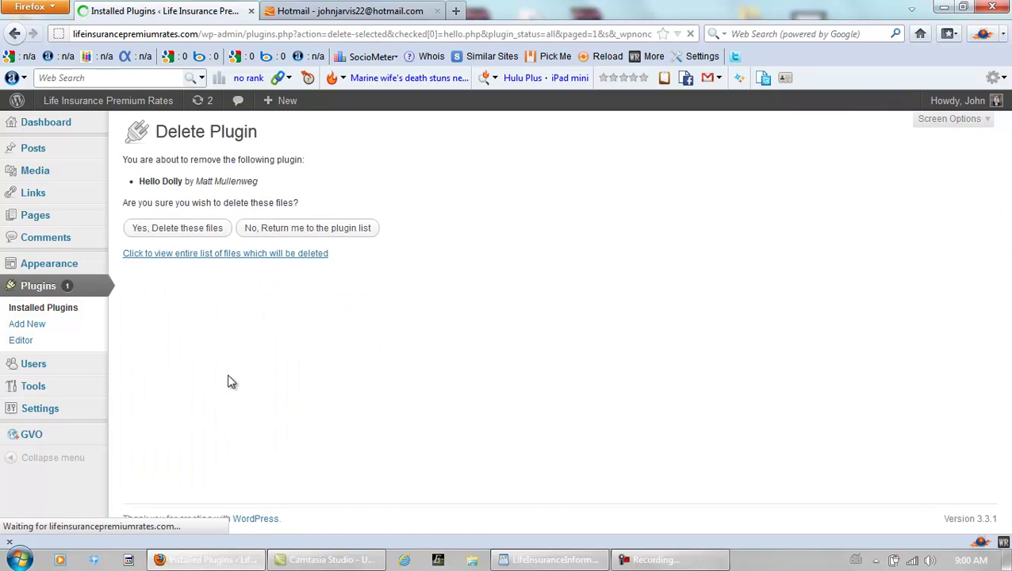
{"action": "left_click", "coordinate": [188, 228]}
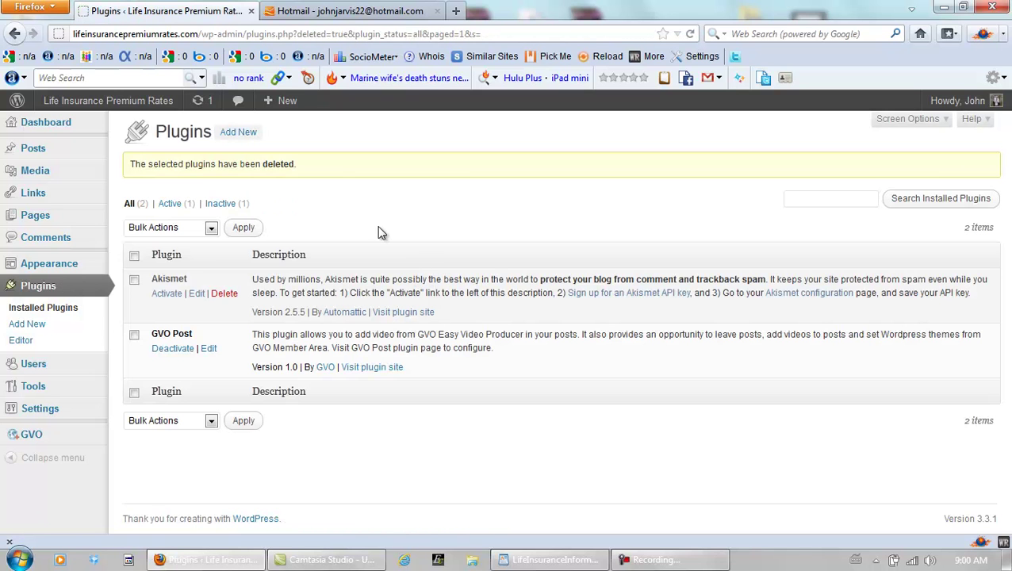
- View the live blog in a separate browser tab and return to the plugin administration
{"action": "mouse_move", "coordinate": [83, 102]}
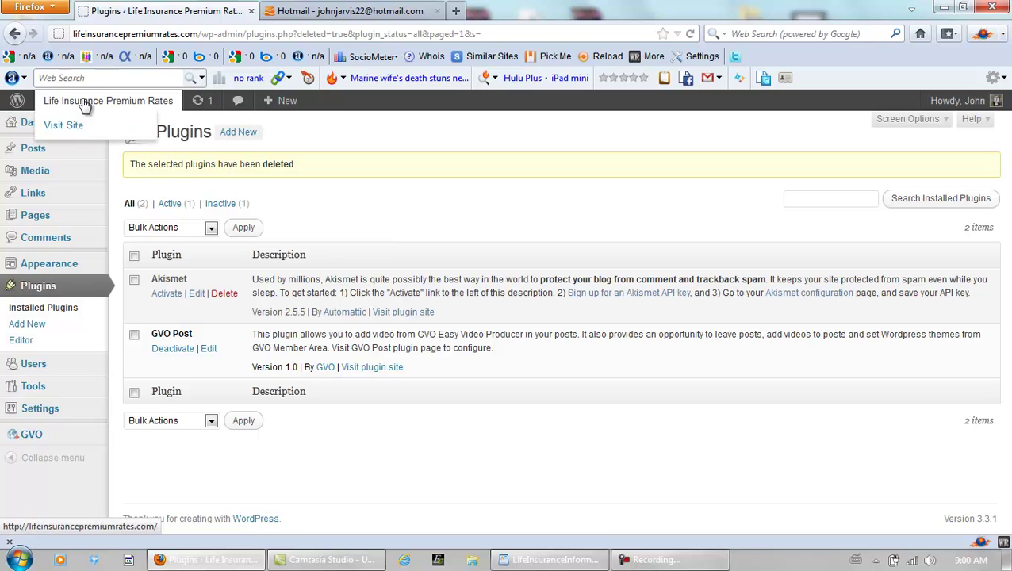
{"action": "right_click", "coordinate": [71, 127]}
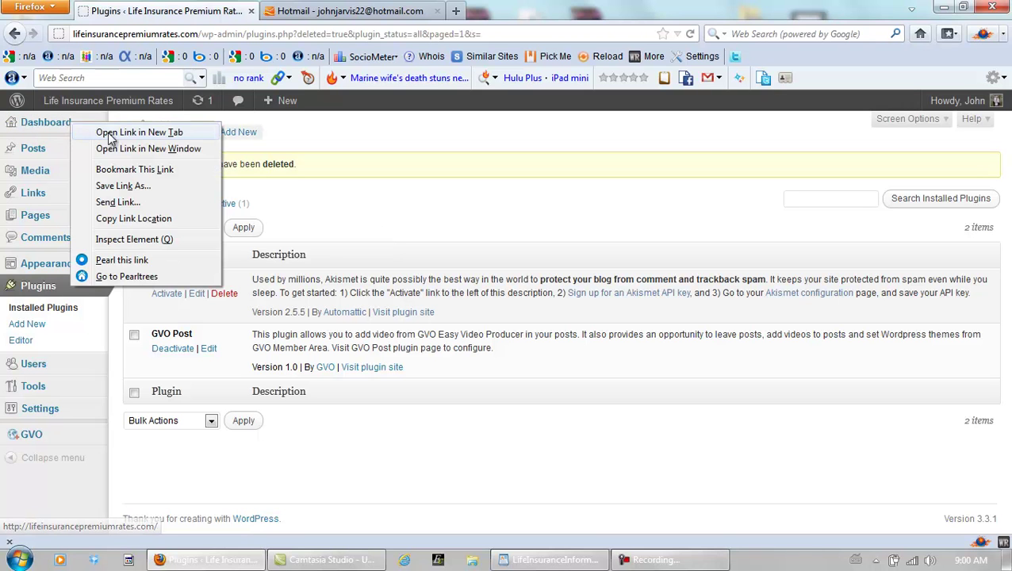
{"action": "left_click", "coordinate": [108, 131]}
{"action": "left_click", "coordinate": [298, 11]}
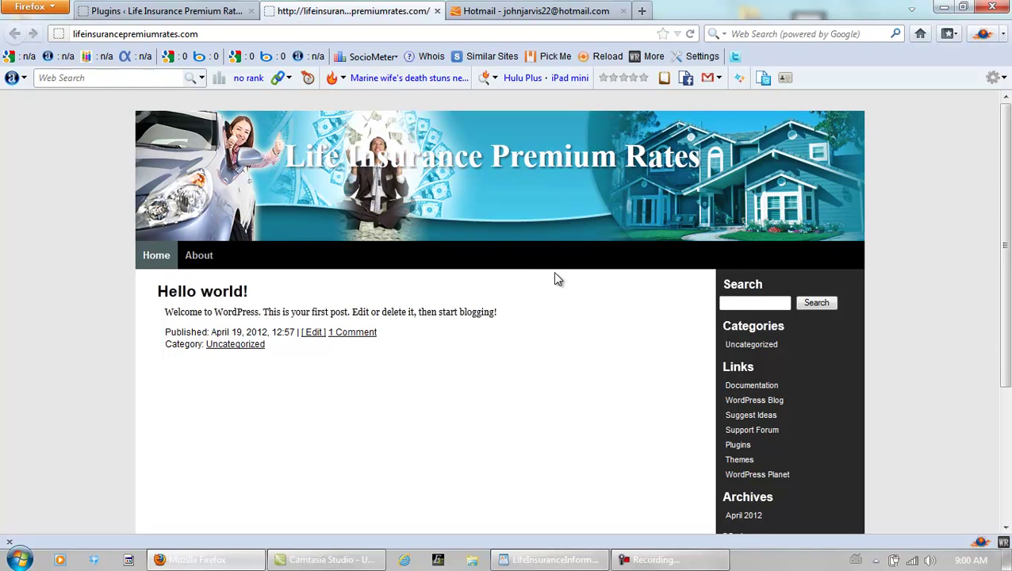
{"action": "left_click", "coordinate": [189, 12]}
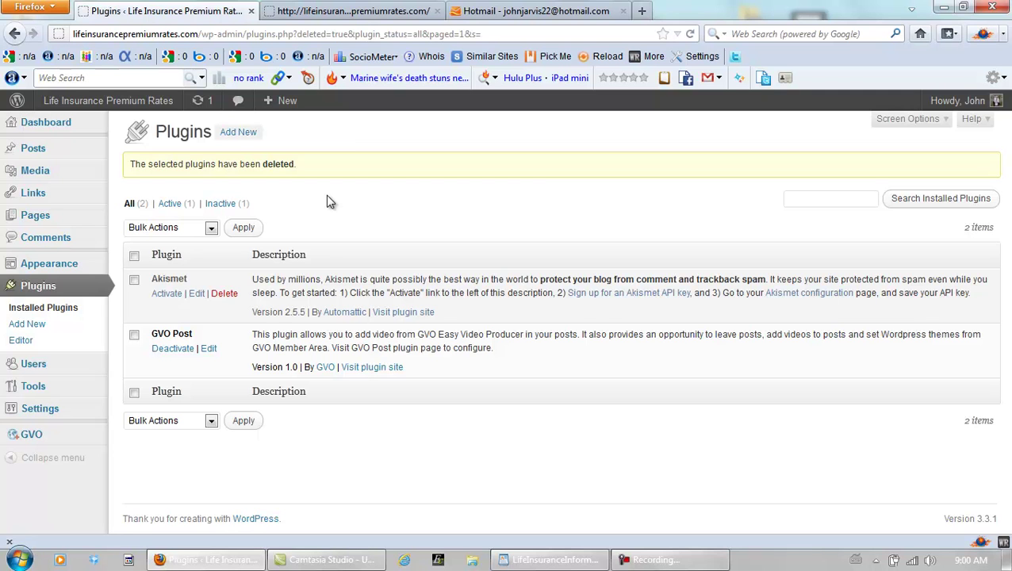
- Start adding a new plugin and search the plugin directory for BulletProof Security
{"action": "left_click", "coordinate": [231, 135]}
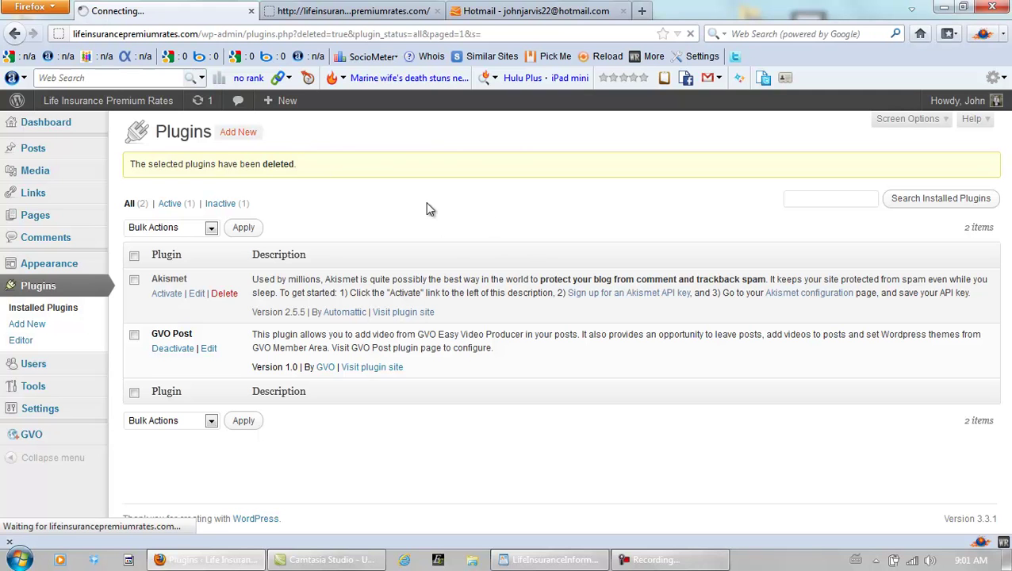
{"action": "left_click", "coordinate": [670, 560]}
{"action": "left_click", "coordinate": [938, 494]}
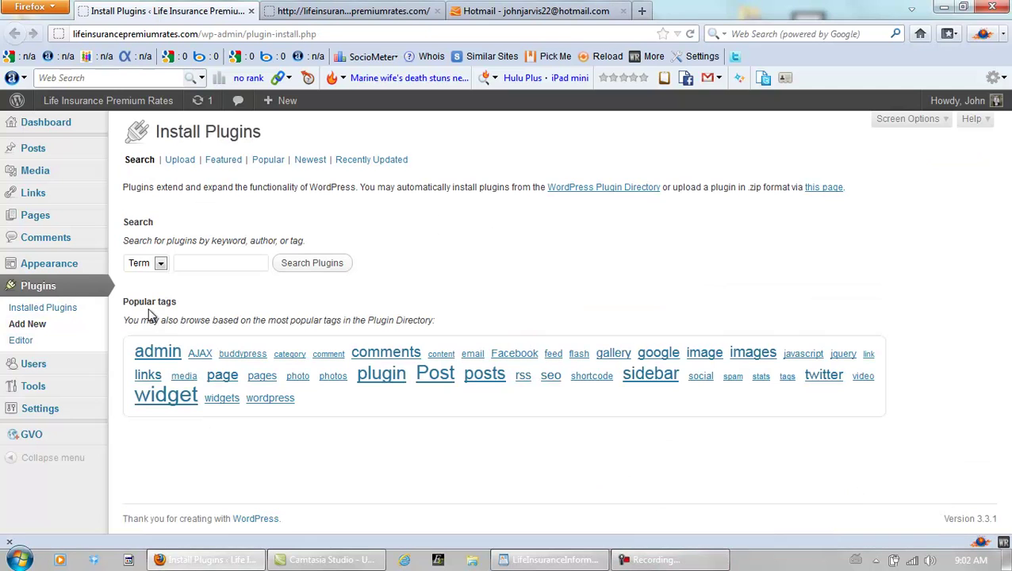
{"action": "left_click", "coordinate": [219, 264]}
{"action": "type", "text": "bul"}
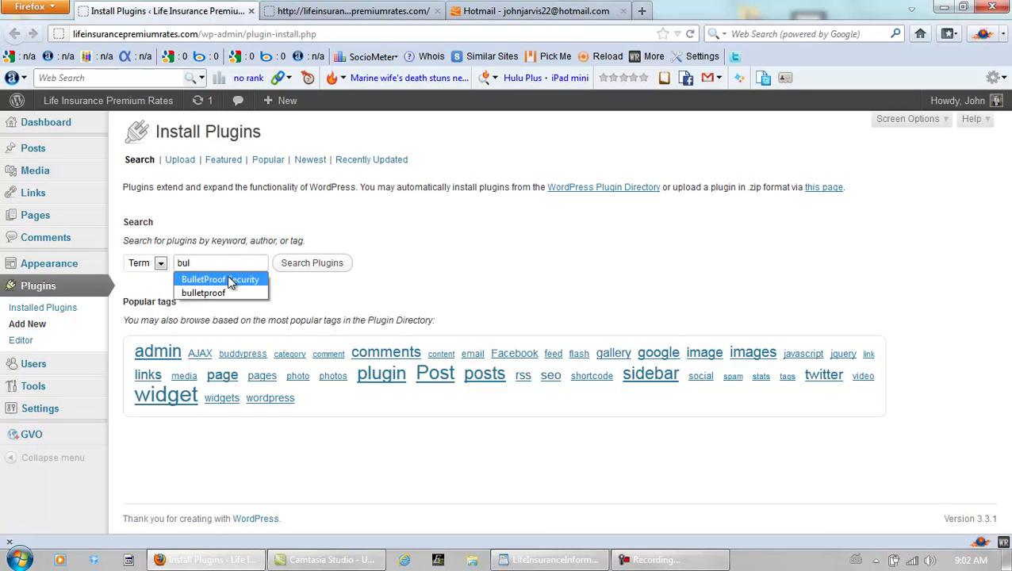
{"action": "left_click", "coordinate": [227, 278]}
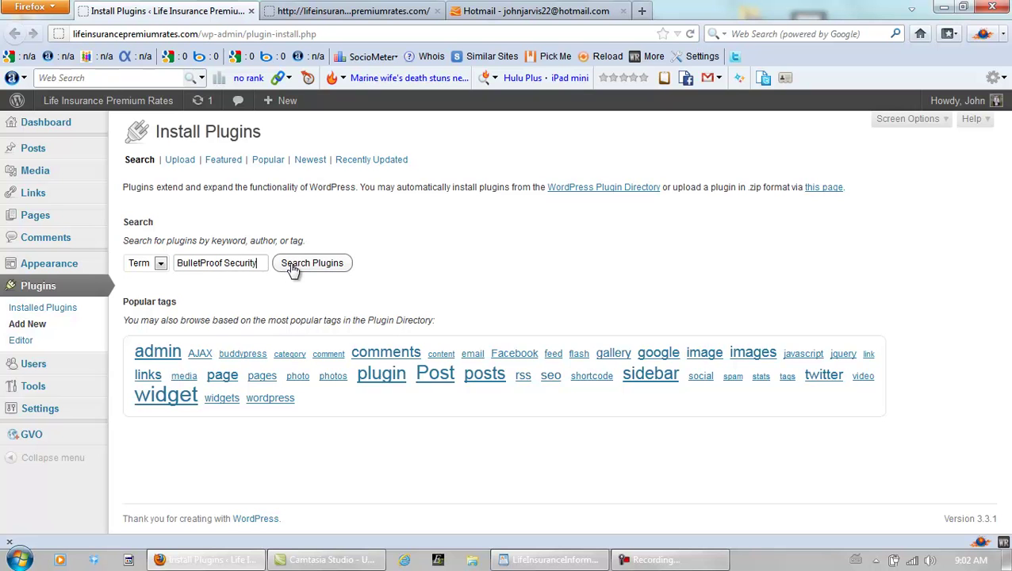
{"action": "left_click", "coordinate": [290, 268]}
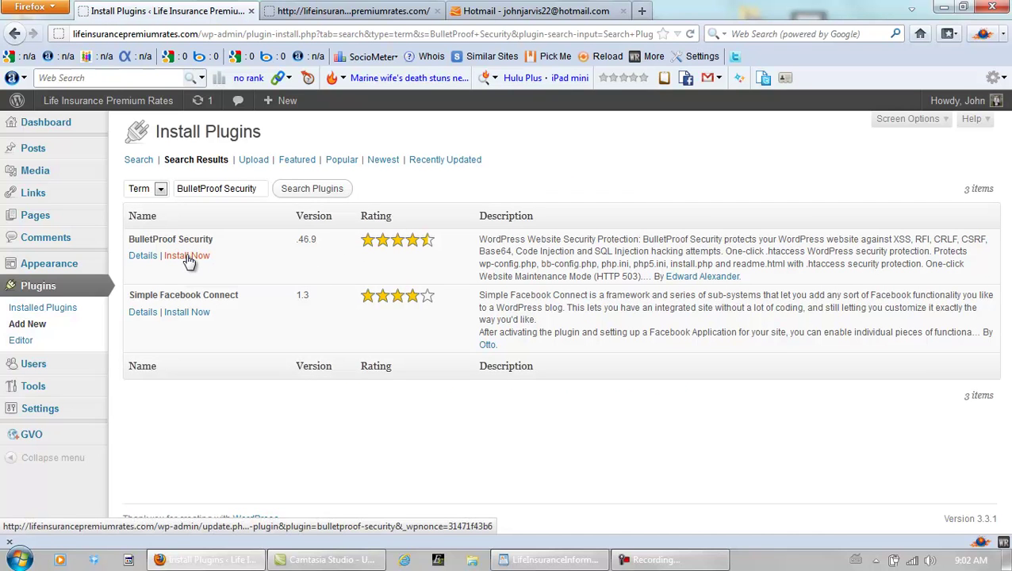
- Install the BulletProof Security plugin and activate it
{"action": "left_click", "coordinate": [187, 257]}
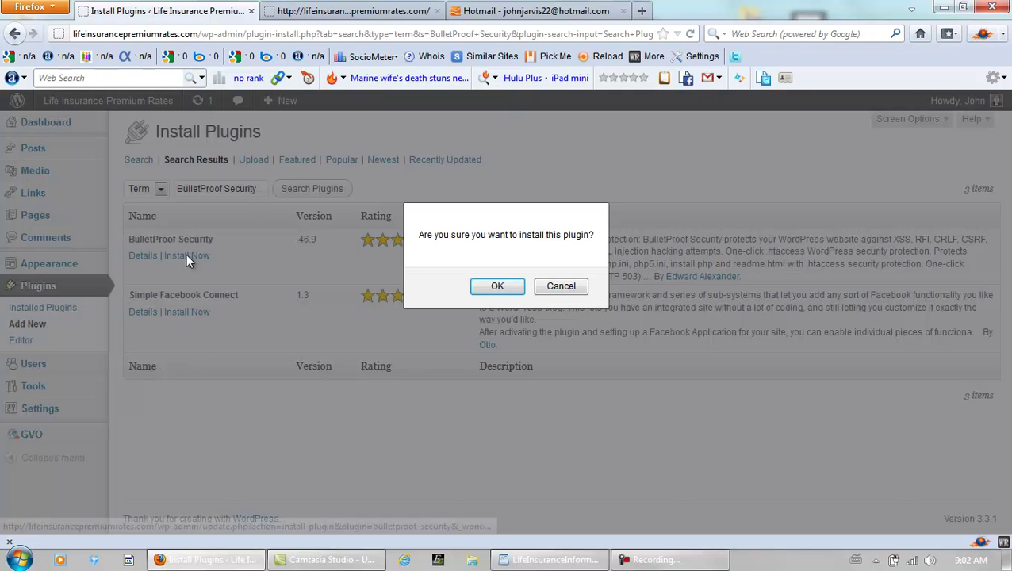
{"action": "left_click", "coordinate": [496, 287]}
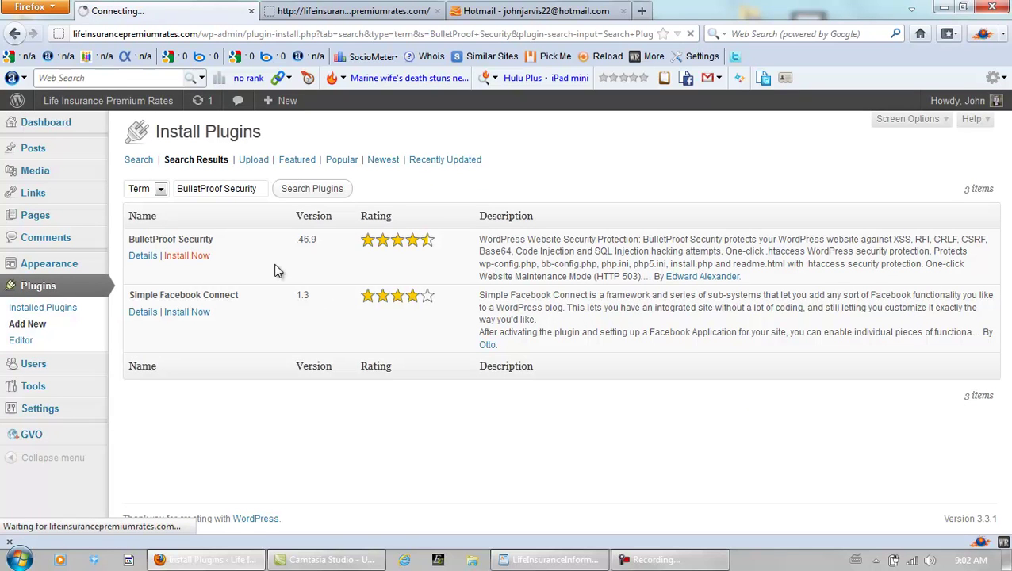
{"action": "left_click", "coordinate": [673, 560]}
{"action": "left_click", "coordinate": [927, 496]}
{"action": "left_click", "coordinate": [934, 496]}
{"action": "left_click", "coordinate": [151, 247]}
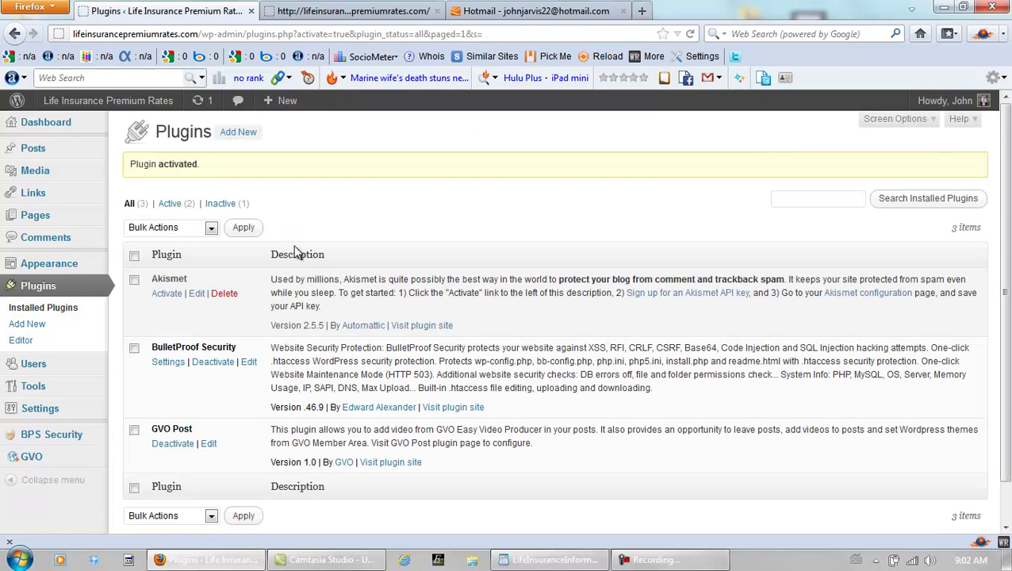
- In the BulletProof Security settings, create the default.htaccess and secure.htaccess master files for a standard WP installation
{"action": "left_click", "coordinate": [169, 366]}
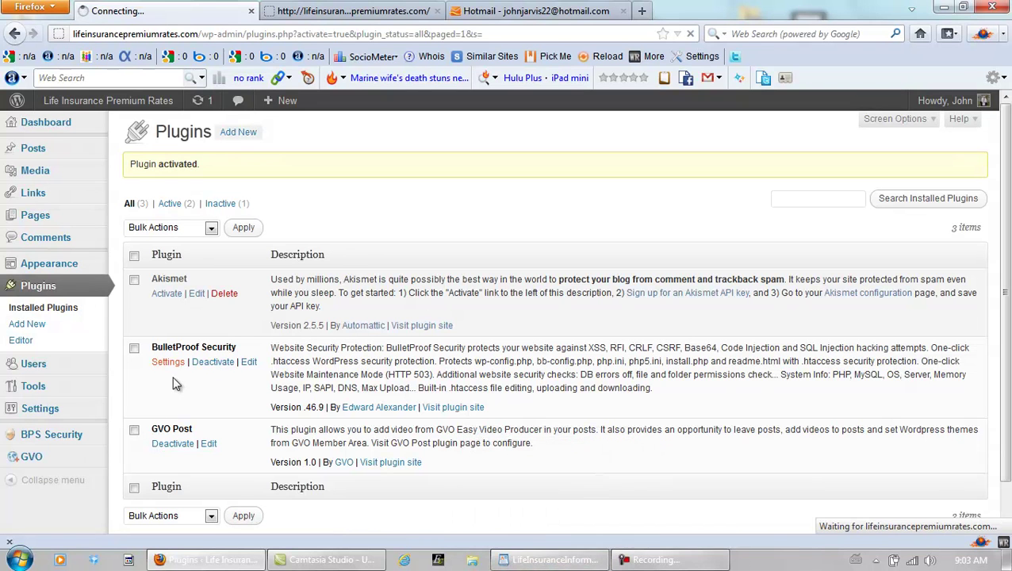
{"action": "left_click", "coordinate": [655, 559]}
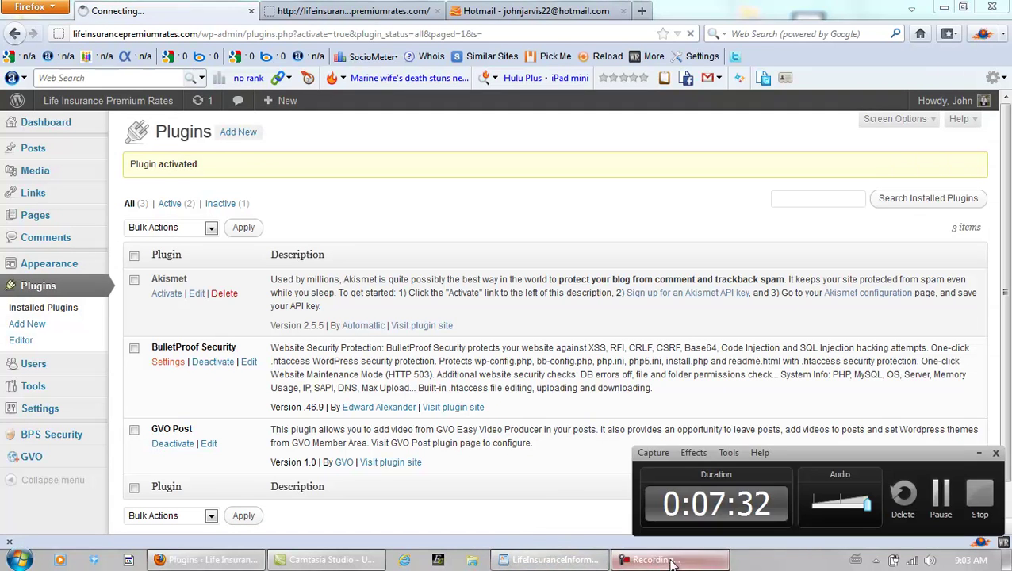
{"action": "left_click", "coordinate": [934, 496]}
{"action": "left_click", "coordinate": [934, 495]}
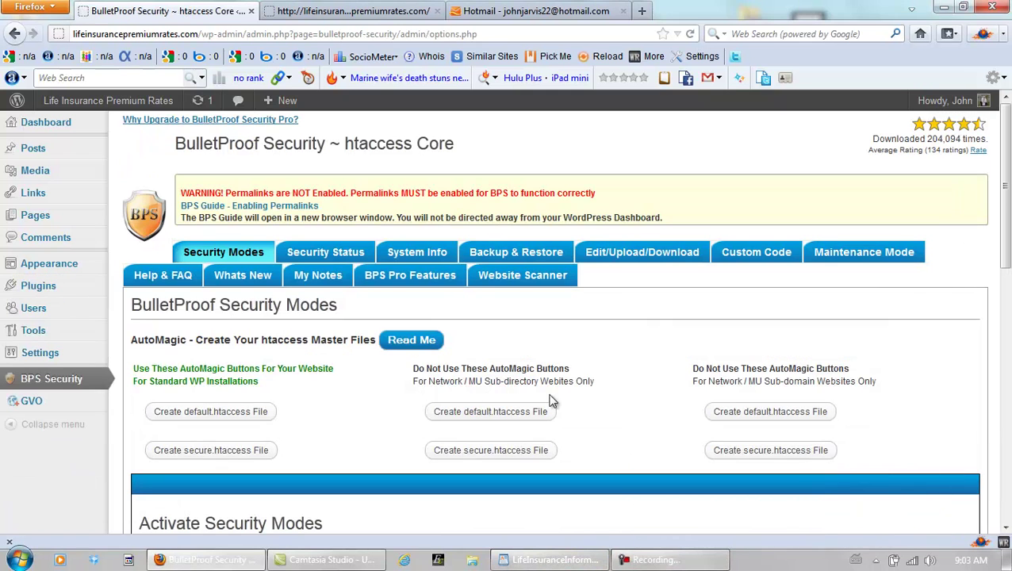
{"action": "left_click", "coordinate": [197, 414]}
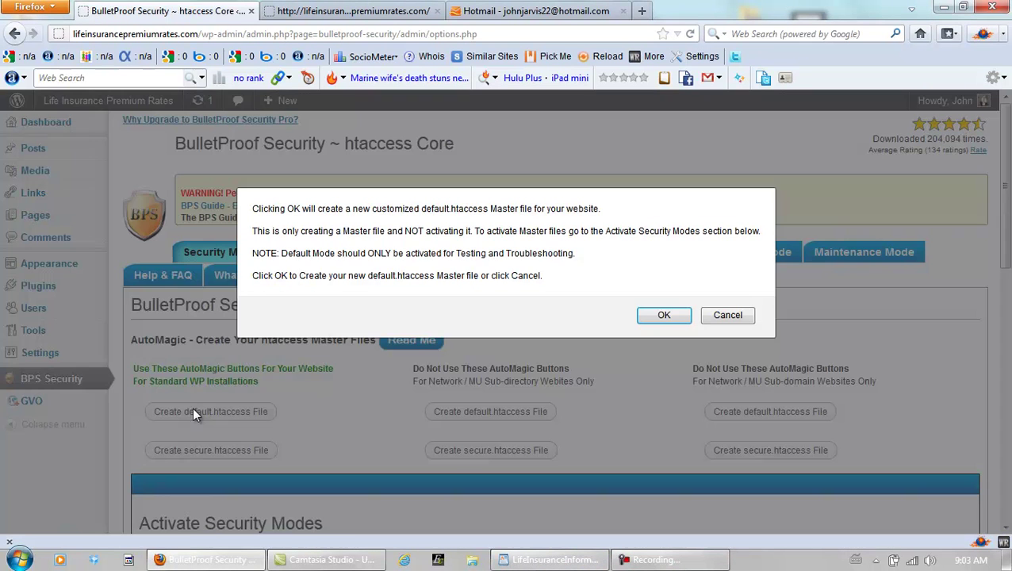
{"action": "left_click", "coordinate": [663, 316]}
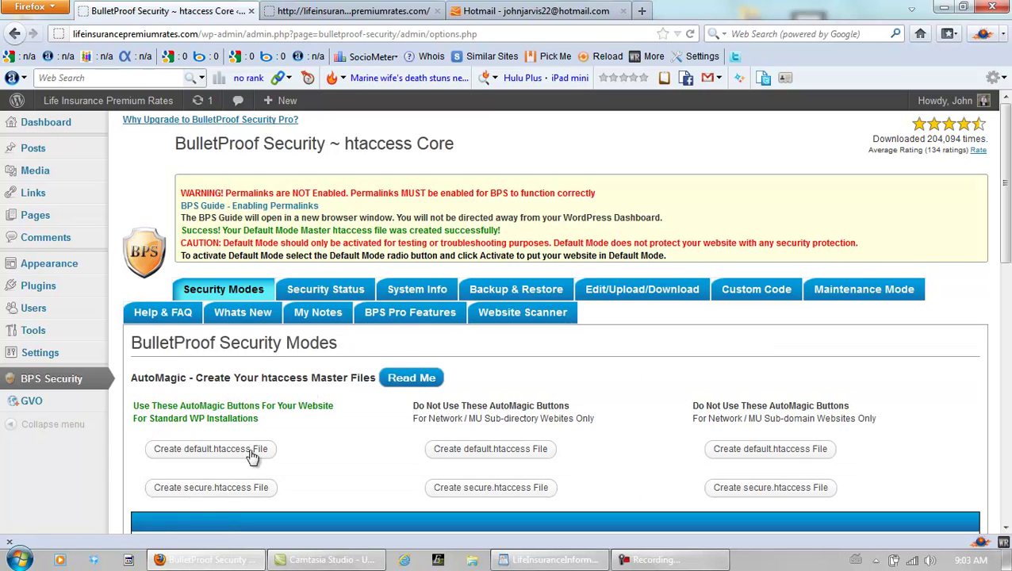
{"action": "left_click", "coordinate": [212, 487]}
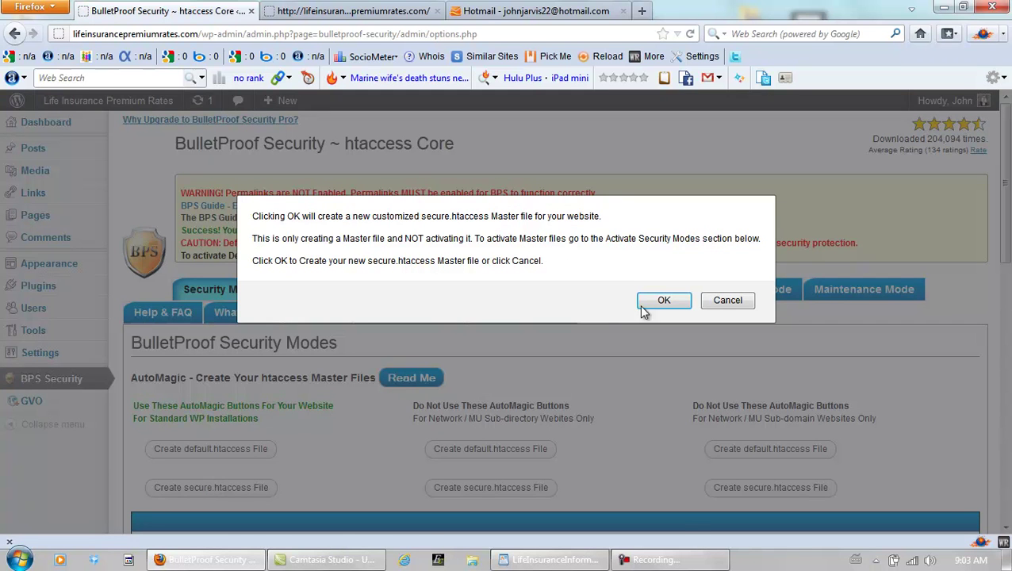
{"action": "left_click", "coordinate": [661, 301]}
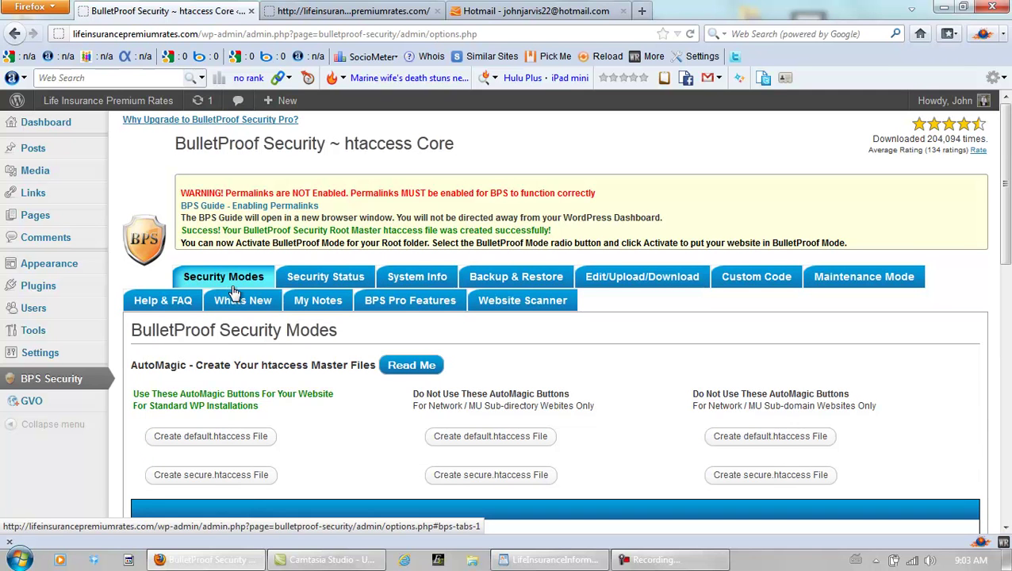
- Activate BulletProof Mode for the website root folder's .htaccess security and accept overwriting the existing root .htaccess file
{"action": "left_click_drag", "start_coordinate": [1004, 187], "coordinate": [1005, 353]}
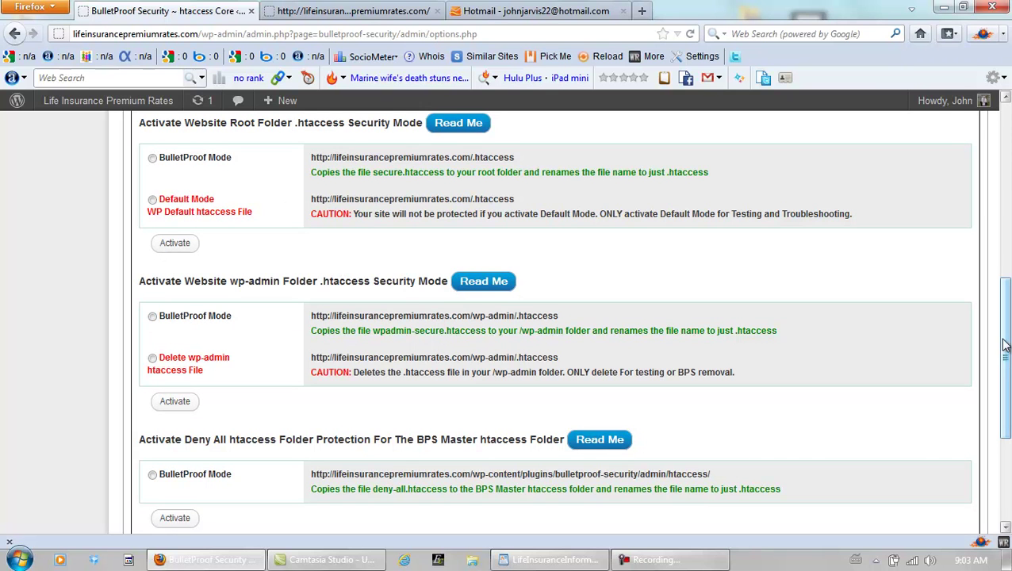
{"action": "left_click_drag", "start_coordinate": [1004, 345], "coordinate": [1005, 292]}
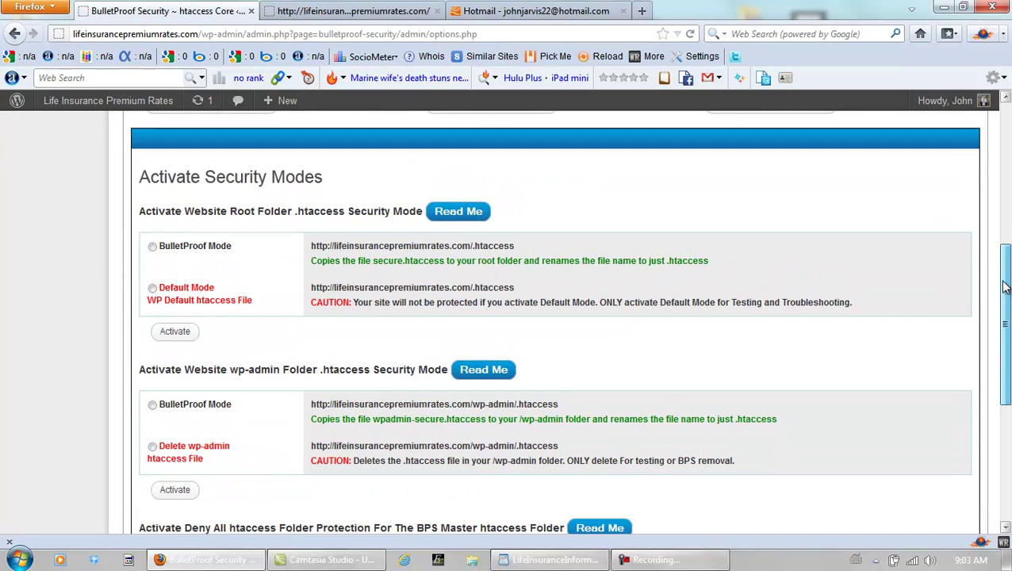
{"action": "left_click", "coordinate": [153, 247]}
{"action": "left_click", "coordinate": [176, 333]}
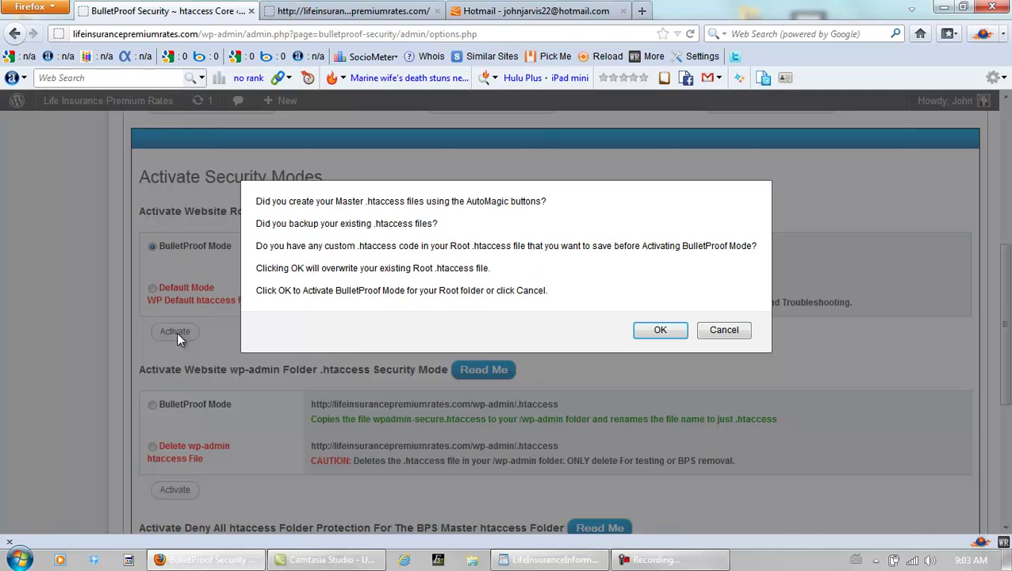
{"action": "left_click", "coordinate": [646, 331]}
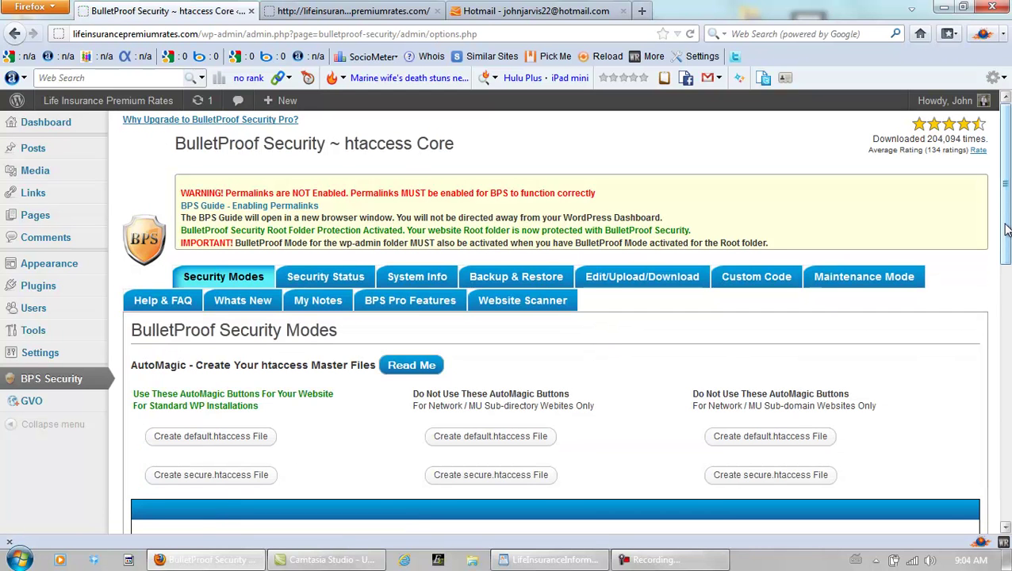
- Activate BulletProof Mode for the website's wp-admin folder .htaccess security
{"action": "left_click_drag", "start_coordinate": [1004, 230], "coordinate": [1008, 396]}
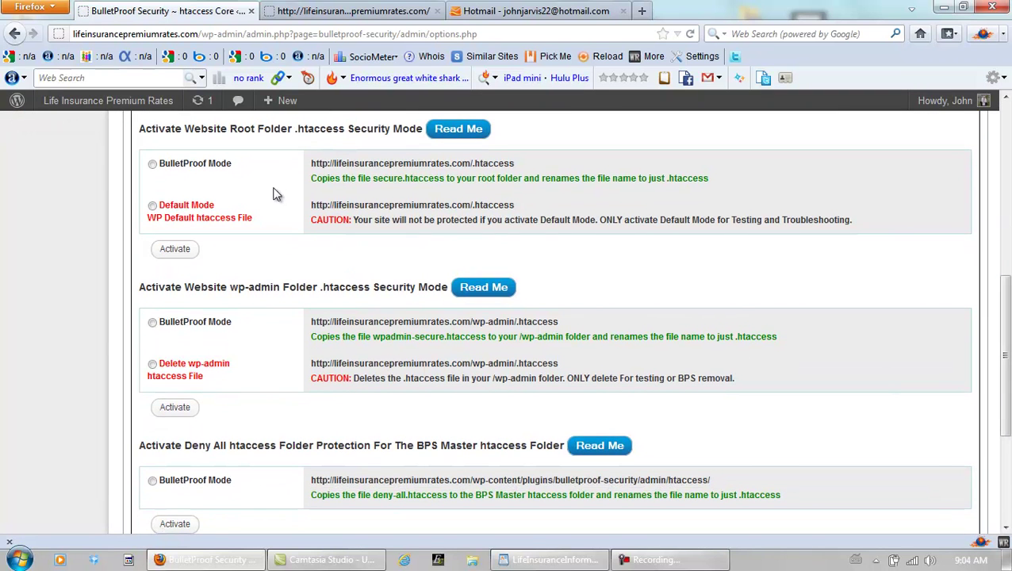
{"action": "left_click", "coordinate": [153, 324]}
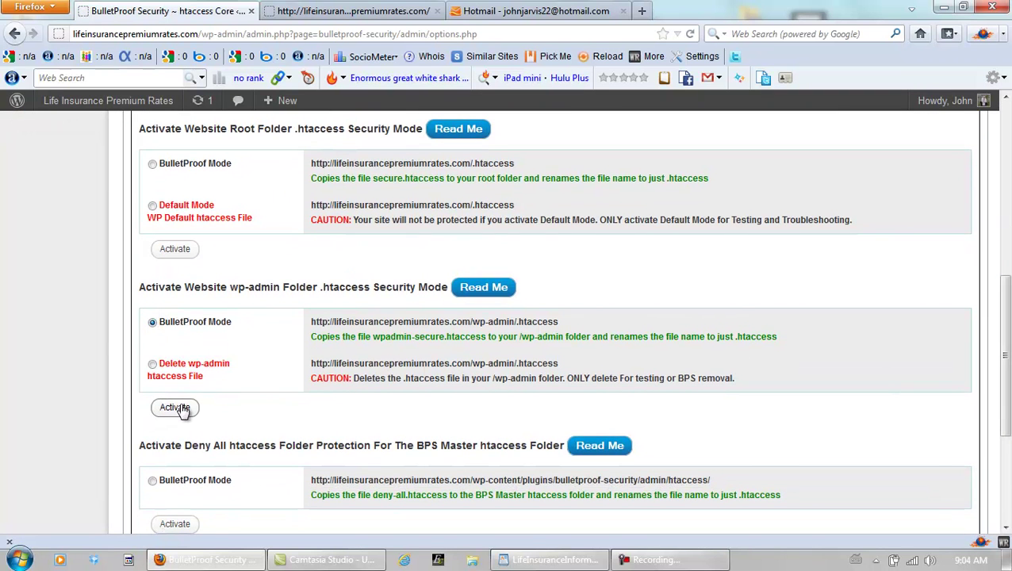
{"action": "left_click", "coordinate": [176, 407]}
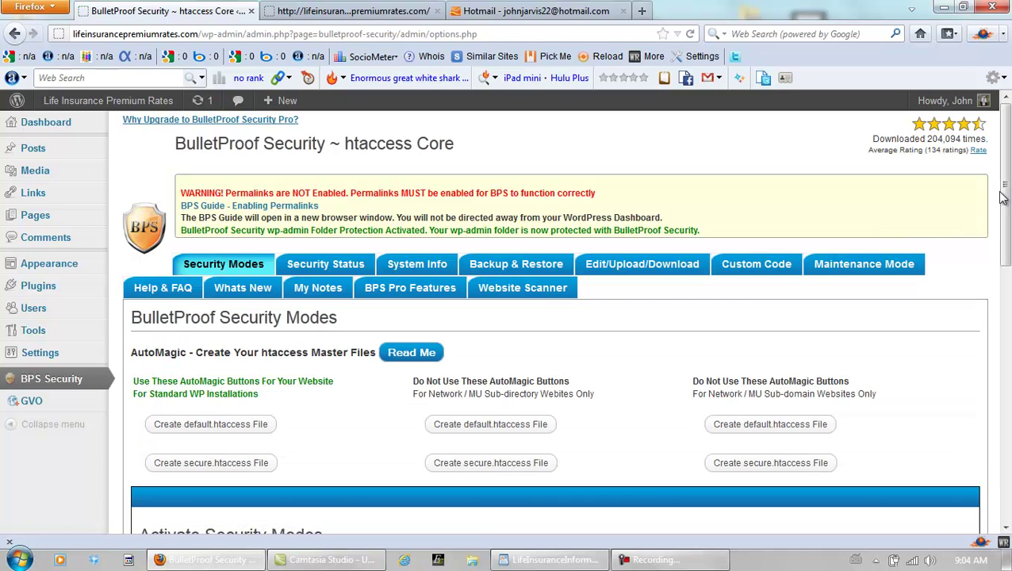
- Activate BulletProof Mode in the Deny All htaccess protection for the BPS Master htaccess folder
{"action": "left_click_drag", "start_coordinate": [1008, 169], "coordinate": [1008, 393]}
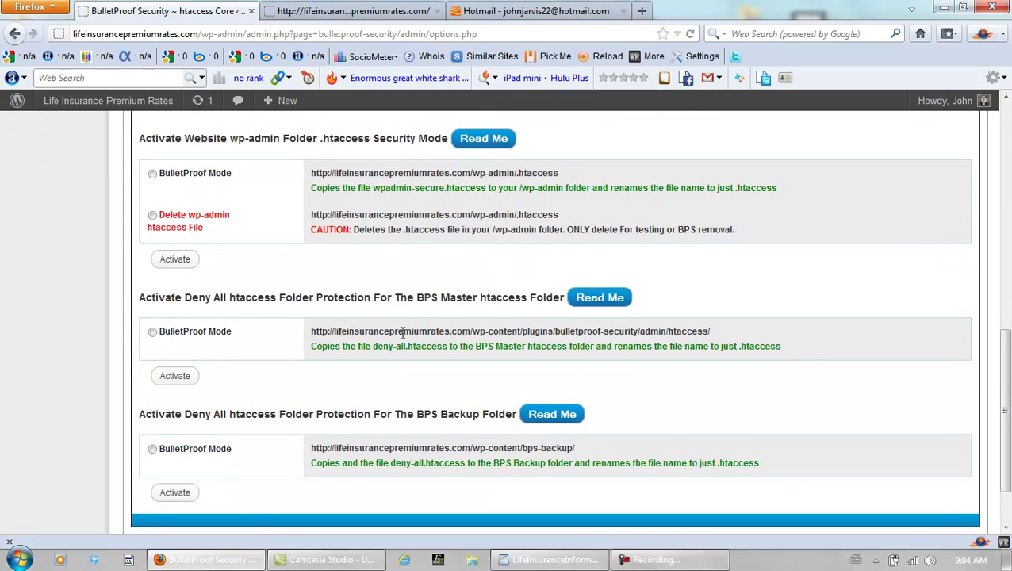
{"action": "left_click", "coordinate": [153, 333]}
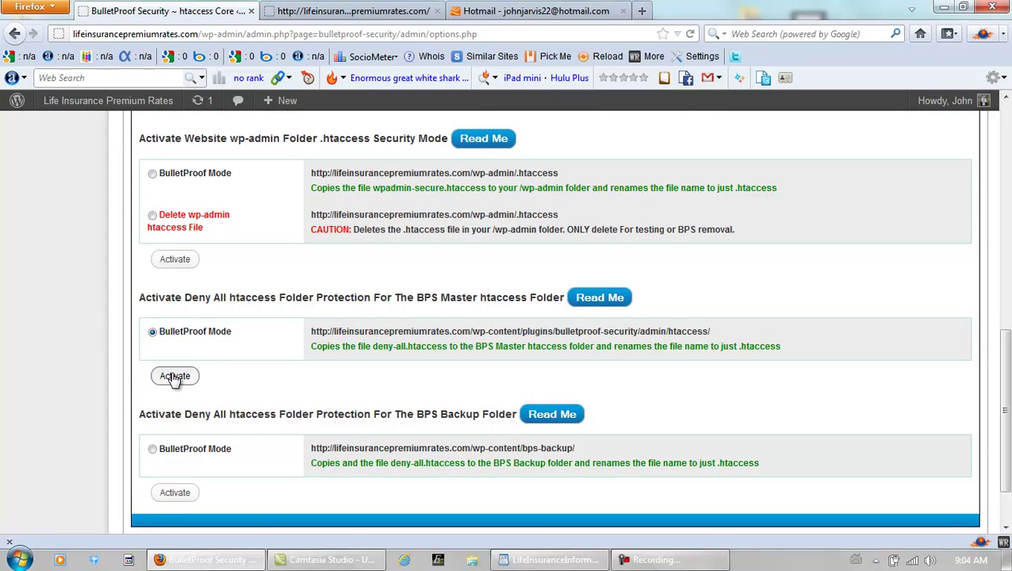
{"action": "left_click", "coordinate": [175, 377]}
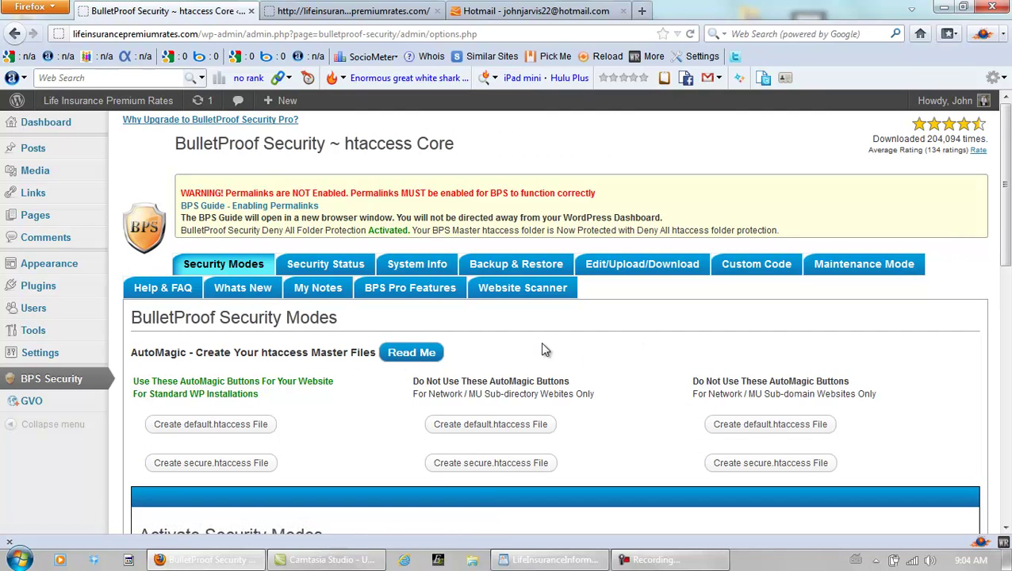
- Back up the currently active .htaccess files and the BPS Master .htaccess files
{"action": "left_click", "coordinate": [509, 269]}
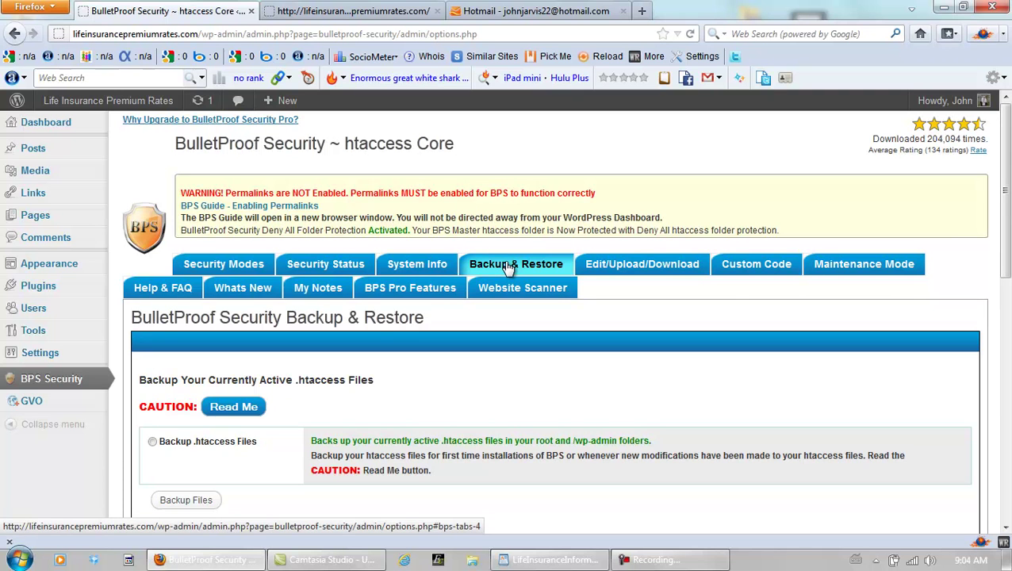
{"action": "left_click", "coordinate": [153, 446]}
{"action": "left_click", "coordinate": [176, 500]}
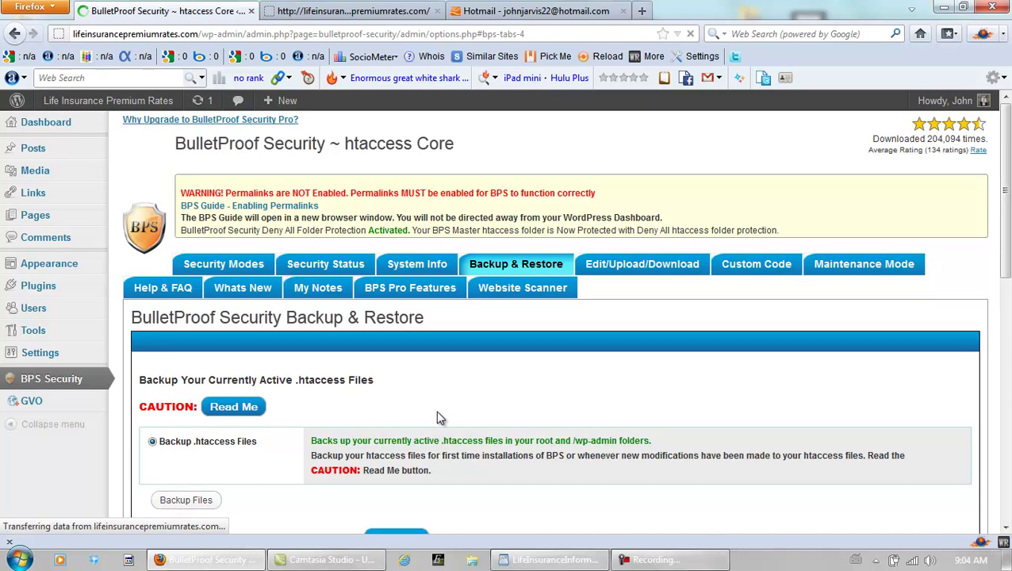
{"action": "scroll", "coordinate": [779, 294], "scroll_direction": "down", "scroll_amount": 10}
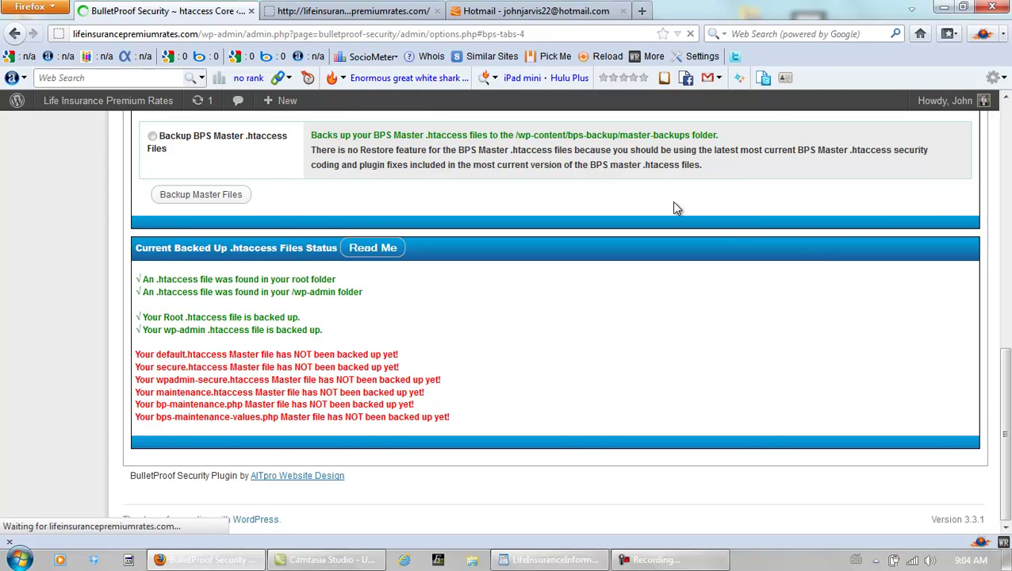
{"action": "left_click", "coordinate": [199, 195]}
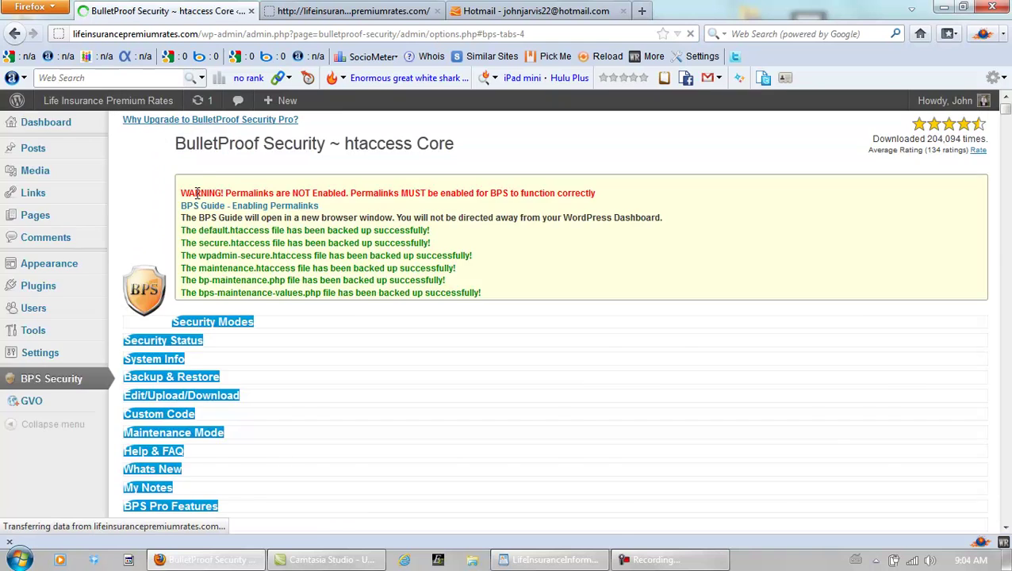
{"action": "scroll", "coordinate": [317, 213], "scroll_direction": "up", "scroll_amount": 10}
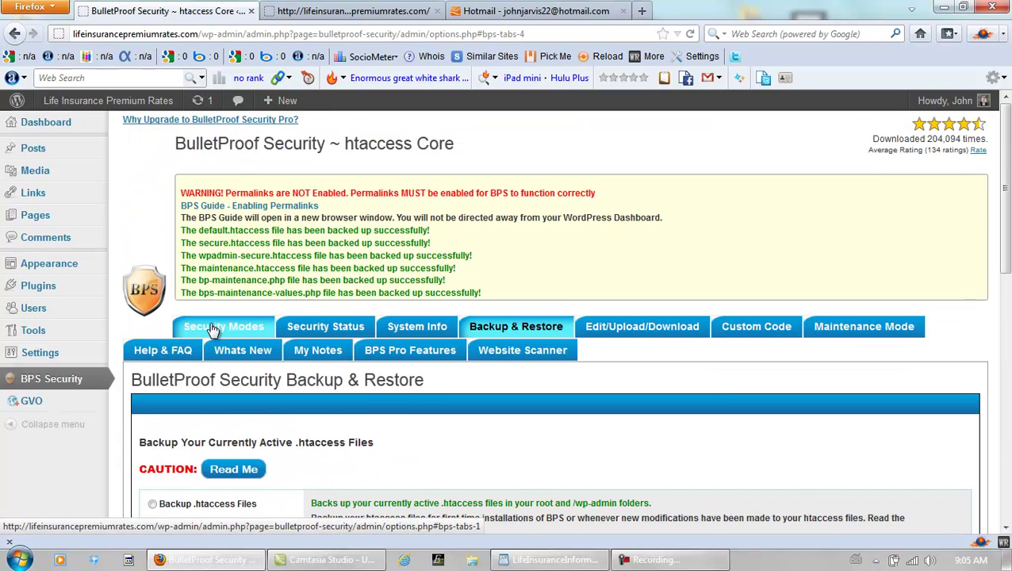
- Activate BulletProof Mode in the Deny All htaccess protection for the BPS Backup folder
{"action": "left_click", "coordinate": [214, 328]}
{"action": "left_click_drag", "start_coordinate": [1001, 151], "coordinate": [999, 409]}
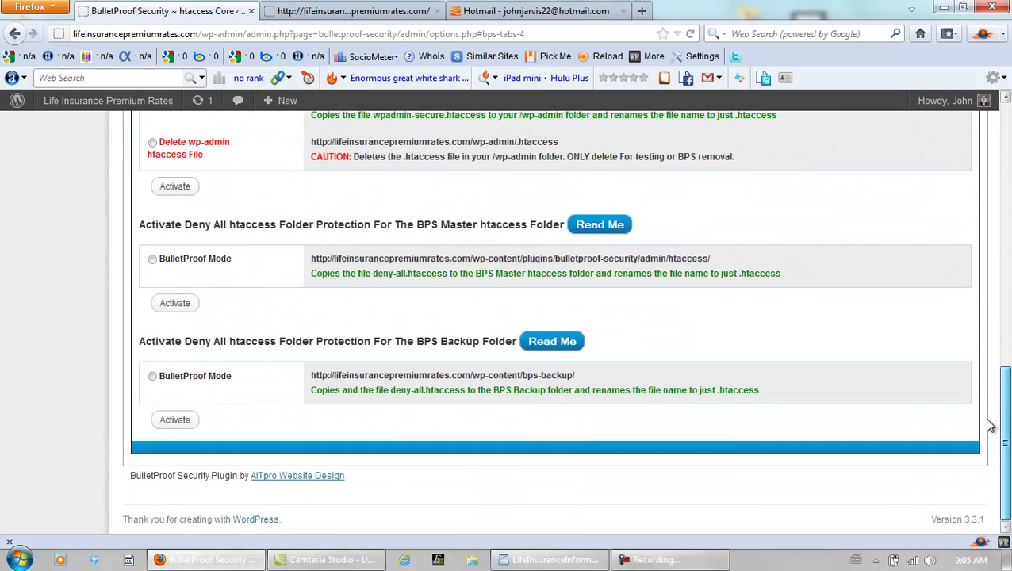
{"action": "left_click", "coordinate": [152, 377]}
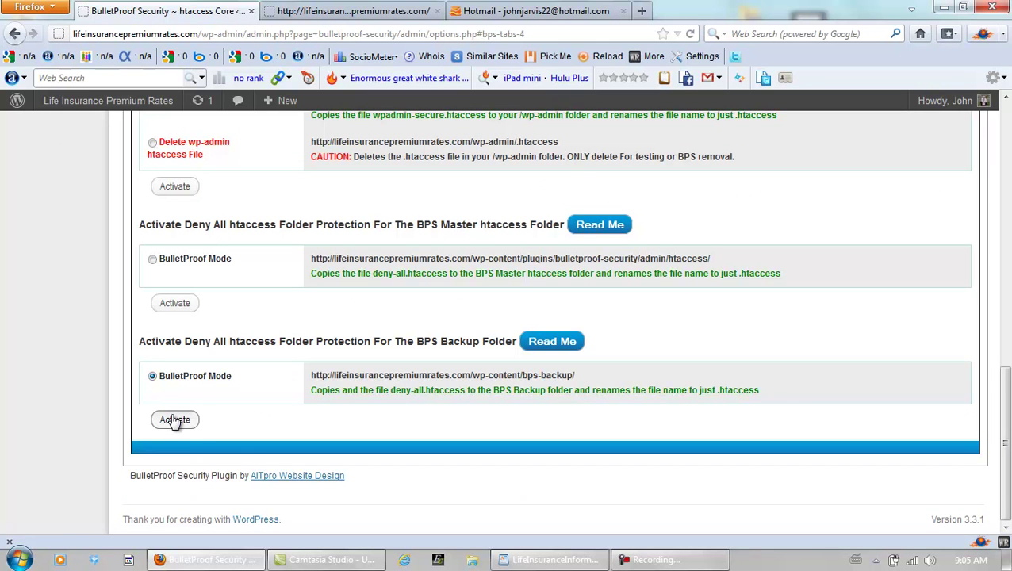
{"action": "left_click", "coordinate": [175, 419]}
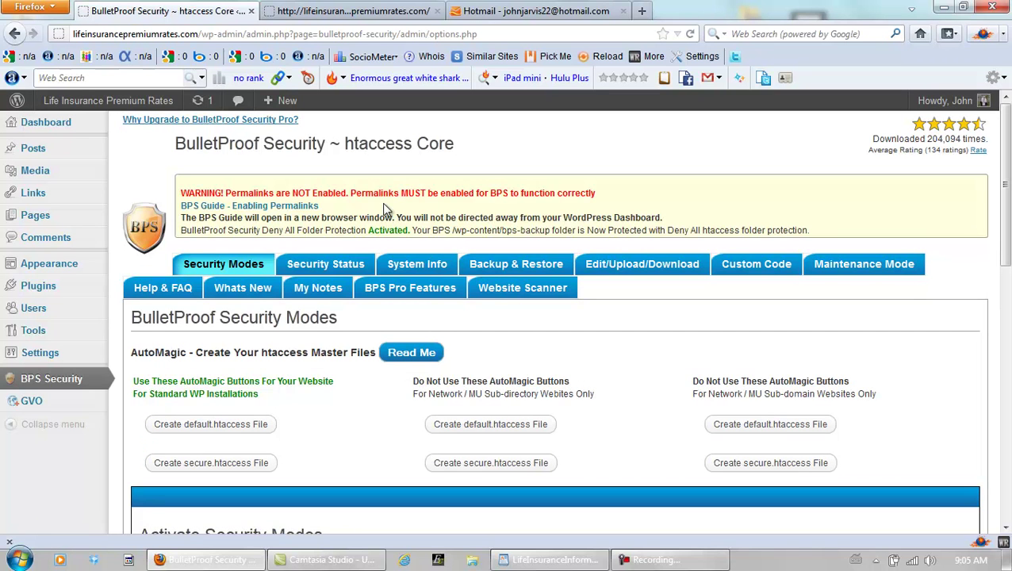
- Check the BulletProof Security status overview and return to the list of installed plugins
{"action": "left_click", "coordinate": [335, 266]}
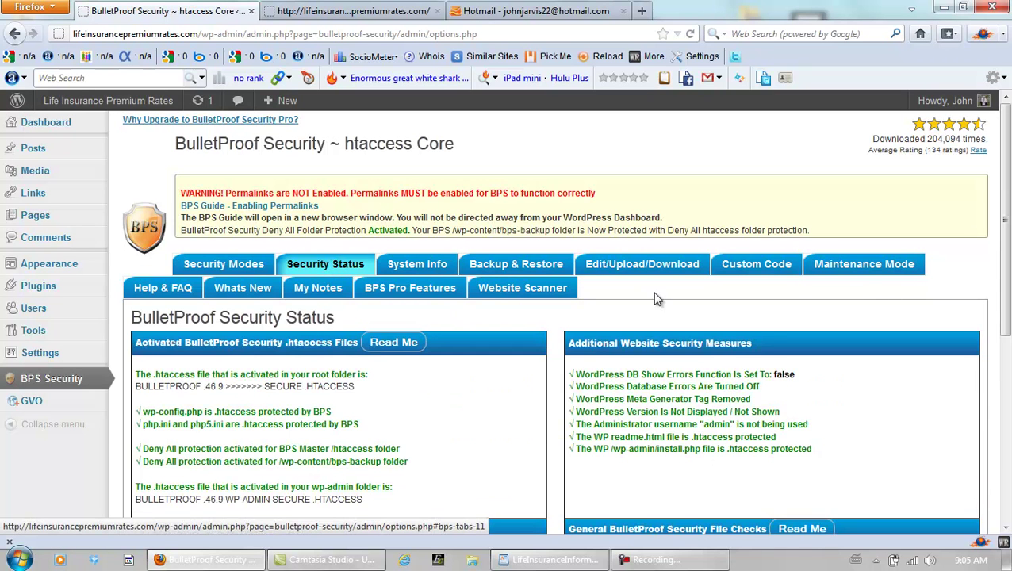
{"action": "mouse_move", "coordinate": [1007, 203]}
{"action": "left_mouse_down"}
{"action": "mouse_move", "coordinate": [1007, 274]}
{"action": "mouse_move", "coordinate": [1009, 183]}
{"action": "left_mouse_up"}
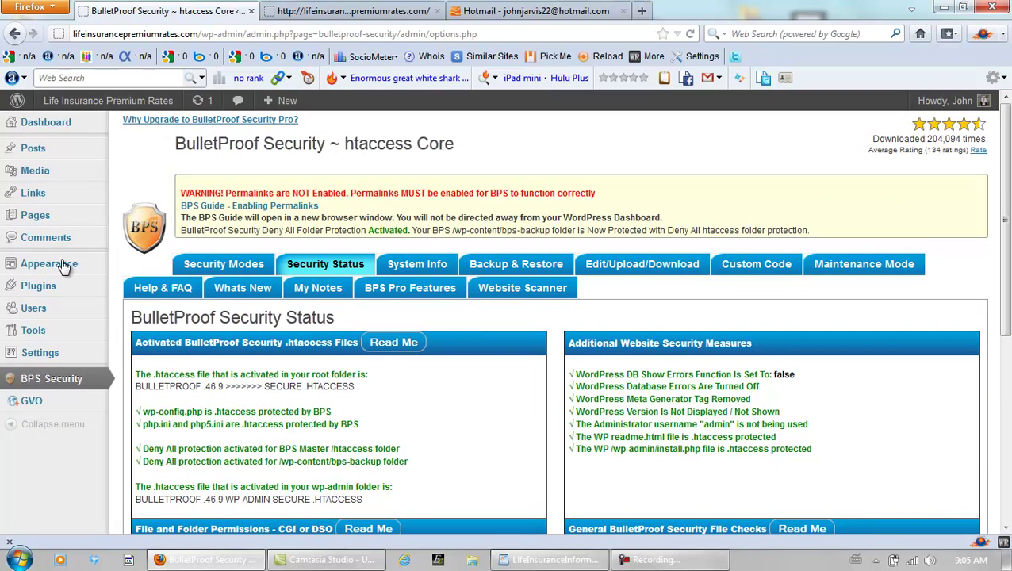
{"action": "left_click", "coordinate": [46, 292]}
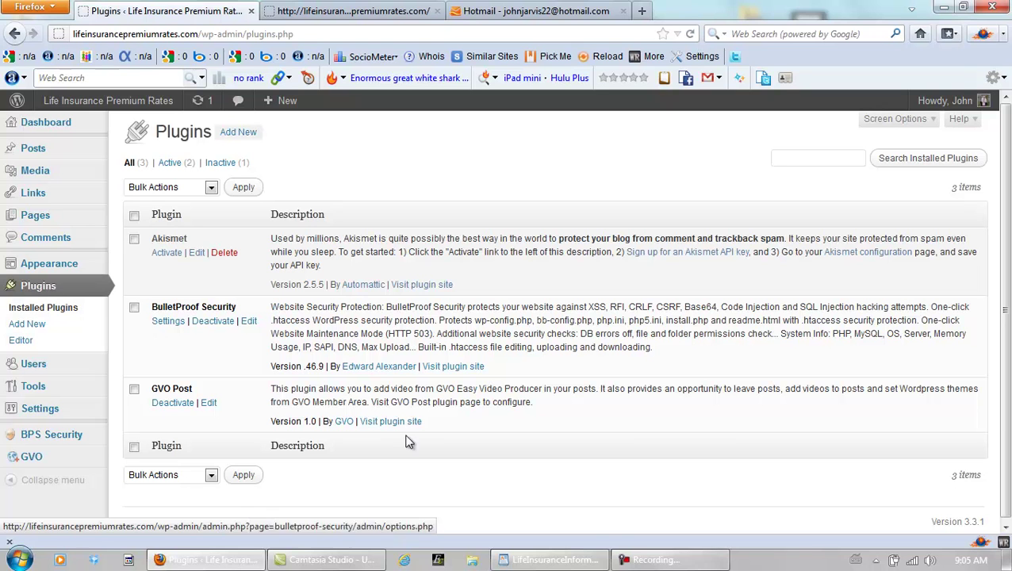
{"action": "left_click", "coordinate": [694, 563]}
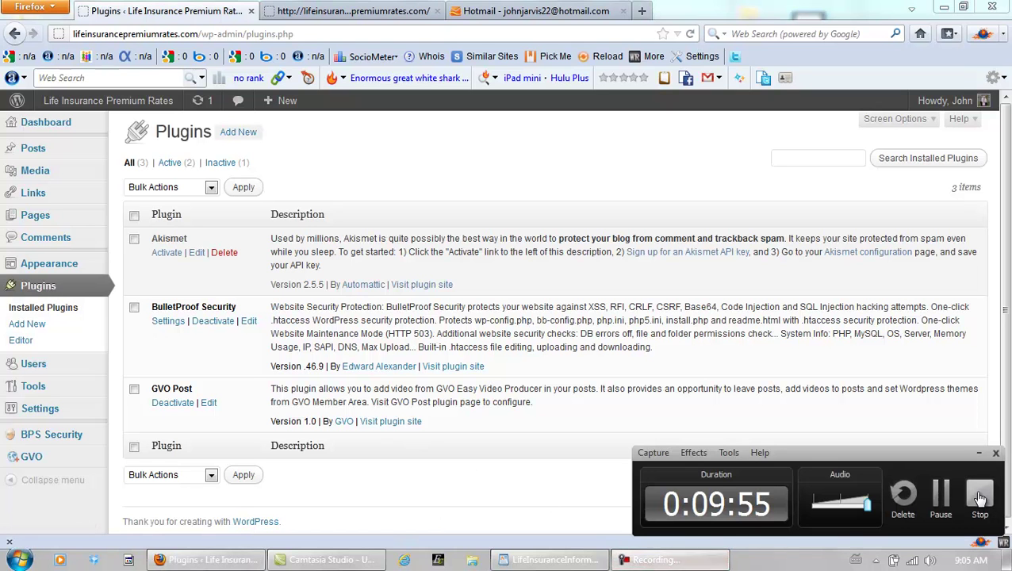
{"action": "left_click", "coordinate": [934, 491]}
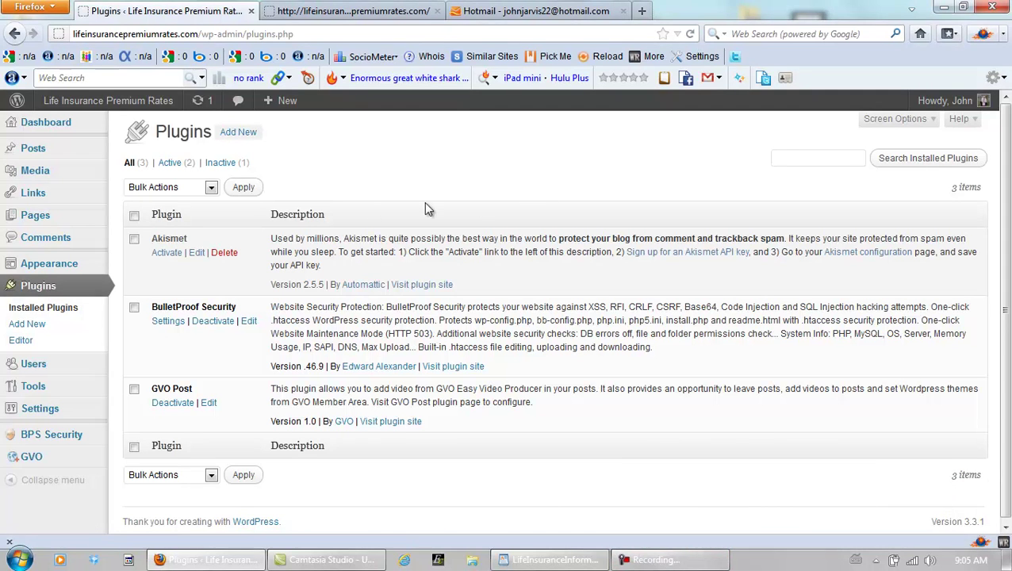
- Start adding a new plugin and search the plugin directory for "All In One SEO Pack"
{"action": "left_click", "coordinate": [235, 135]}
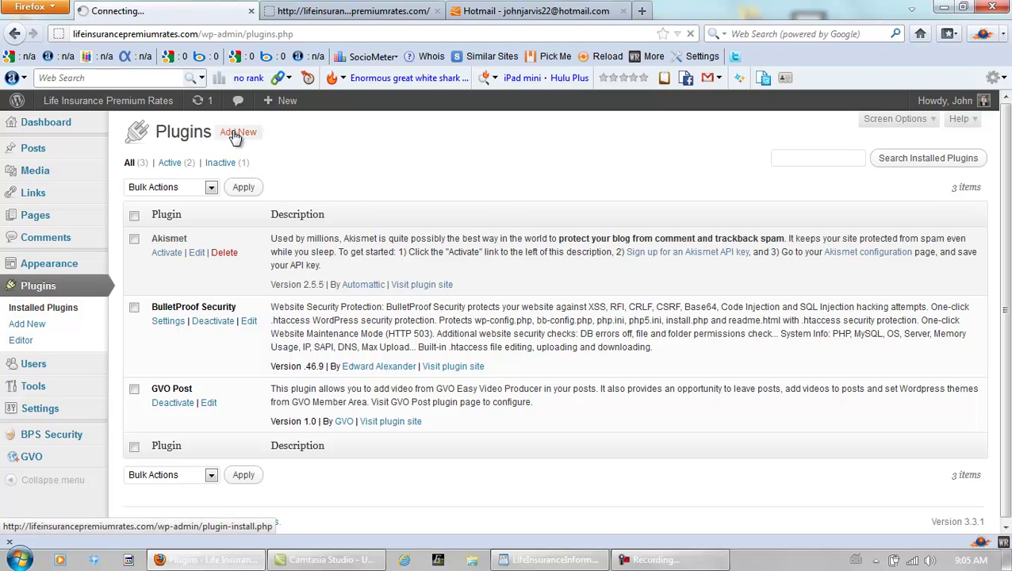
{"action": "left_click", "coordinate": [217, 262]}
{"action": "type", "text": "all"}
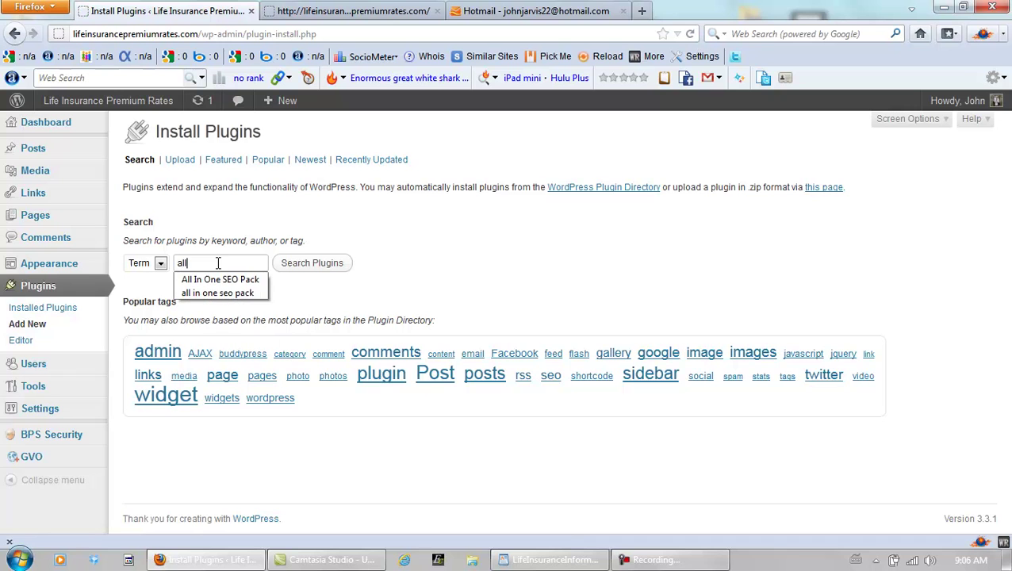
{"action": "left_click", "coordinate": [217, 278]}
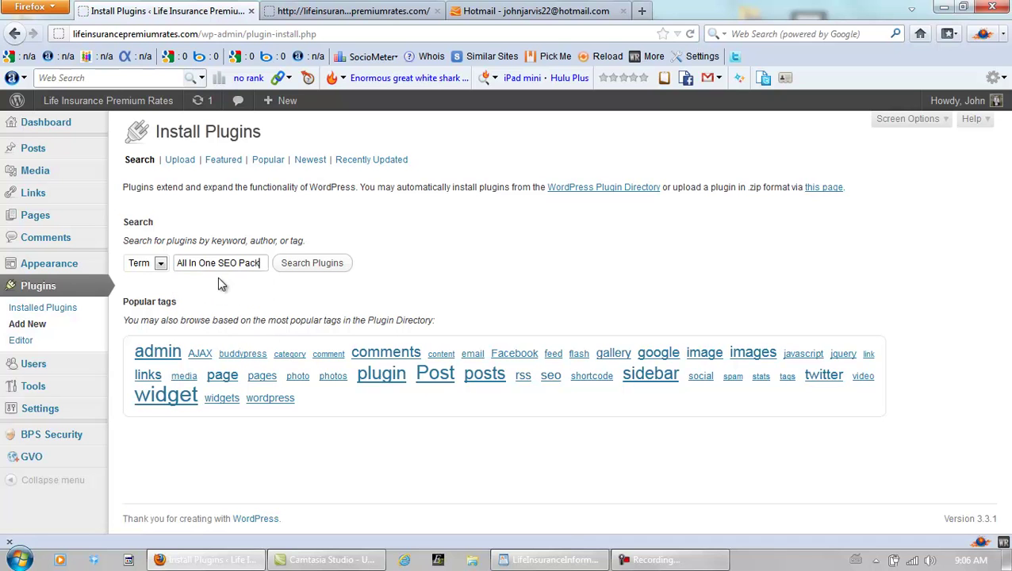
{"action": "left_click", "coordinate": [311, 264]}
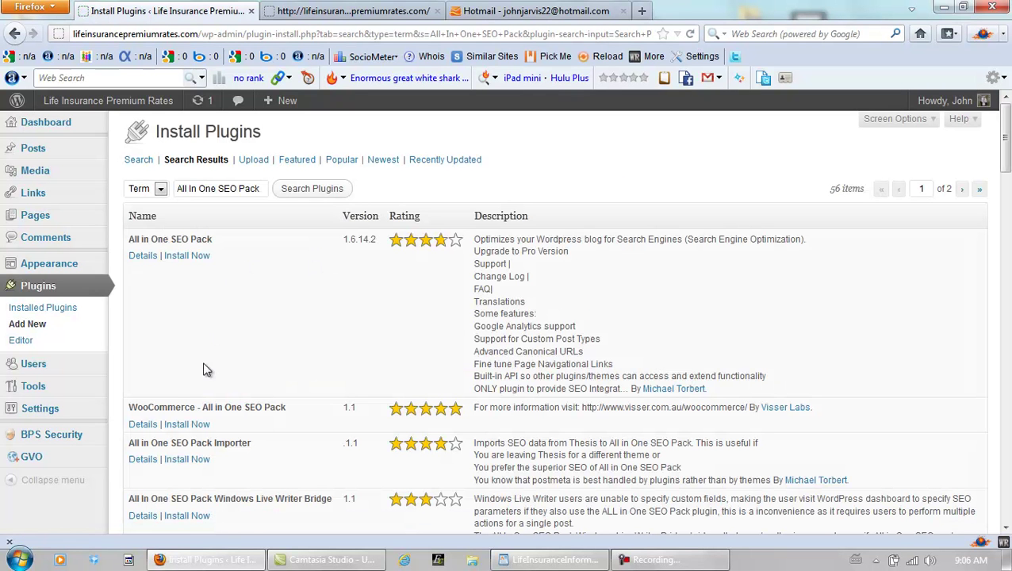
- Install the All in One SEO Pack plugin and activate it
{"action": "left_click", "coordinate": [187, 257]}
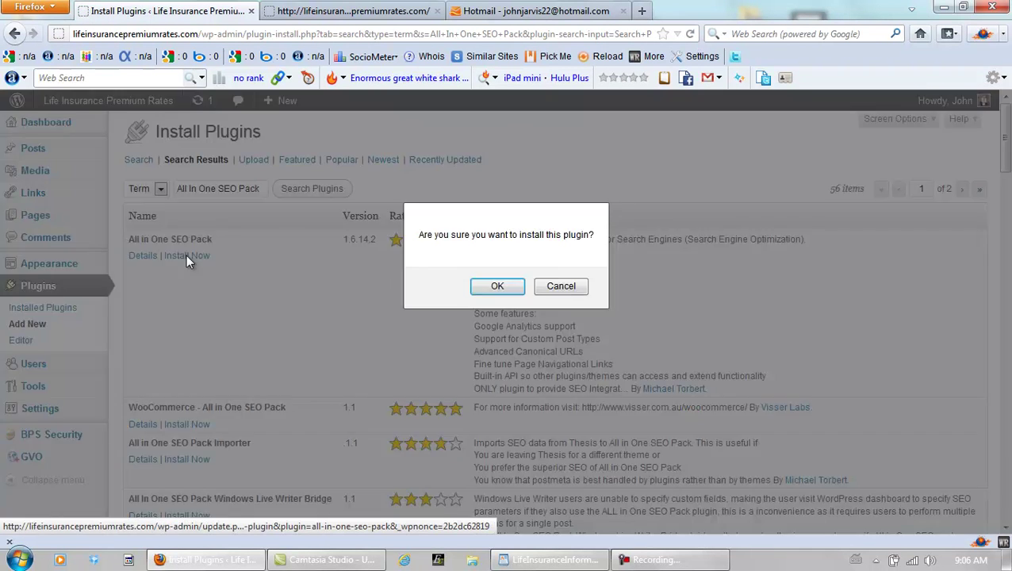
{"action": "left_click", "coordinate": [484, 286]}
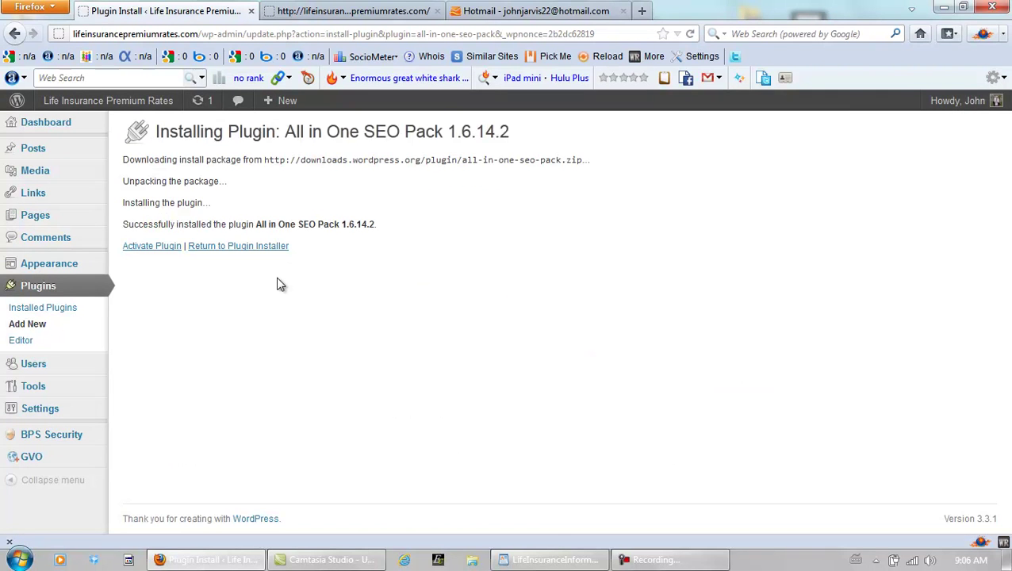
{"action": "left_click", "coordinate": [153, 250]}
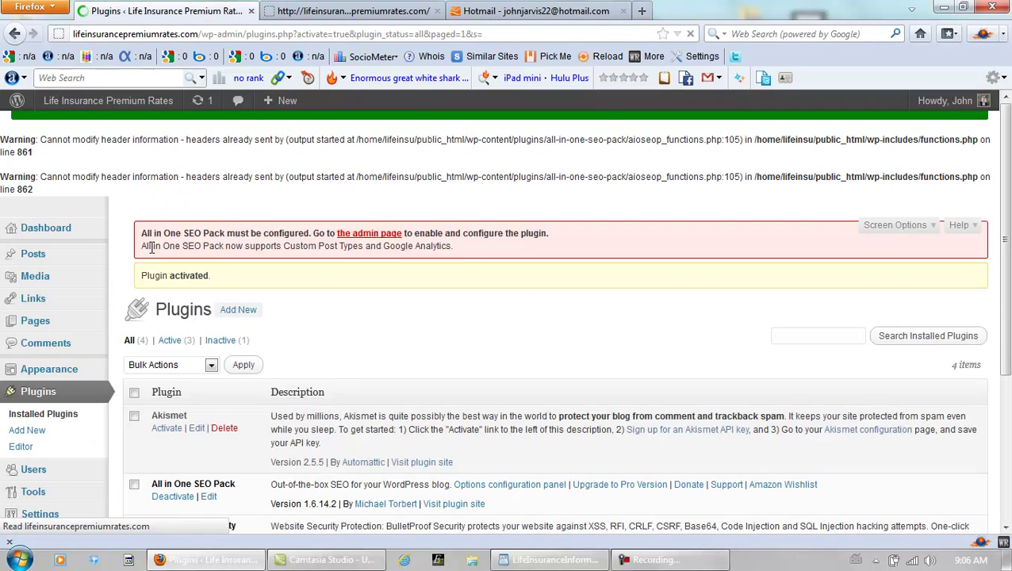
{"action": "scroll", "coordinate": [372, 348], "scroll_direction": "down", "scroll_amount": 3}
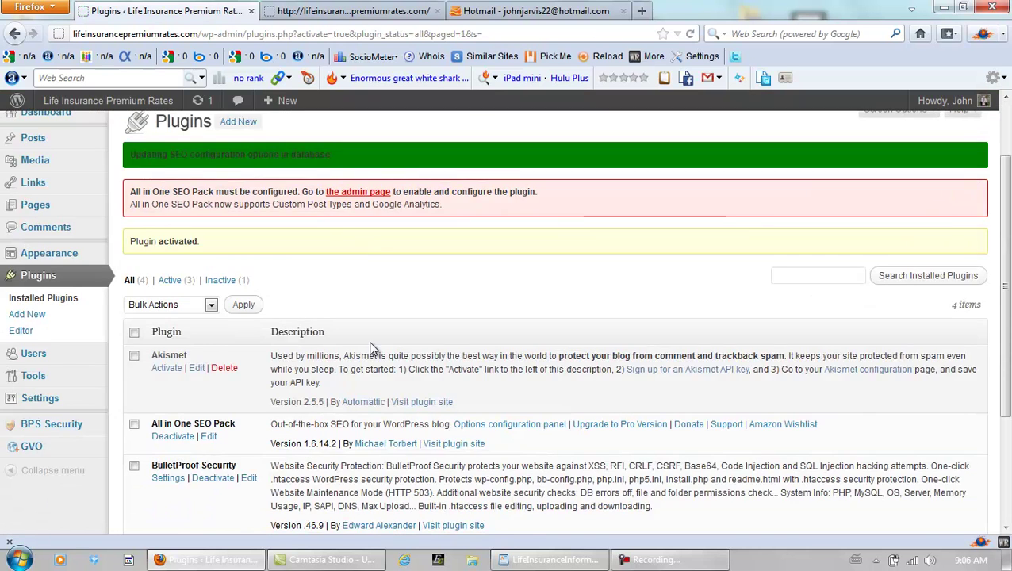
{"action": "scroll", "coordinate": [381, 338], "scroll_direction": "up", "scroll_amount": 3}
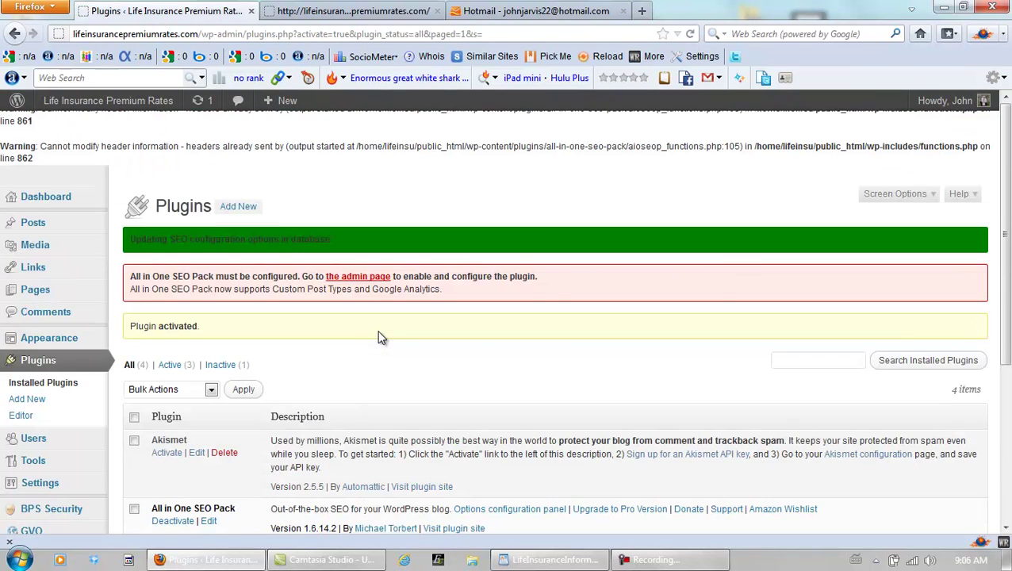
- Open the All in One SEO Pack options page and set the plugin status to Enabled
{"action": "left_click", "coordinate": [364, 278]}
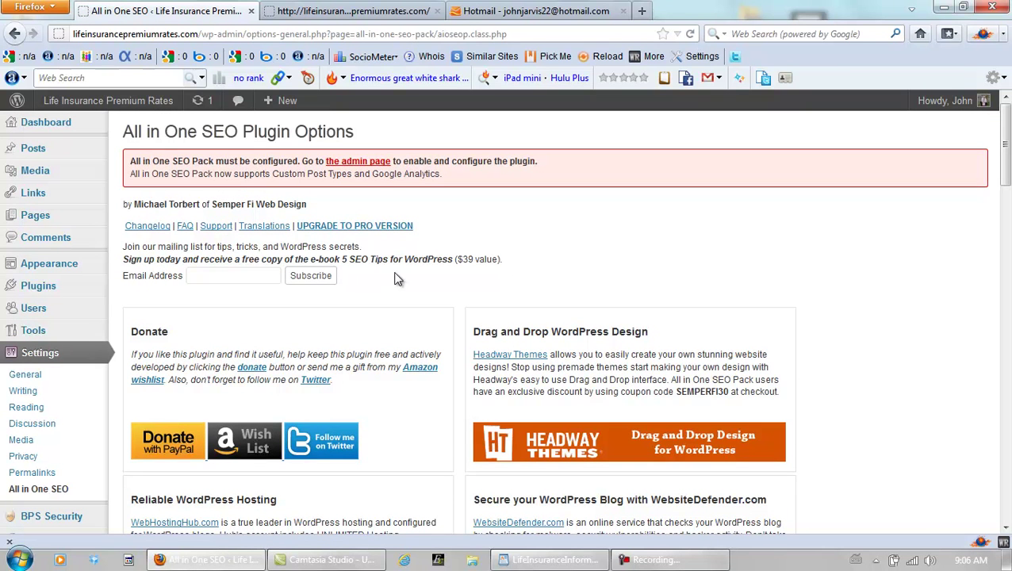
{"action": "scroll", "coordinate": [418, 277], "scroll_direction": "down", "scroll_amount": 10}
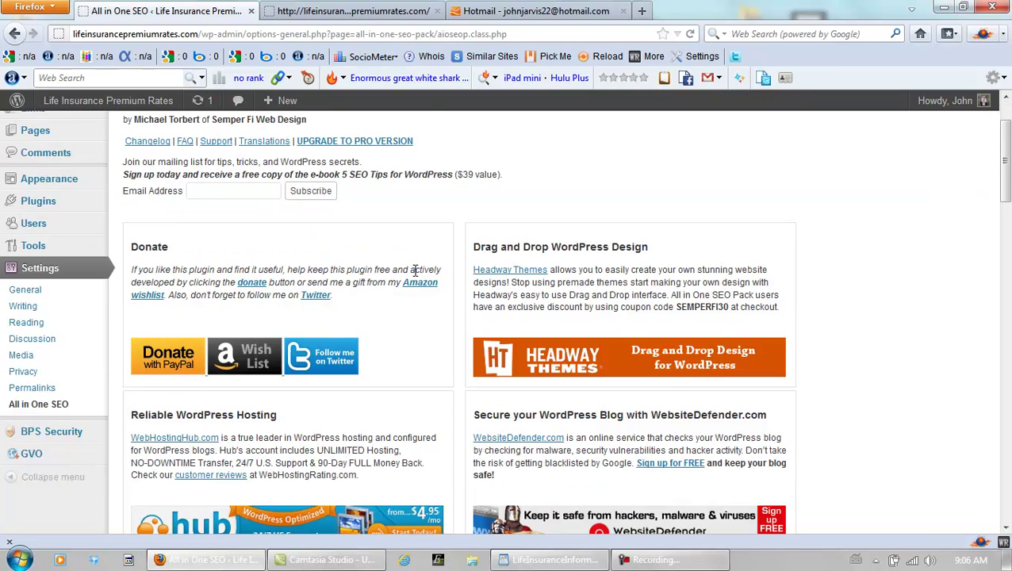
{"action": "scroll", "coordinate": [437, 275], "scroll_direction": "down", "scroll_amount": 2}
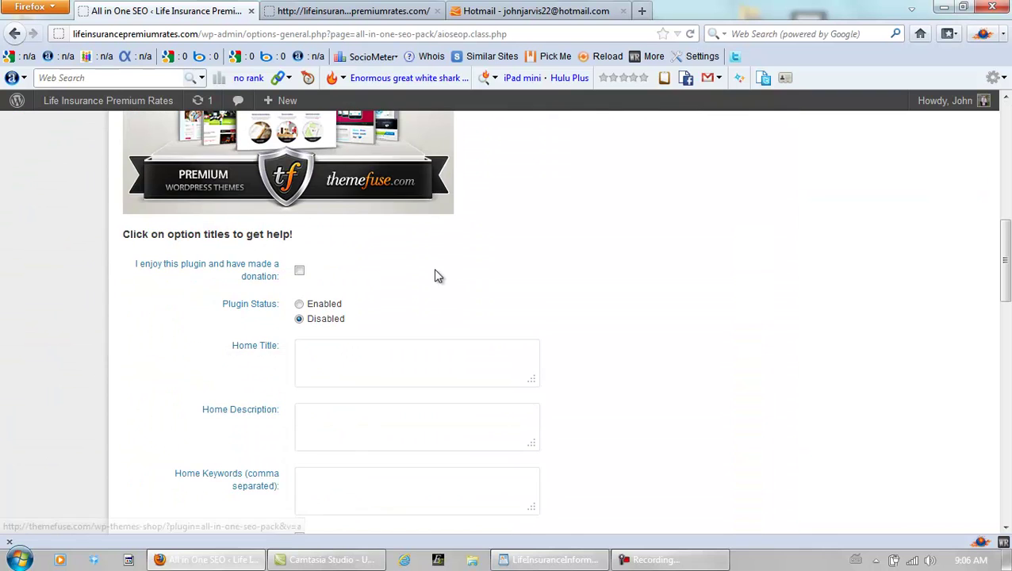
{"action": "scroll", "coordinate": [476, 291], "scroll_direction": "down", "scroll_amount": 2}
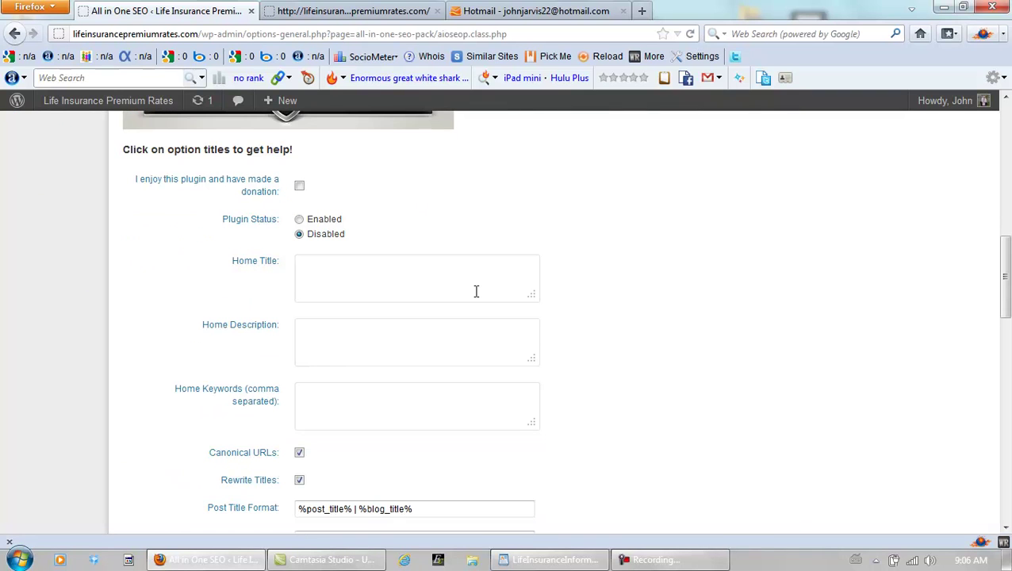
{"action": "left_click", "coordinate": [300, 221]}
{"action": "left_click", "coordinate": [366, 263]}
{"action": "left_click", "coordinate": [346, 339]}
{"action": "left_click", "coordinate": [348, 391]}
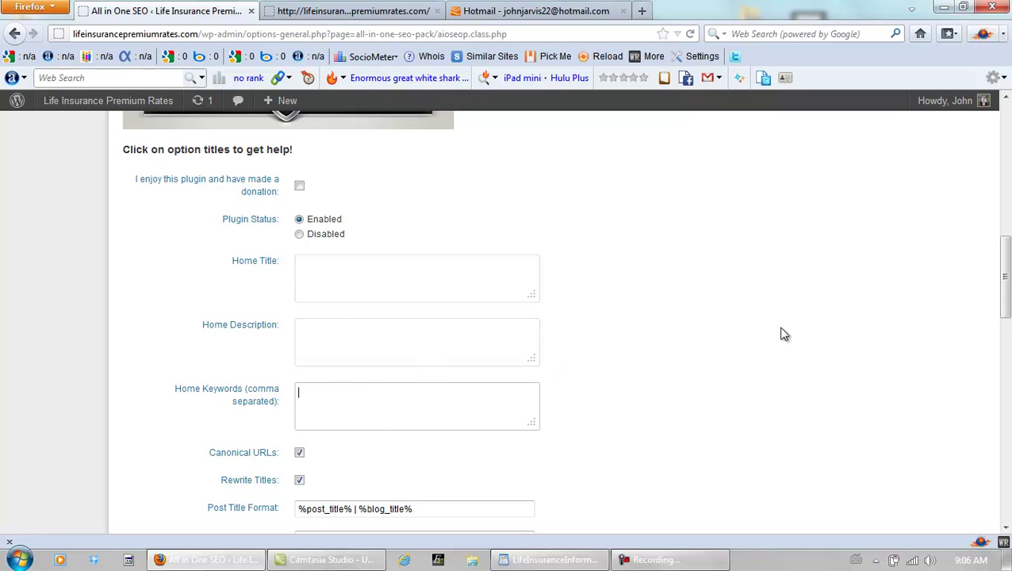
{"action": "left_click", "coordinate": [650, 559]}
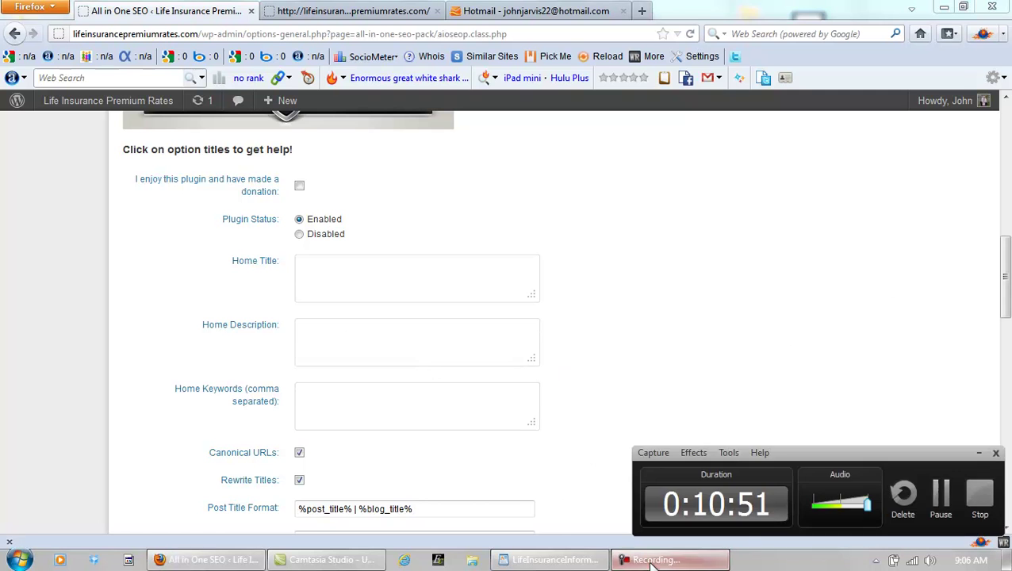
{"action": "left_click", "coordinate": [944, 498]}
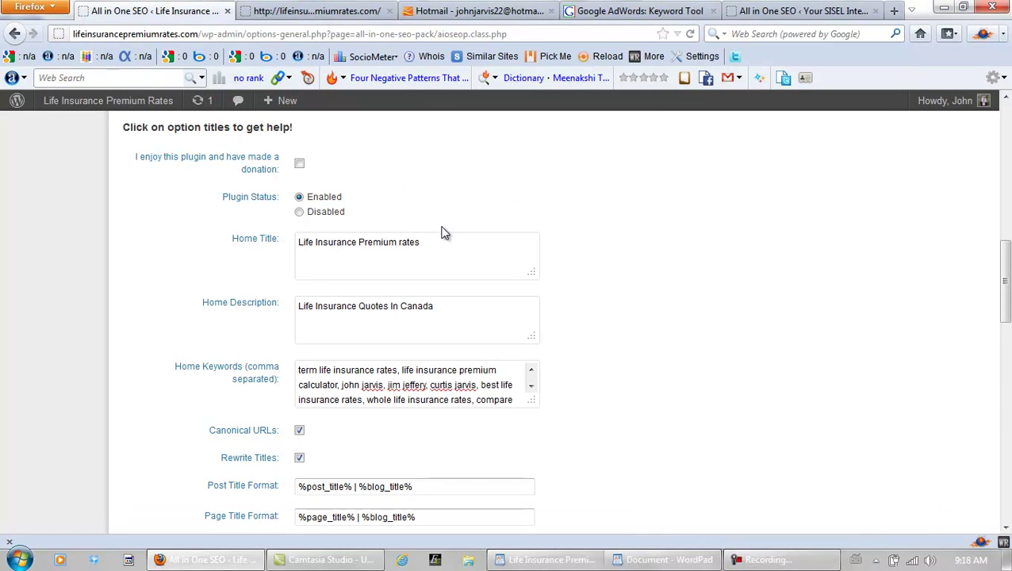
- Correct the home title to "Life Insurance Premium Rates" and review the home keywords
{"action": "left_click", "coordinate": [402, 241]}
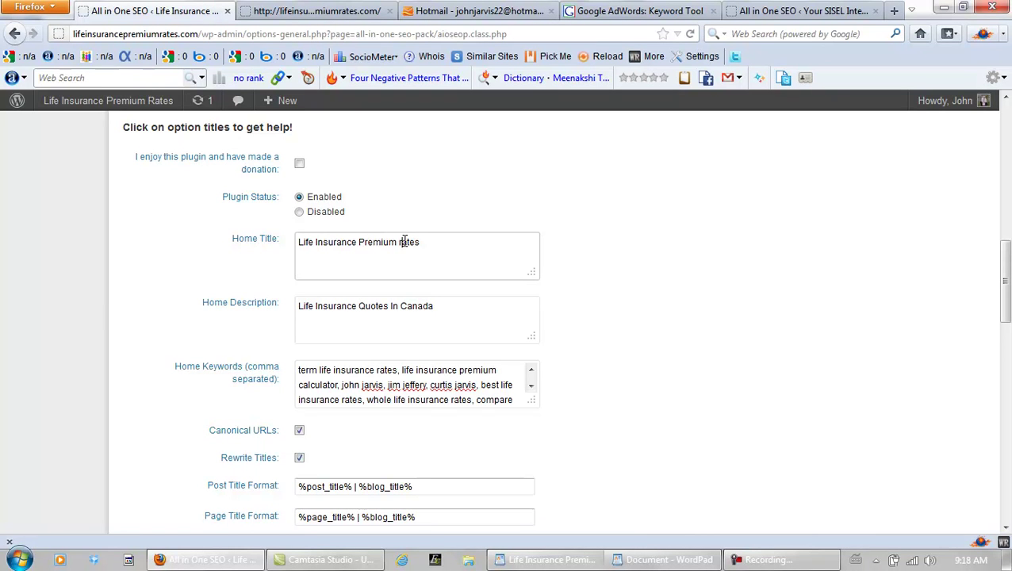
{"action": "key", "text": "Delete"}
{"action": "type", "text": "R"}
{"action": "left_click", "coordinate": [398, 369]}
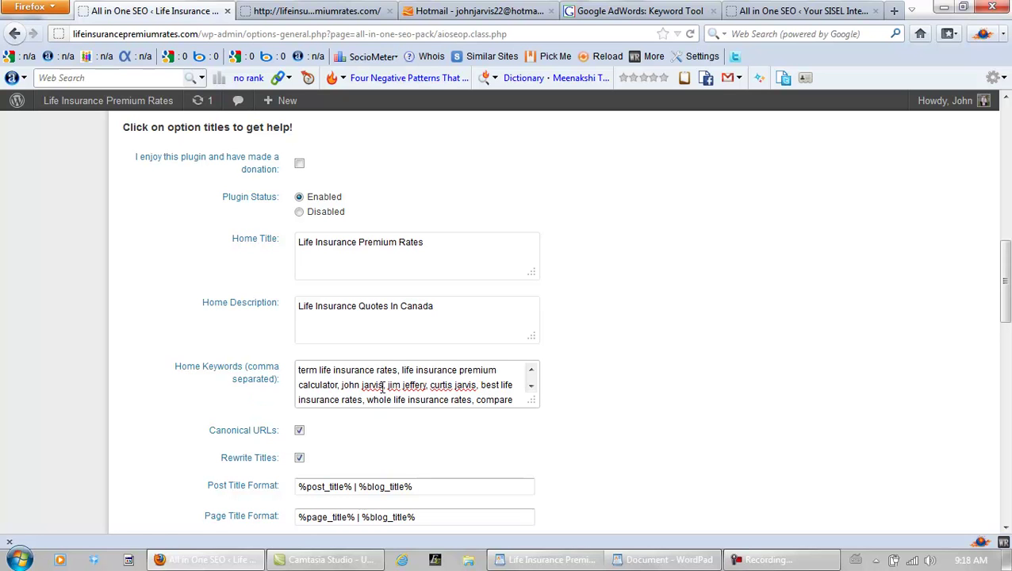
{"action": "left_click_drag", "start_coordinate": [383, 385], "coordinate": [341, 386]}
{"action": "left_click", "coordinate": [575, 385]}
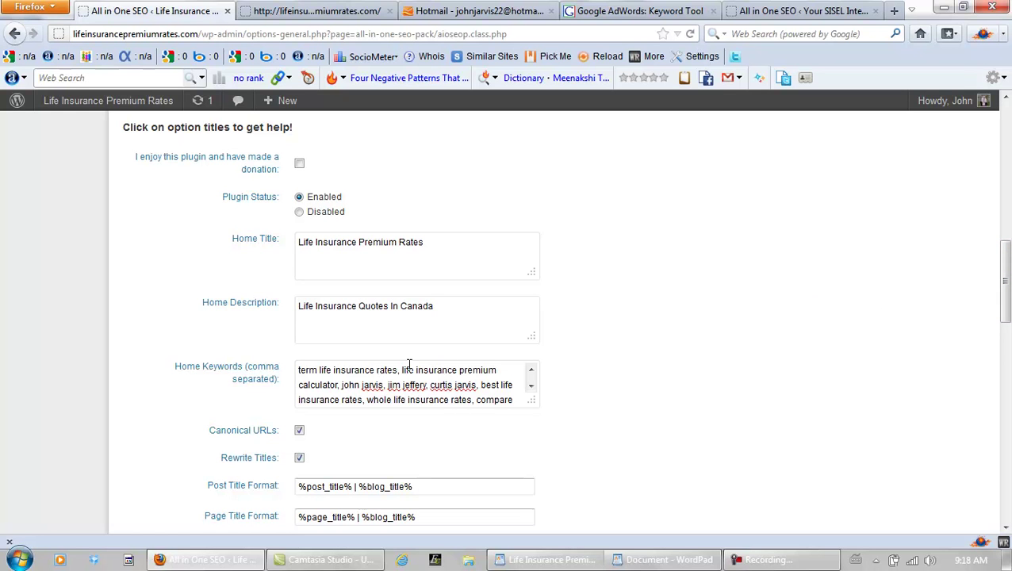
- Go through the remaining All in One SEO Pack settings to the end of the form and save the options
{"action": "left_click_drag", "start_coordinate": [1004, 280], "coordinate": [1005, 425]}
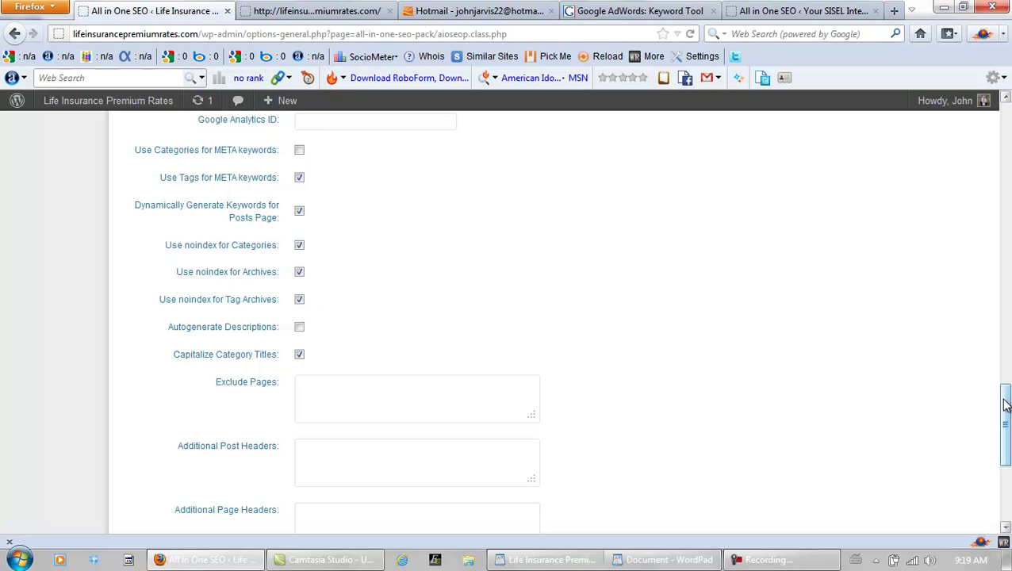
{"action": "left_click_drag", "start_coordinate": [1006, 421], "coordinate": [1005, 472]}
{"action": "left_click", "coordinate": [299, 361]}
{"action": "left_click", "coordinate": [169, 400]}
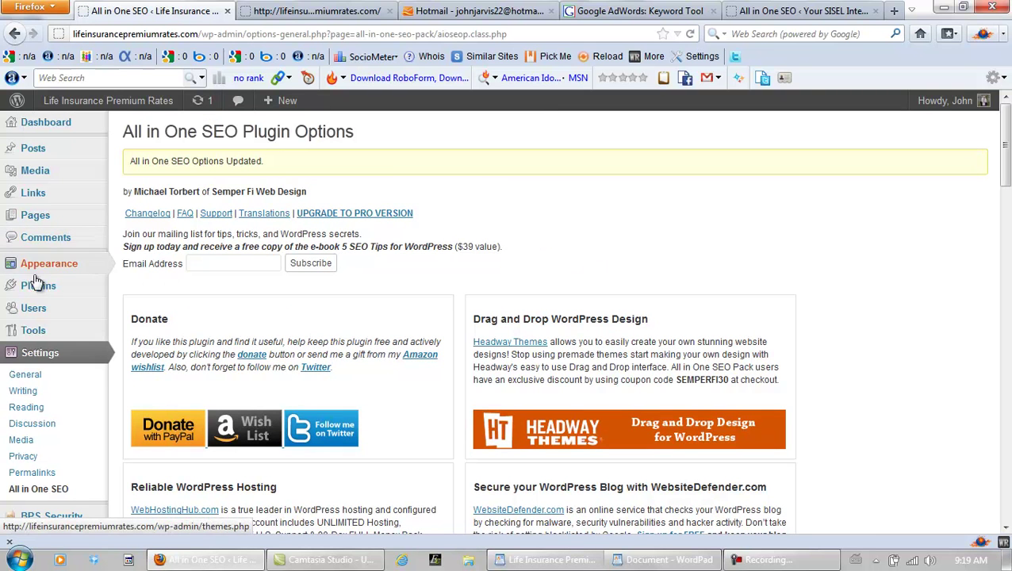
- Start adding a new plugin, search the plugin directory for "free traffic getting" and return to the Install Plugins page
{"action": "mouse_move", "coordinate": [36, 287]}
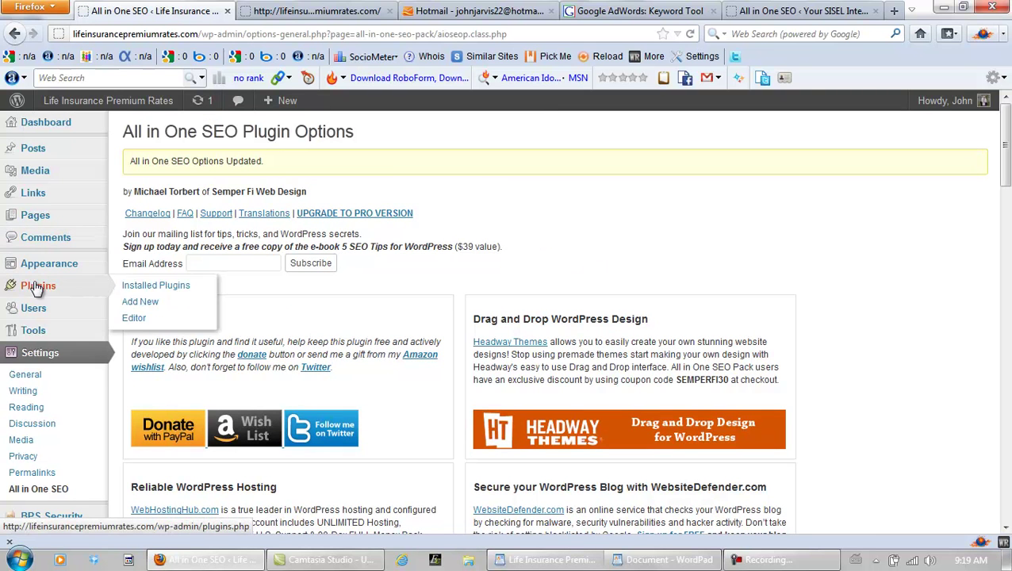
{"action": "left_click", "coordinate": [144, 305]}
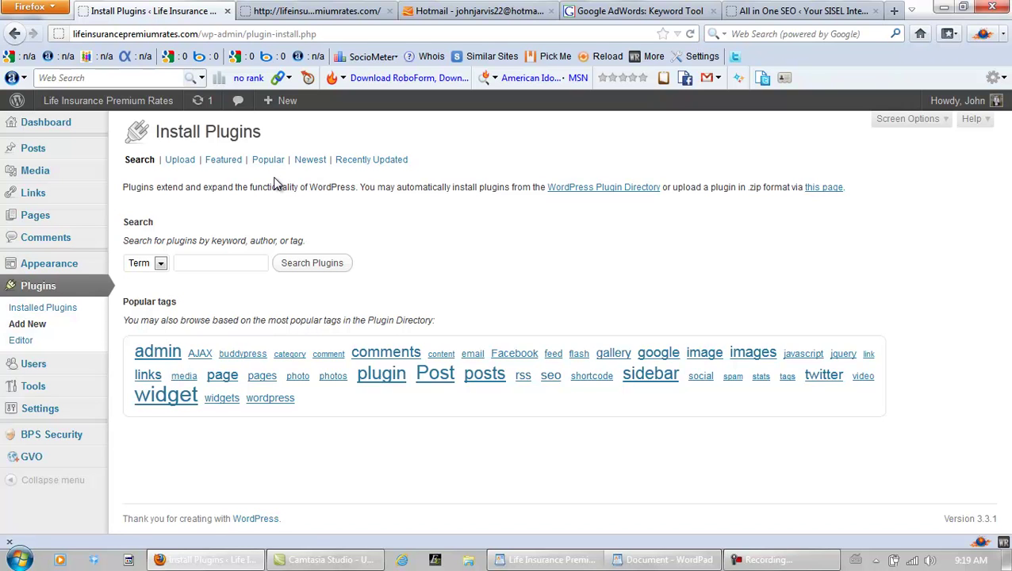
{"action": "left_click", "coordinate": [239, 263]}
{"action": "type", "text": "free traffic getting"}
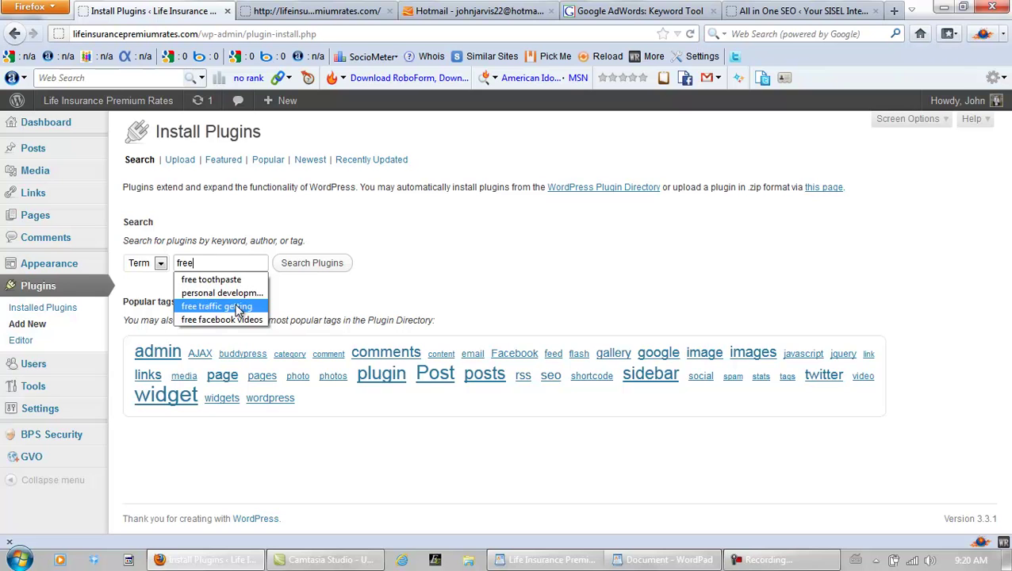
{"action": "left_click", "coordinate": [230, 306]}
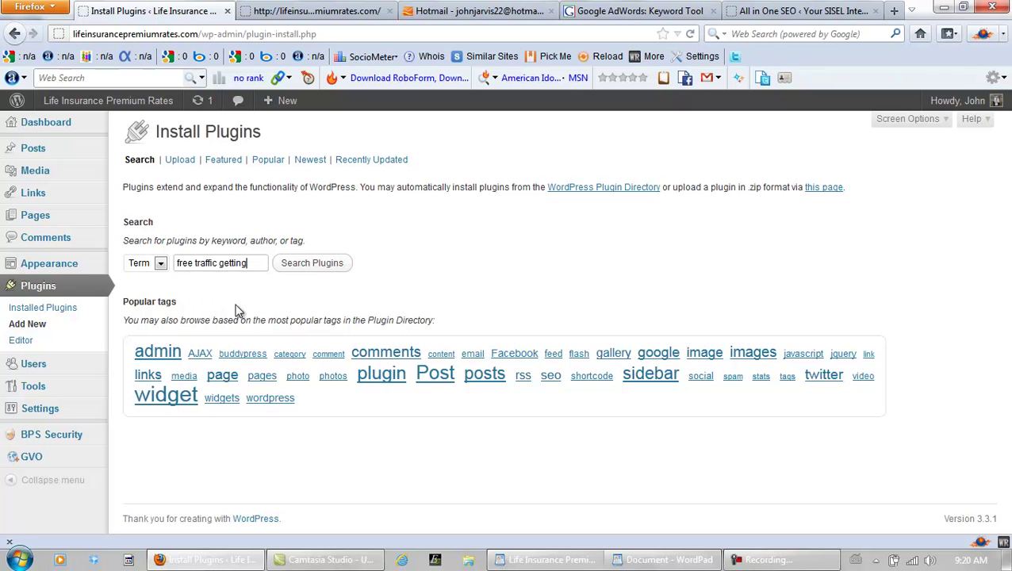
{"action": "left_click", "coordinate": [321, 267]}
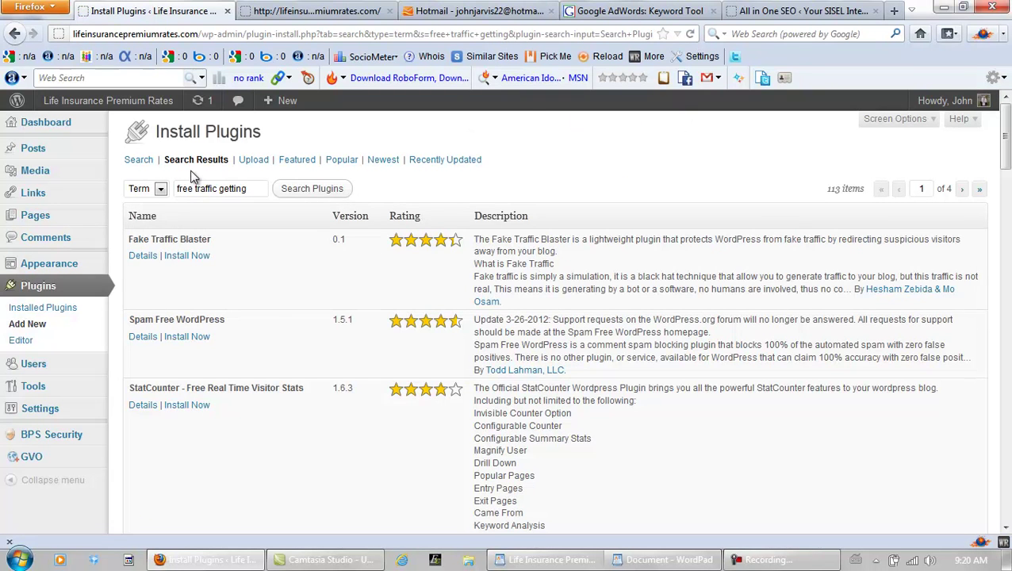
{"action": "left_click", "coordinate": [15, 35]}
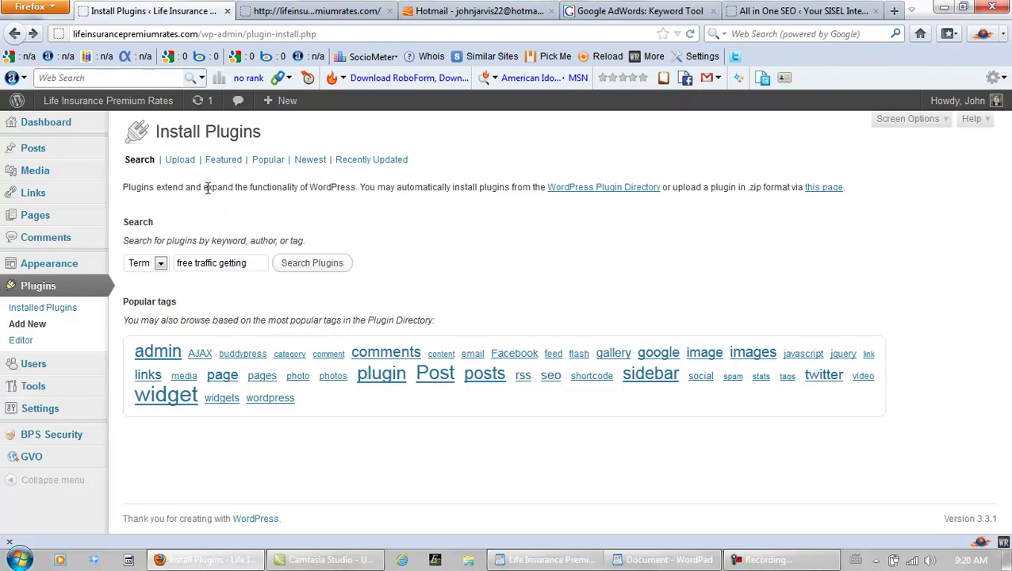
- Install a plugin from the uploaded file free-traffic-getting-seo-2.1.1.zip and activate it
{"action": "left_click", "coordinate": [179, 161]}
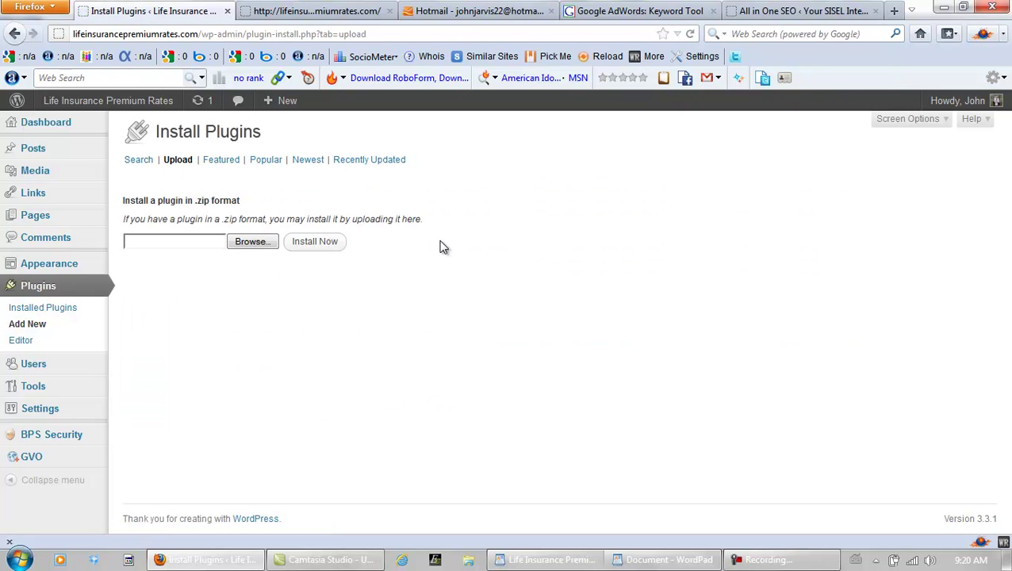
{"action": "left_click", "coordinate": [254, 242]}
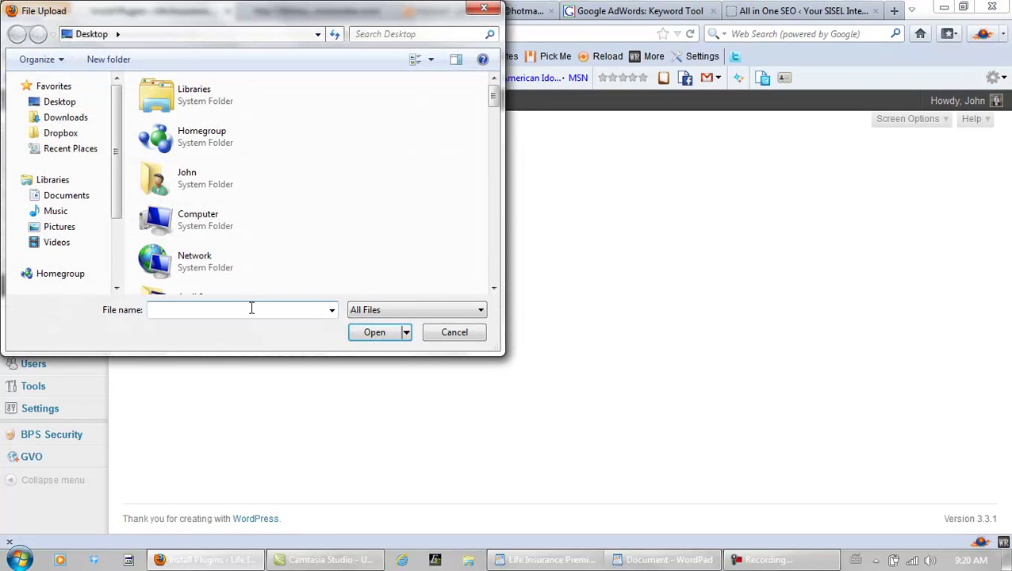
{"action": "type", "text": "fre"}
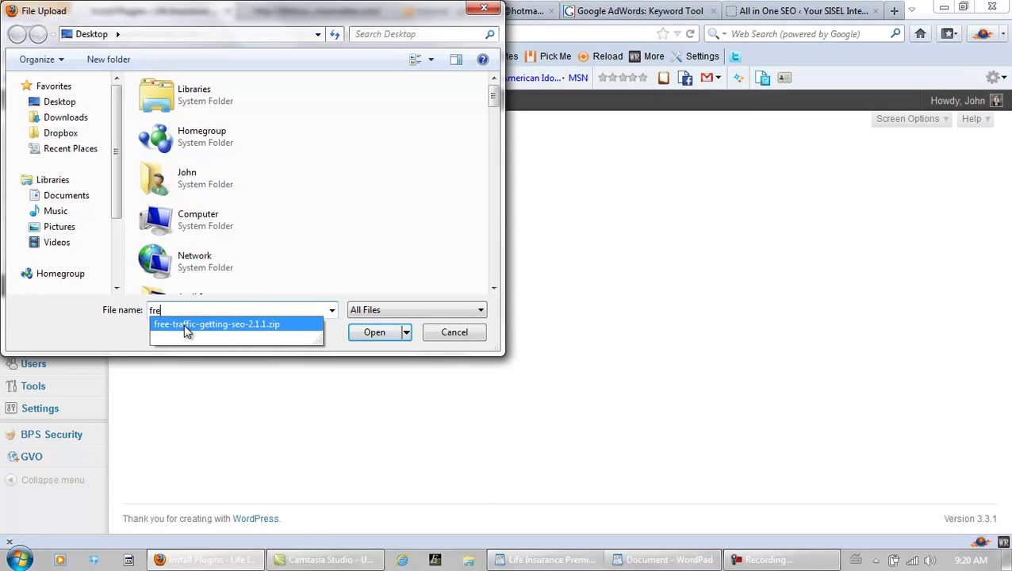
{"action": "left_click", "coordinate": [225, 324]}
{"action": "left_click", "coordinate": [381, 334]}
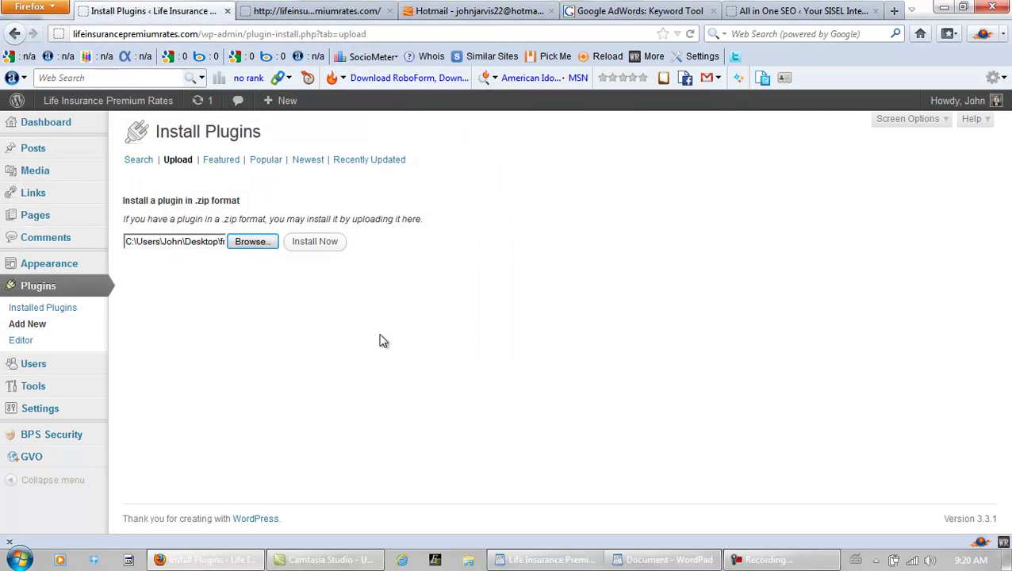
{"action": "left_click", "coordinate": [315, 242]}
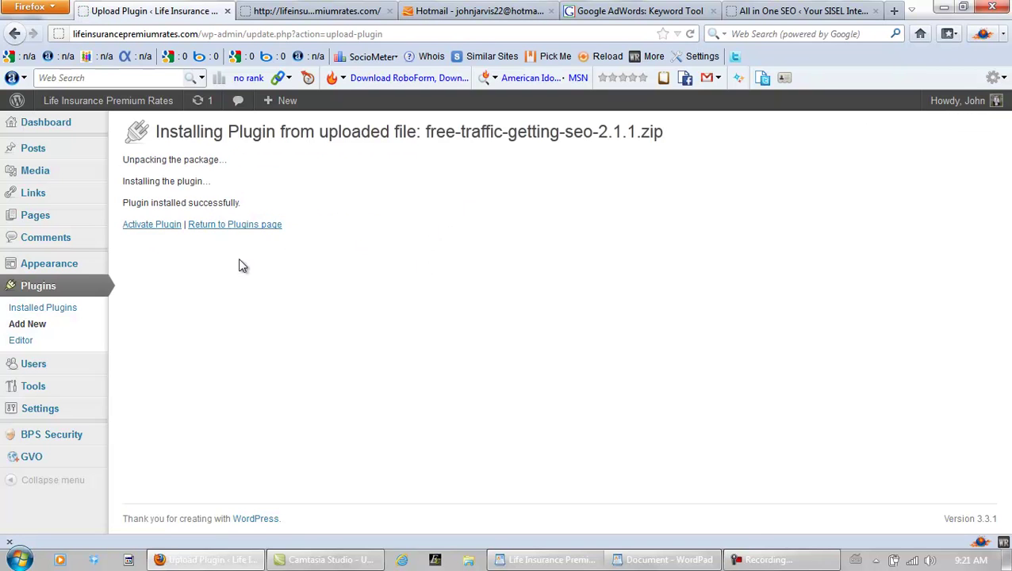
{"action": "left_click", "coordinate": [156, 227]}
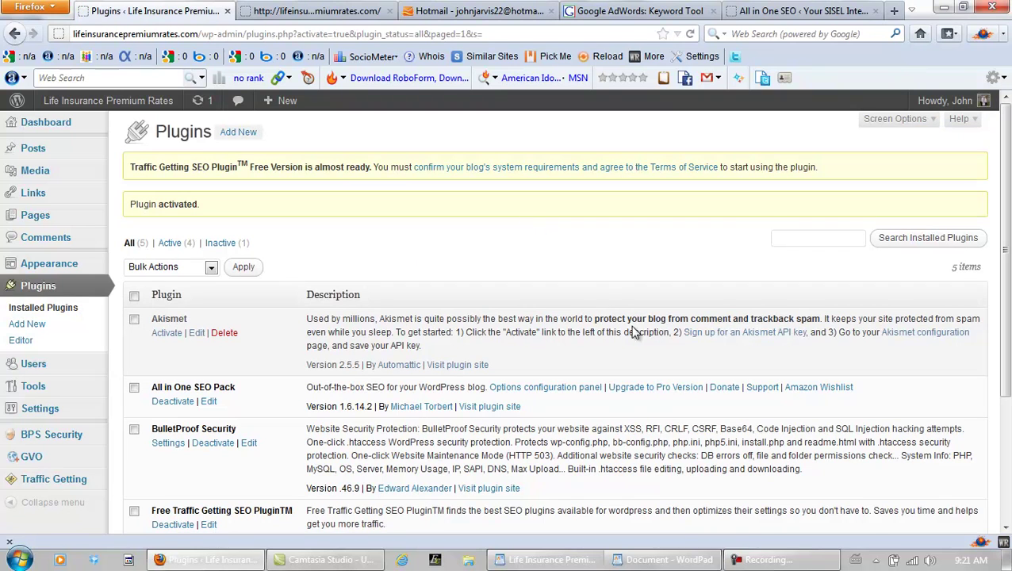
{"action": "left_click", "coordinate": [763, 560]}
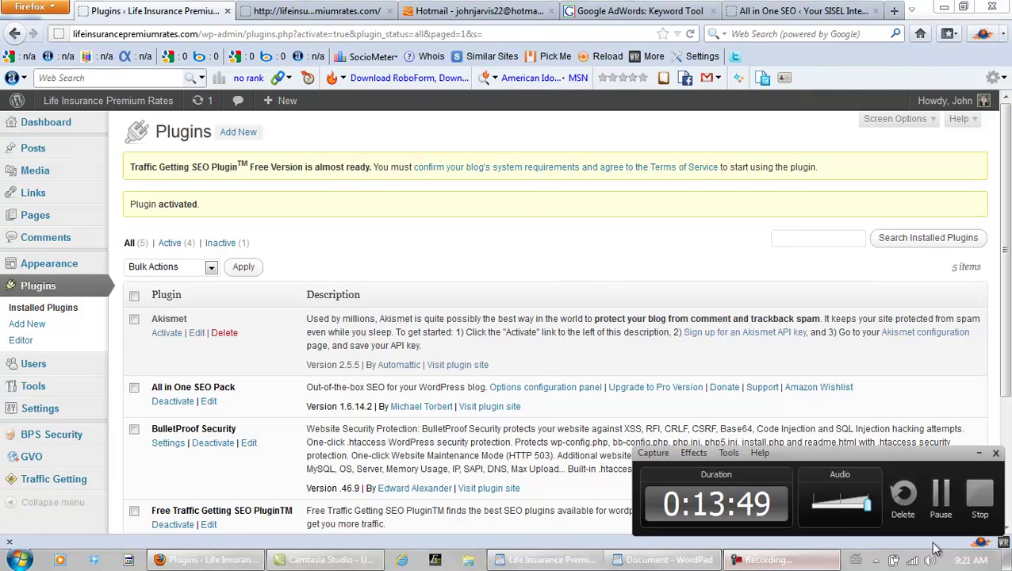
{"action": "left_click", "coordinate": [941, 498]}
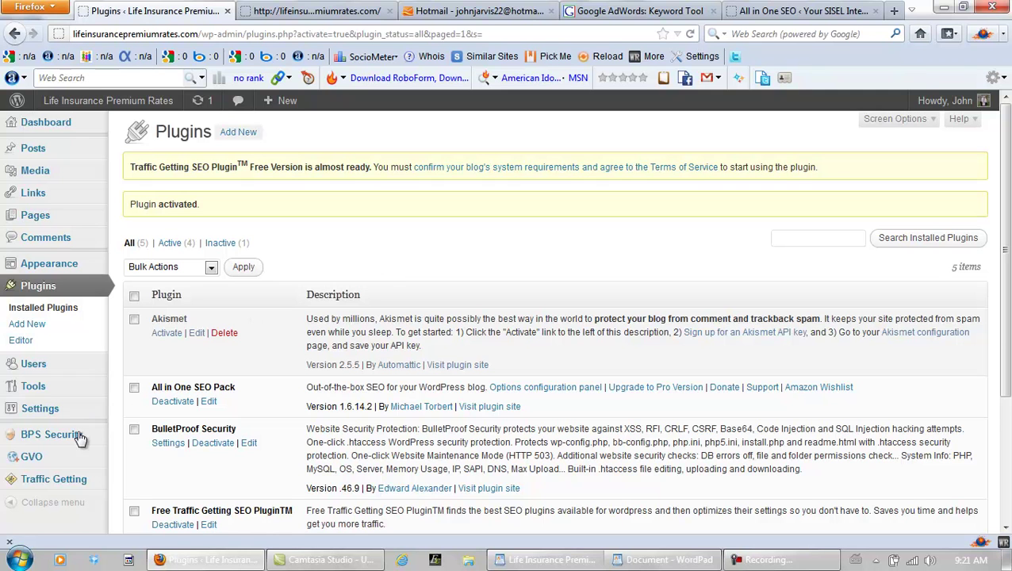
- Proceed with the Traffic Getting SEO Plugin setup by confirming the requirements and agreeing to the company terms of service
{"action": "left_click", "coordinate": [48, 486]}
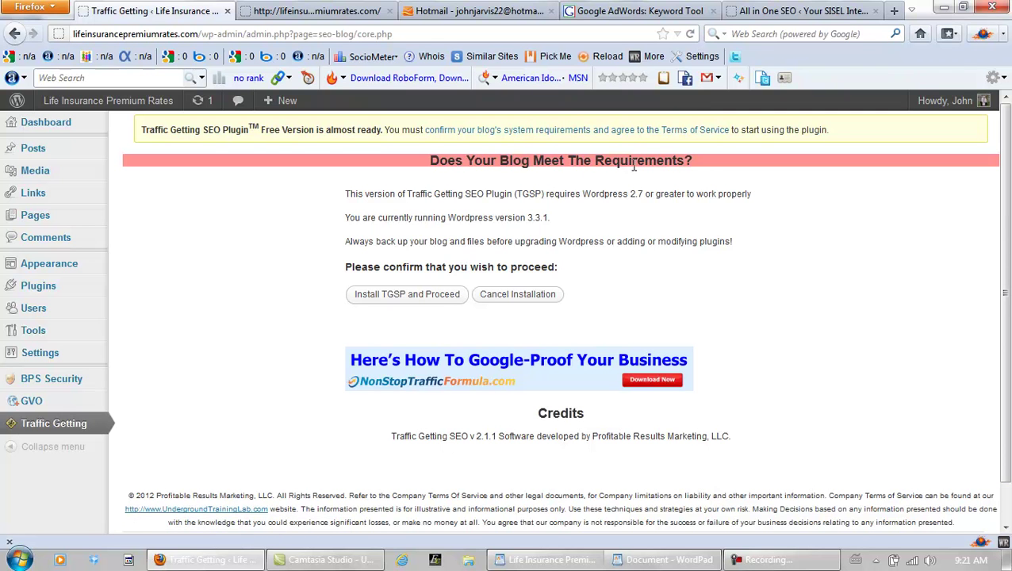
{"action": "left_click", "coordinate": [413, 296]}
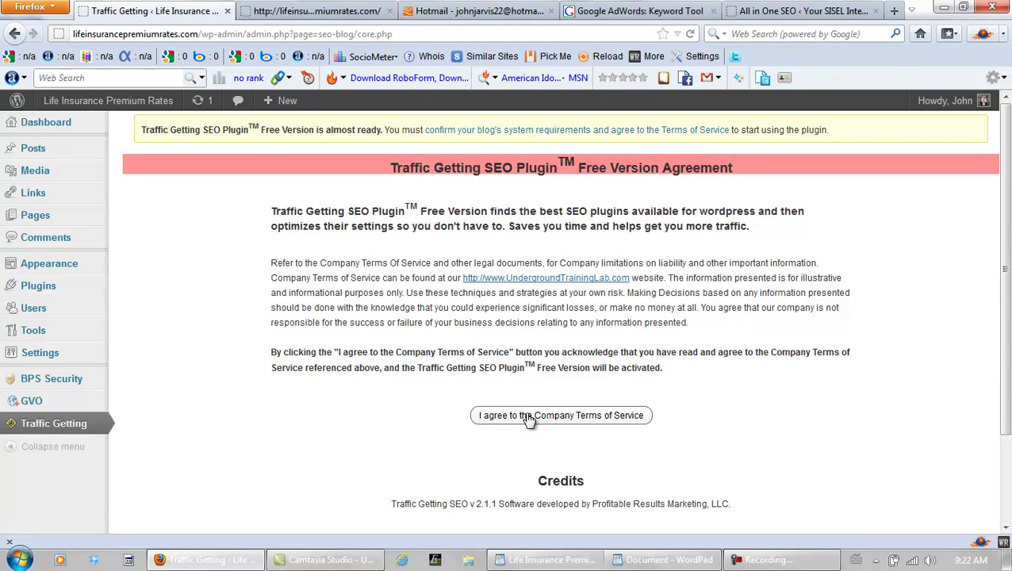
{"action": "left_click", "coordinate": [530, 416]}
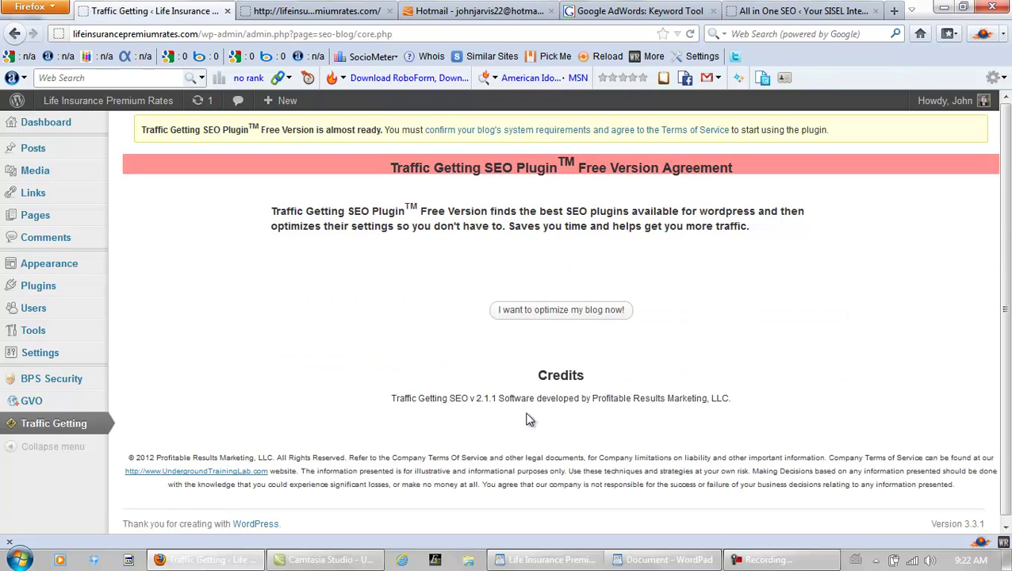
{"action": "left_click", "coordinate": [541, 314]}
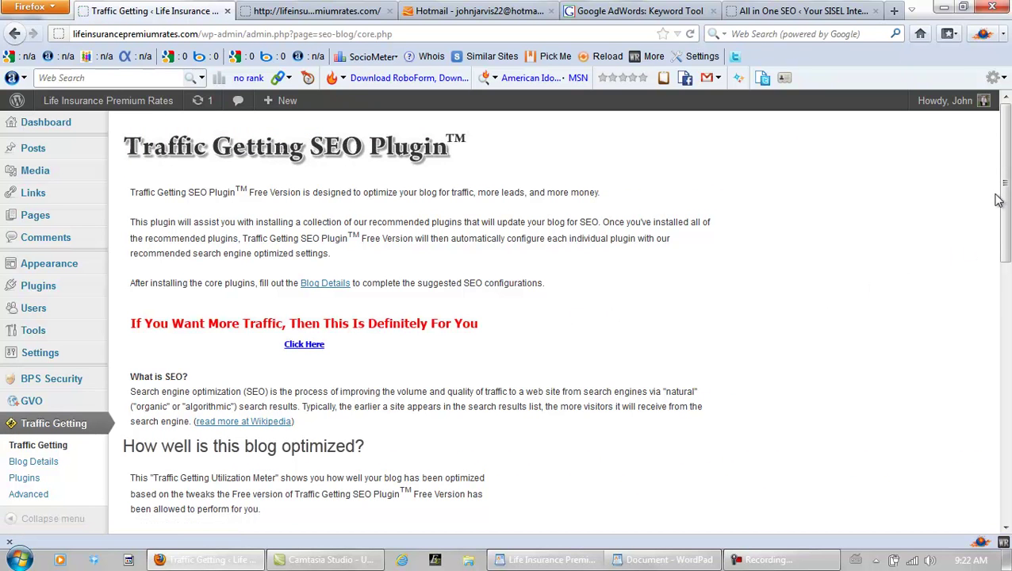
- Apply the recommended blog tweaks of the Traffic Getting SEO Plugin, allowing them to override the current settings
{"action": "left_click_drag", "start_coordinate": [1003, 178], "coordinate": [1005, 384]}
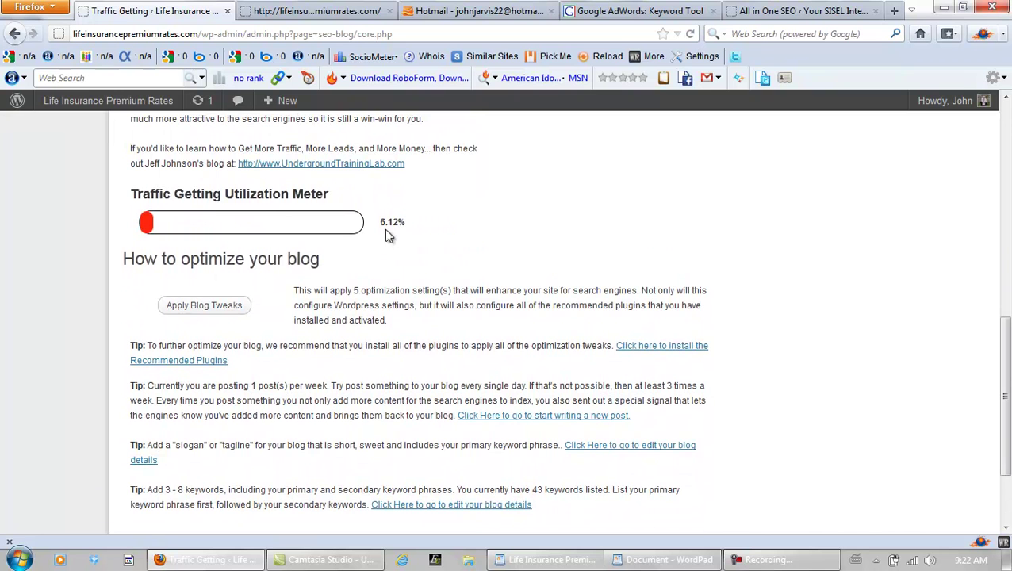
{"action": "left_click_drag", "start_coordinate": [406, 223], "coordinate": [394, 222]}
{"action": "left_click", "coordinate": [384, 222]}
{"action": "left_click", "coordinate": [204, 306]}
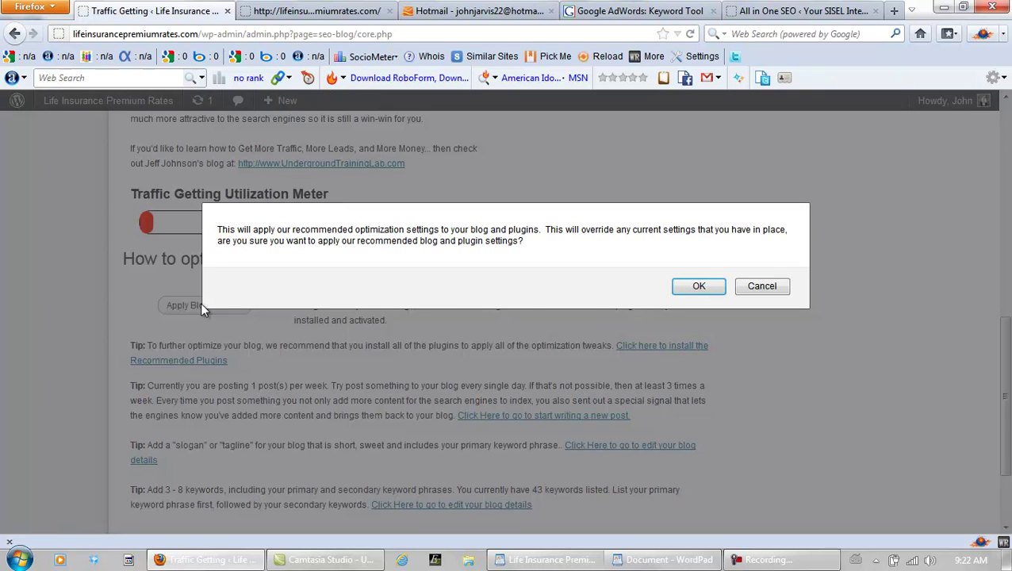
{"action": "left_click", "coordinate": [689, 286]}
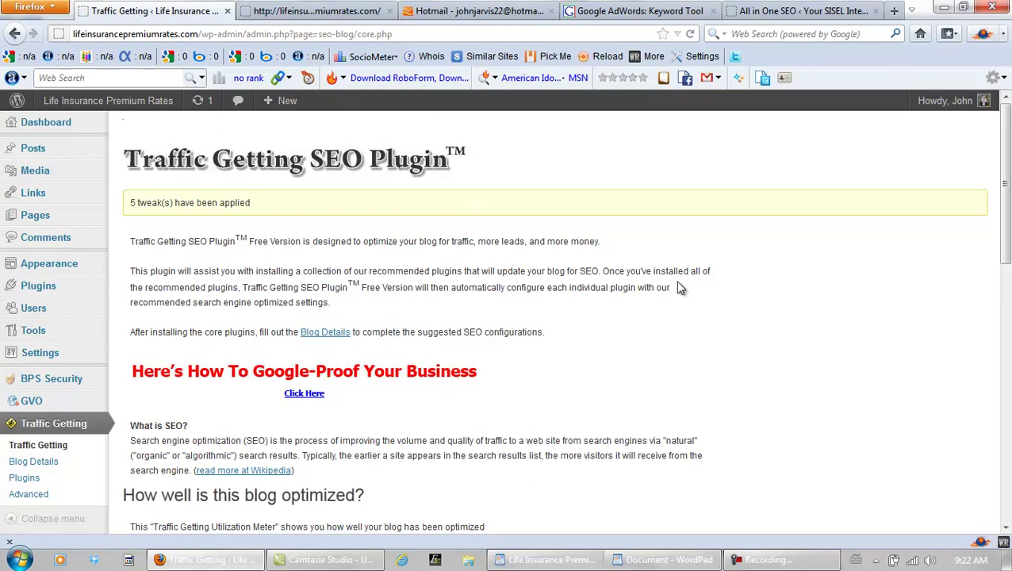
- Check the Traffic Getting Utilization Meter and open the list of recommended plugins to install
{"action": "left_click_drag", "start_coordinate": [1003, 206], "coordinate": [1003, 341]}
{"action": "scroll", "coordinate": [402, 287], "scroll_direction": "down", "scroll_amount": 4}
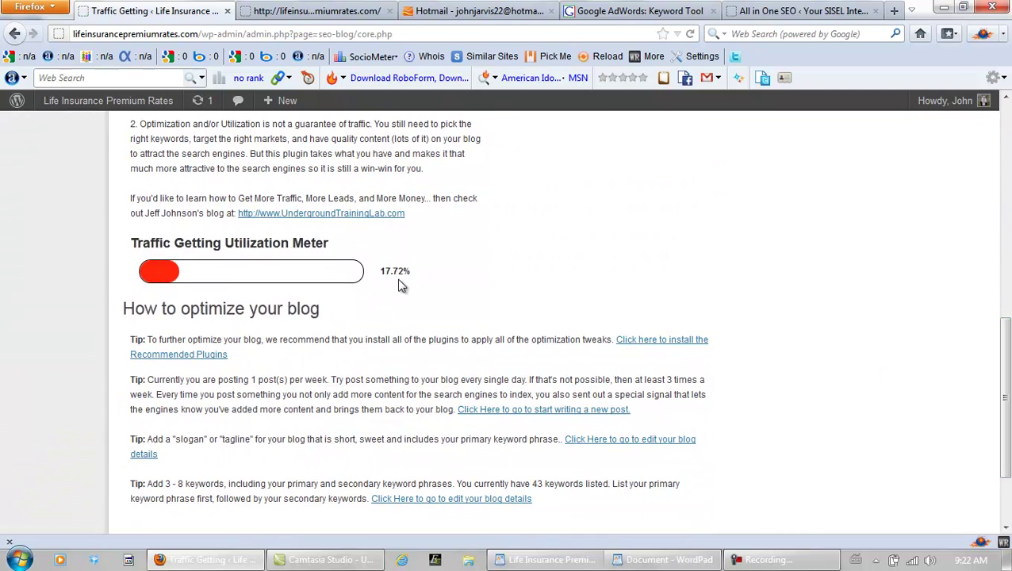
{"action": "left_click", "coordinate": [644, 341]}
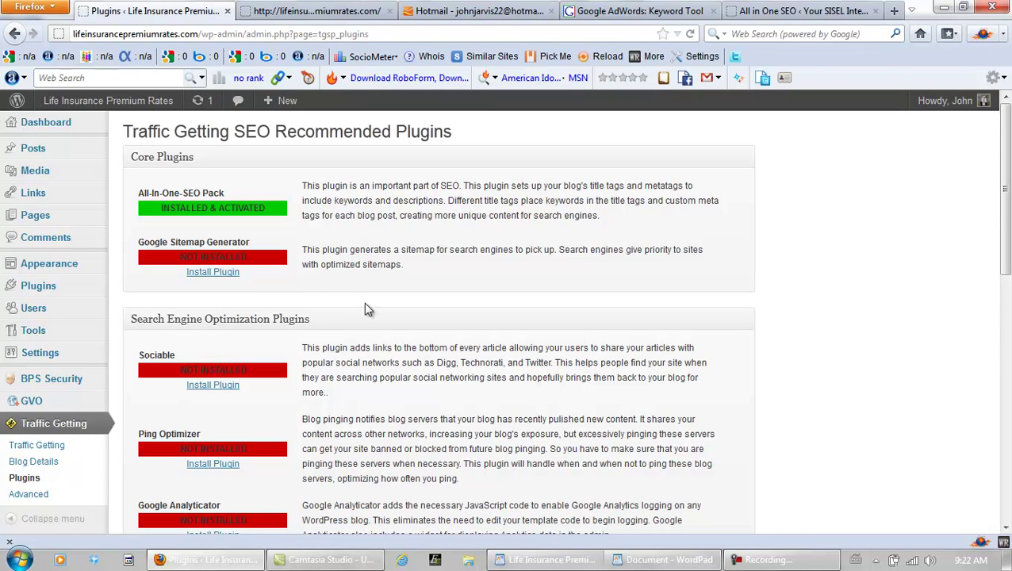
{"action": "left_click", "coordinate": [766, 560]}
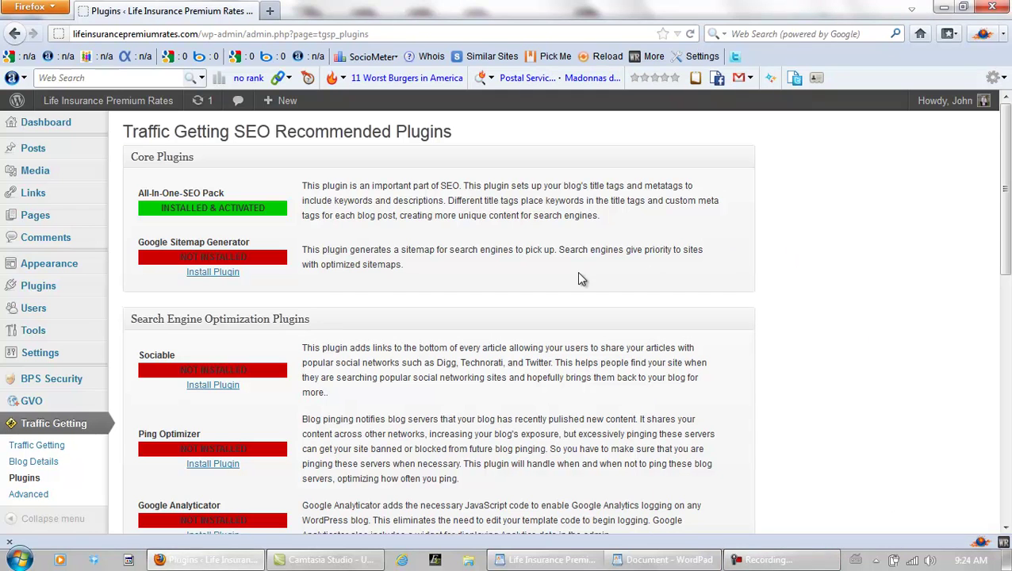
- Open the install pages of Google Sitemap Generator, Sociable and Ping Optimizer in separate new tabs
{"action": "right_click", "coordinate": [209, 277]}
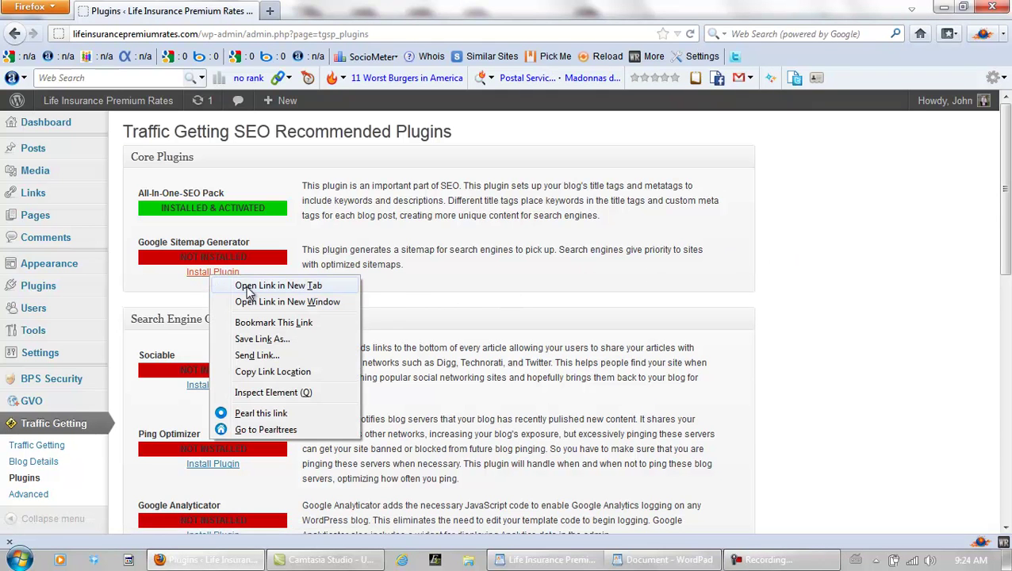
{"action": "left_click", "coordinate": [246, 287]}
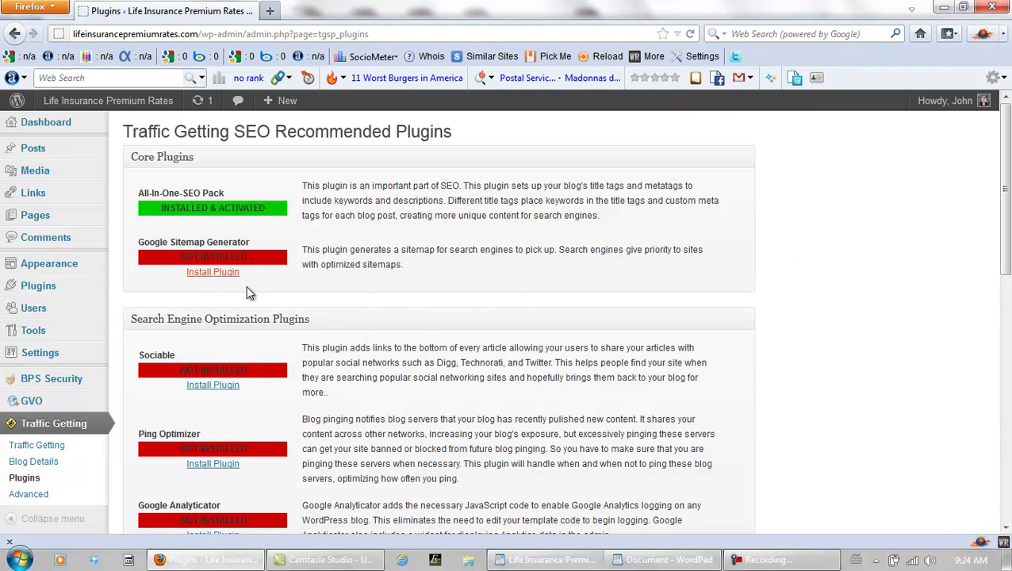
{"action": "right_click", "coordinate": [223, 386]}
{"action": "left_click", "coordinate": [253, 394]}
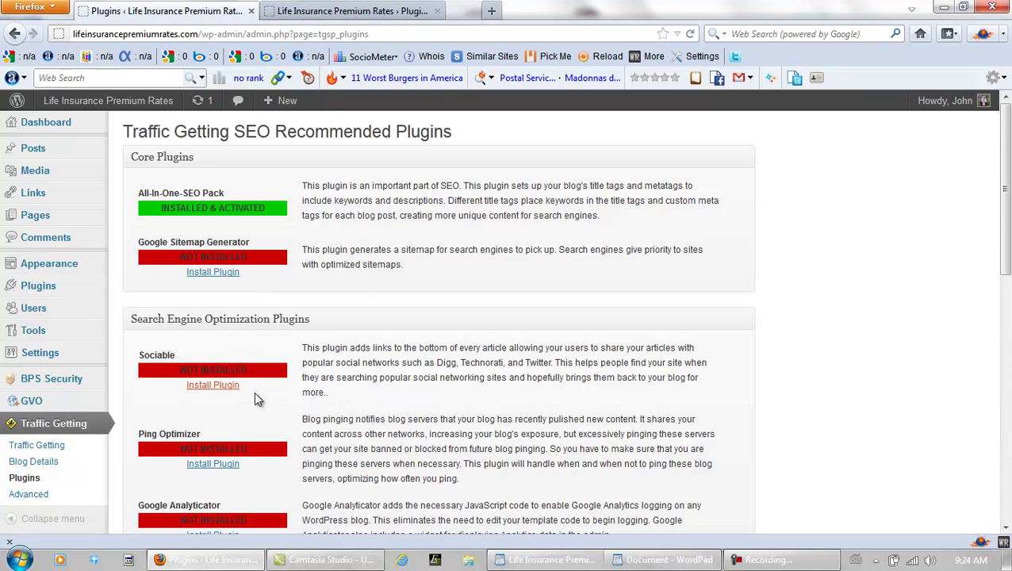
{"action": "right_click", "coordinate": [214, 467]}
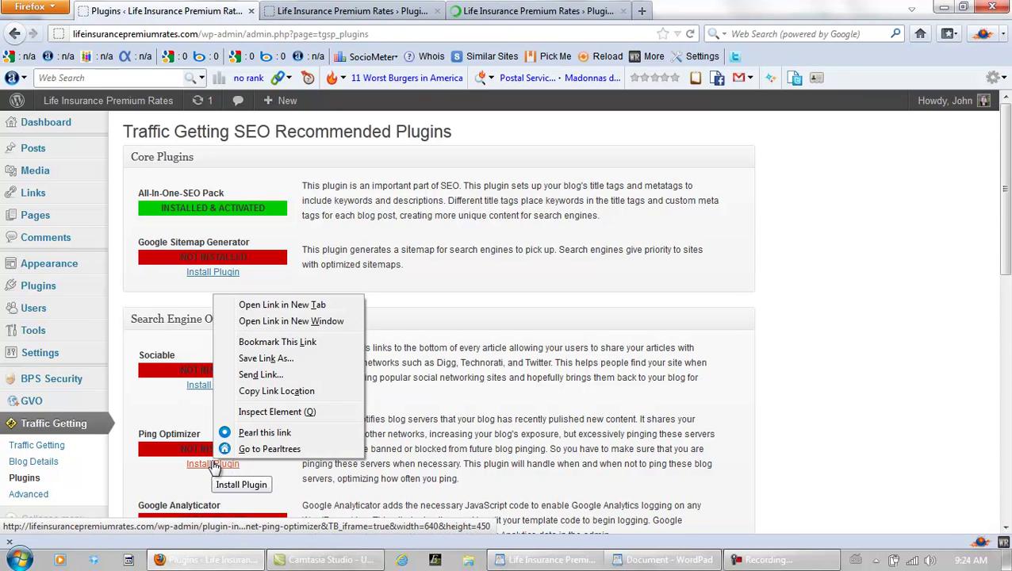
{"action": "left_click", "coordinate": [277, 307]}
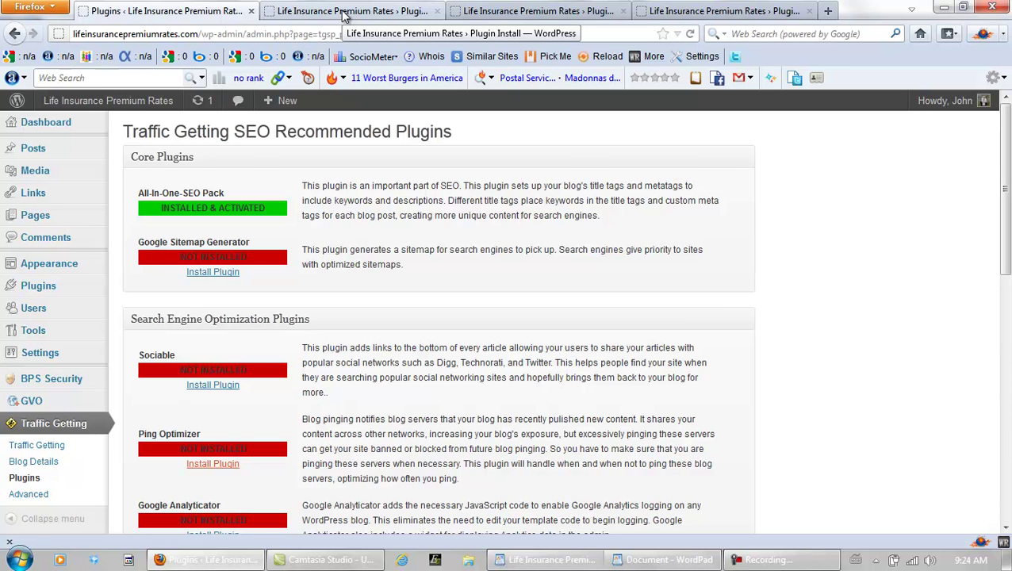
- Install and activate the Google XML Sitemaps plugin from its opened install page, and close that tab
{"action": "left_click", "coordinate": [345, 11]}
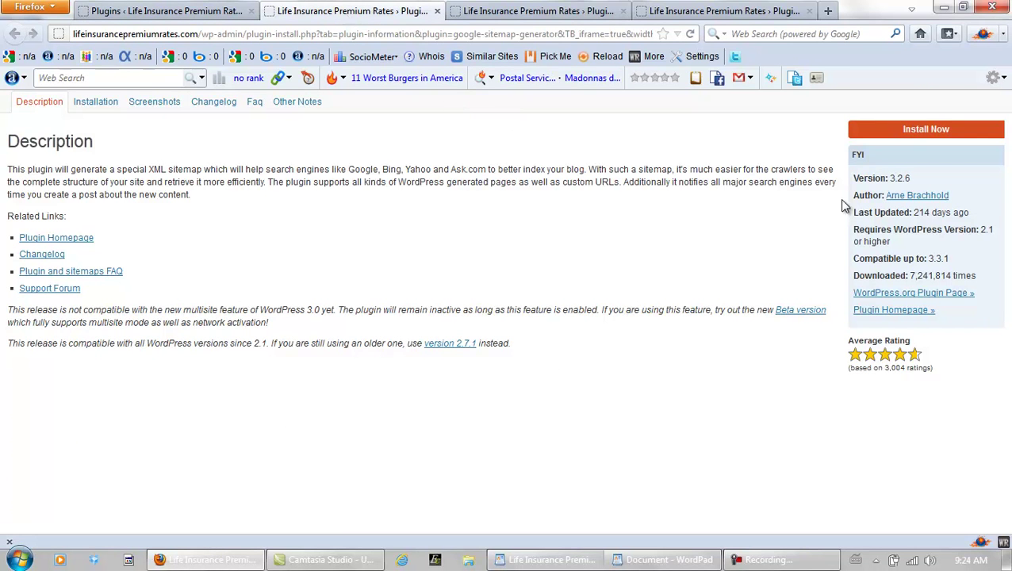
{"action": "left_click", "coordinate": [926, 133]}
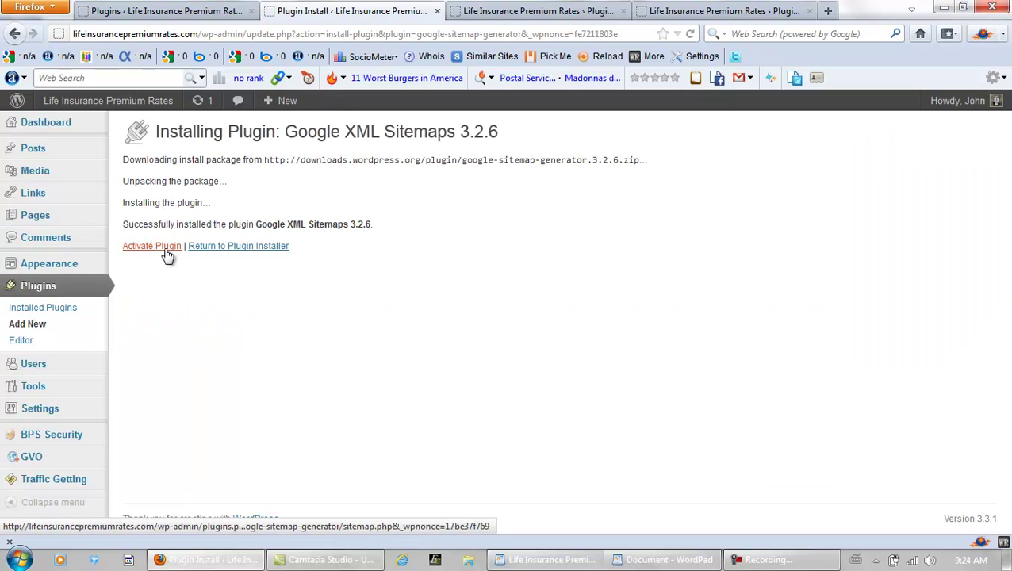
{"action": "left_click", "coordinate": [151, 246]}
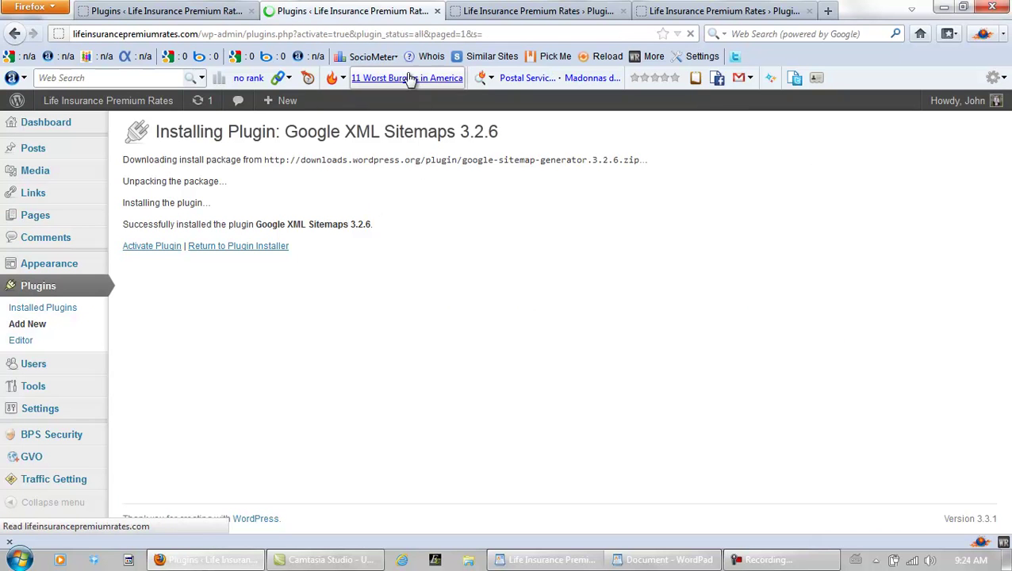
{"action": "left_click", "coordinate": [437, 10]}
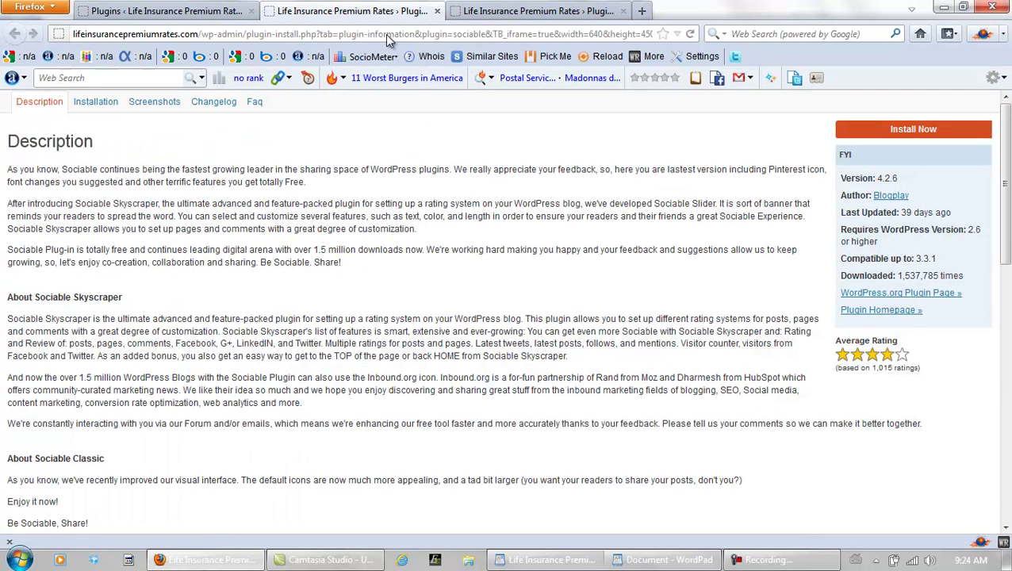
- Install and activate the Sociable plugin, and close its tab
{"action": "left_click", "coordinate": [902, 129]}
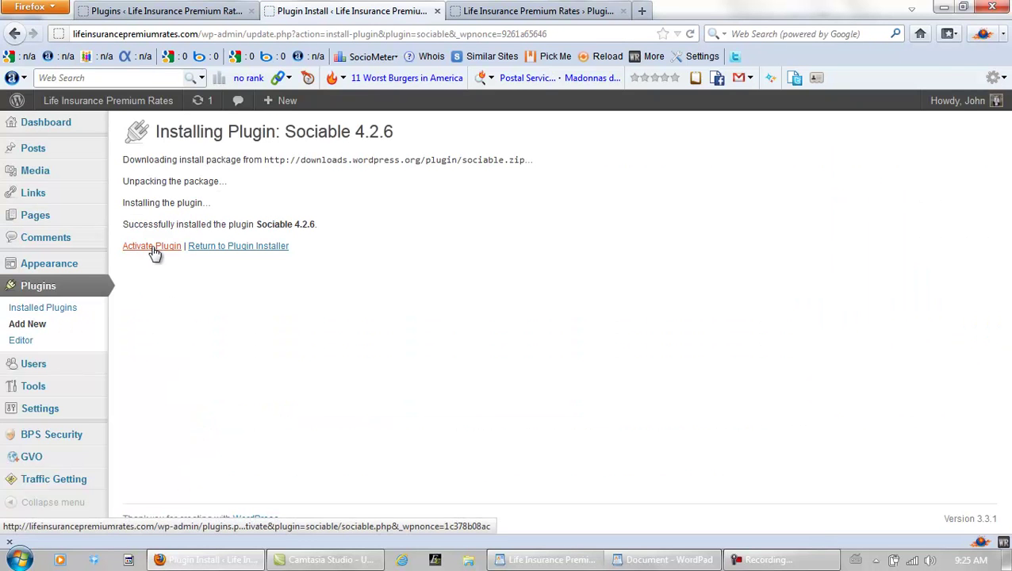
{"action": "left_click", "coordinate": [147, 252]}
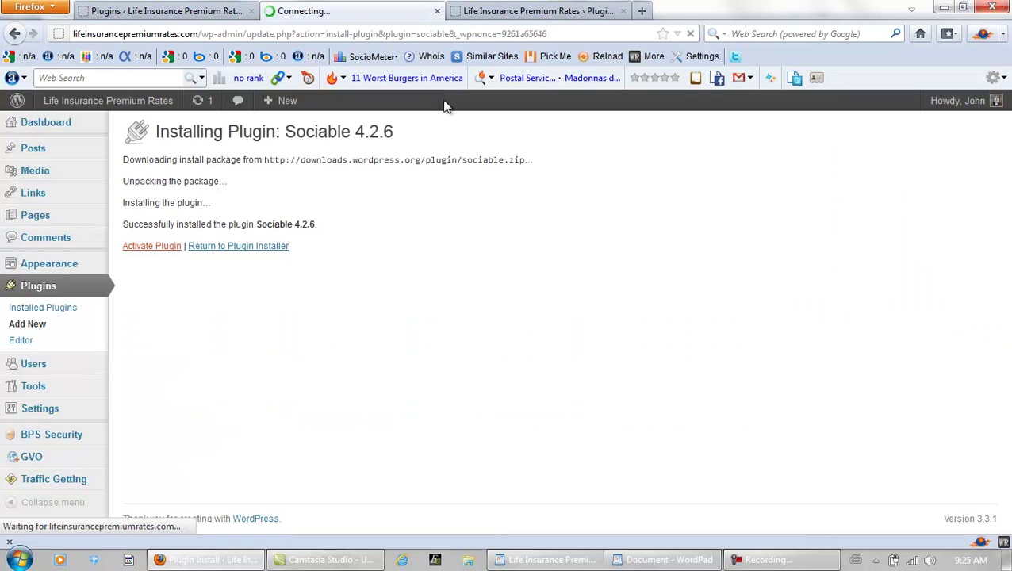
{"action": "left_click", "coordinate": [437, 11]}
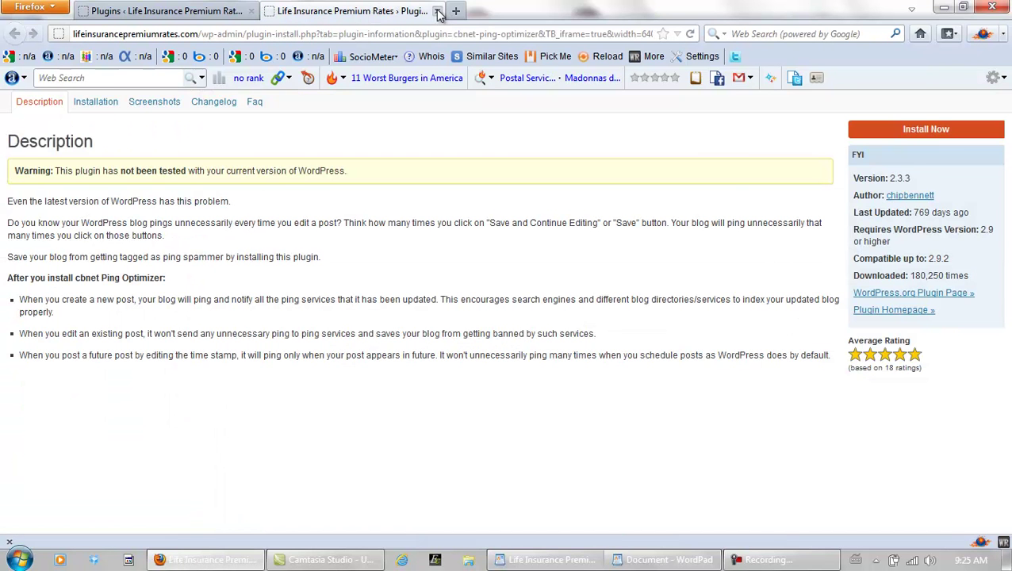
- Install and activate the cbnet Ping Optimizer plugin, close its tab, and reload the recommended plugins page
{"action": "left_click", "coordinate": [938, 131]}
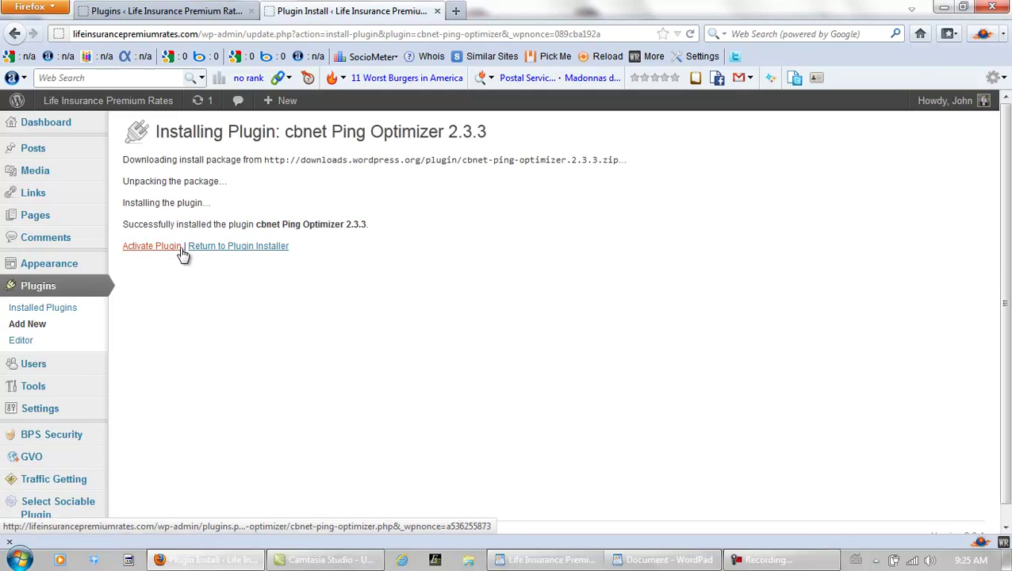
{"action": "left_click", "coordinate": [167, 251]}
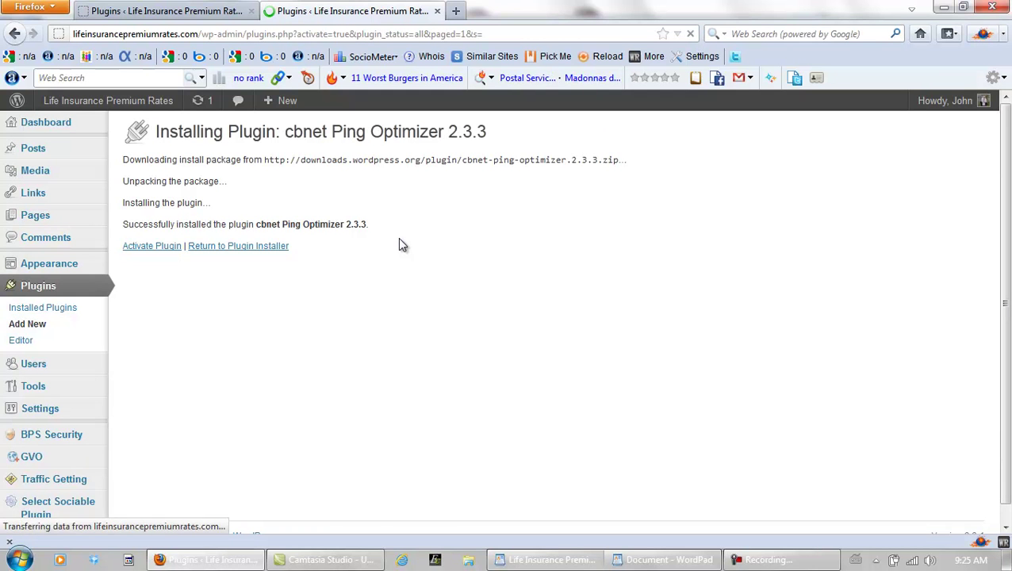
{"action": "left_click", "coordinate": [437, 11]}
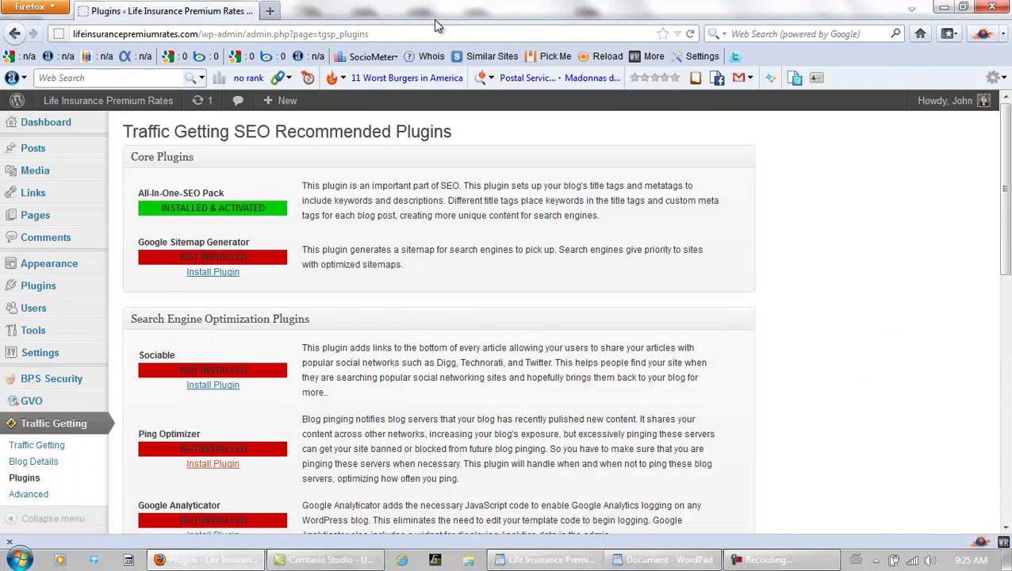
{"action": "left_click", "coordinate": [688, 34]}
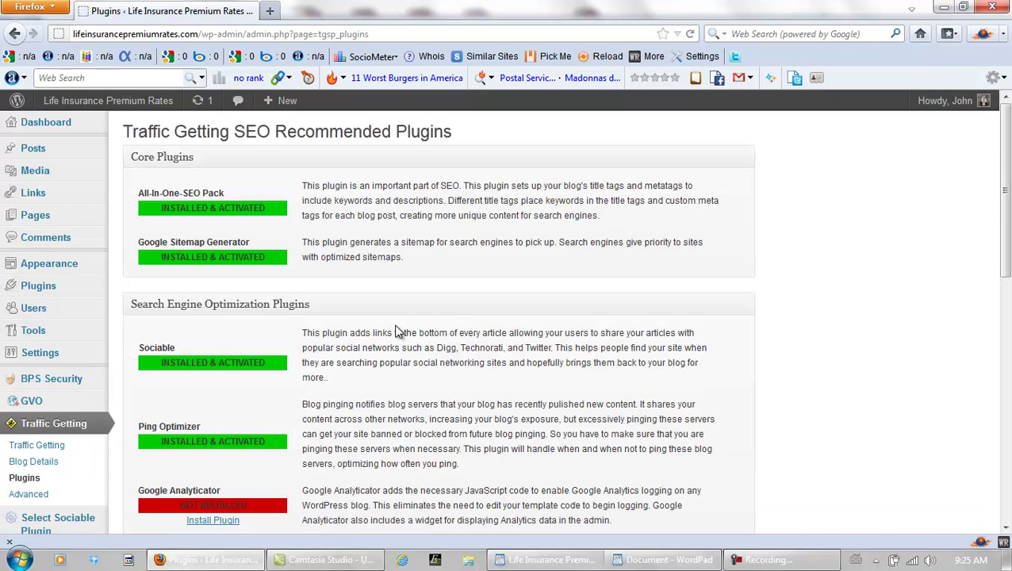
- Open the install pages of Google Analyticator, Database Backup, SI CAPTCHA Anti-Spam and Facebook Like Button in separate new tabs
{"action": "left_click_drag", "start_coordinate": [1001, 190], "coordinate": [1006, 336]}
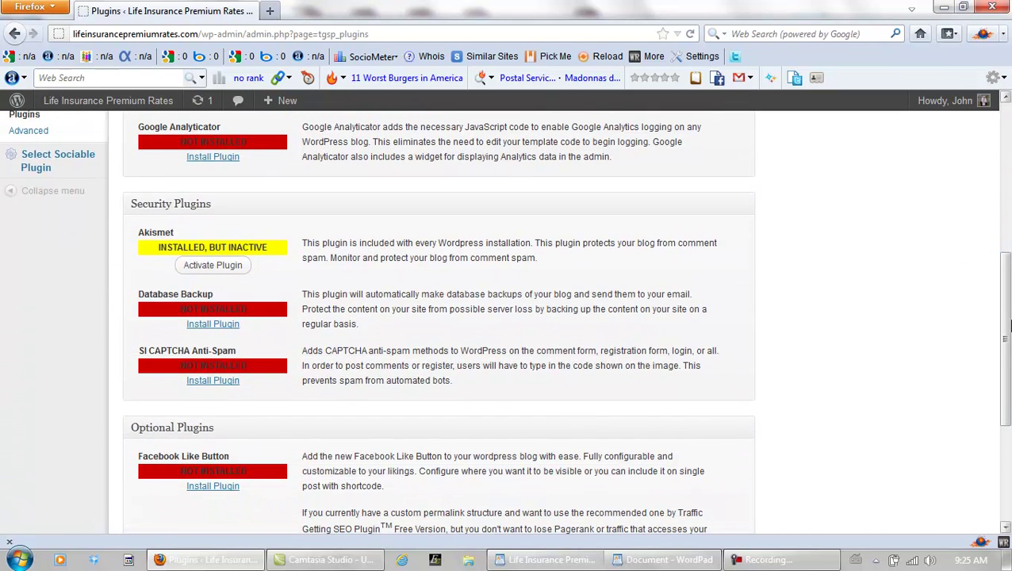
{"action": "right_click", "coordinate": [219, 161]}
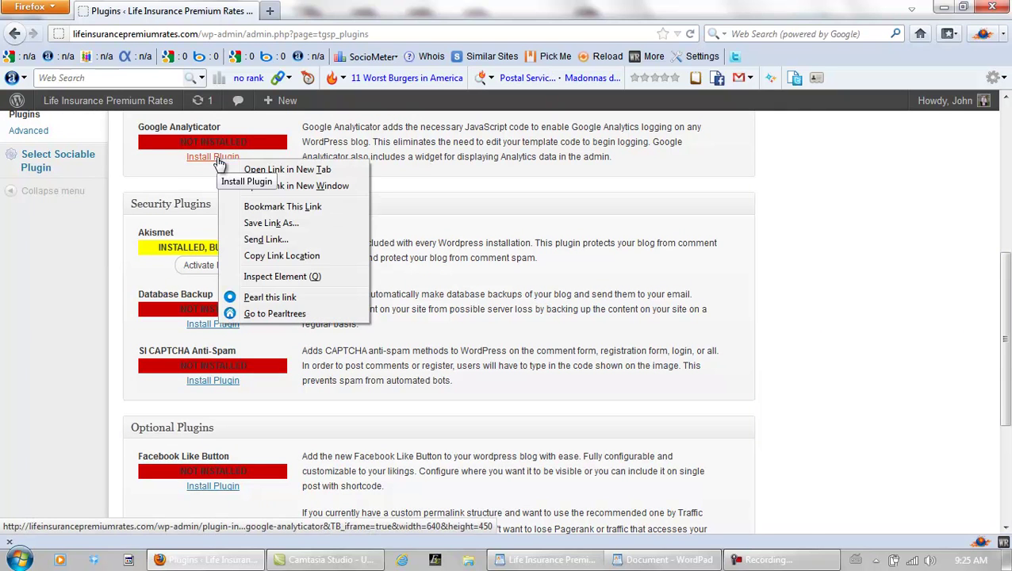
{"action": "left_click", "coordinate": [271, 169]}
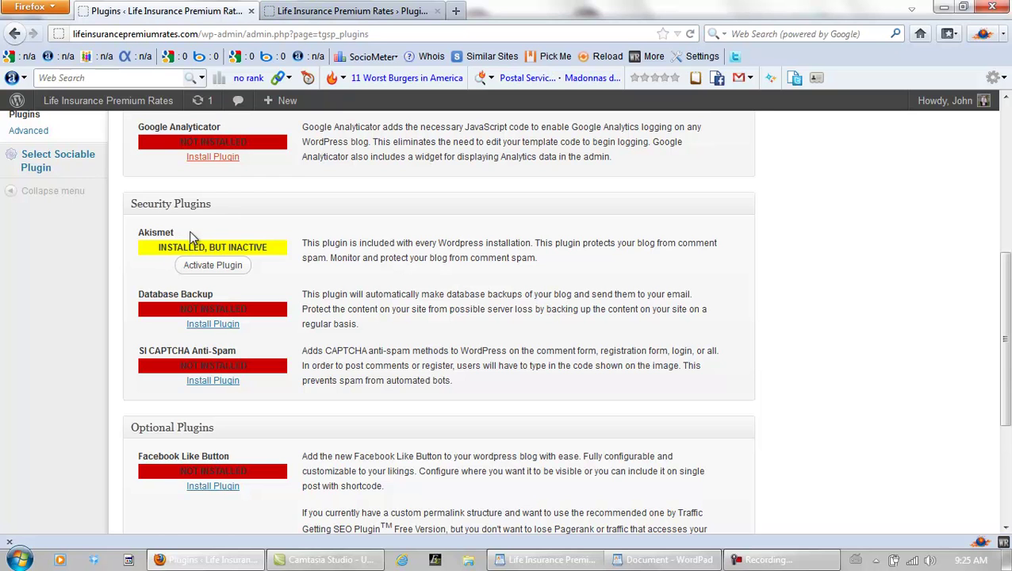
{"action": "right_click", "coordinate": [207, 323]}
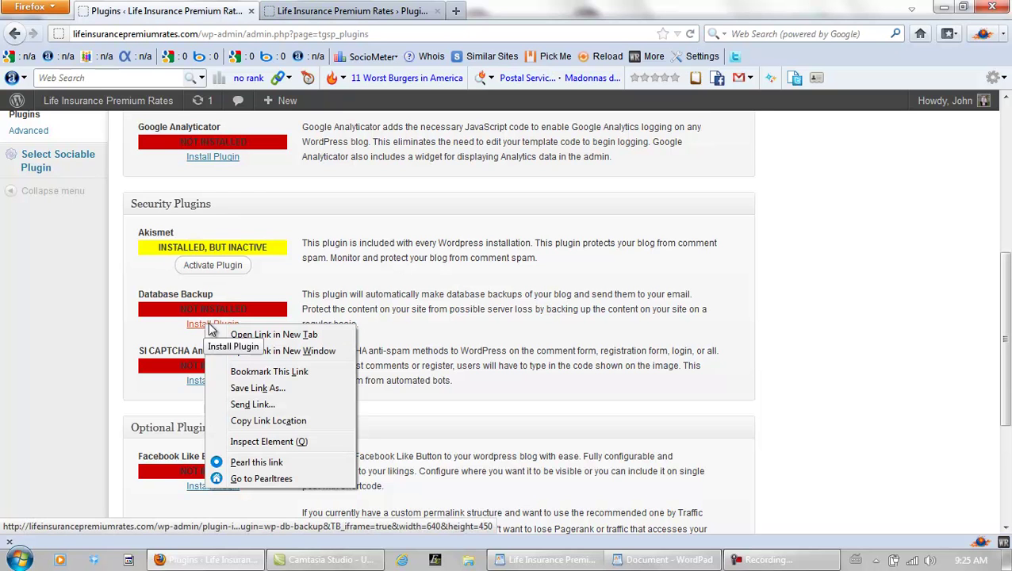
{"action": "left_click", "coordinate": [255, 340]}
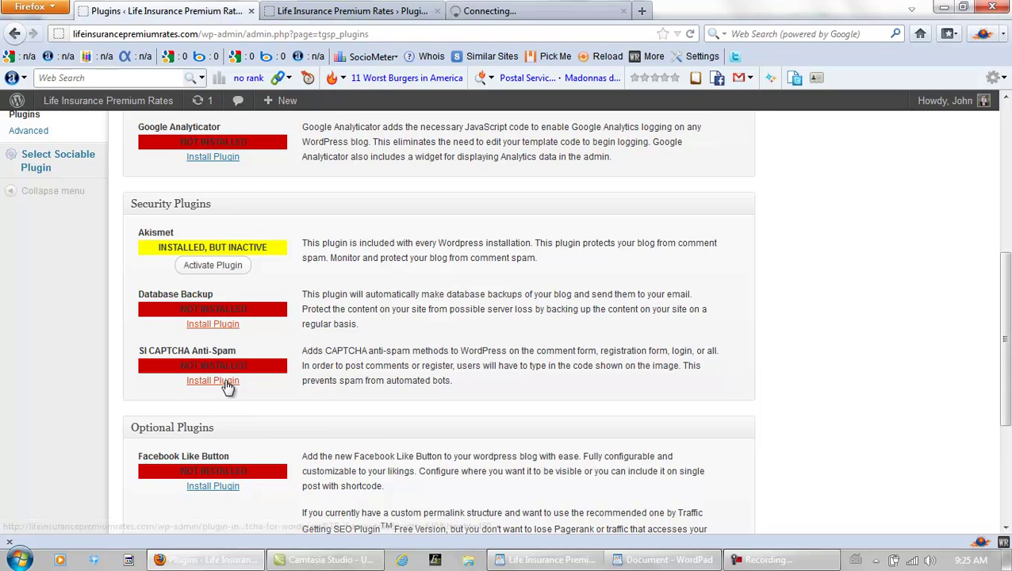
{"action": "right_click", "coordinate": [227, 382]}
{"action": "left_click", "coordinate": [260, 394]}
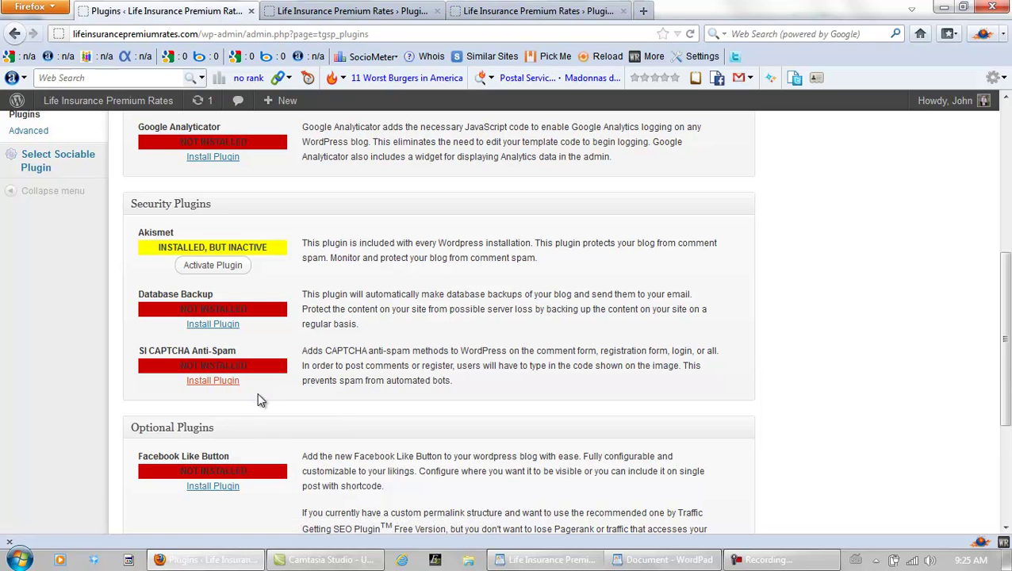
{"action": "right_click", "coordinate": [218, 487]}
{"action": "left_click", "coordinate": [286, 334]}
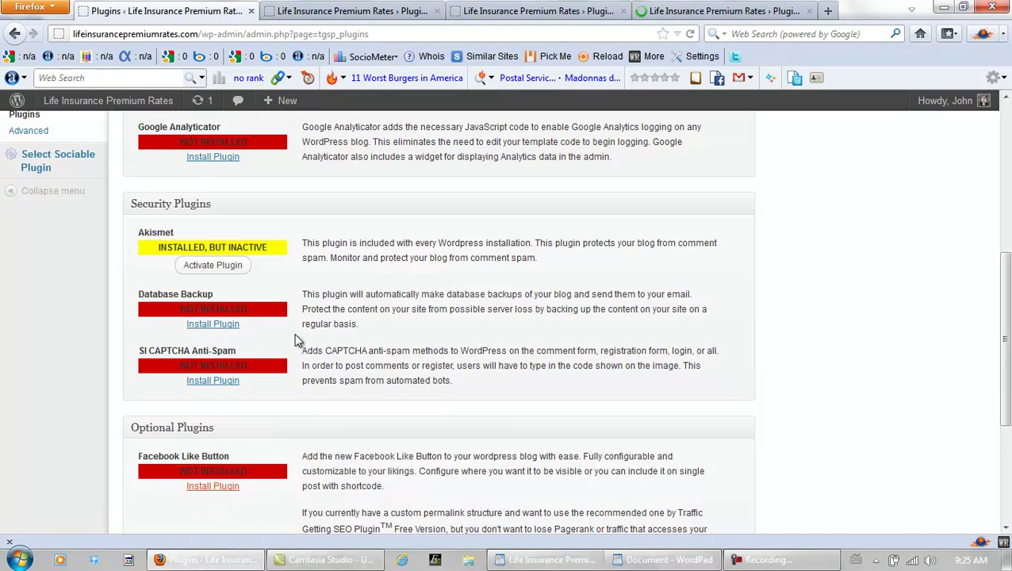
- Install Google Analyticator, WP-DB-Backup, SI CAPTCHA Anti-Spam and the Facebook Like Button Plugin from their opened install pages
{"action": "left_click", "coordinate": [332, 13]}
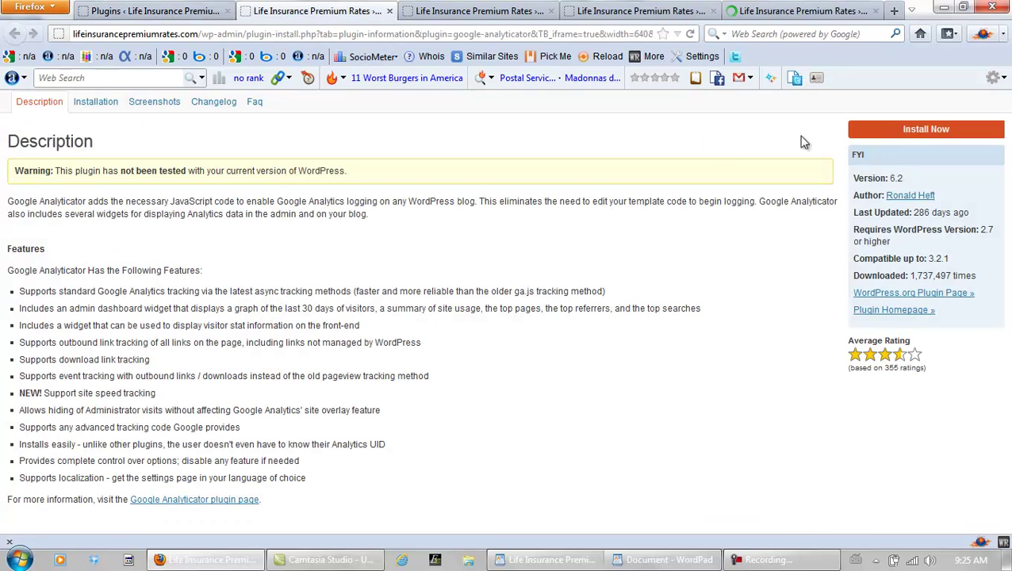
{"action": "left_click", "coordinate": [917, 136]}
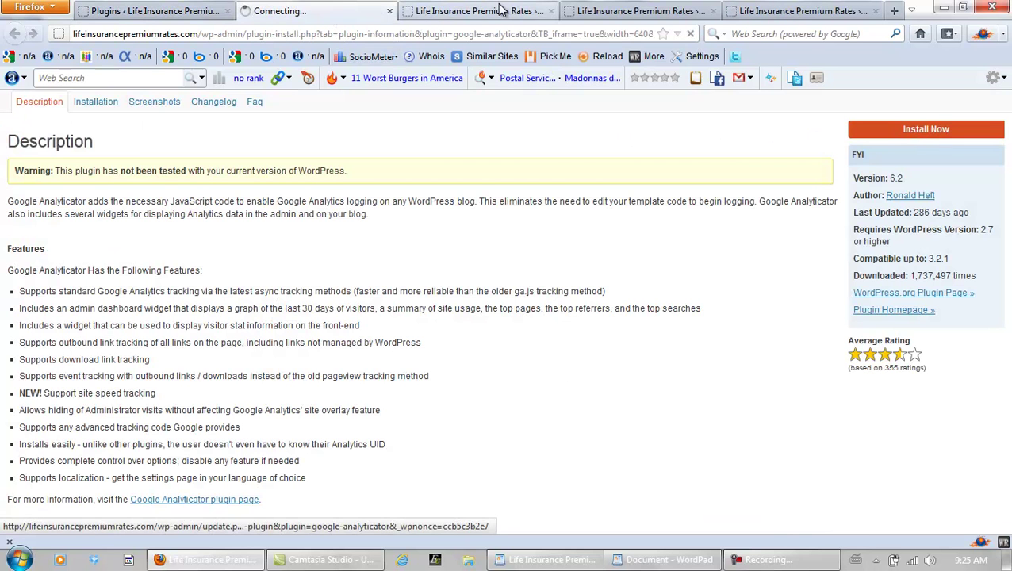
{"action": "left_click", "coordinate": [445, 11]}
{"action": "left_click", "coordinate": [886, 133]}
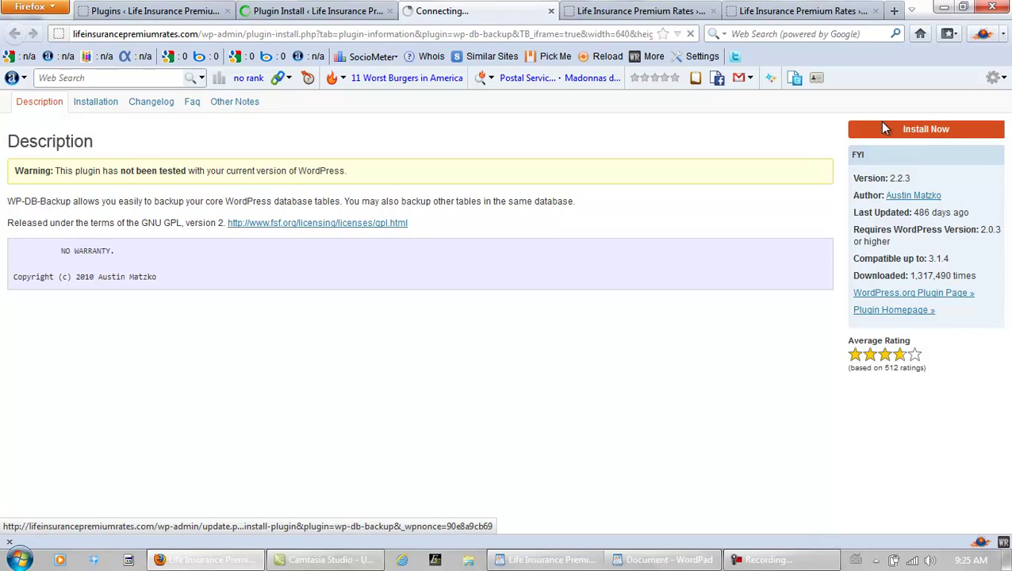
{"action": "left_click", "coordinate": [597, 11]}
{"action": "left_click", "coordinate": [912, 129]}
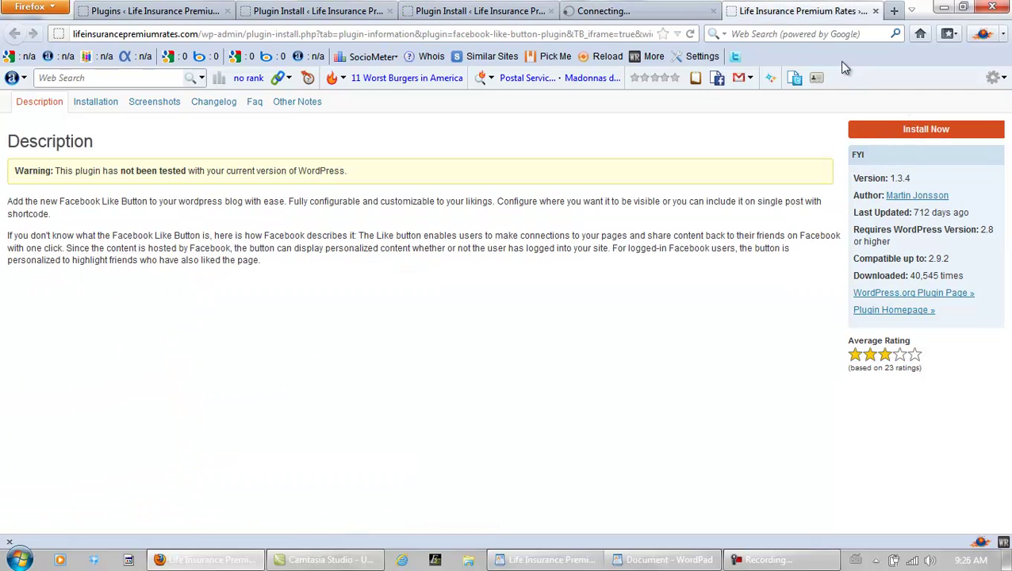
{"action": "left_click", "coordinate": [914, 132]}
- Activate the newly installed Google Analyticator, WP-DB-Backup, SI CAPTCHA Anti-Spam and Facebook Like Button plugins, and return to the first activated plugin's tab
{"action": "left_click", "coordinate": [311, 11]}
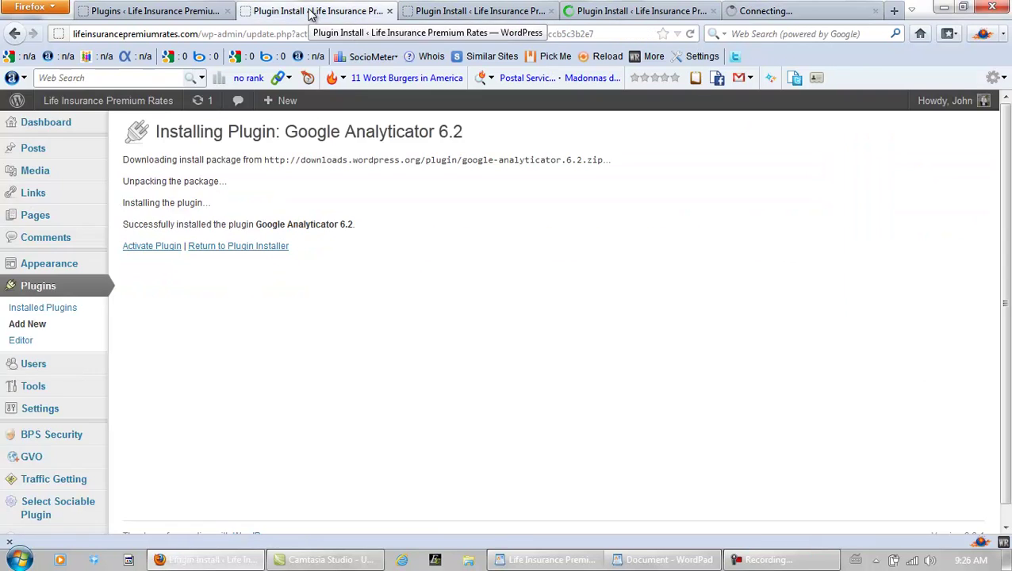
{"action": "left_click", "coordinate": [150, 250]}
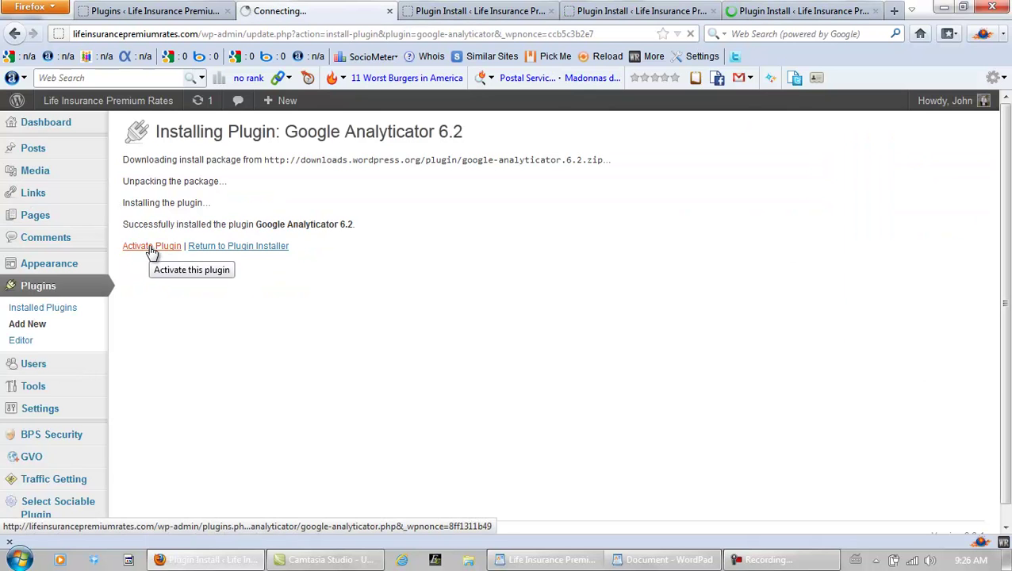
{"action": "left_click", "coordinate": [500, 14]}
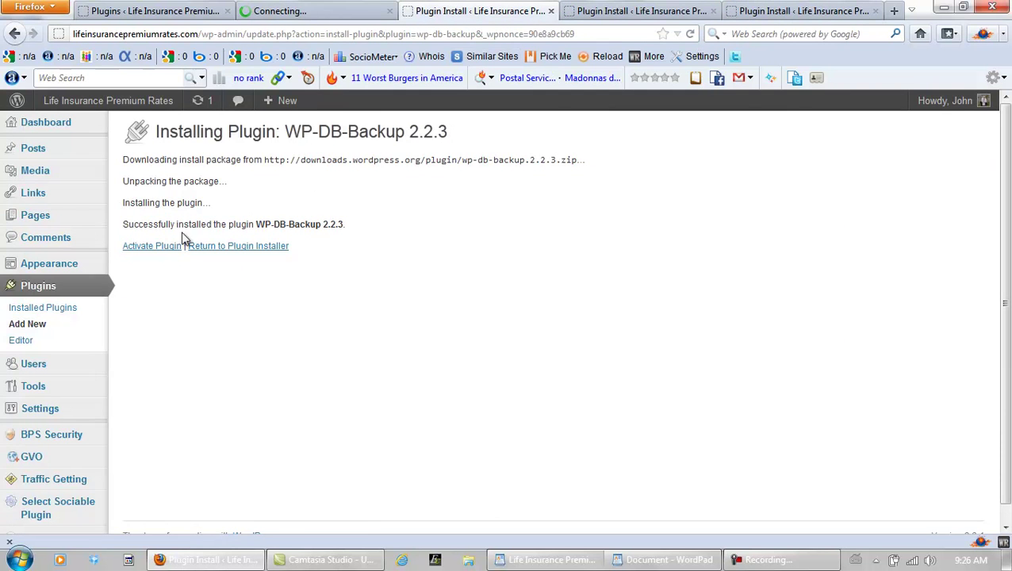
{"action": "left_click", "coordinate": [160, 246]}
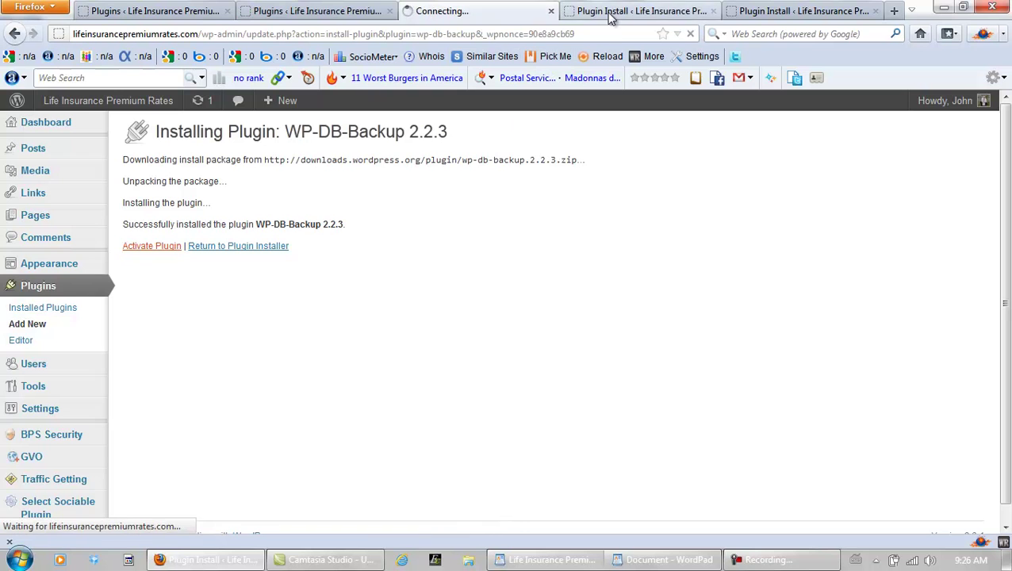
{"action": "left_click", "coordinate": [626, 11]}
{"action": "left_click", "coordinate": [165, 248]}
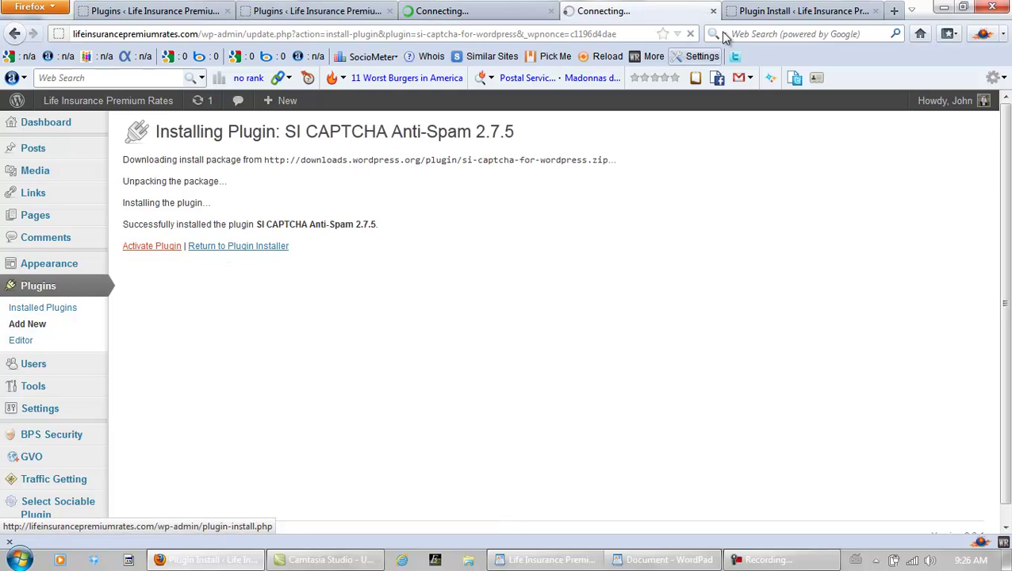
{"action": "left_click", "coordinate": [757, 11]}
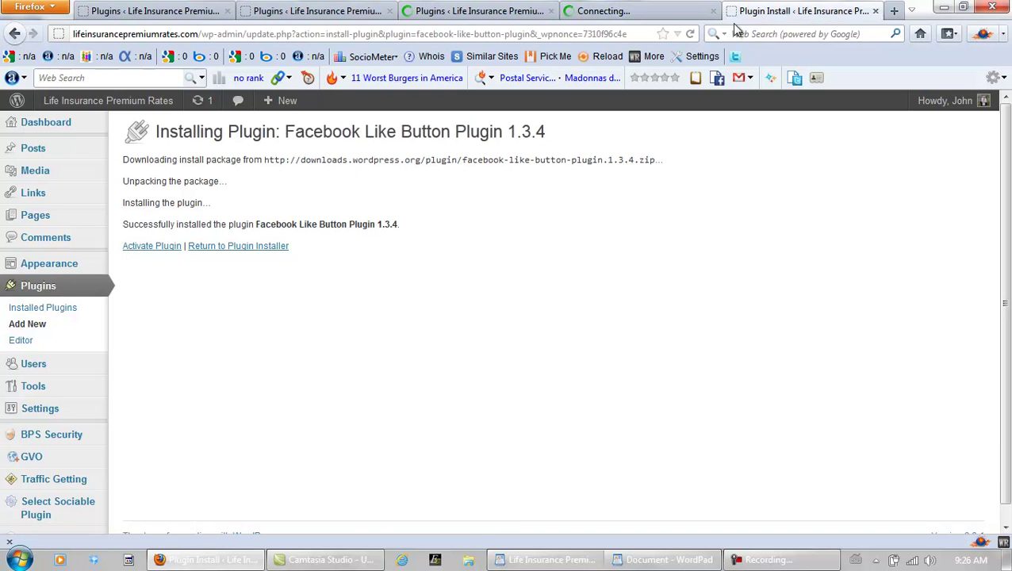
{"action": "left_click", "coordinate": [153, 247]}
{"action": "left_click", "coordinate": [315, 11]}
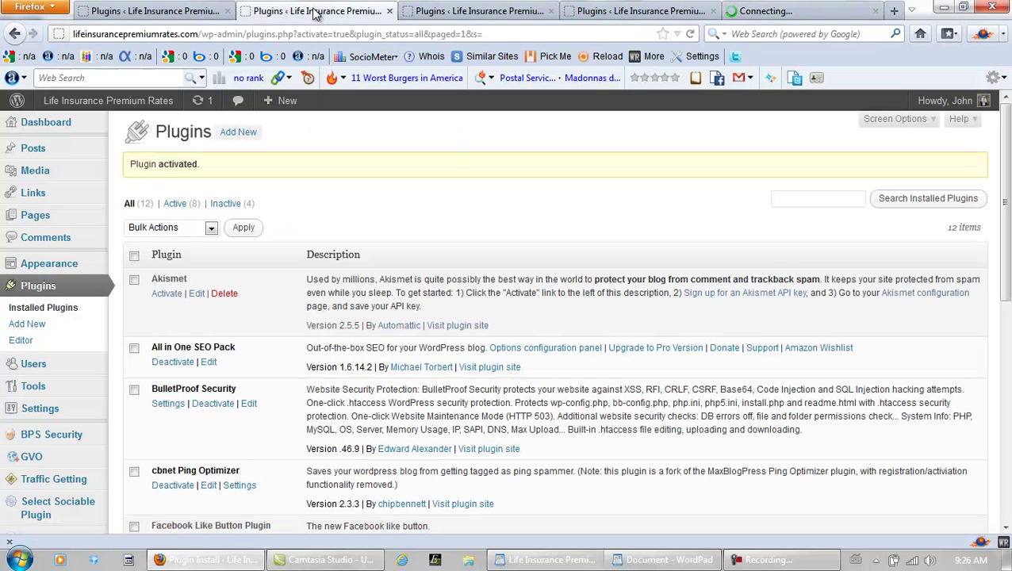
- Close the tabs of the four activated plugins and reload the recommended plugins page to check which plugins remain
{"action": "left_click", "coordinate": [389, 12]}
{"action": "left_click", "coordinate": [390, 12]}
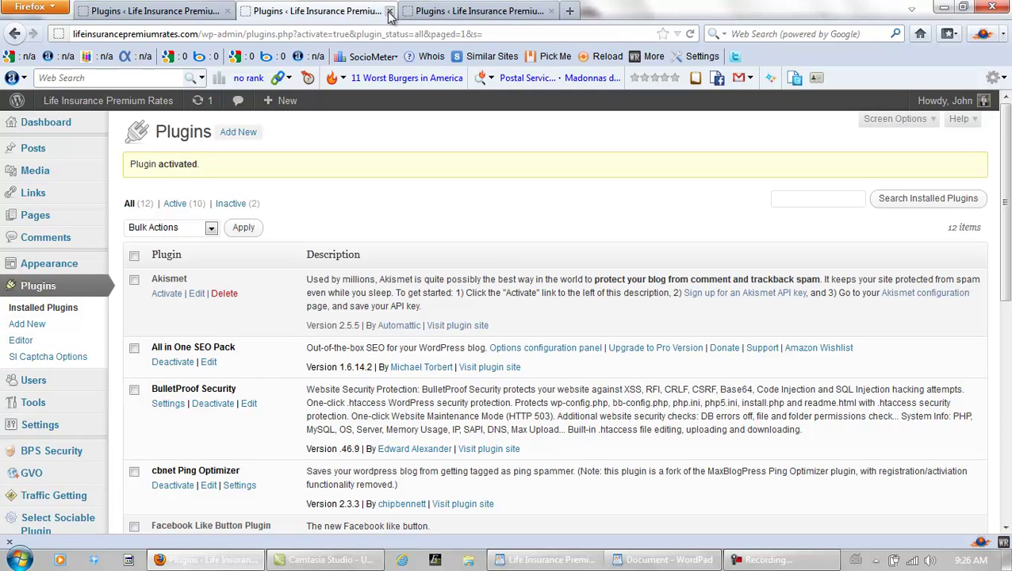
{"action": "left_click", "coordinate": [389, 13]}
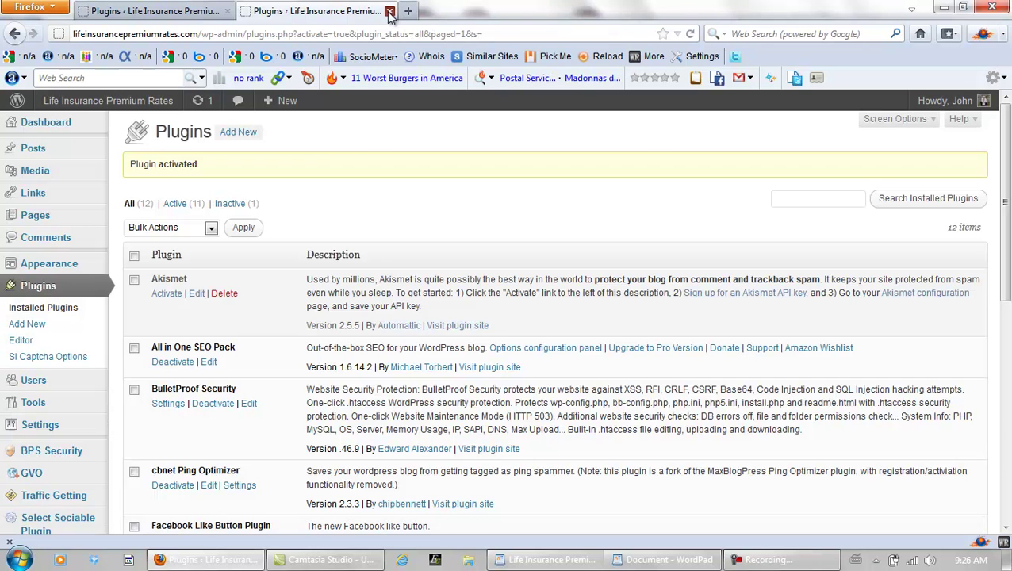
{"action": "left_click", "coordinate": [389, 12]}
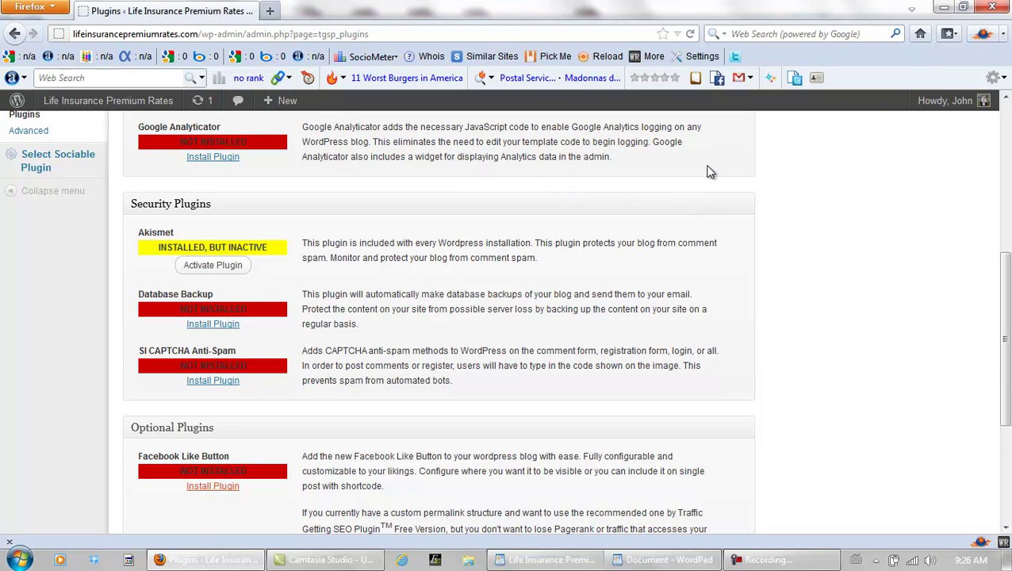
{"action": "left_click", "coordinate": [690, 35]}
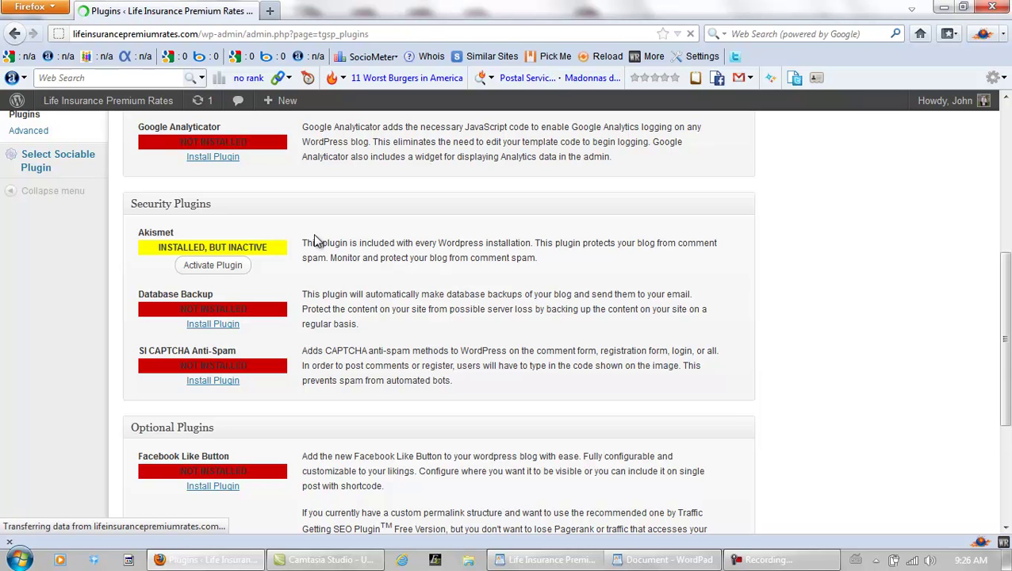
{"action": "scroll", "coordinate": [327, 235], "scroll_direction": "up", "scroll_amount": 8}
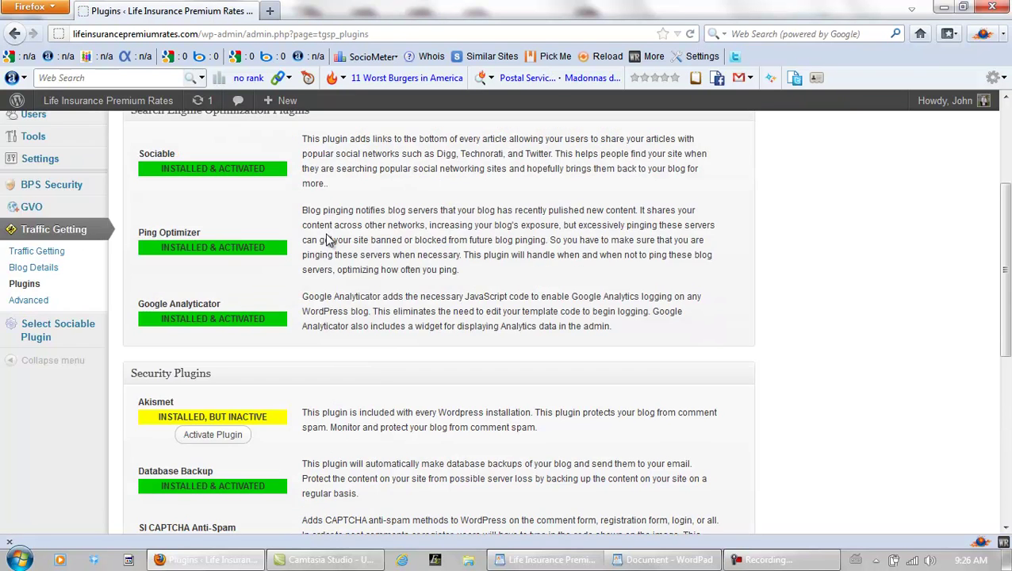
{"action": "scroll", "coordinate": [327, 233], "scroll_direction": "down", "scroll_amount": 10}
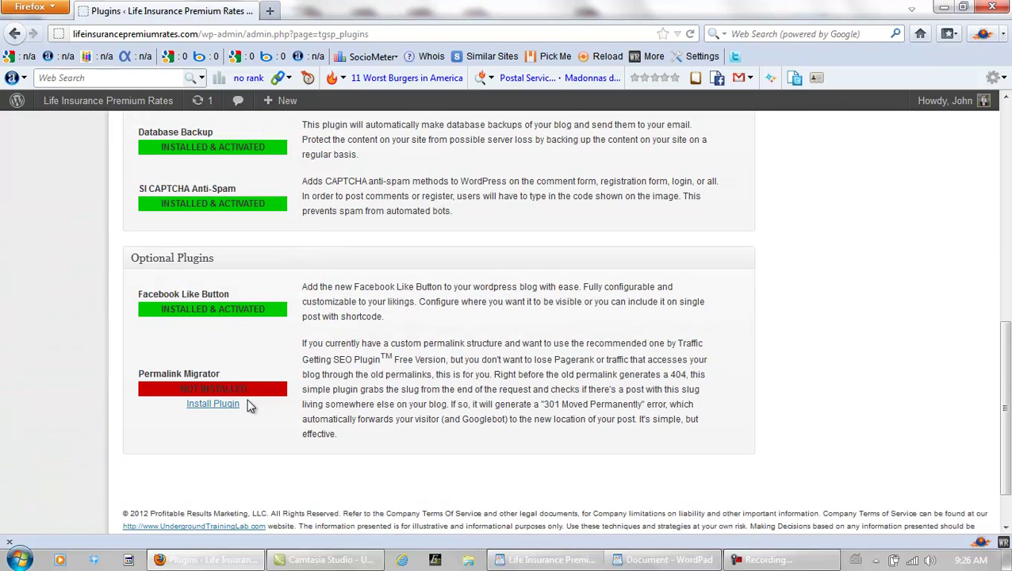
- Install and activate the Permalink Migrator plugin from a new tab, close that tab, and reload the recommended plugins page
{"action": "right_click", "coordinate": [230, 404]}
{"action": "left_click", "coordinate": [289, 250]}
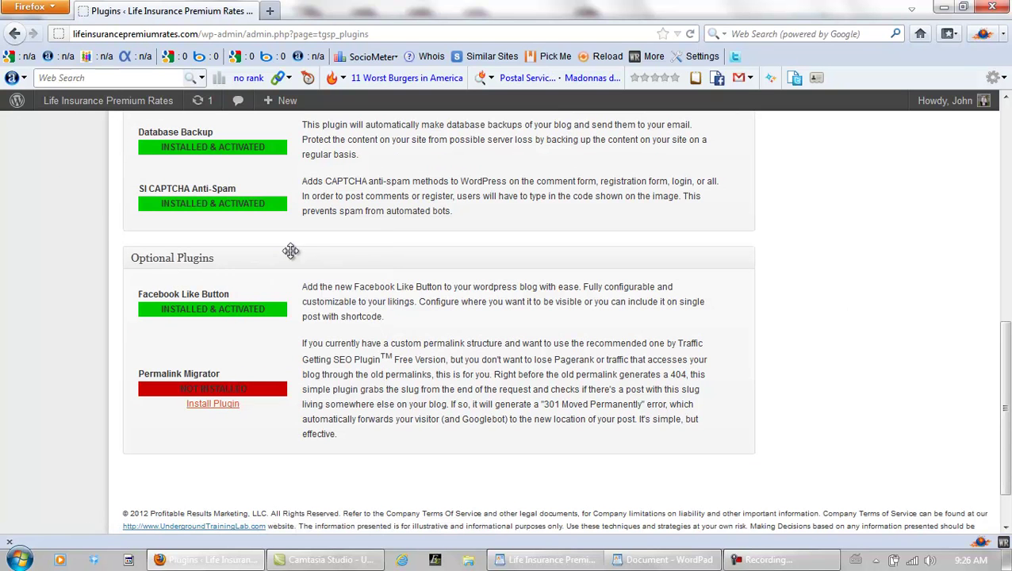
{"action": "left_click", "coordinate": [367, 18]}
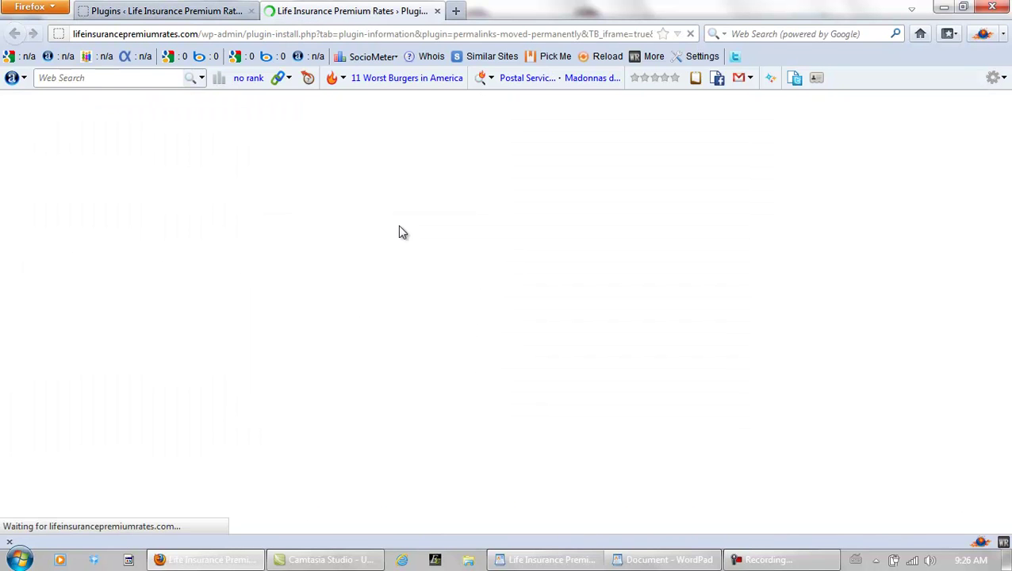
{"action": "left_click", "coordinate": [912, 130]}
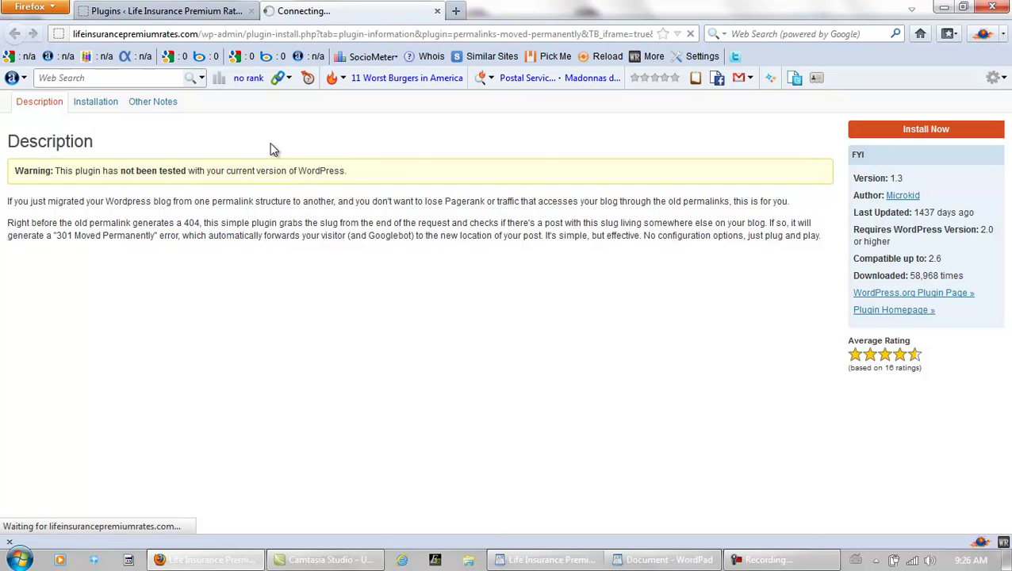
{"action": "left_click", "coordinate": [173, 248]}
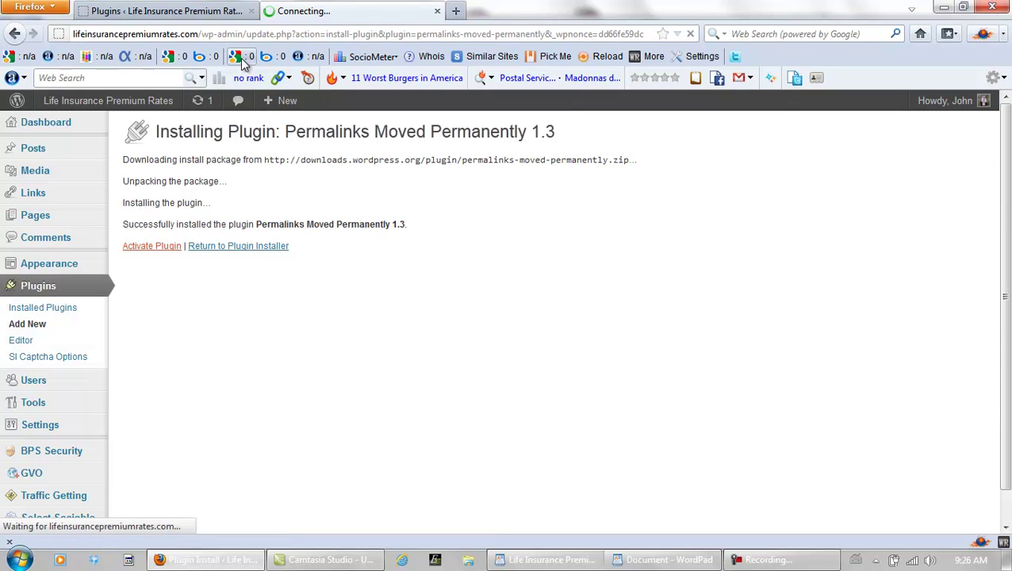
{"action": "left_click", "coordinate": [436, 10]}
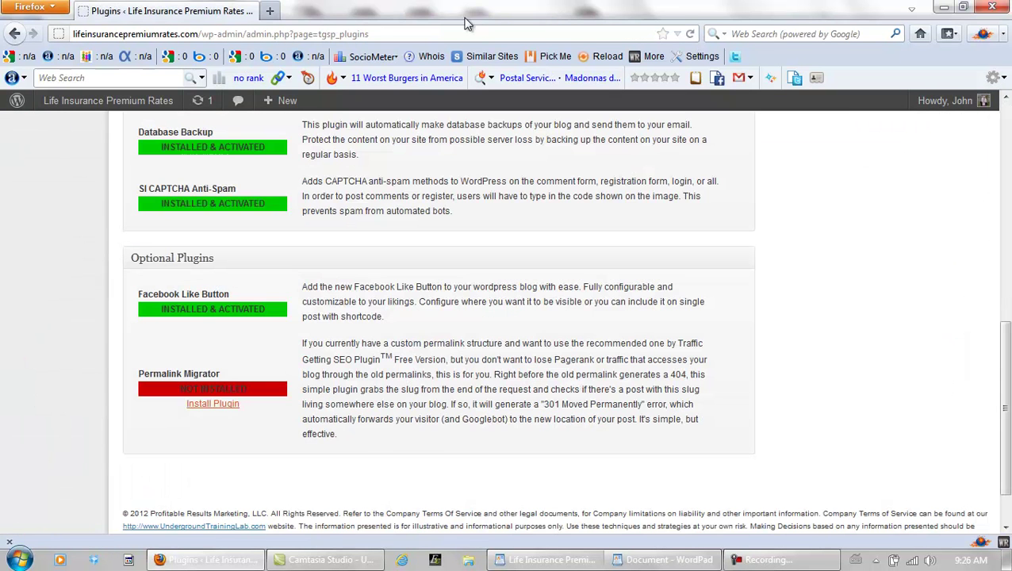
{"action": "left_click", "coordinate": [690, 33]}
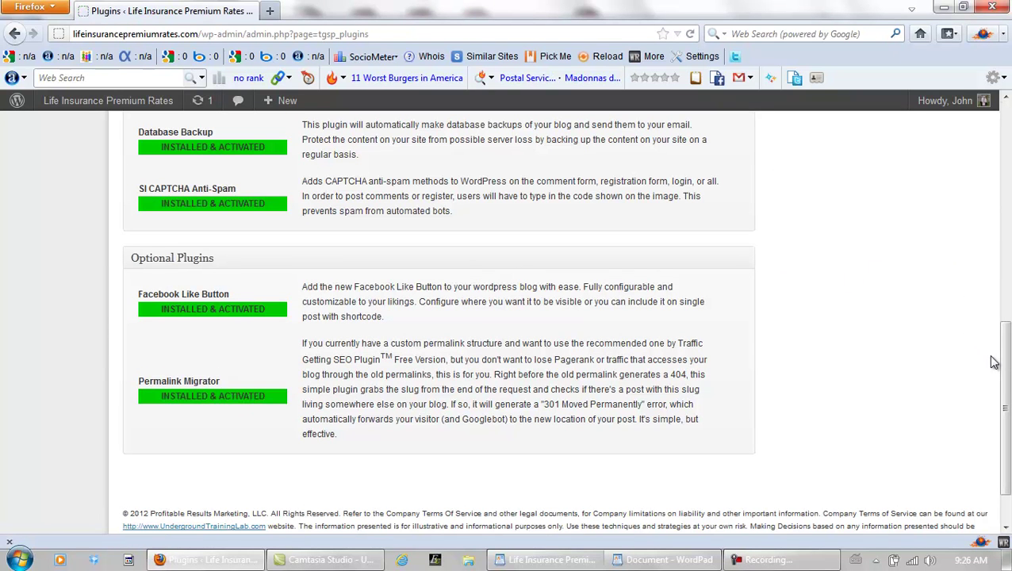
- Open the list of installed plugins and activate Akismet
{"action": "scroll", "coordinate": [1004, 365], "scroll_direction": "up", "scroll_amount": 4}
{"action": "left_click_drag", "start_coordinate": [1004, 331], "coordinate": [1007, 139]}
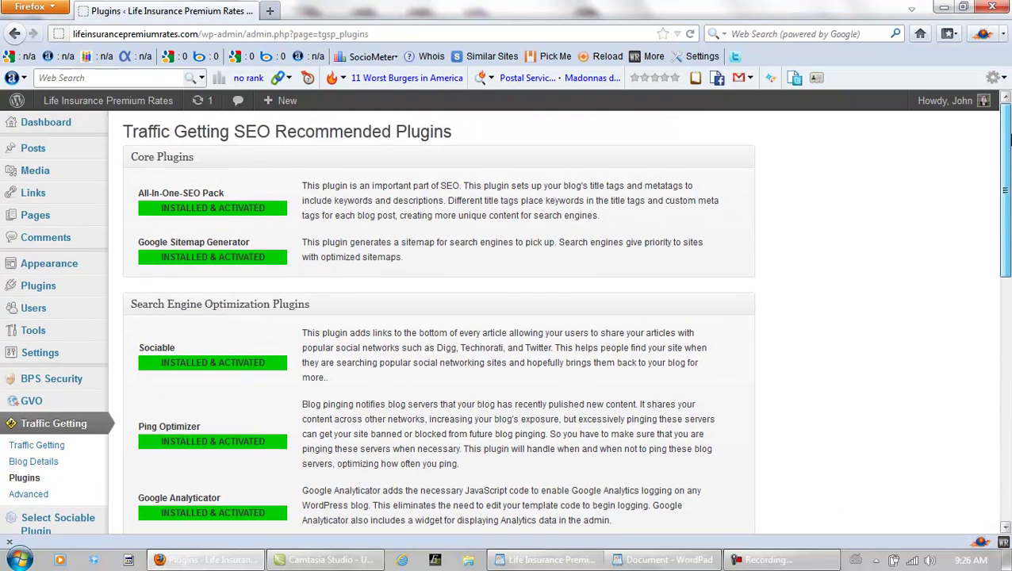
{"action": "left_click", "coordinate": [32, 291]}
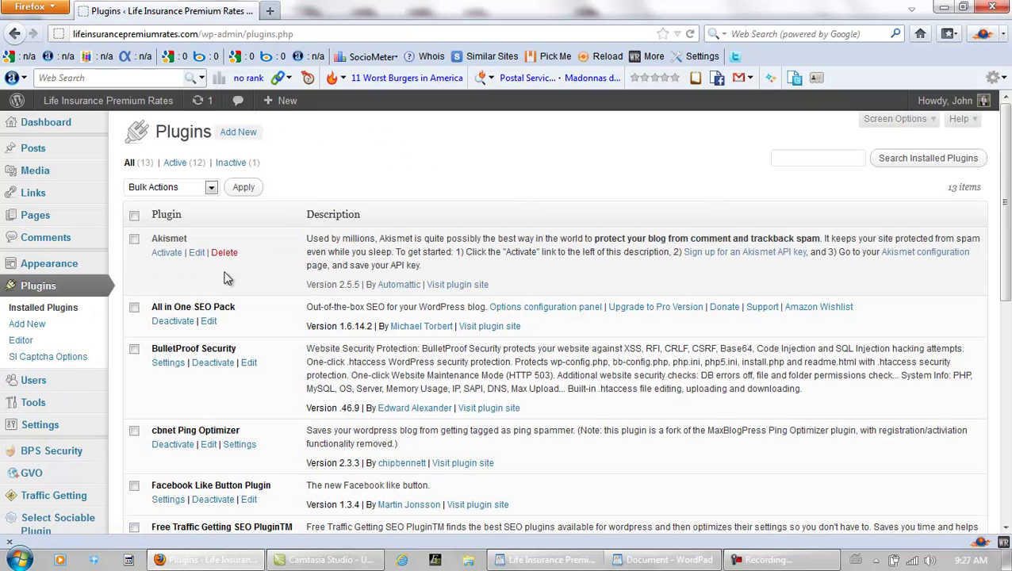
{"action": "left_click", "coordinate": [167, 254]}
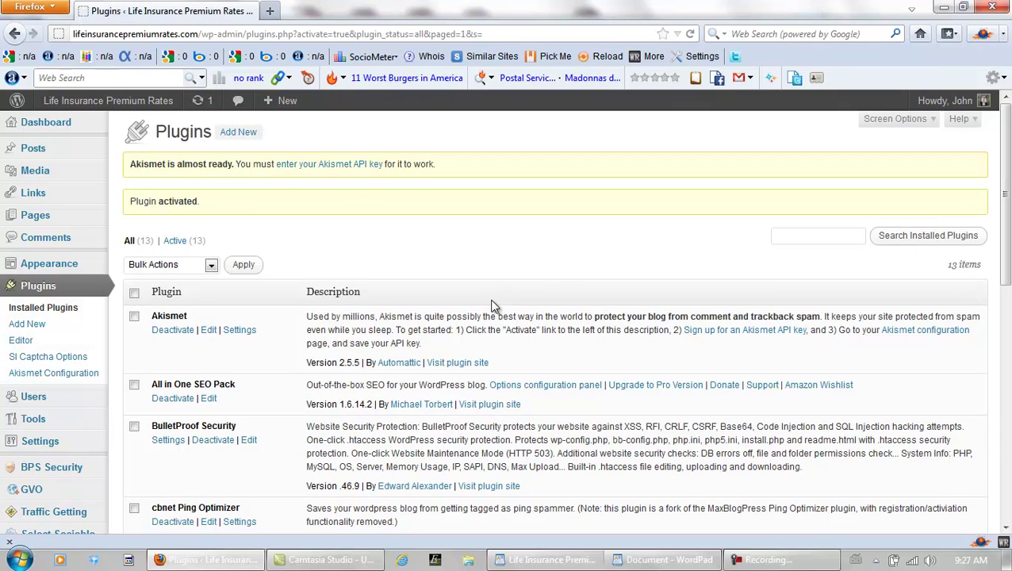
- Open the Akismet API key signup in a new tab and sign up for the Personal plan
{"action": "right_click", "coordinate": [707, 334]}
{"action": "left_click", "coordinate": [750, 344]}
{"action": "left_click", "coordinate": [334, 13]}
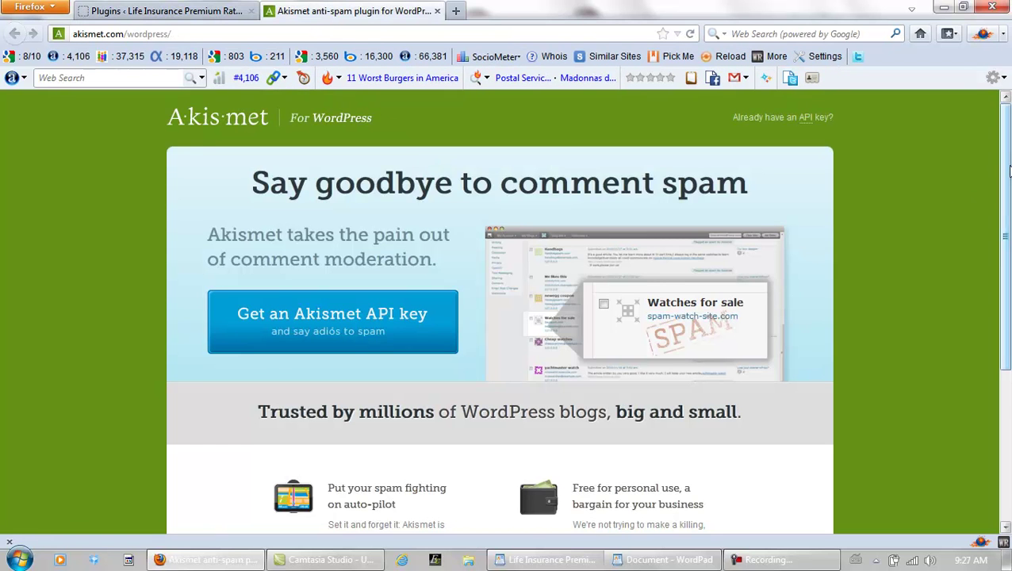
{"action": "scroll", "coordinate": [1007, 206], "scroll_direction": "down", "scroll_amount": 2}
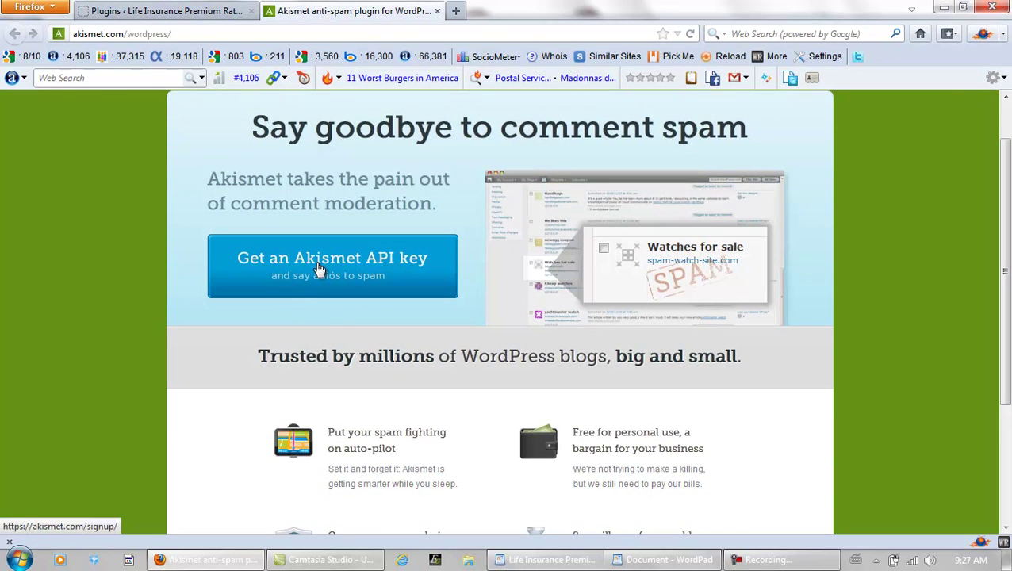
{"action": "left_click", "coordinate": [319, 268]}
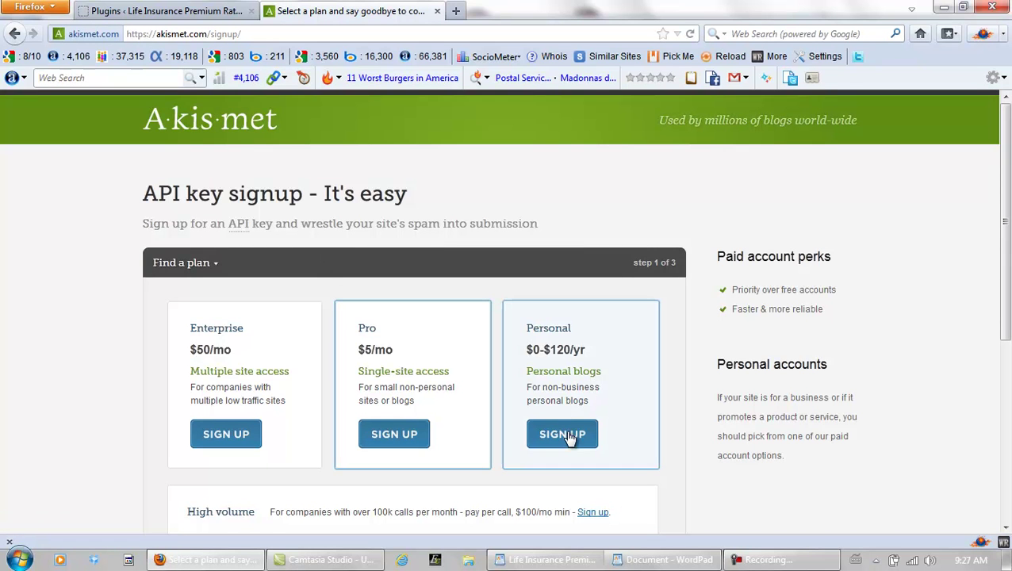
{"action": "left_click", "coordinate": [568, 435]}
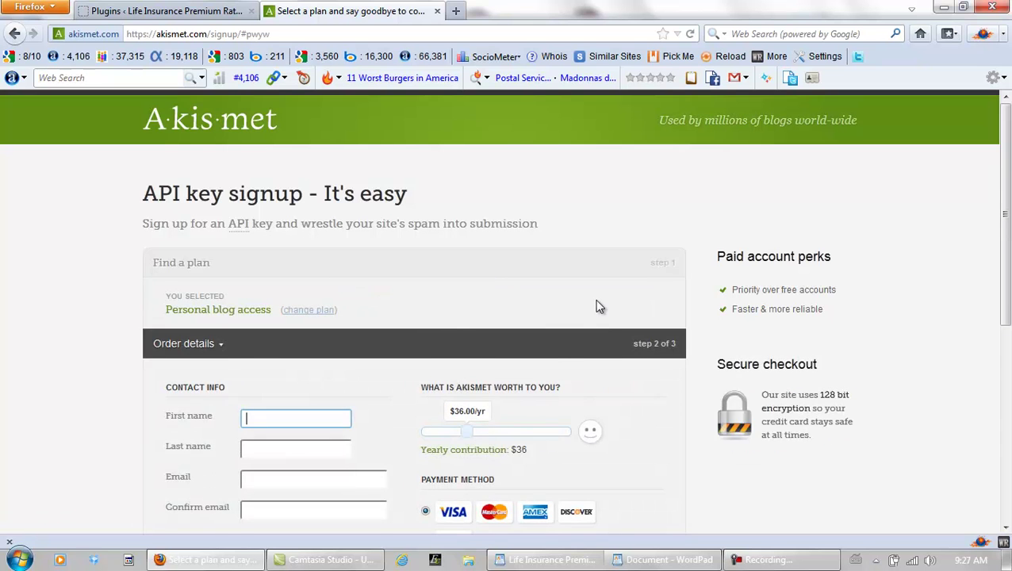
- Fill in the account holder's first and last name in the Akismet contact info
{"action": "scroll", "coordinate": [571, 325], "scroll_direction": "down", "scroll_amount": 2}
{"action": "scroll", "coordinate": [552, 347], "scroll_direction": "down", "scroll_amount": 2}
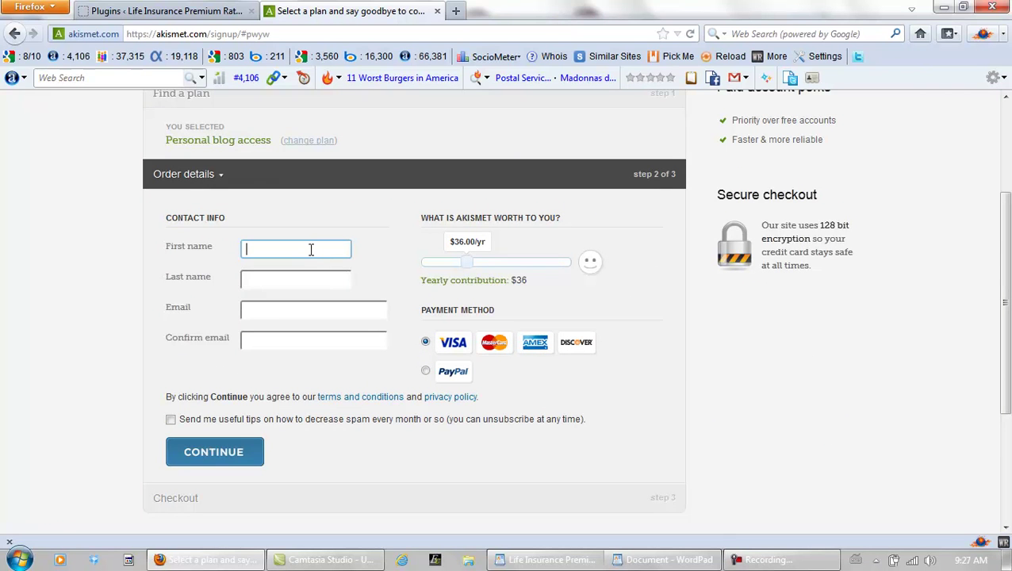
{"action": "type", "text": "j"}
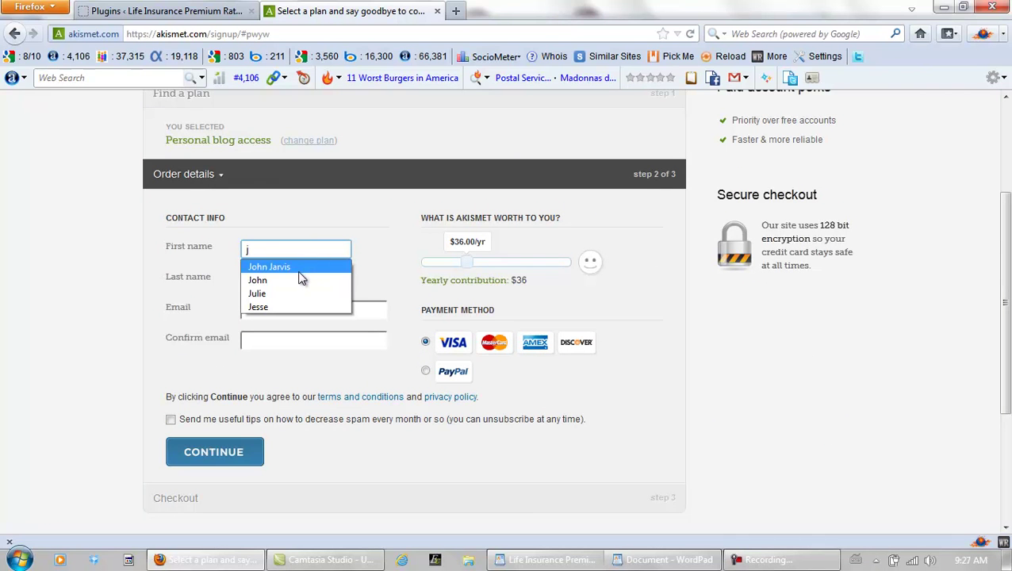
{"action": "left_click", "coordinate": [298, 282]}
{"action": "key", "text": "Tab"}
{"action": "type", "text": "j"}
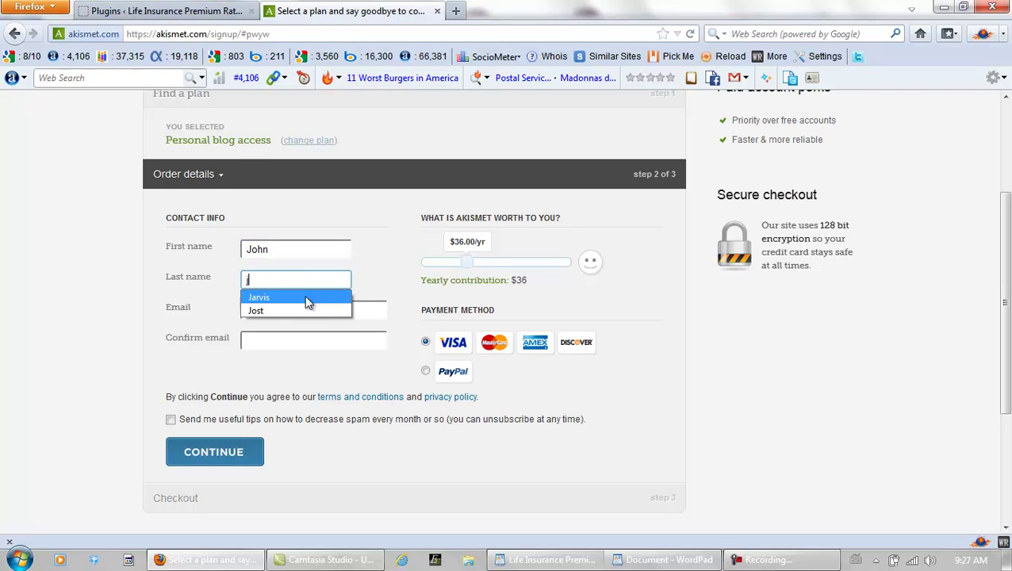
{"action": "left_click", "coordinate": [307, 294]}
- Enter the contact's e-mail address and copy it into the confirmation field
{"action": "left_click", "coordinate": [309, 301]}
{"action": "type", "text": "o"}
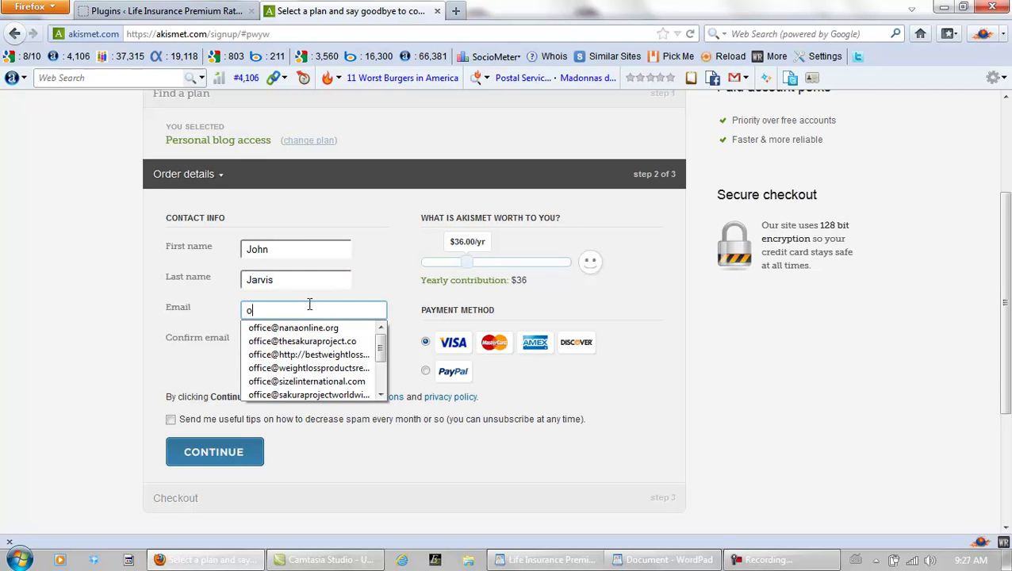
{"action": "left_click", "coordinate": [312, 328]}
{"action": "left_click", "coordinate": [311, 336]}
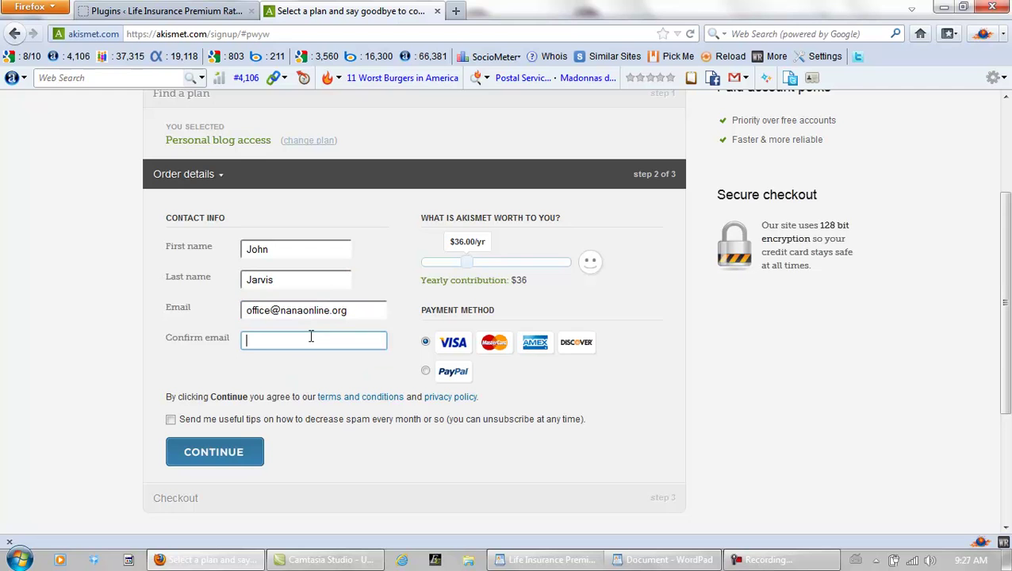
{"action": "type", "text": "o"}
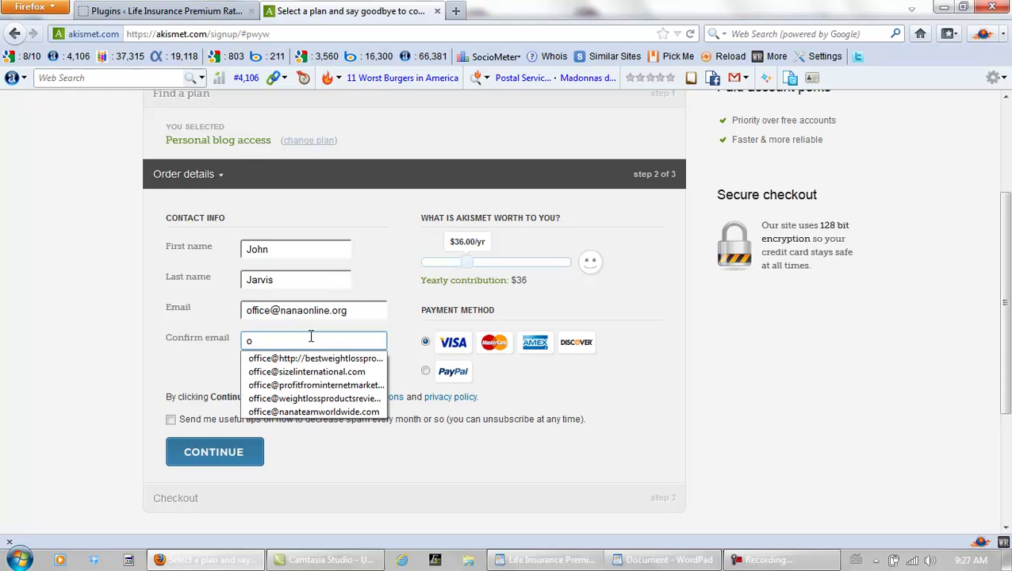
{"action": "left_click_drag", "start_coordinate": [356, 316], "coordinate": [192, 308]}
{"action": "key", "text": "ctrl+c"}
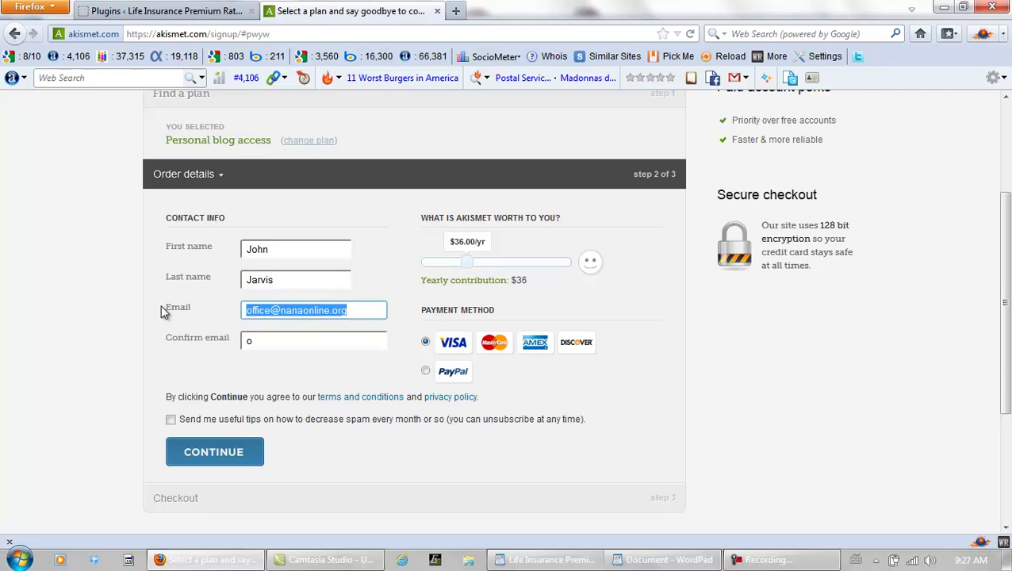
{"action": "left_click_drag", "start_coordinate": [265, 341], "coordinate": [201, 337]}
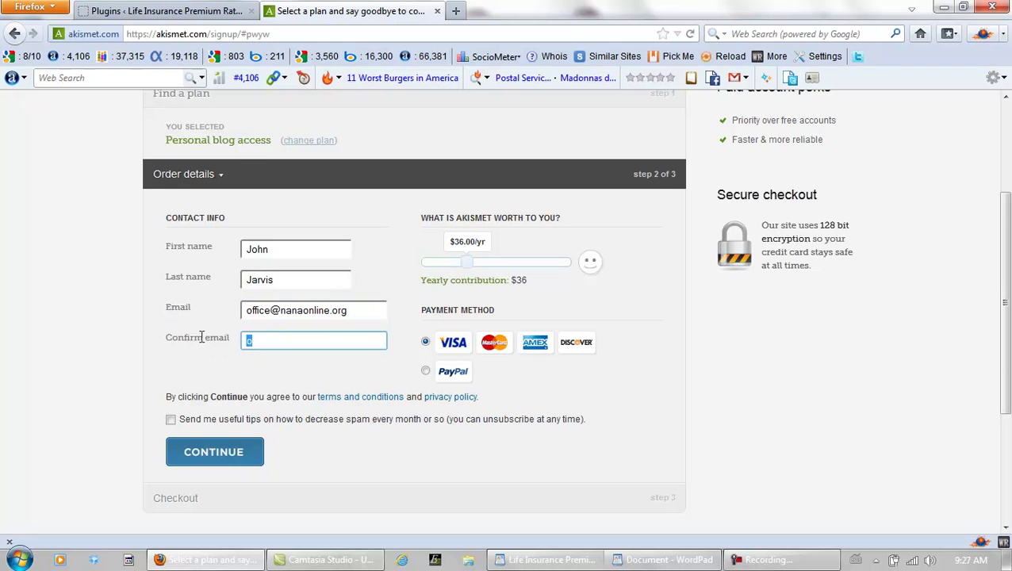
{"action": "key", "text": "ctrl+v"}
- Set the yearly Akismet contribution to $0 and submit the order details
{"action": "left_click", "coordinate": [103, 256]}
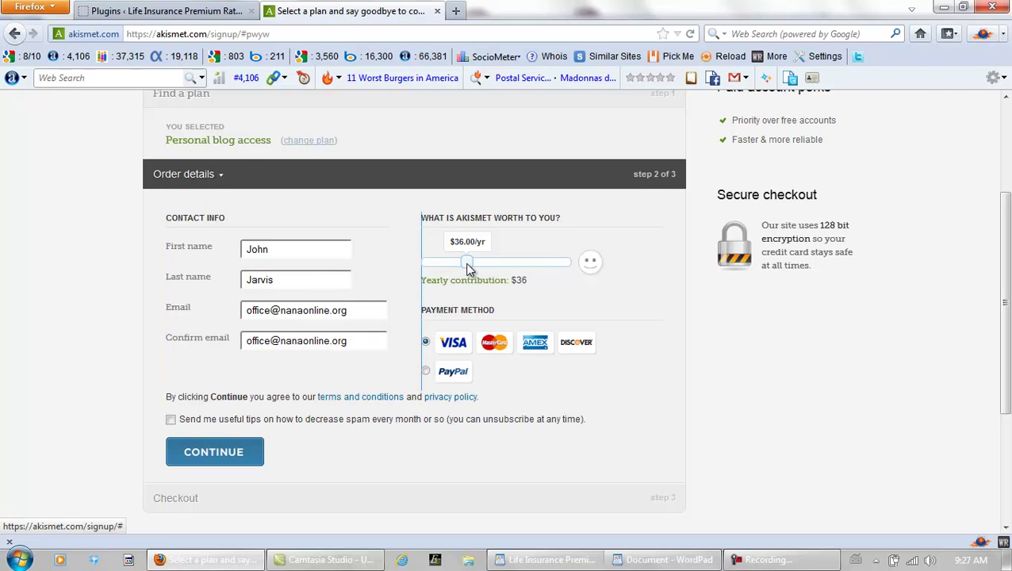
{"action": "left_click_drag", "start_coordinate": [509, 267], "coordinate": [422, 264]}
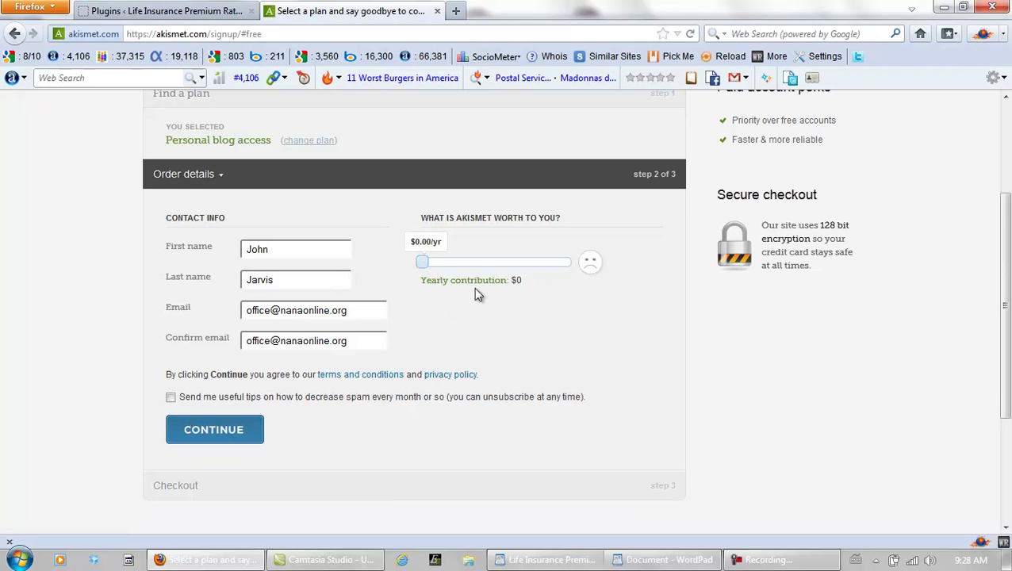
{"action": "left_click", "coordinate": [214, 434]}
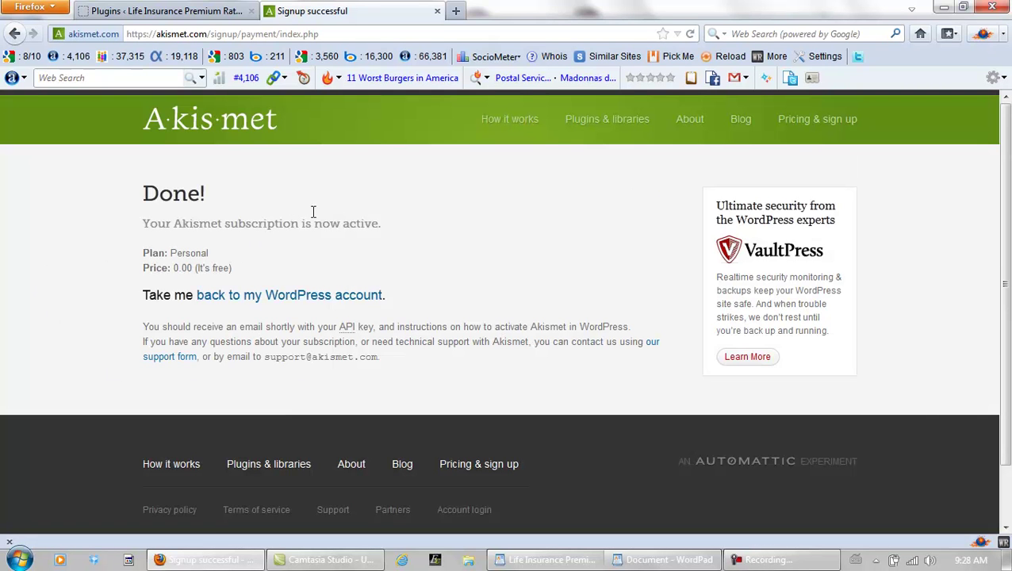
- In the blog's Akismet configuration, enable auto-deleting spam on month-old posts and showing approved comment counts, and update the options
{"action": "left_click", "coordinate": [189, 13]}
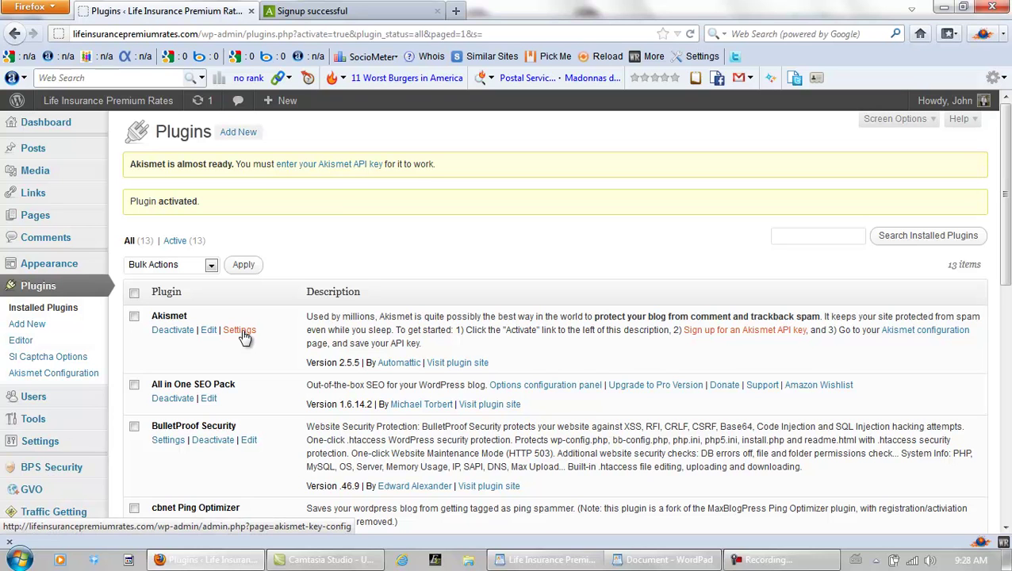
{"action": "left_click", "coordinate": [336, 168]}
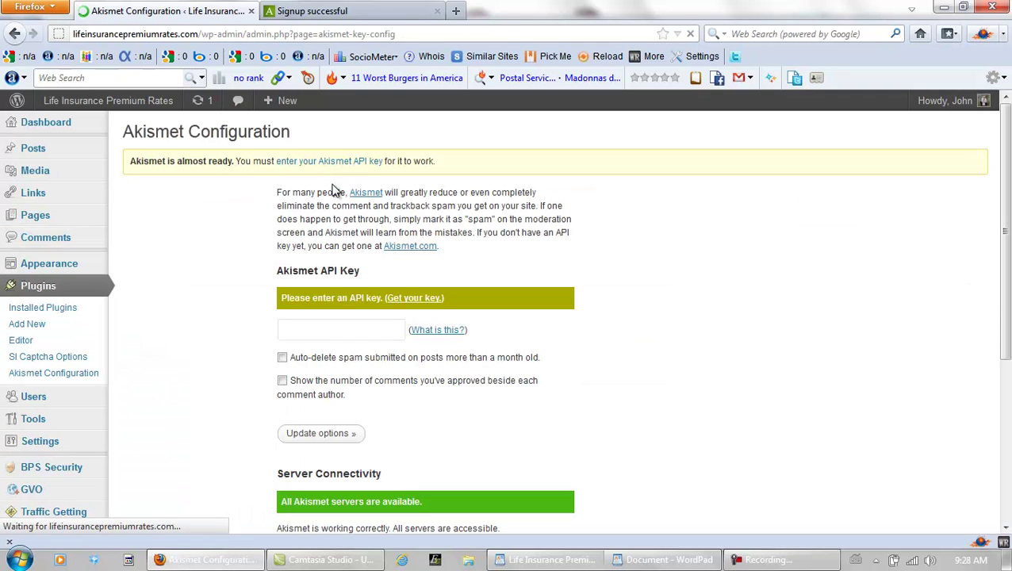
{"action": "left_click", "coordinate": [335, 332]}
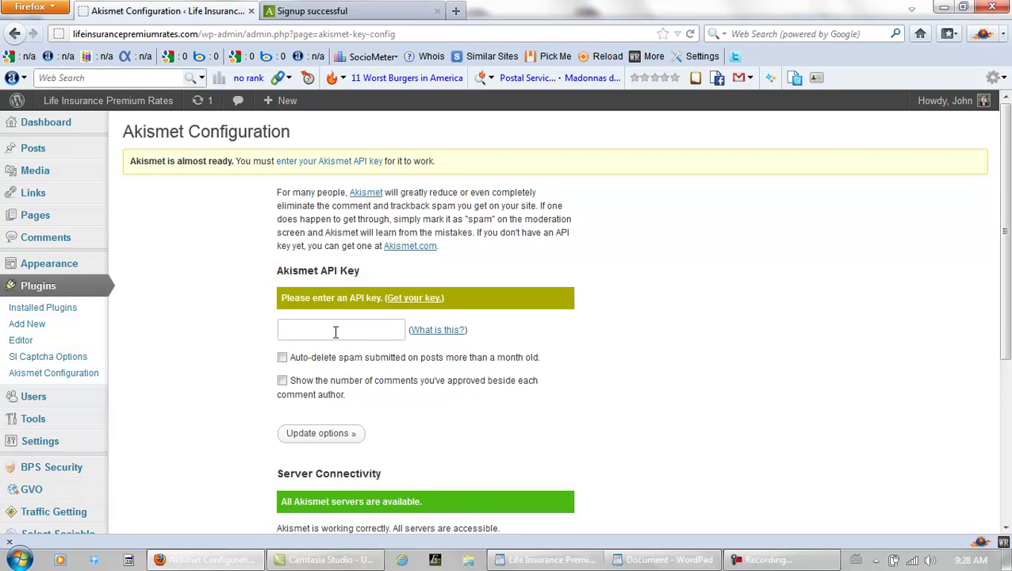
{"action": "left_click", "coordinate": [283, 359]}
{"action": "left_click", "coordinate": [283, 382]}
{"action": "left_click", "coordinate": [355, 329]}
{"action": "left_click", "coordinate": [325, 438]}
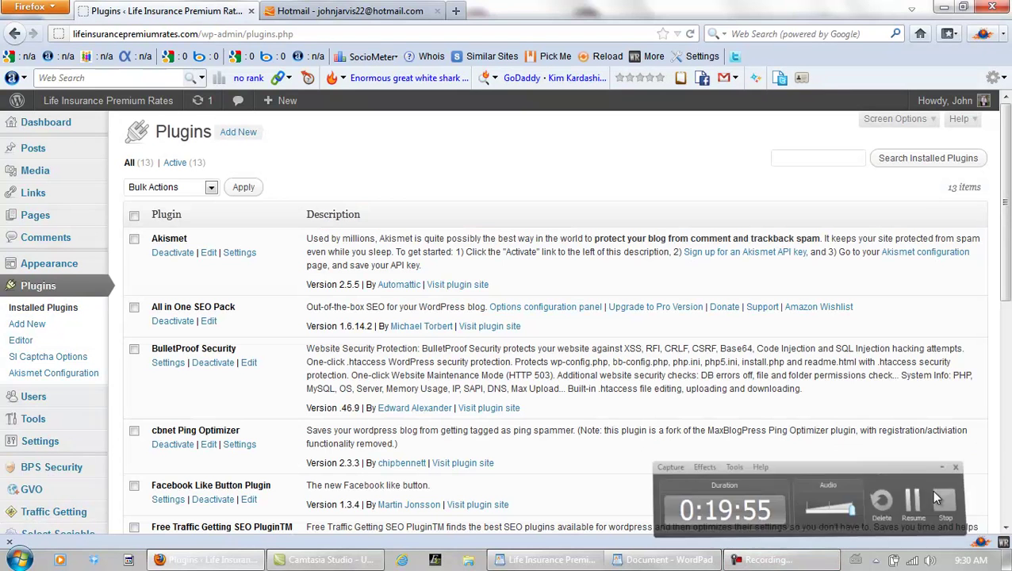
{"action": "left_click", "coordinate": [913, 499]}
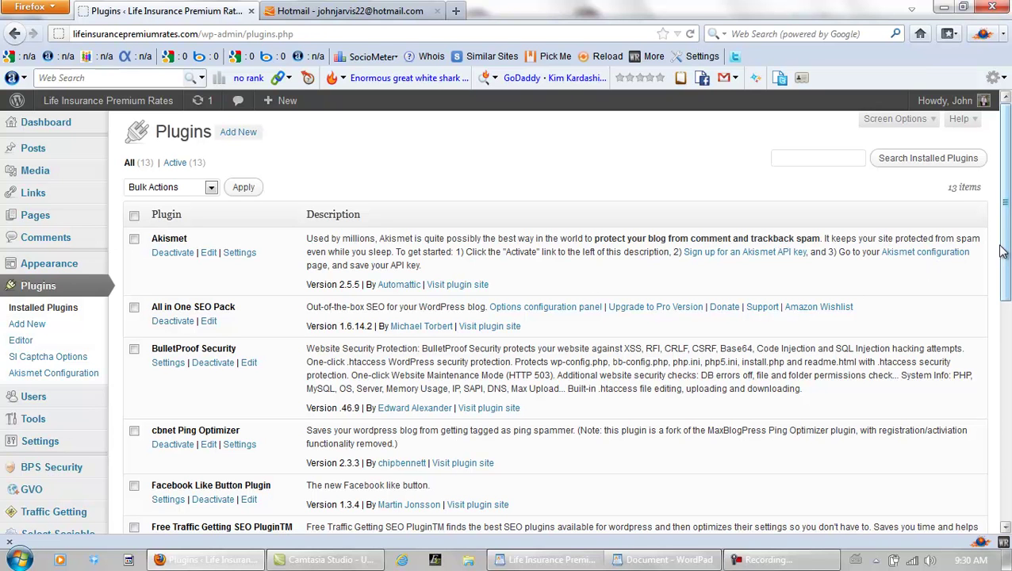
{"action": "left_click_drag", "start_coordinate": [1006, 248], "coordinate": [1006, 252]}
{"action": "left_click_drag", "start_coordinate": [1009, 268], "coordinate": [1008, 225]}
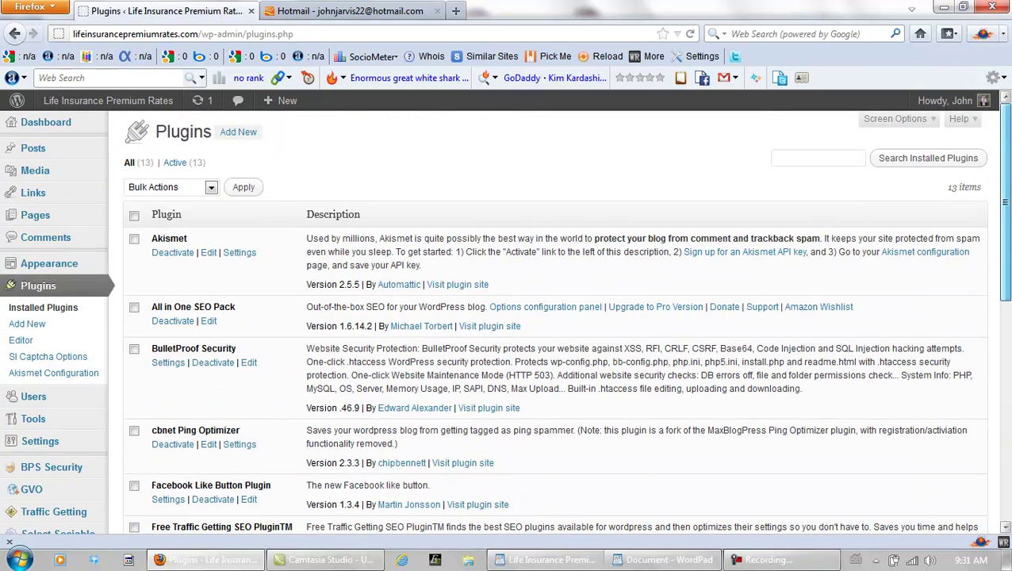
- Open the page for adding new plugins and enter "contact form 7" as the search term
{"action": "left_click", "coordinate": [238, 133]}
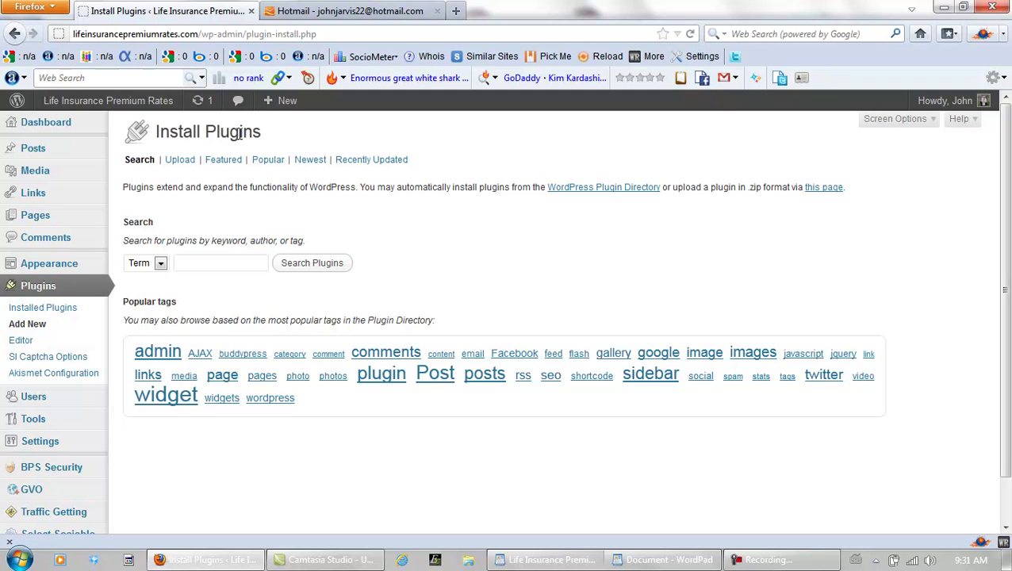
{"action": "left_click", "coordinate": [190, 263]}
{"action": "type", "text": "contact"}
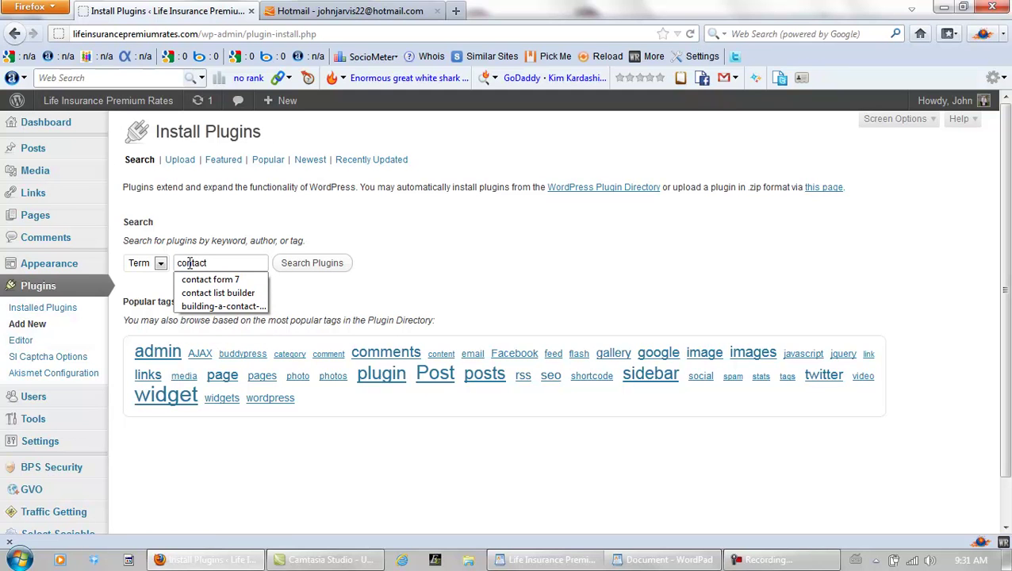
{"action": "left_click", "coordinate": [202, 279]}
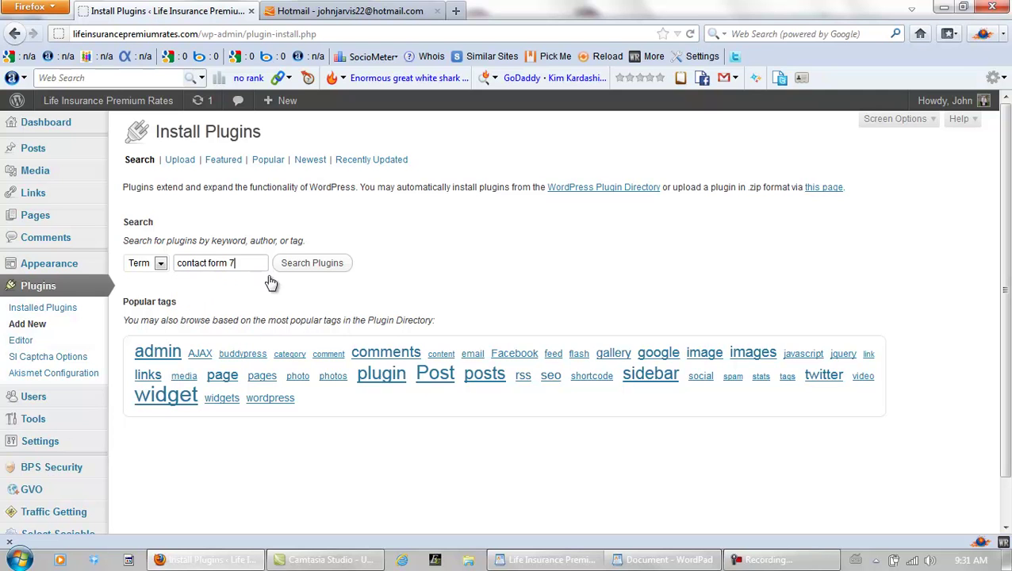
- Search the plugin directory for "contact form 7", and install and activate the Contact Form 7 plugin
{"action": "left_click", "coordinate": [304, 267]}
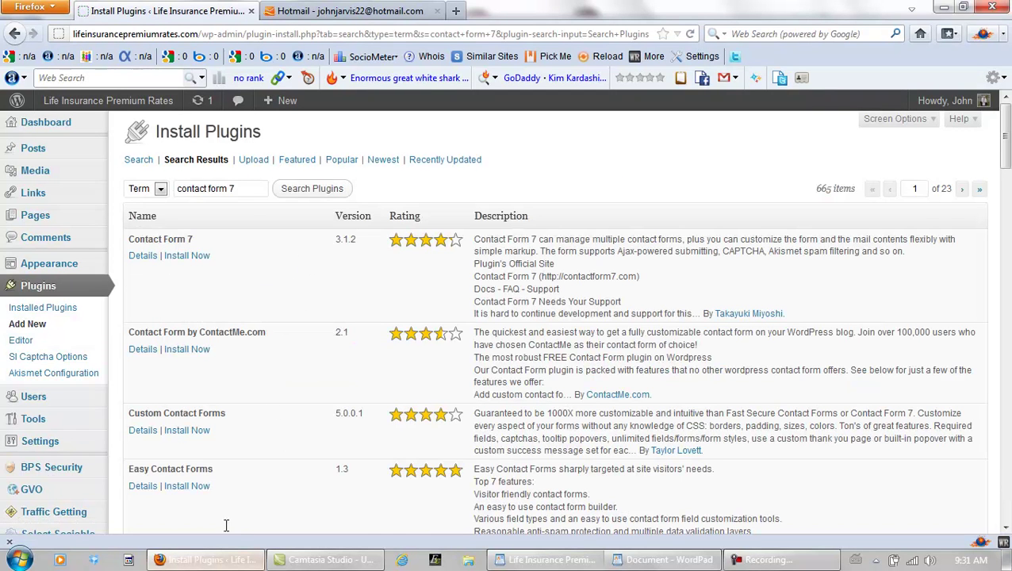
{"action": "left_click", "coordinate": [182, 255]}
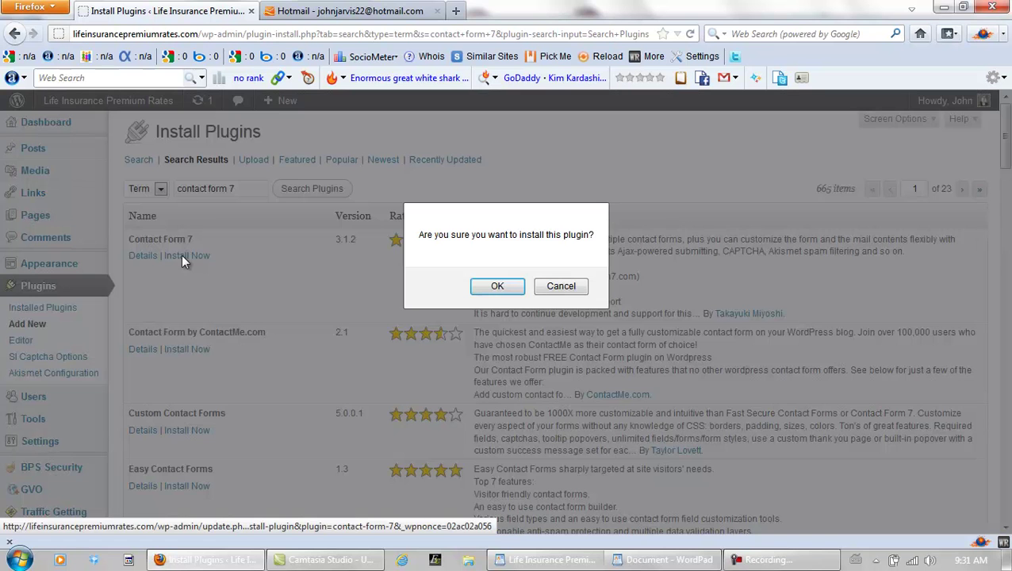
{"action": "left_click", "coordinate": [483, 284]}
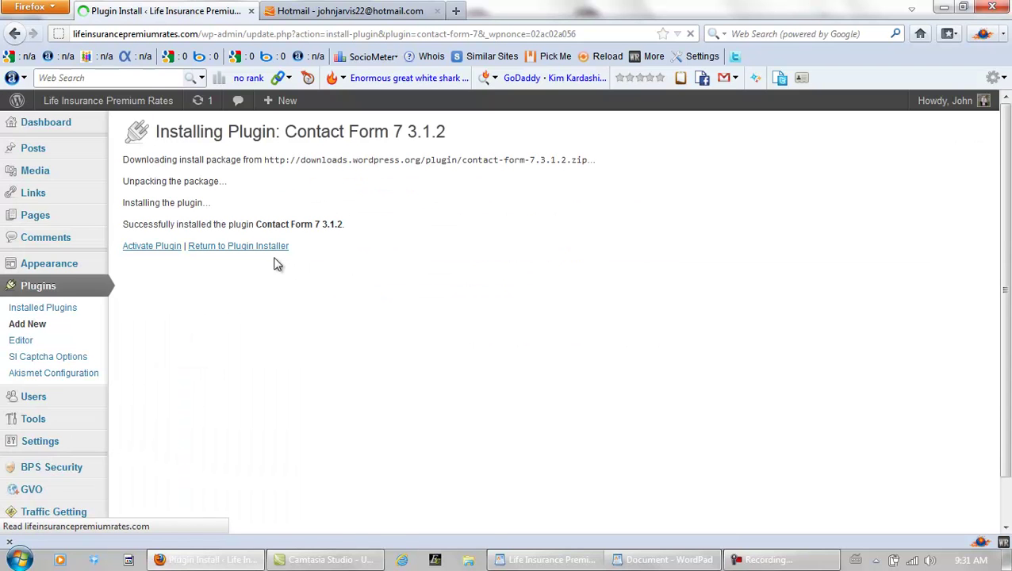
{"action": "left_click", "coordinate": [167, 253]}
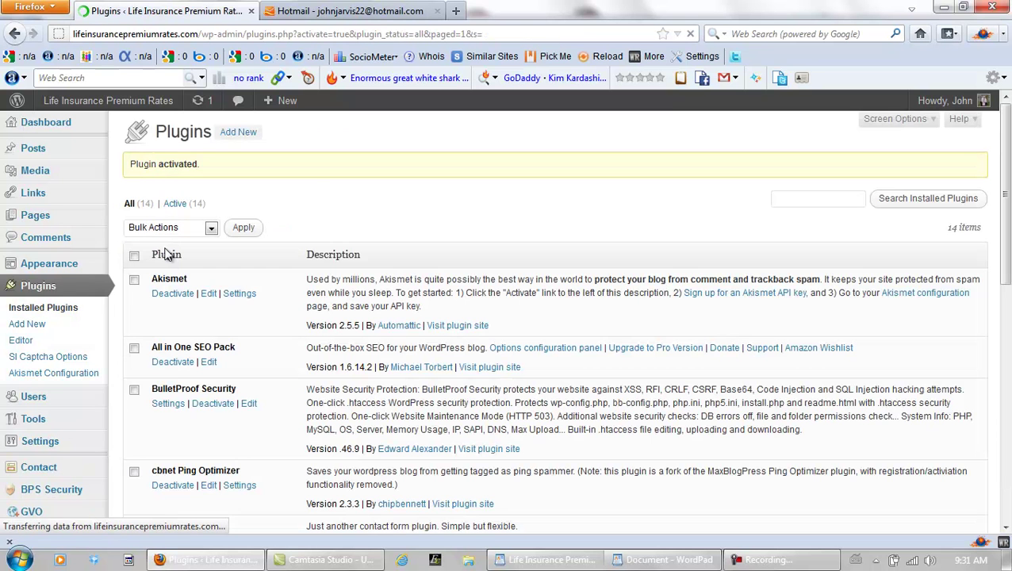
- Review the full list of installed plugins from Akismet down to WordPress Database Backup
{"action": "left_click", "coordinate": [231, 139]}
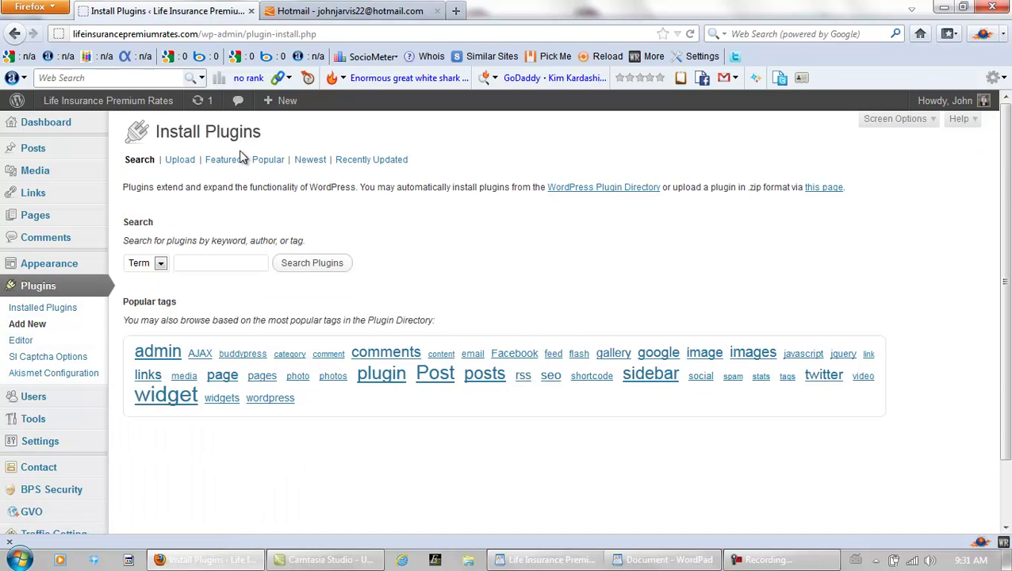
{"action": "left_click", "coordinate": [38, 309]}
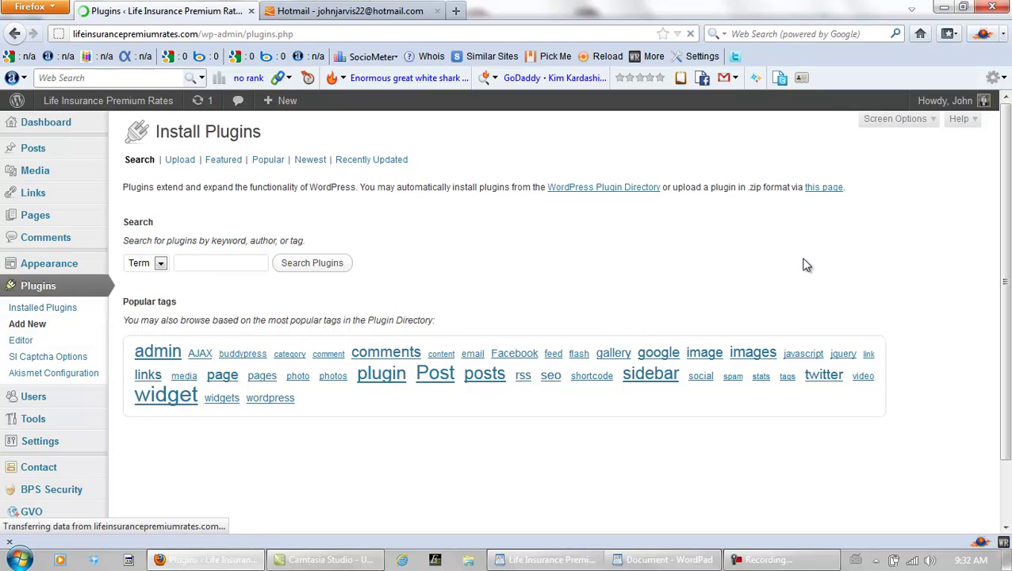
{"action": "left_click_drag", "start_coordinate": [1006, 205], "coordinate": [1007, 364]}
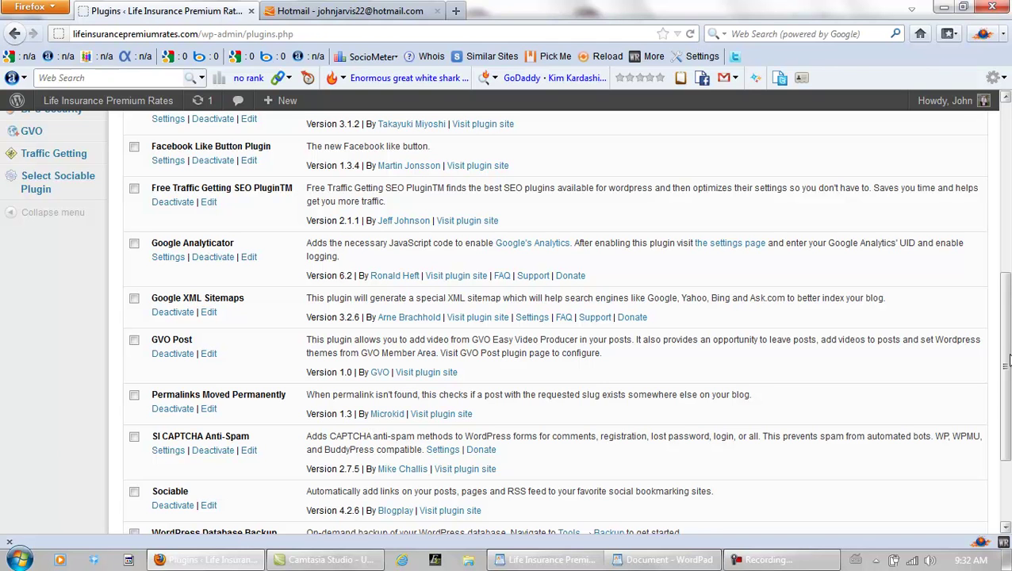
{"action": "left_click_drag", "start_coordinate": [1010, 340], "coordinate": [1006, 405]}
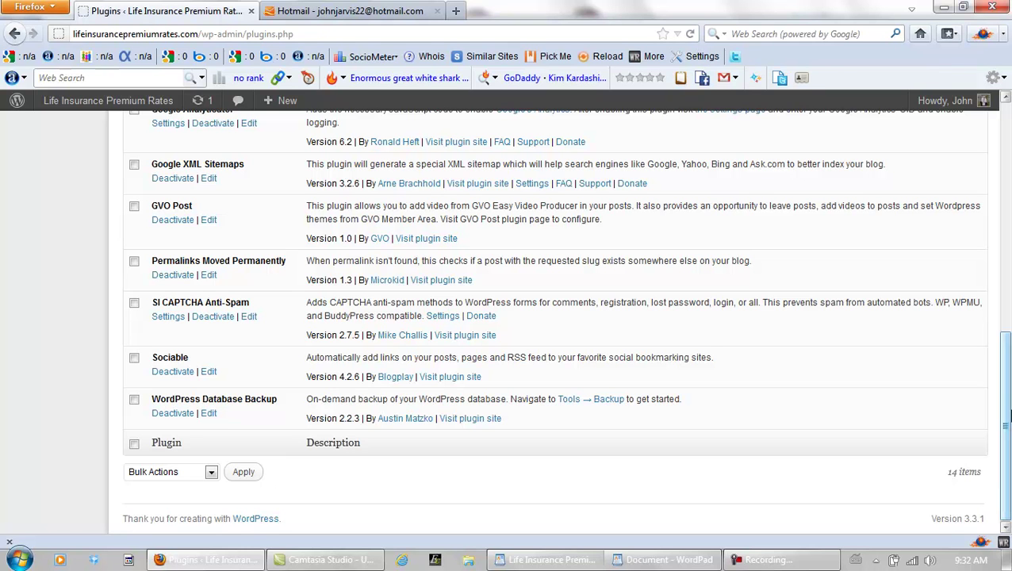
{"action": "left_click_drag", "start_coordinate": [1006, 419], "coordinate": [1010, 145]}
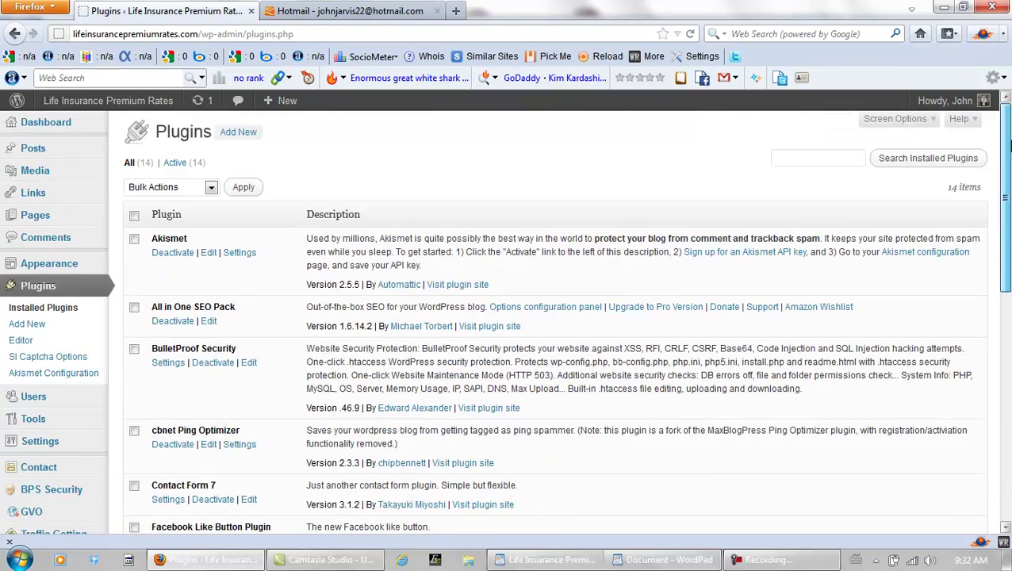
{"action": "left_click_drag", "start_coordinate": [1007, 196], "coordinate": [1005, 143]}
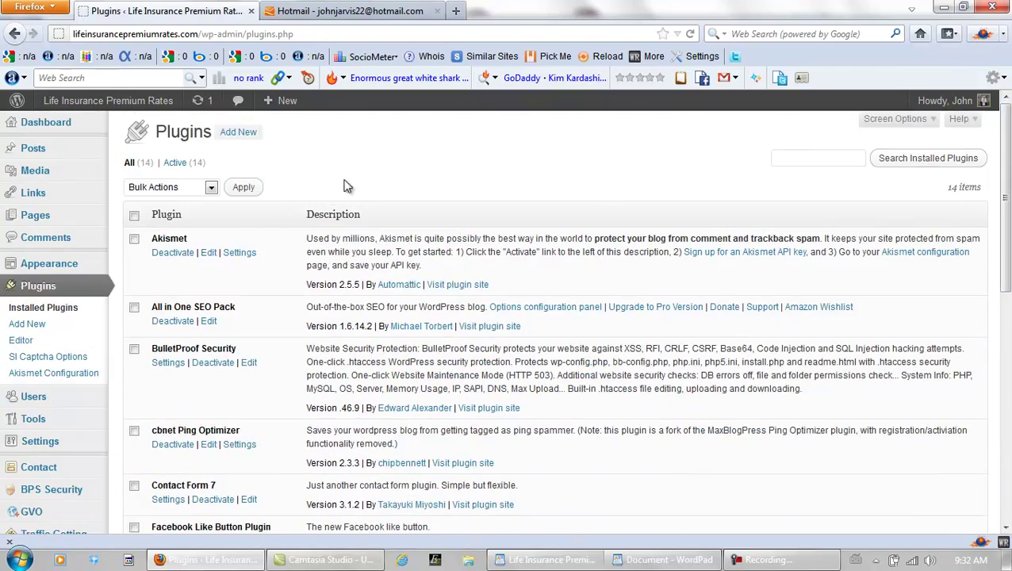
- Search for new plugins with the term "subscribe to comments"
{"action": "left_click", "coordinate": [230, 137]}
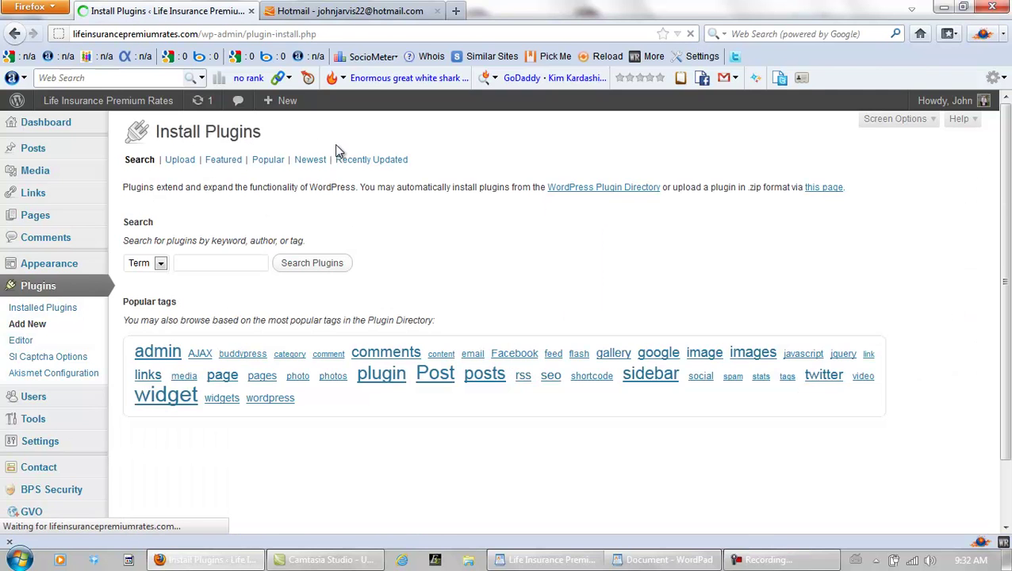
{"action": "left_click", "coordinate": [229, 264]}
{"action": "type", "text": "sub"}
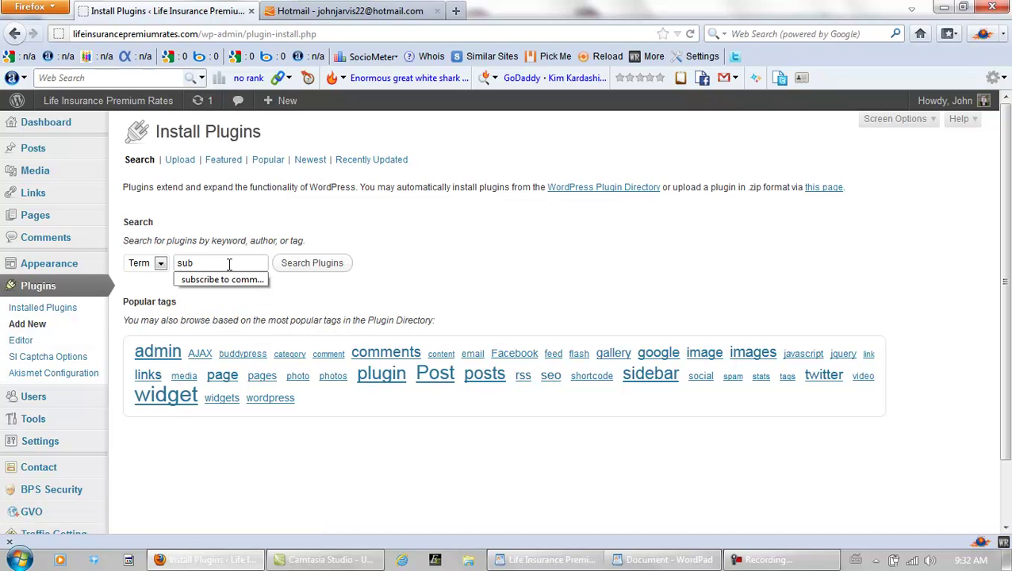
{"action": "left_click", "coordinate": [224, 280]}
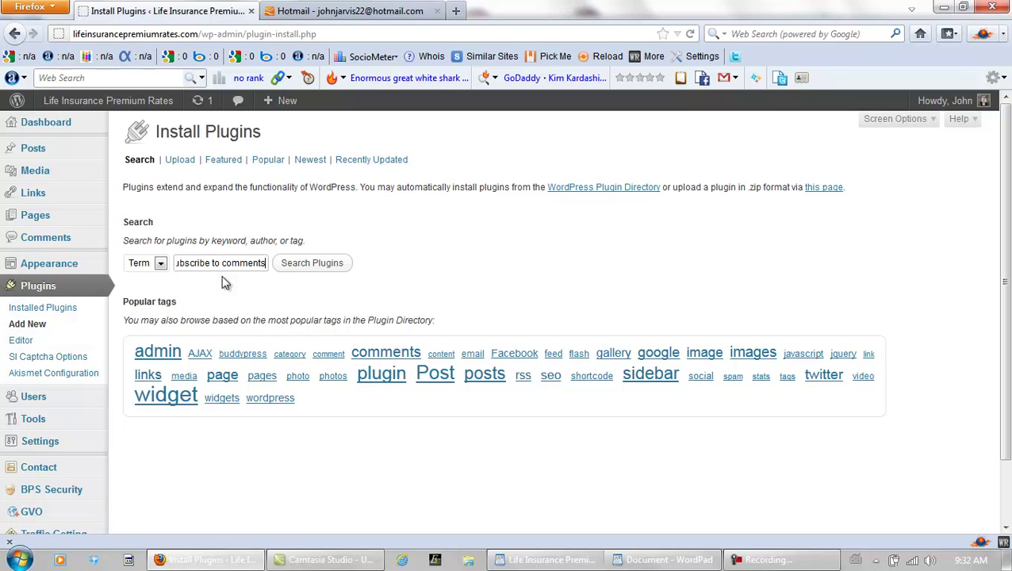
{"action": "left_click", "coordinate": [316, 265]}
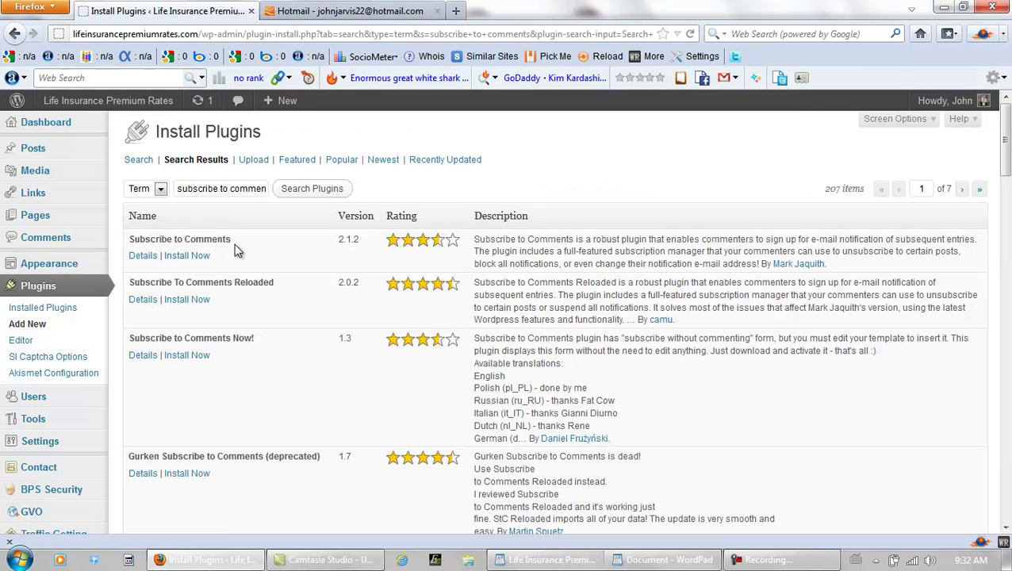
- Install and activate the Subscribe to Comments plugin, version 2.1.2
{"action": "left_click", "coordinate": [178, 256]}
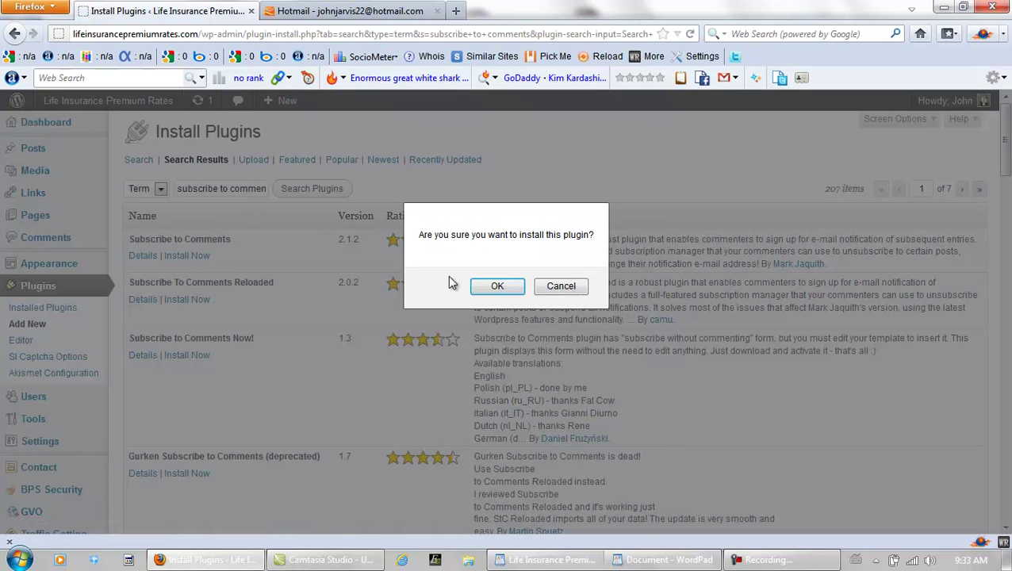
{"action": "left_click", "coordinate": [491, 287]}
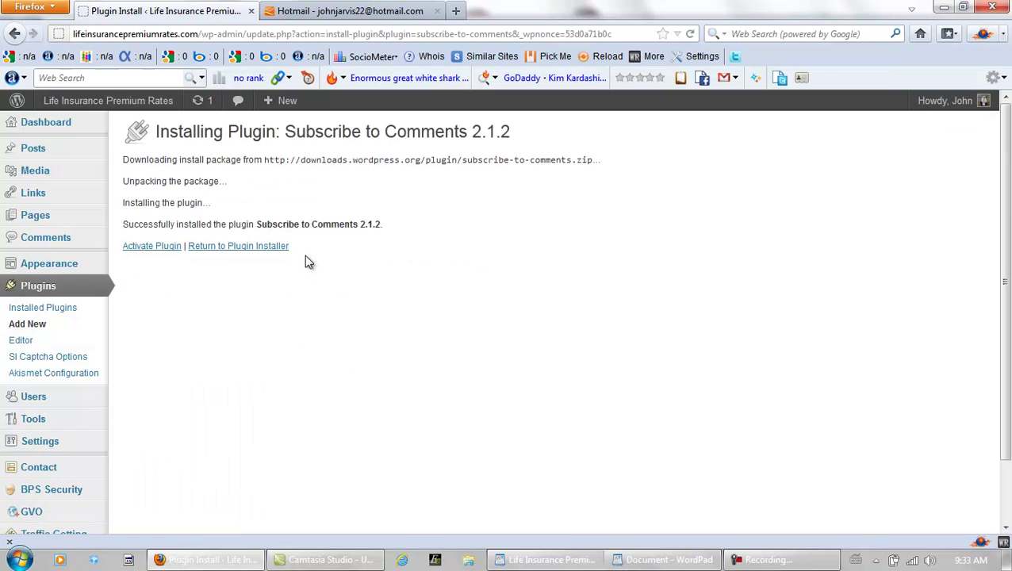
{"action": "left_click", "coordinate": [165, 247]}
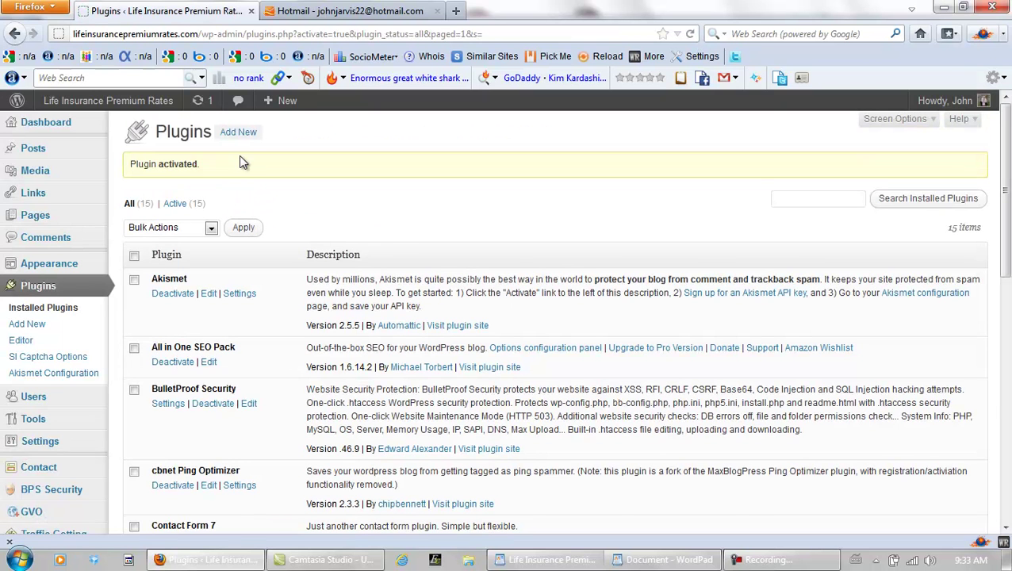
- Search for new plugins with the term "tinymce advanced"
{"action": "left_click", "coordinate": [244, 135]}
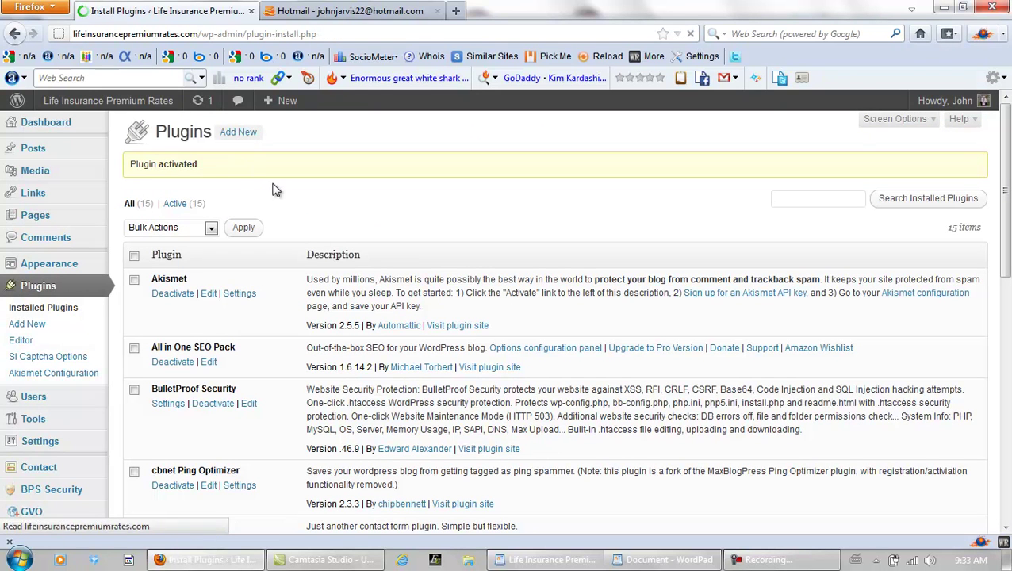
{"action": "left_click", "coordinate": [232, 261]}
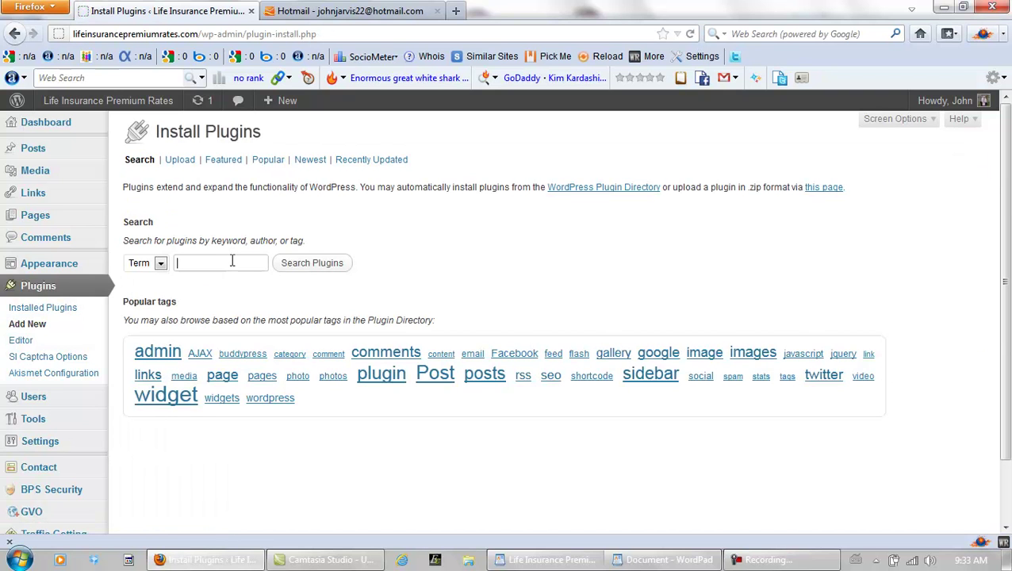
{"action": "type", "text": "tiny"}
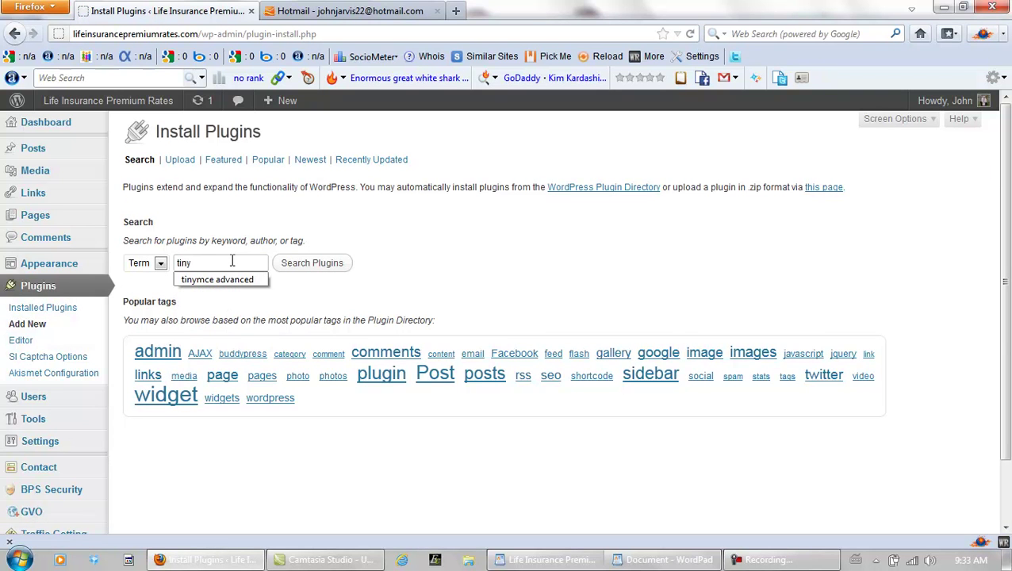
{"action": "left_click", "coordinate": [226, 281]}
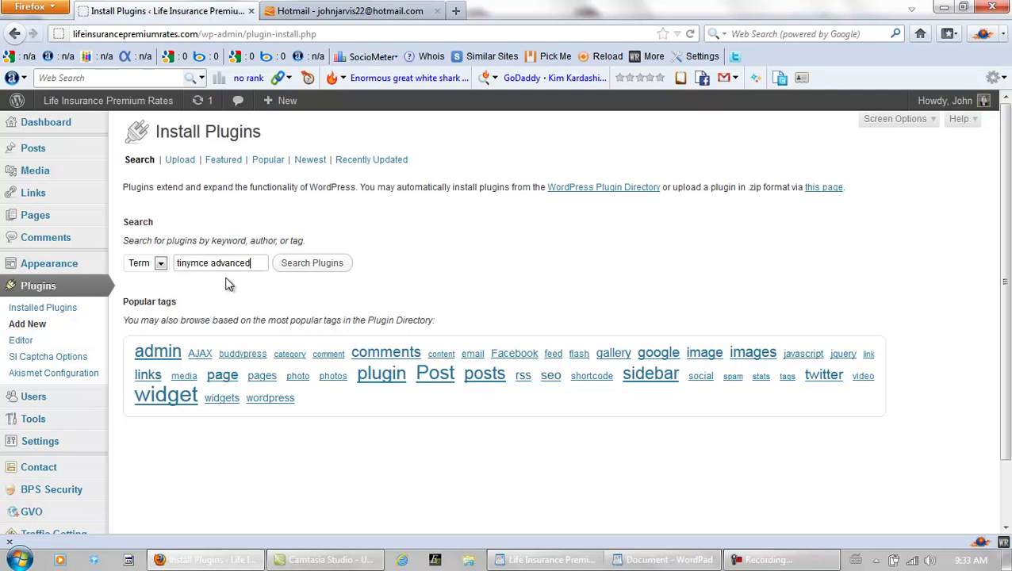
{"action": "left_click", "coordinate": [305, 267]}
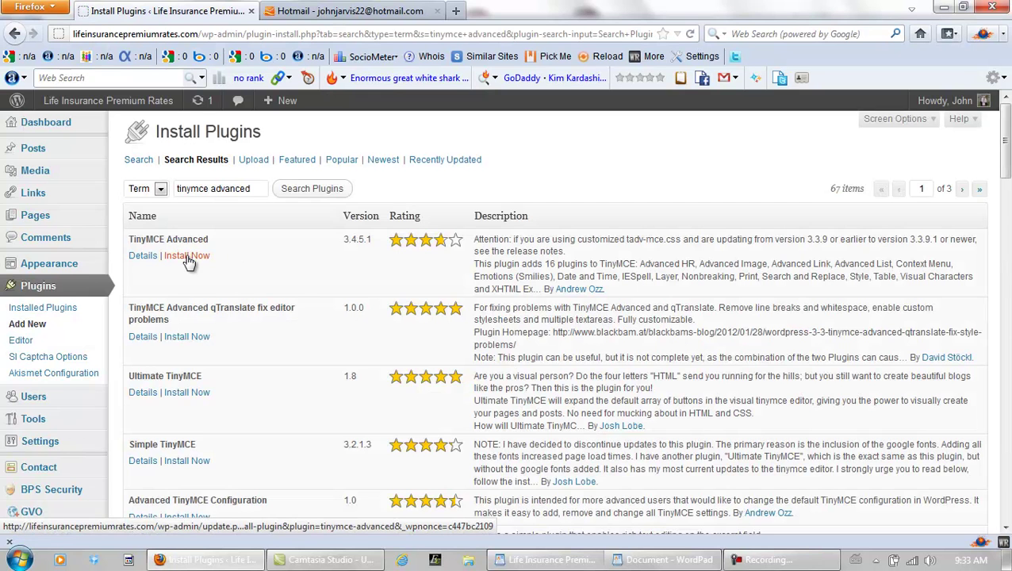
- Install and activate the TinyMCE Advanced plugin, version 3.4.5.1
{"action": "left_click", "coordinate": [187, 255]}
{"action": "left_click", "coordinate": [498, 287]}
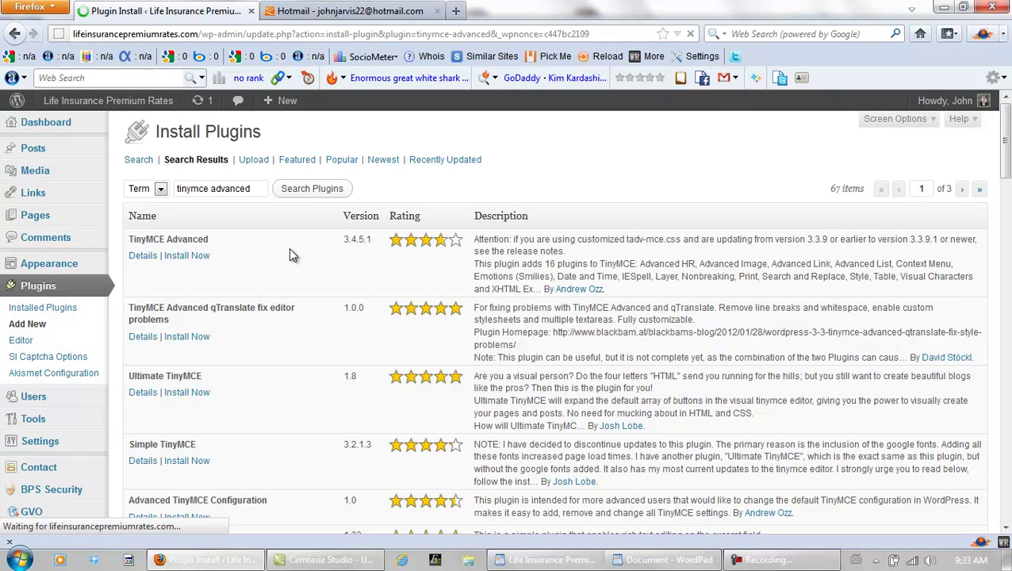
{"action": "left_click", "coordinate": [167, 249]}
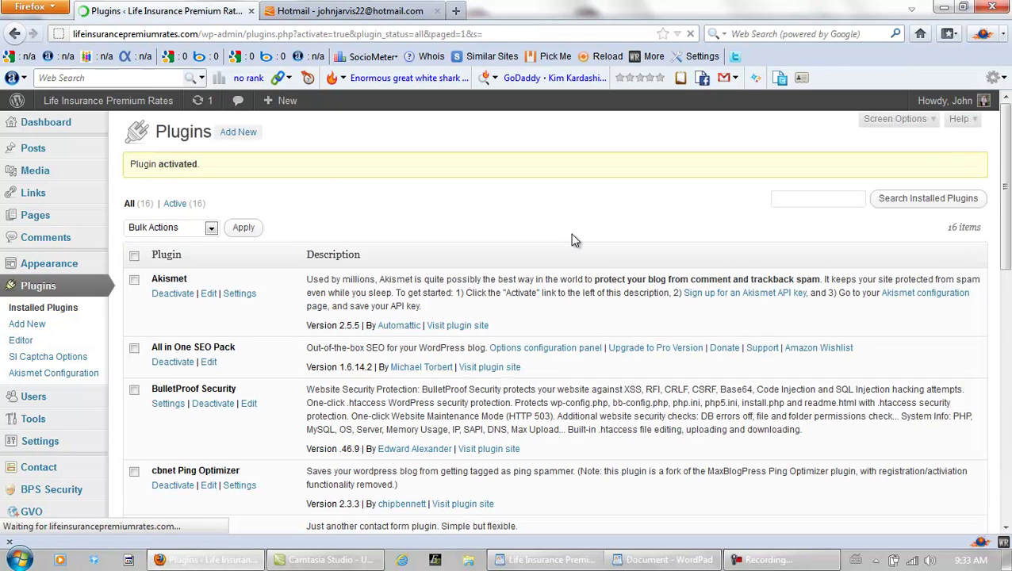
- Search for new plugins with the term "feedjit"
{"action": "left_click", "coordinate": [237, 132]}
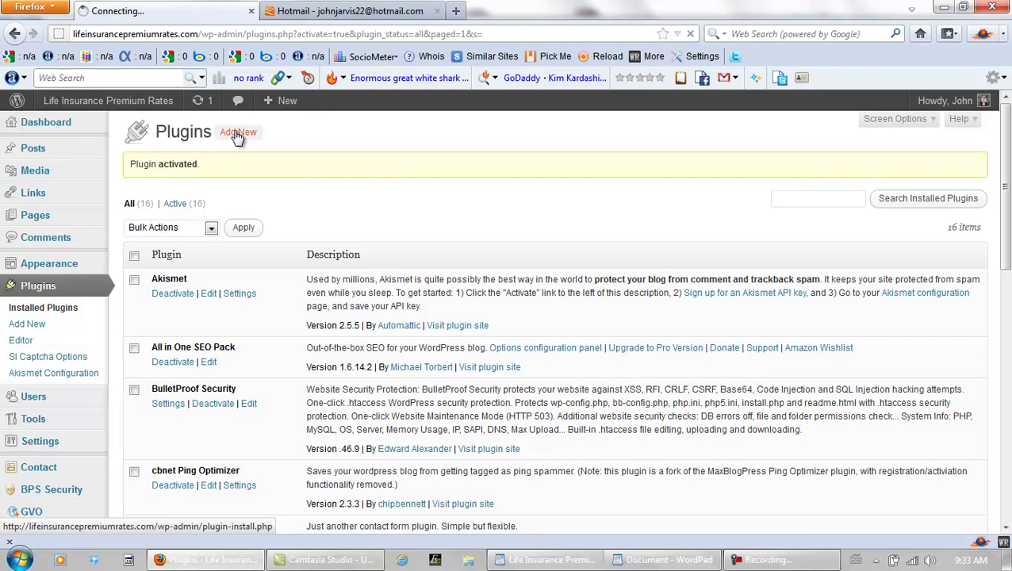
{"action": "left_click", "coordinate": [228, 263]}
{"action": "type", "text": "fee"}
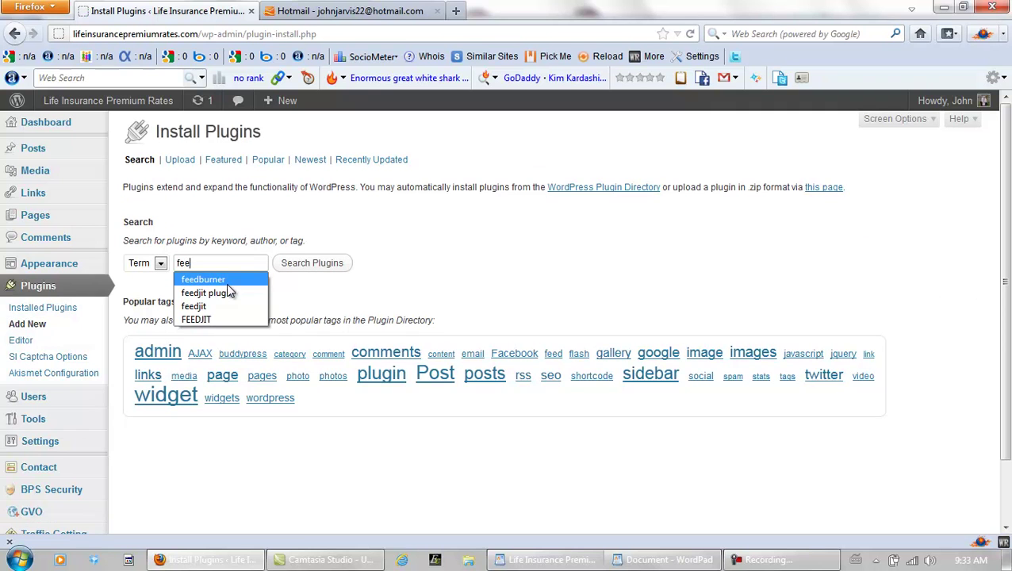
{"action": "left_click", "coordinate": [216, 306]}
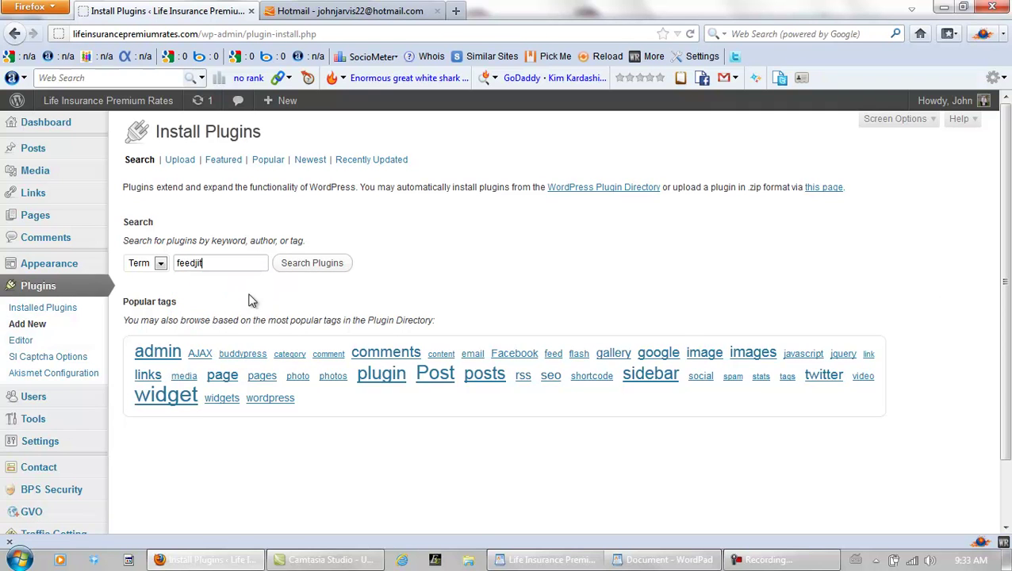
{"action": "left_click", "coordinate": [313, 265]}
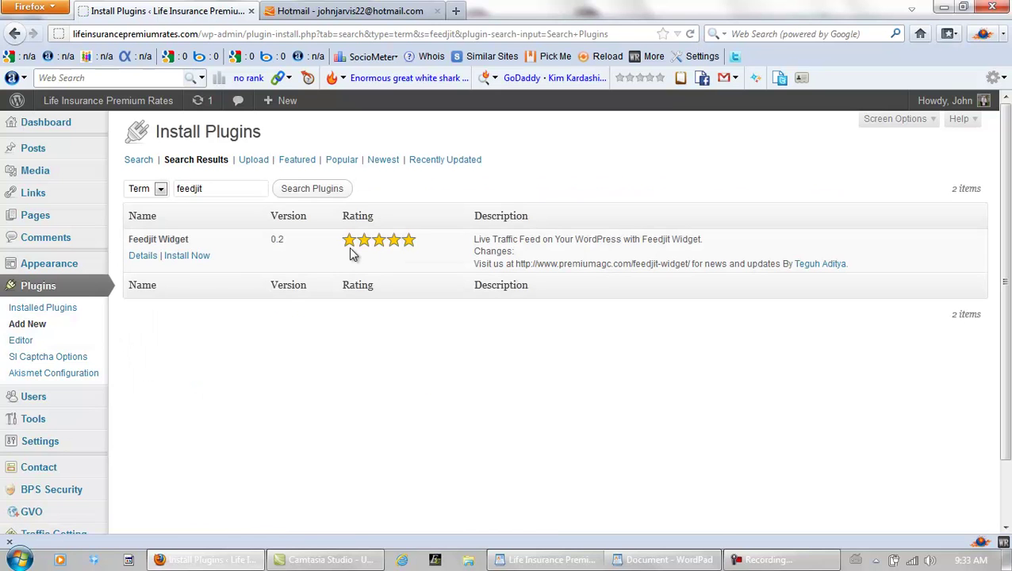
- Install and activate the Feedjit Widget plugin, version 0.2
{"action": "left_click", "coordinate": [194, 256]}
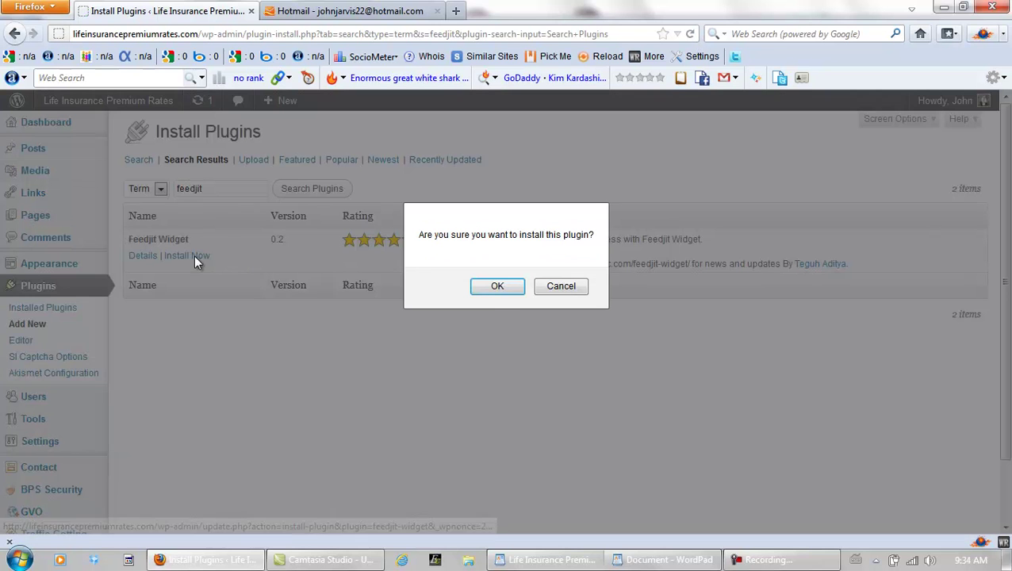
{"action": "left_click", "coordinate": [498, 288]}
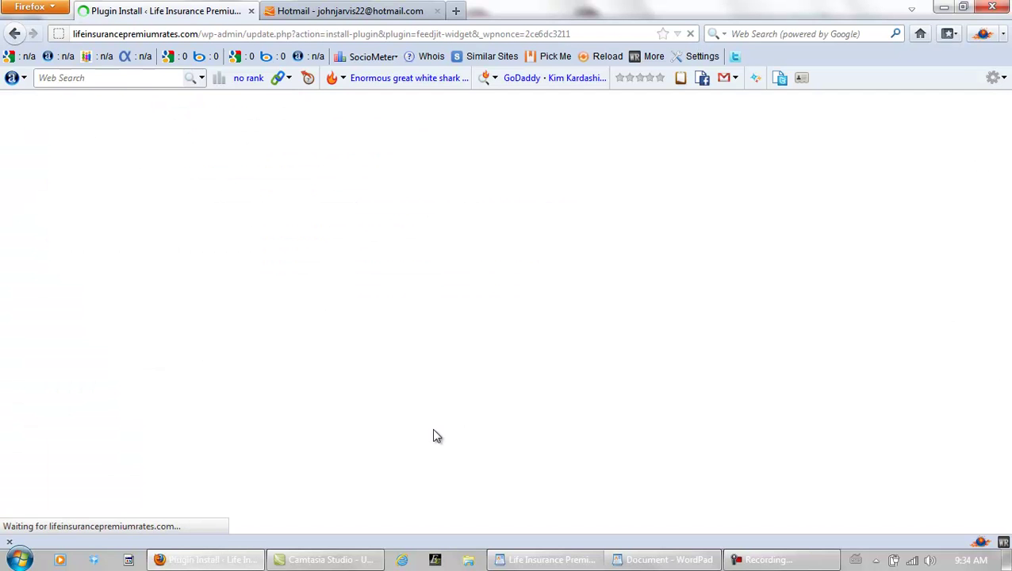
{"action": "left_click", "coordinate": [163, 251]}
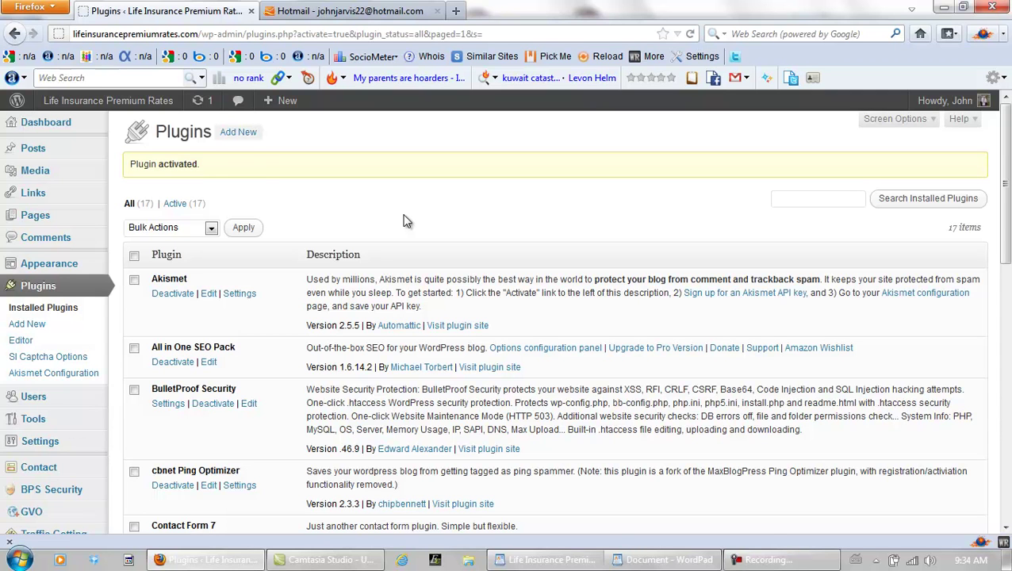
- Select seo-pressor_v4.0_multi.zip from the Desktop as the plugin archive to upload
{"action": "left_click", "coordinate": [241, 135]}
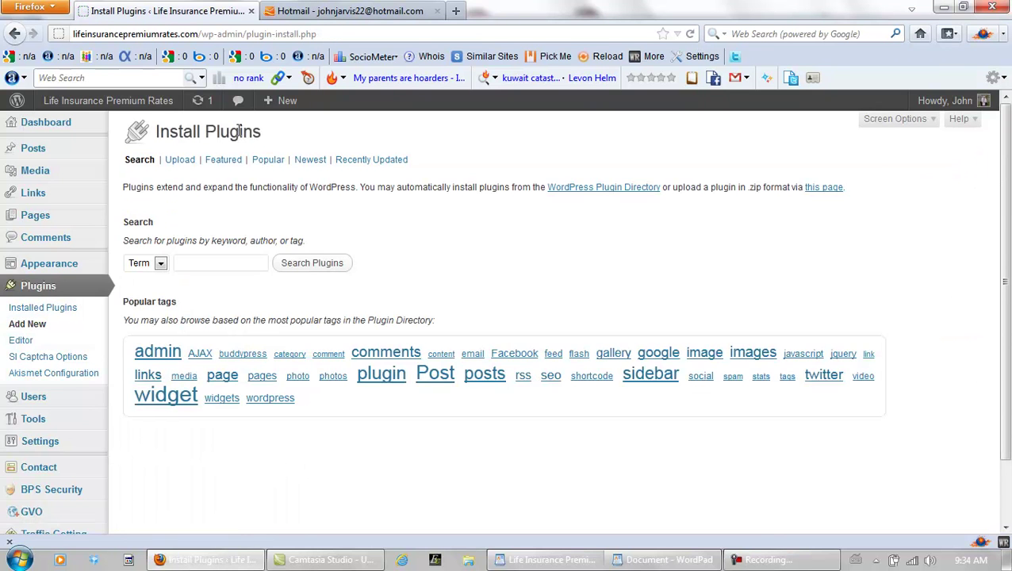
{"action": "left_click", "coordinate": [180, 160]}
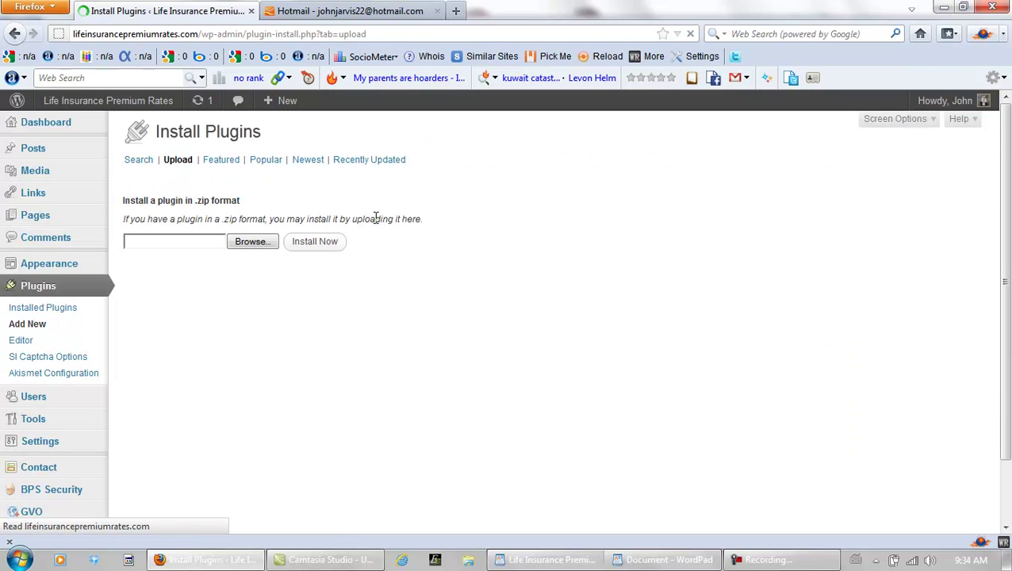
{"action": "left_click", "coordinate": [199, 240]}
{"action": "type", "text": "se"}
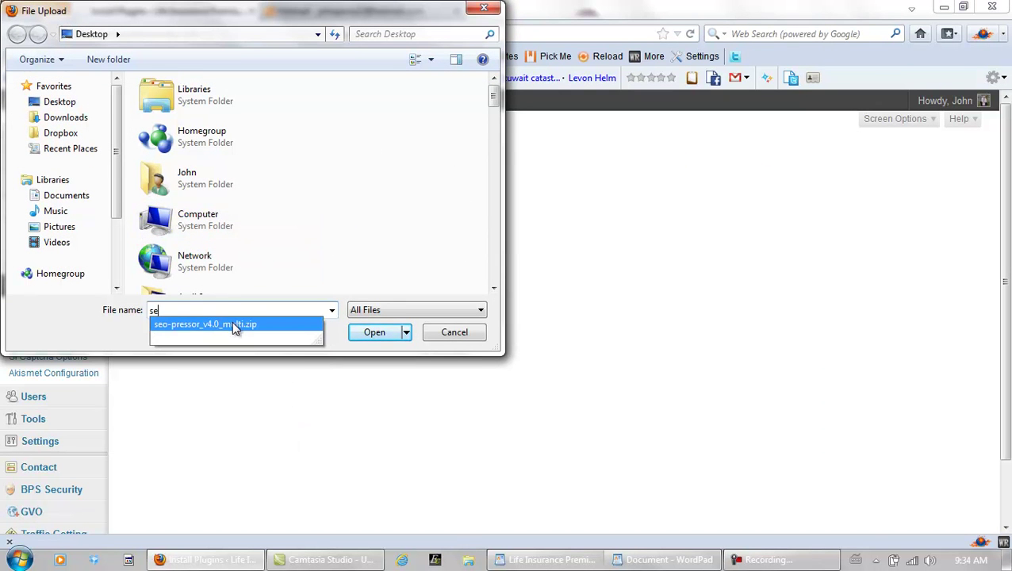
{"action": "left_click", "coordinate": [231, 324]}
{"action": "left_click", "coordinate": [371, 334]}
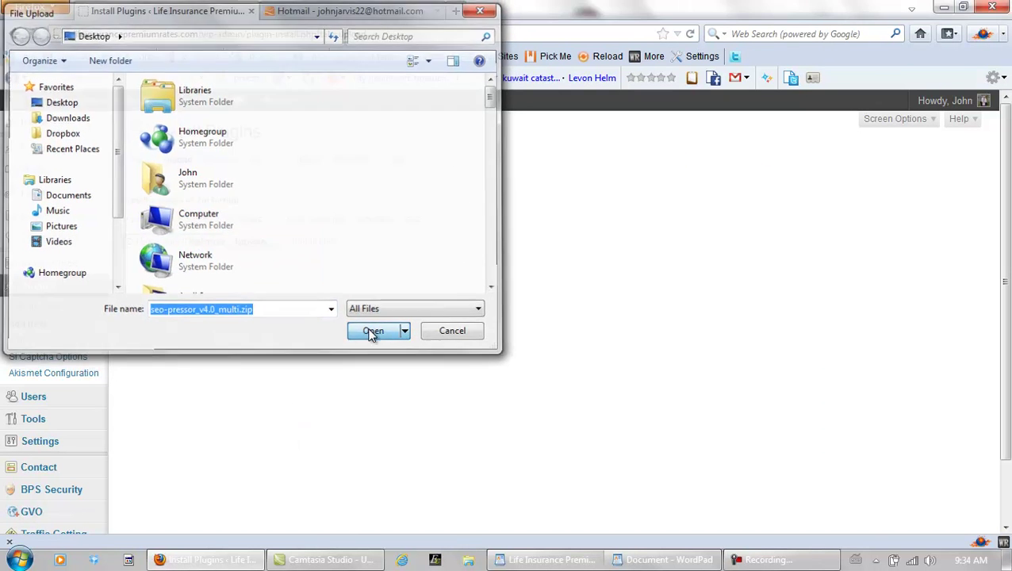
- Install the plugin from seo-pressor_v4.0_multi.zip and activate it
{"action": "left_click", "coordinate": [312, 248]}
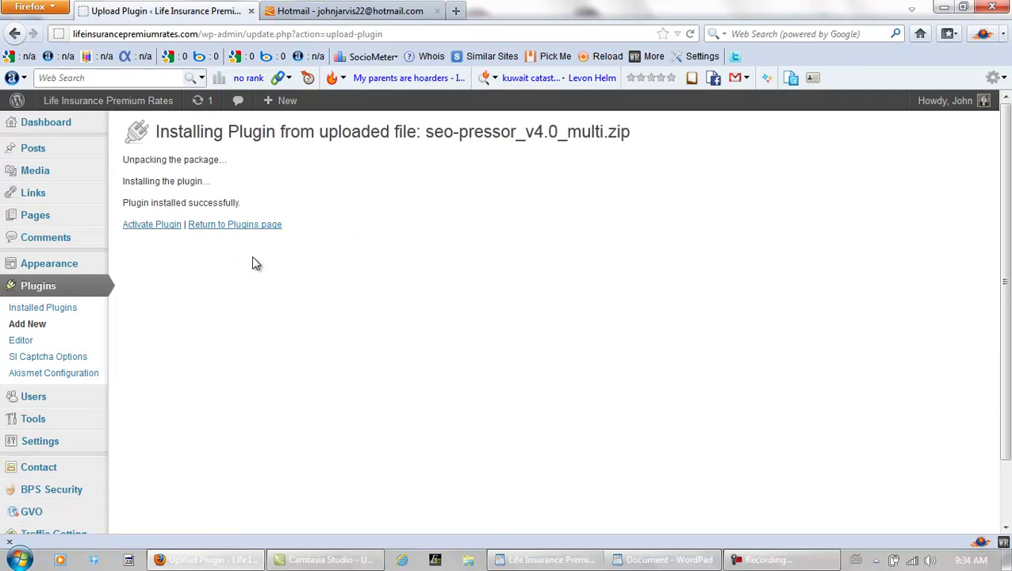
{"action": "left_click", "coordinate": [152, 225]}
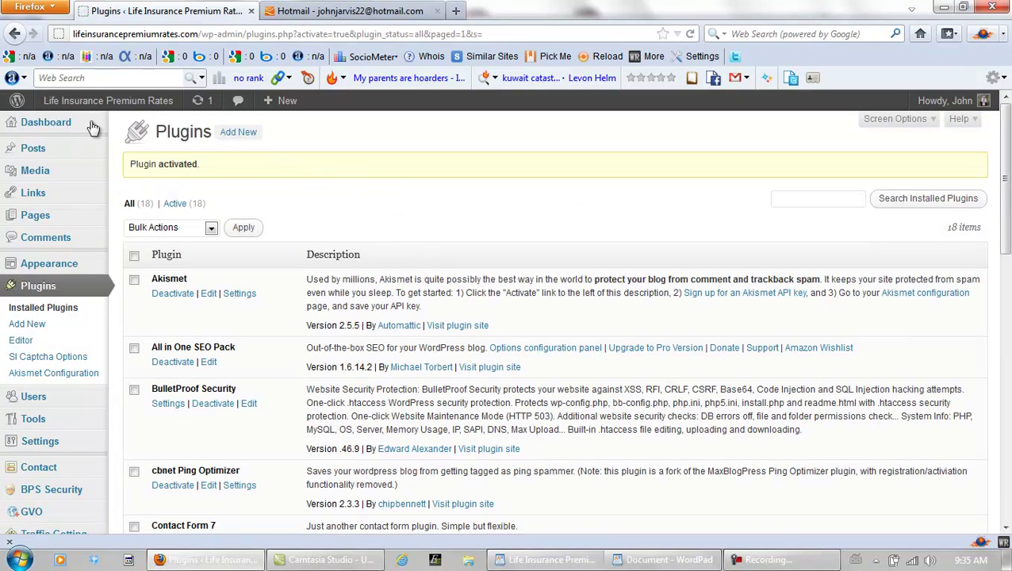
- Open the live site in a new tab, look over its home page, and return to the plugins list
{"action": "mouse_move", "coordinate": [91, 105]}
{"action": "right_click", "coordinate": [66, 131]}
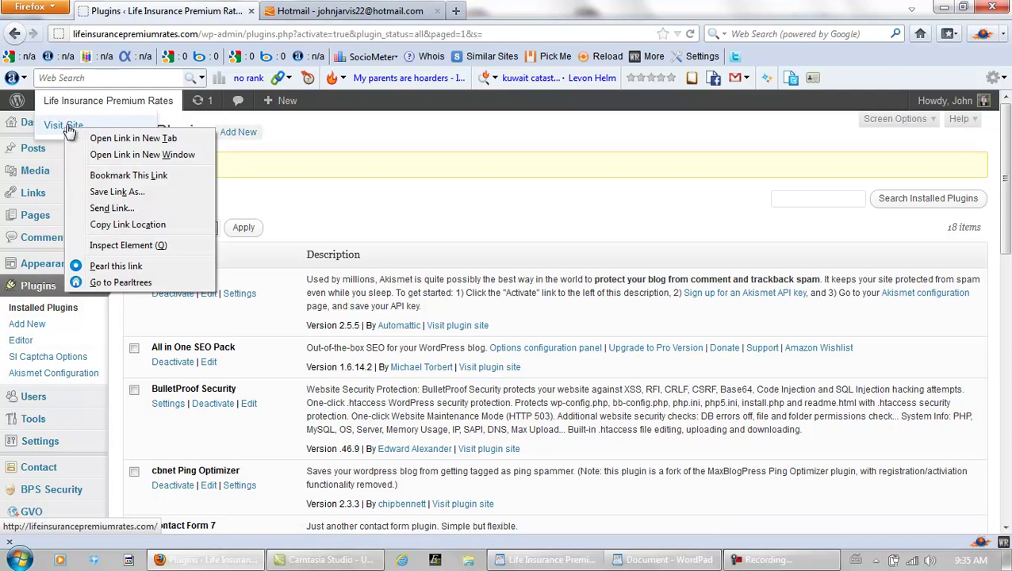
{"action": "left_click", "coordinate": [119, 140]}
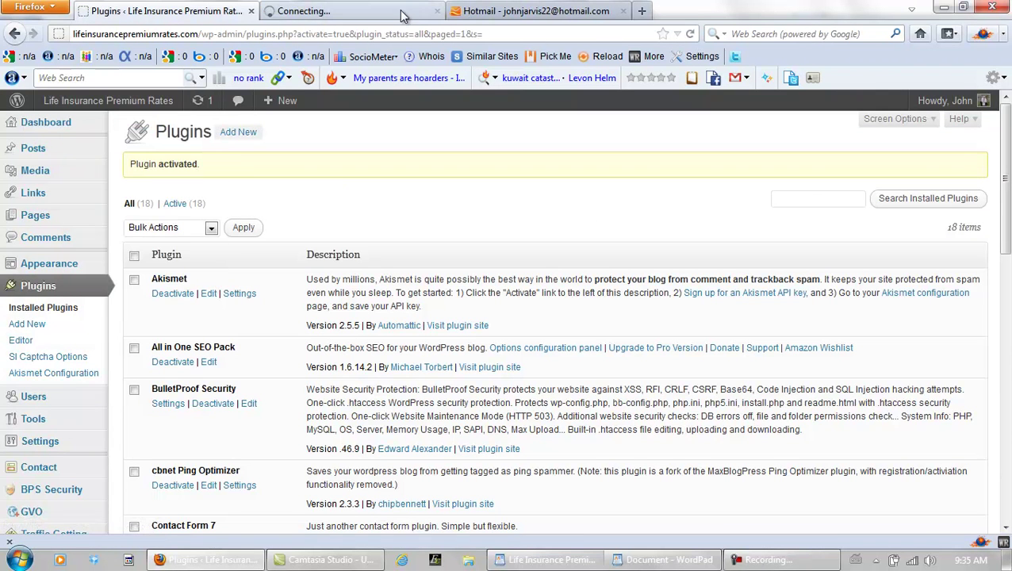
{"action": "left_click", "coordinate": [402, 16]}
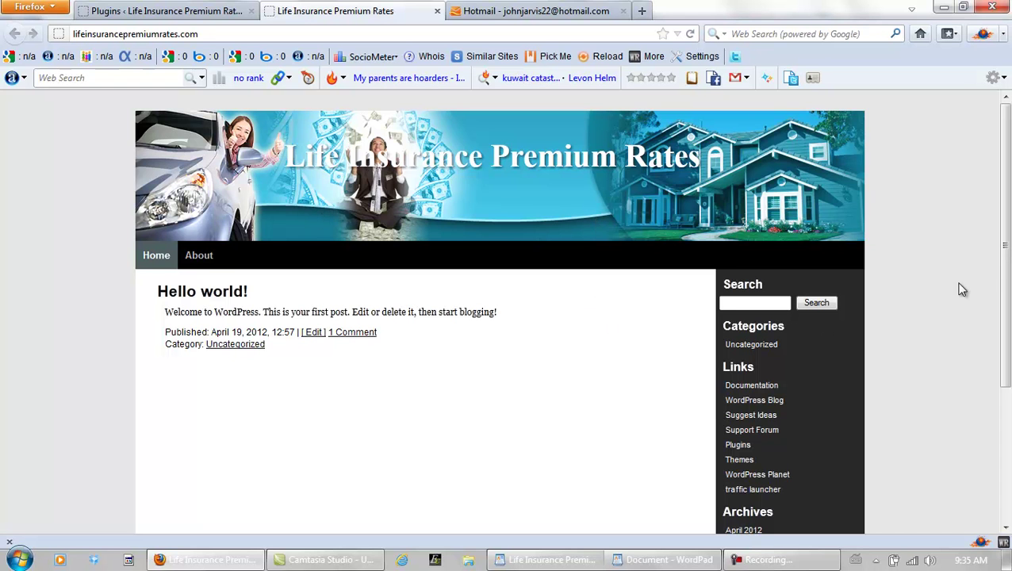
{"action": "mouse_move", "coordinate": [1006, 235]}
{"action": "left_mouse_down"}
{"action": "mouse_move", "coordinate": [1000, 300]}
{"action": "mouse_move", "coordinate": [1009, 226]}
{"action": "left_mouse_up"}
{"action": "left_click", "coordinate": [179, 12]}
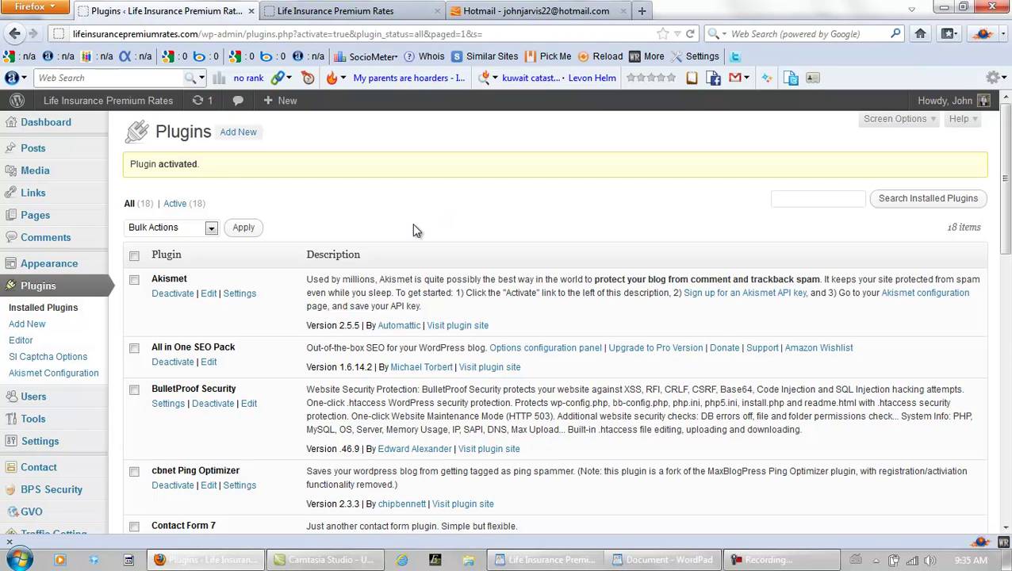
{"action": "left_click", "coordinate": [765, 560]}
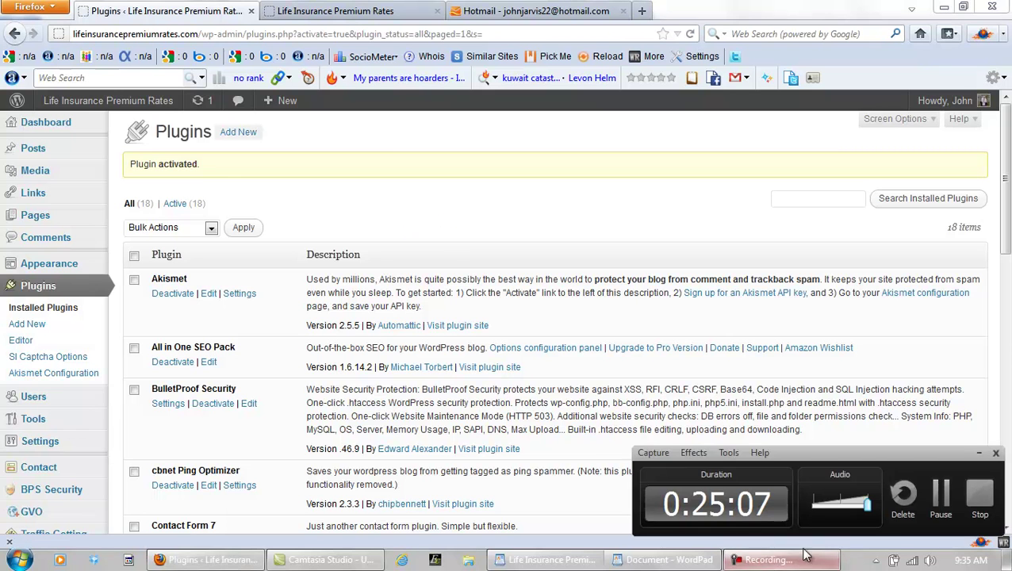
{"action": "left_click", "coordinate": [941, 499]}
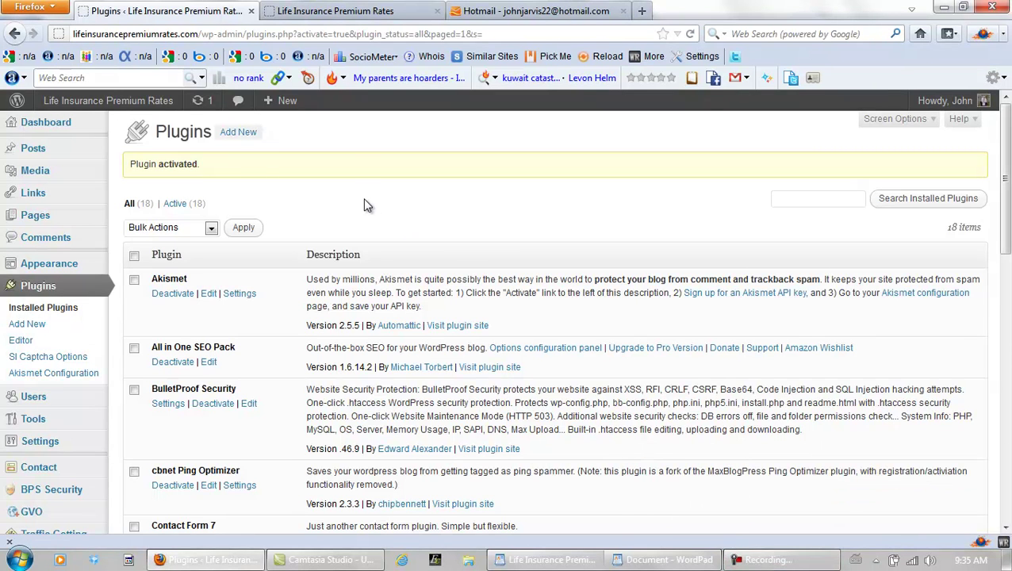
- Open the Header settings of the GVO theme and go to the Header Image gallery
{"action": "scroll", "coordinate": [130, 282], "scroll_direction": "down", "scroll_amount": 4}
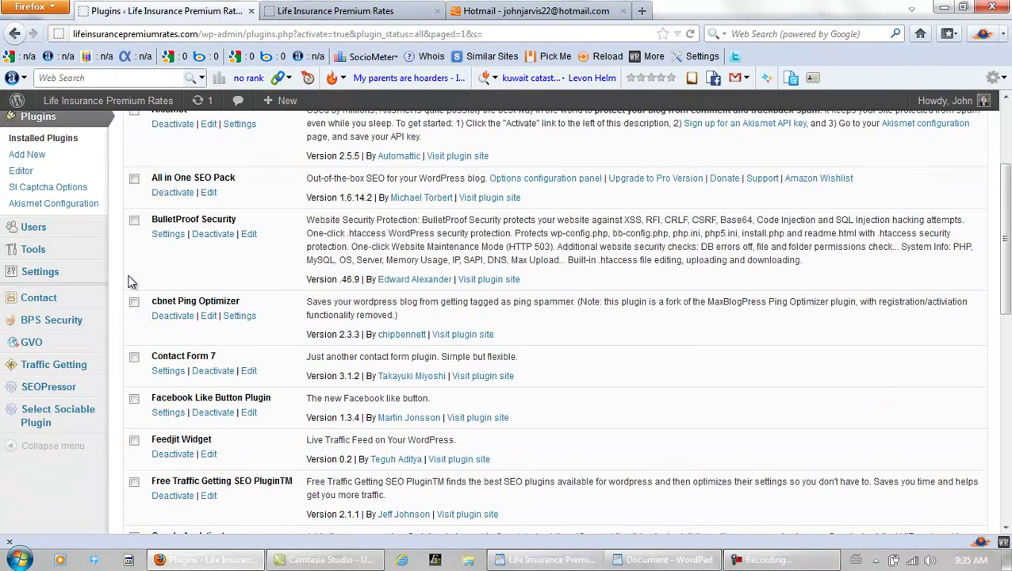
{"action": "scroll", "coordinate": [130, 281], "scroll_direction": "down", "scroll_amount": 2}
{"action": "mouse_move", "coordinate": [24, 260]}
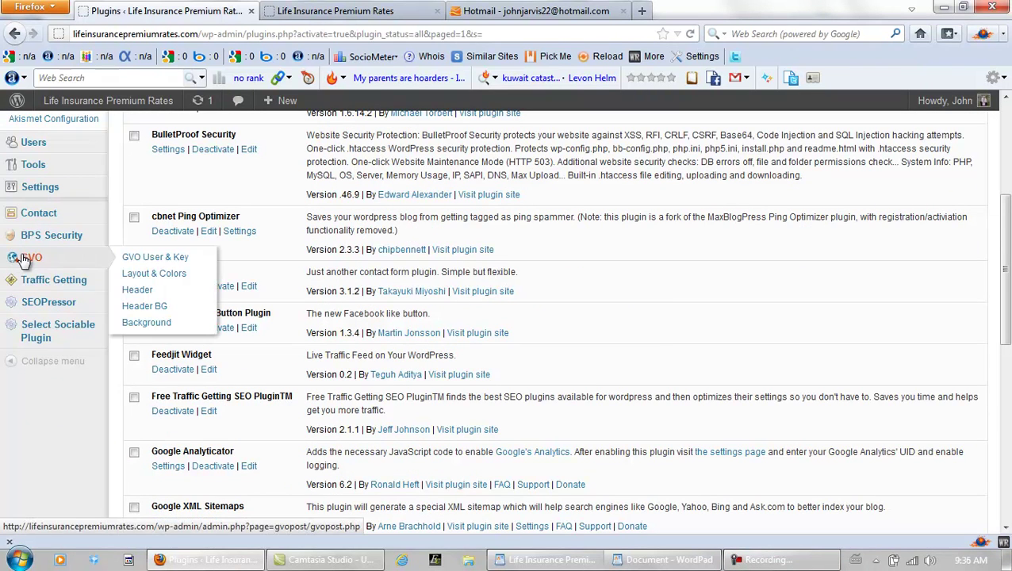
{"action": "left_click", "coordinate": [157, 292]}
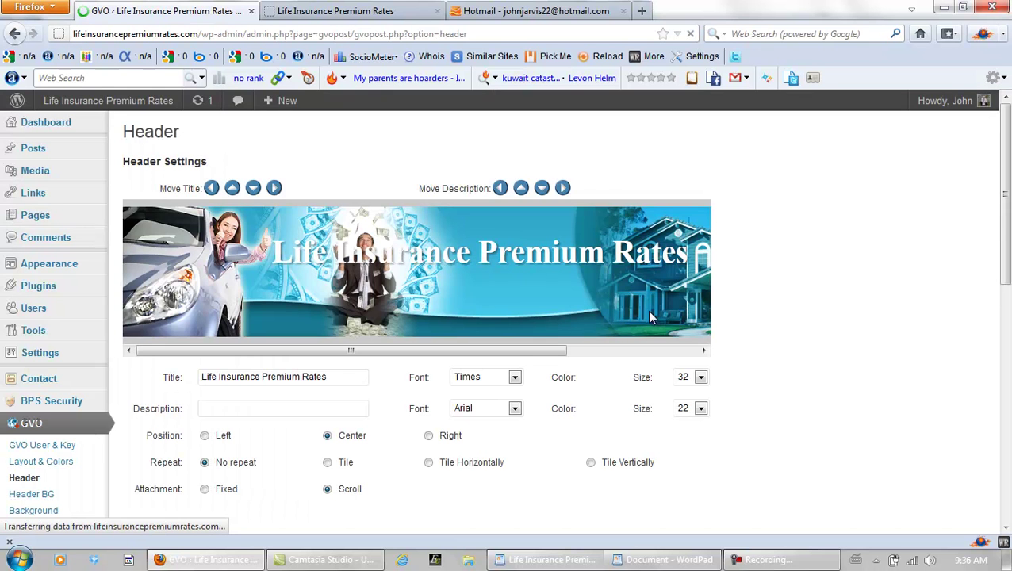
{"action": "scroll", "coordinate": [991, 294], "scroll_direction": "down", "scroll_amount": 8}
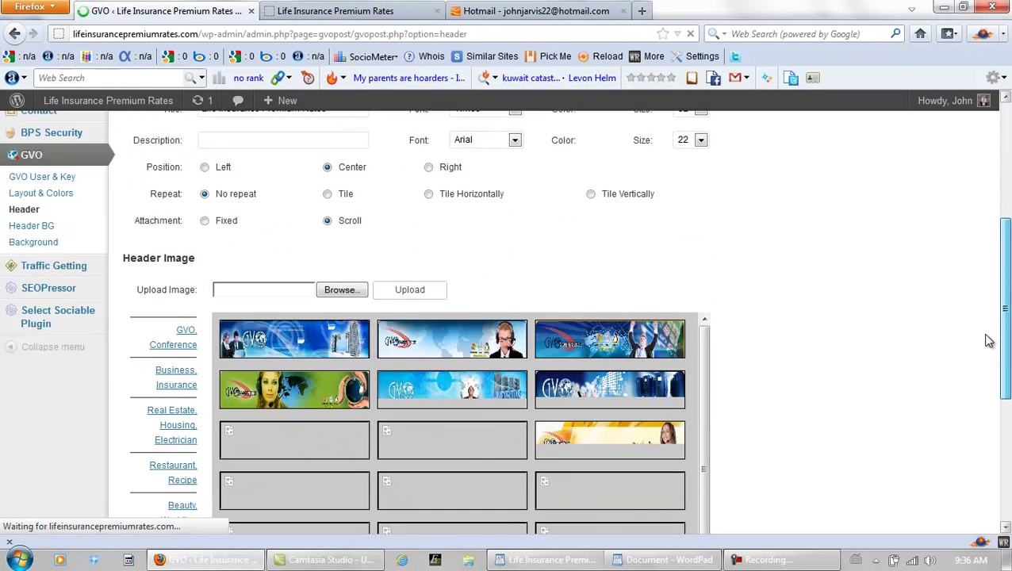
{"action": "scroll", "coordinate": [985, 367], "scroll_direction": "down", "scroll_amount": 2}
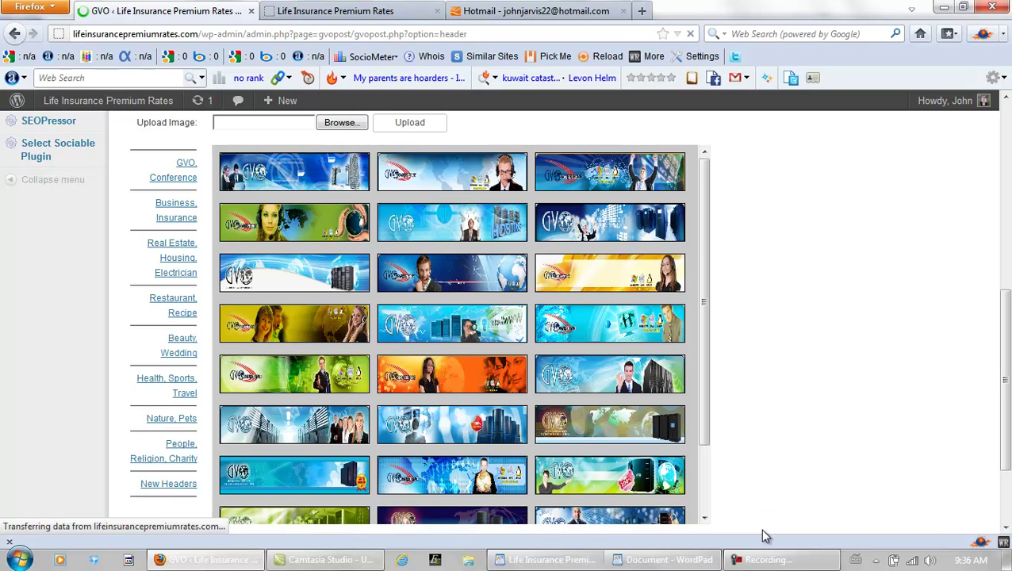
{"action": "left_click", "coordinate": [763, 560]}
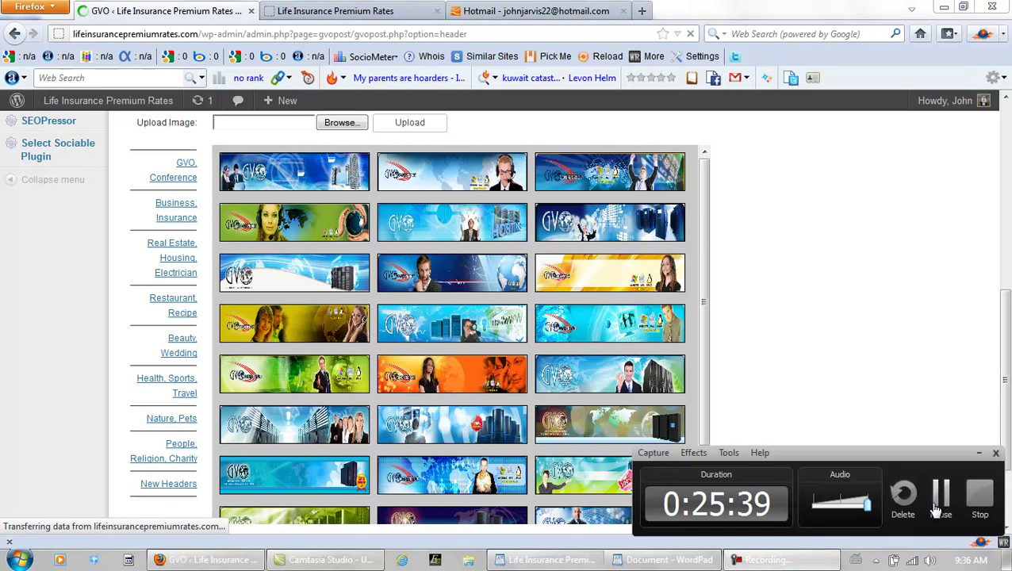
{"action": "left_click", "coordinate": [940, 498]}
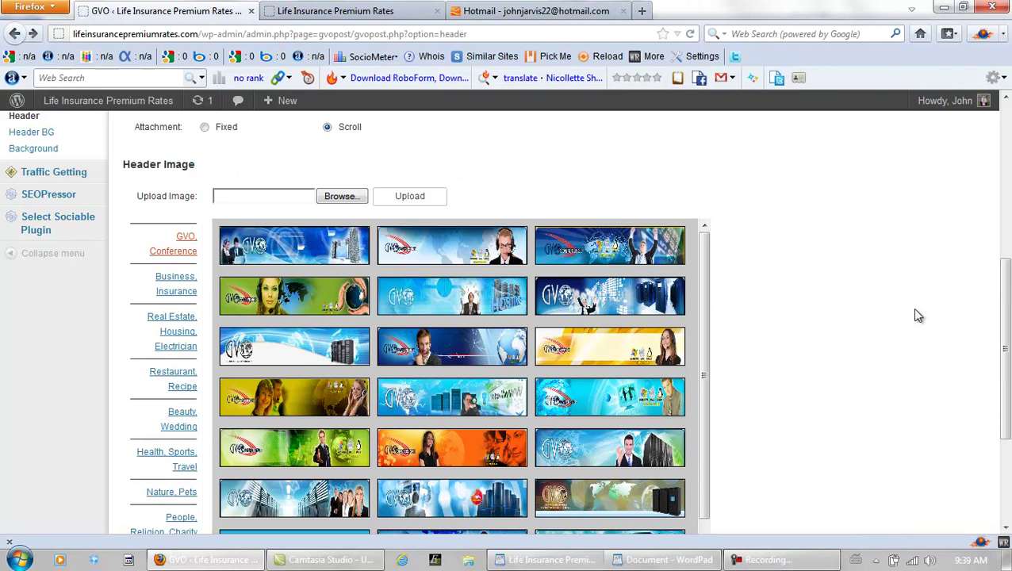
- Show the Business, Insurance category of header images and look through the available designs
{"action": "left_click_drag", "start_coordinate": [1003, 283], "coordinate": [1004, 323]}
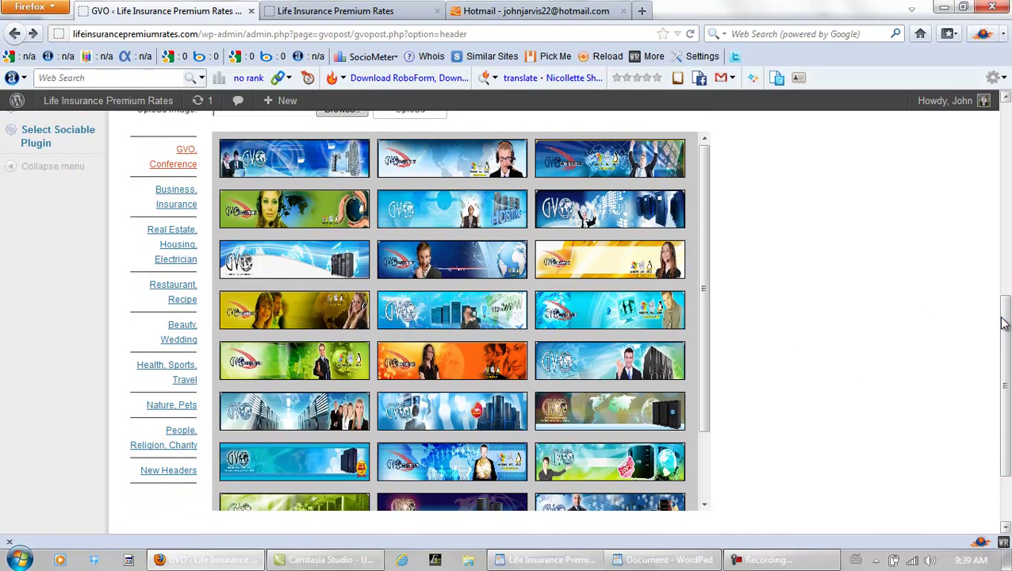
{"action": "left_click", "coordinate": [168, 211]}
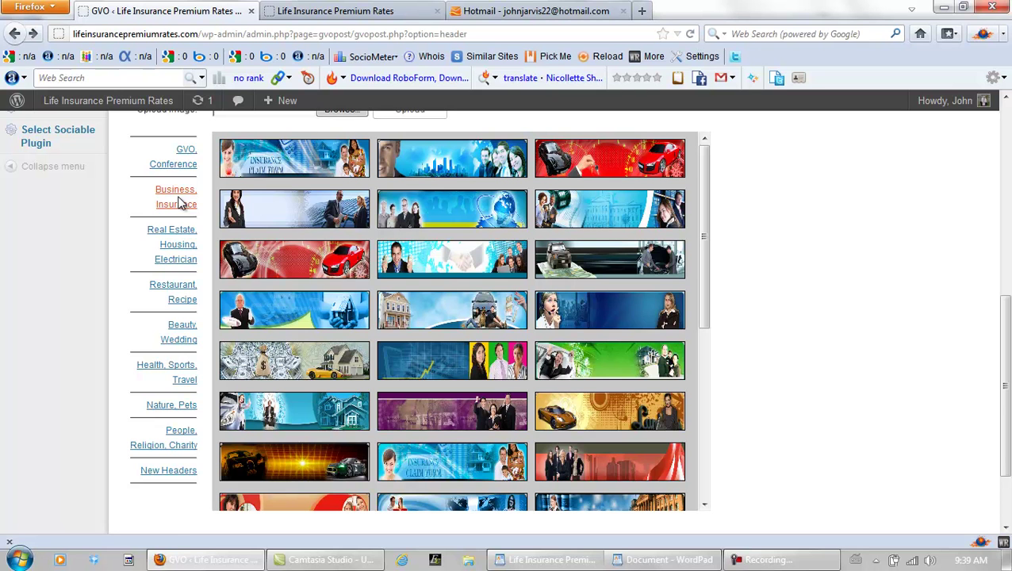
{"action": "left_click_drag", "start_coordinate": [1008, 351], "coordinate": [1007, 363]}
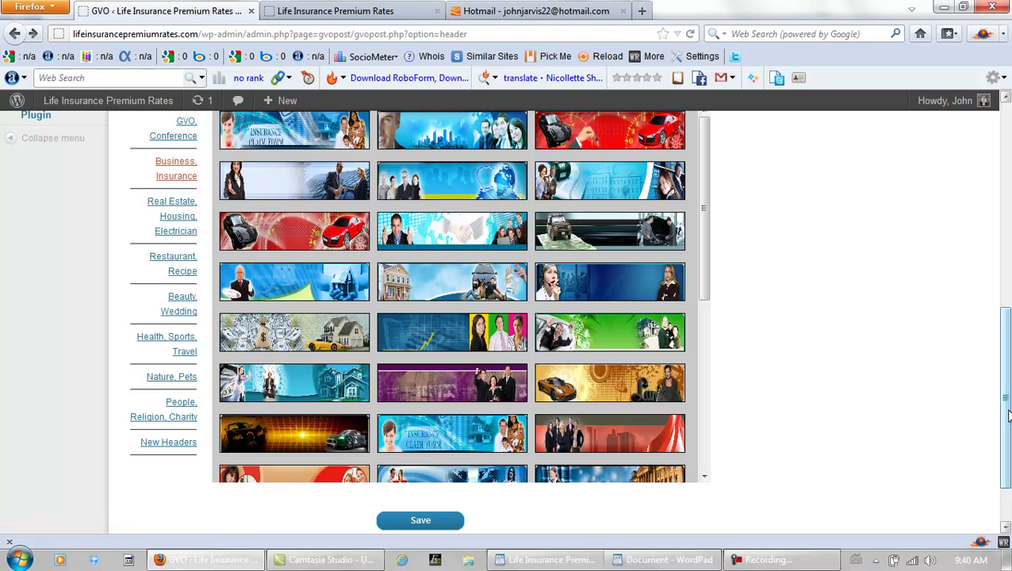
{"action": "left_click_drag", "start_coordinate": [1008, 414], "coordinate": [1008, 319]}
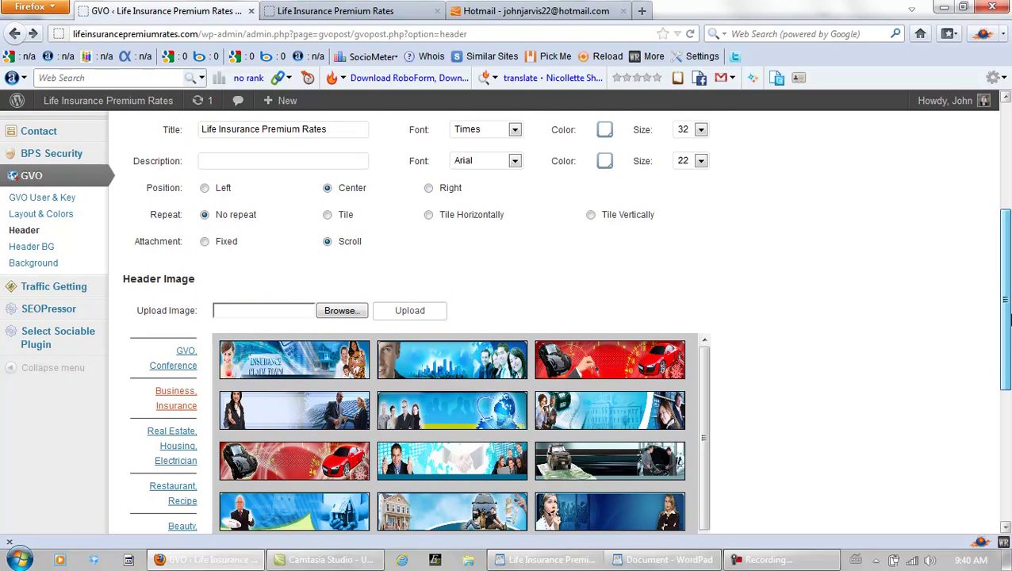
{"action": "left_click_drag", "start_coordinate": [1009, 319], "coordinate": [1005, 387]}
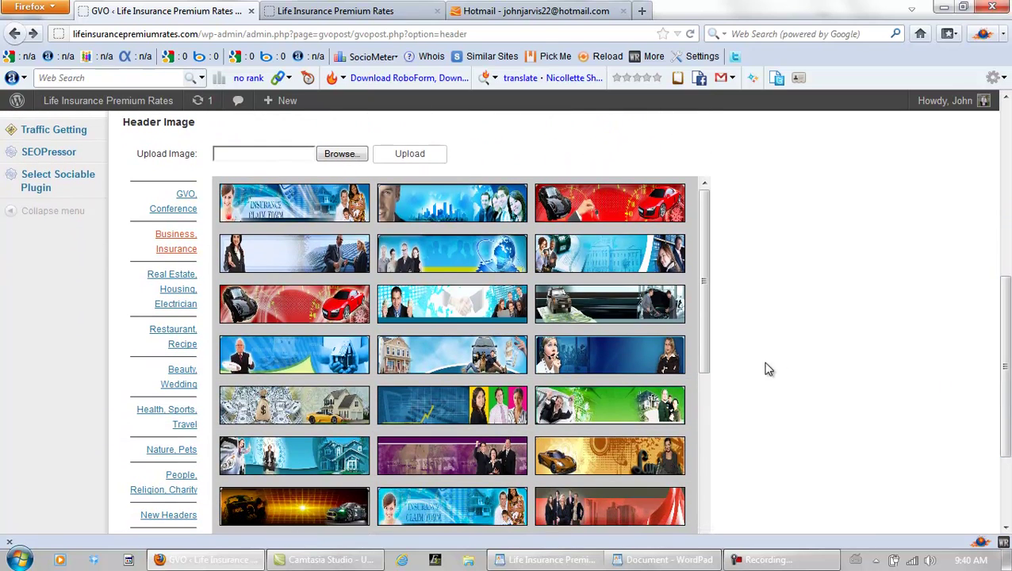
{"action": "left_click_drag", "start_coordinate": [715, 283], "coordinate": [747, 227]}
{"action": "left_click_drag", "start_coordinate": [1005, 284], "coordinate": [1006, 329]}
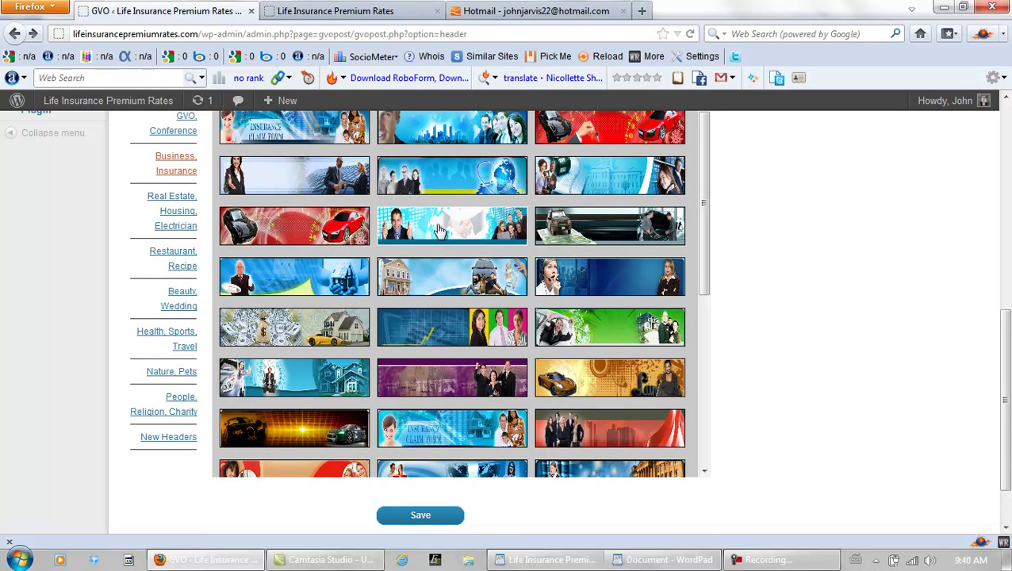
{"action": "mouse_move", "coordinate": [707, 231]}
{"action": "left_mouse_down"}
{"action": "mouse_move", "coordinate": [702, 408]}
{"action": "mouse_move", "coordinate": [712, 222]}
{"action": "left_mouse_up"}
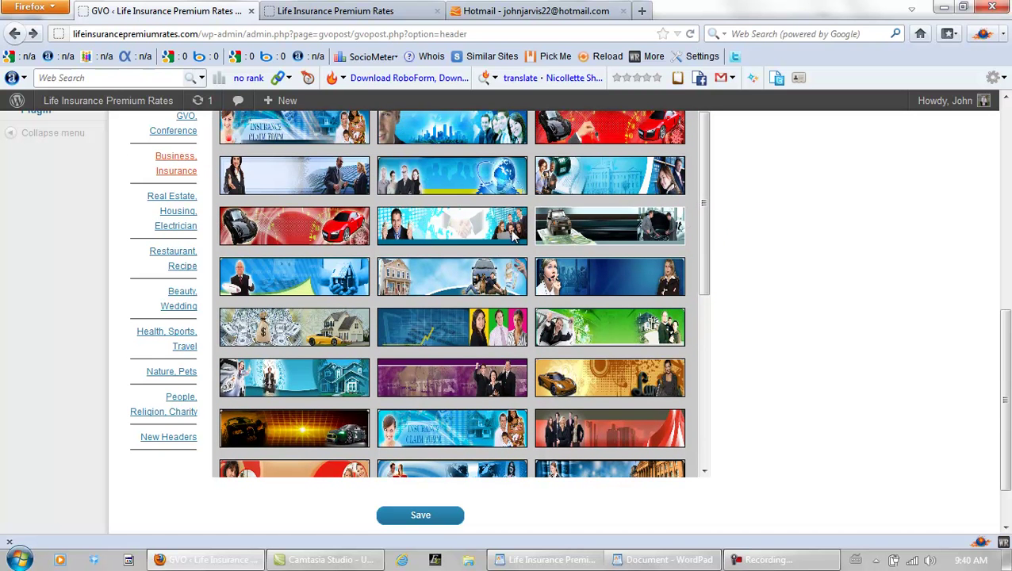
- View the header image with the handshake and the man holding cash at full size, and choose it as the site header
{"action": "right_click", "coordinate": [421, 228]}
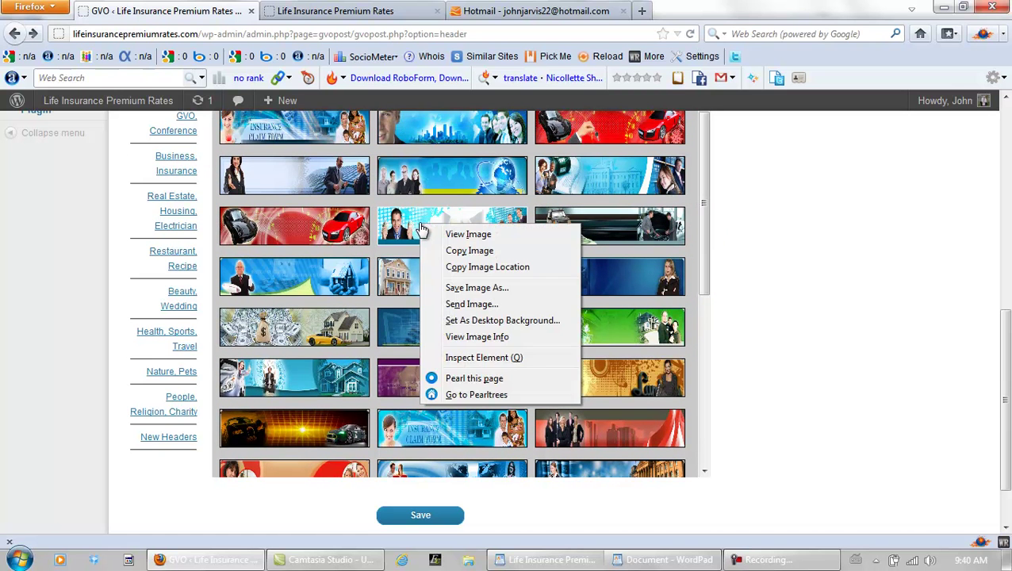
{"action": "left_click", "coordinate": [476, 235]}
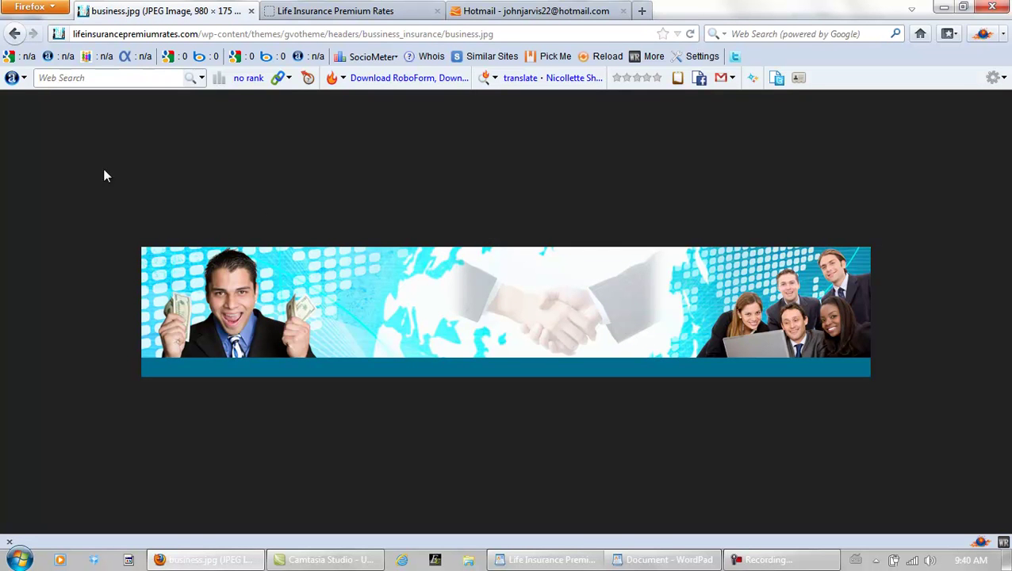
{"action": "left_click", "coordinate": [16, 34]}
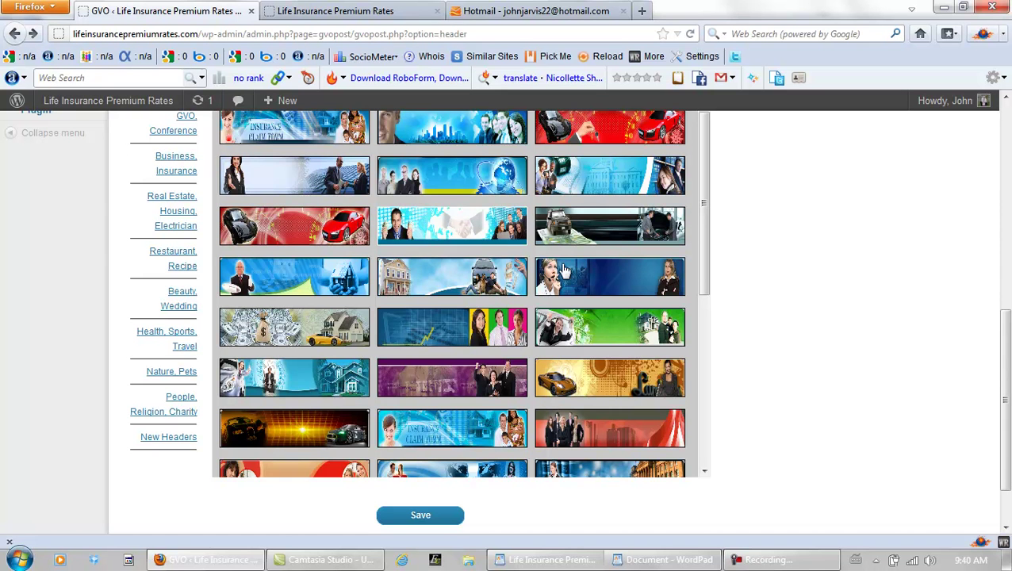
{"action": "left_click_drag", "start_coordinate": [1007, 417], "coordinate": [1006, 242]}
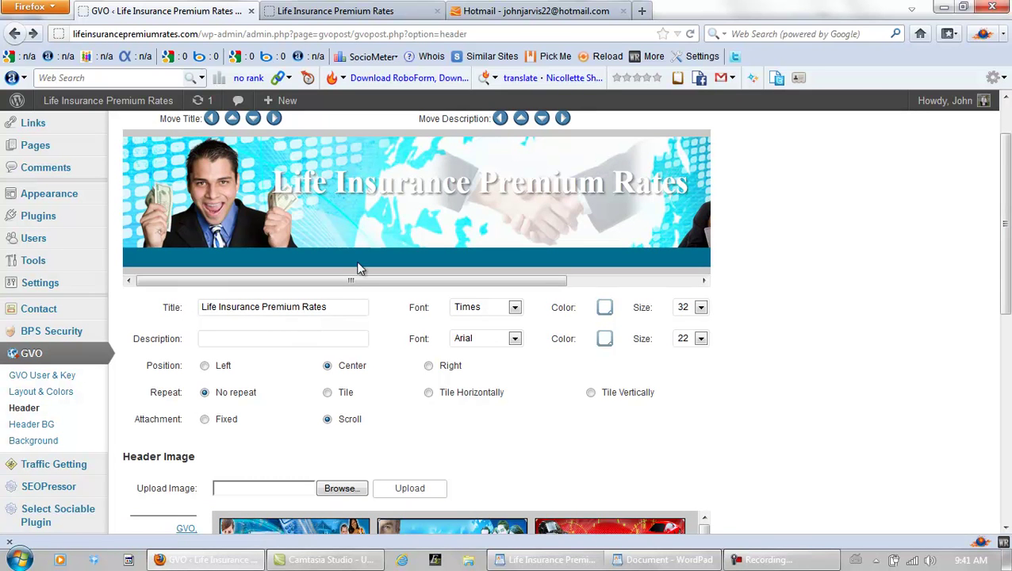
- Set the header description to "Life Insurance Quotes In Canada"
{"action": "left_click", "coordinate": [306, 339]}
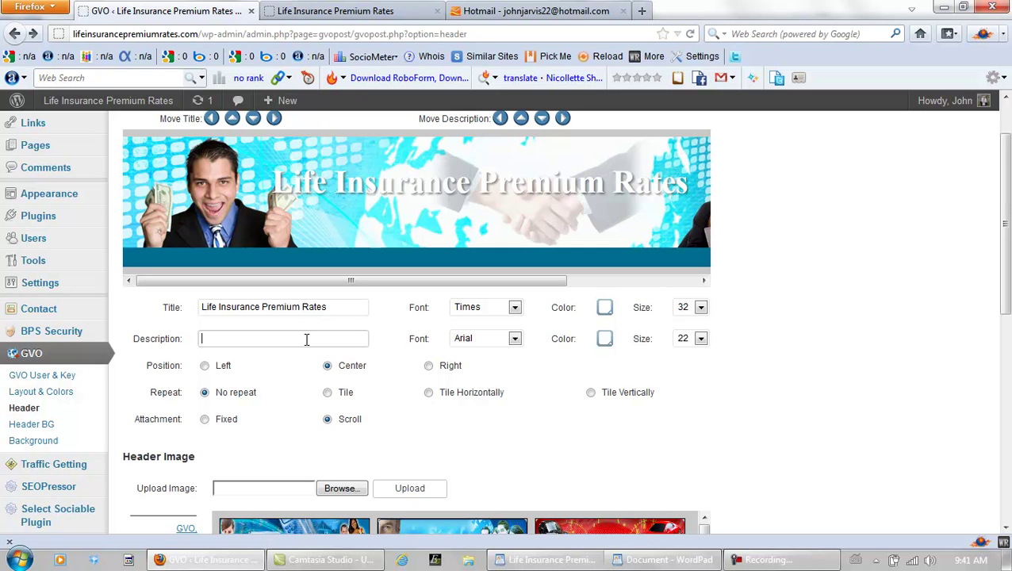
{"action": "left_click", "coordinate": [766, 559]}
{"action": "left_click", "coordinate": [238, 340]}
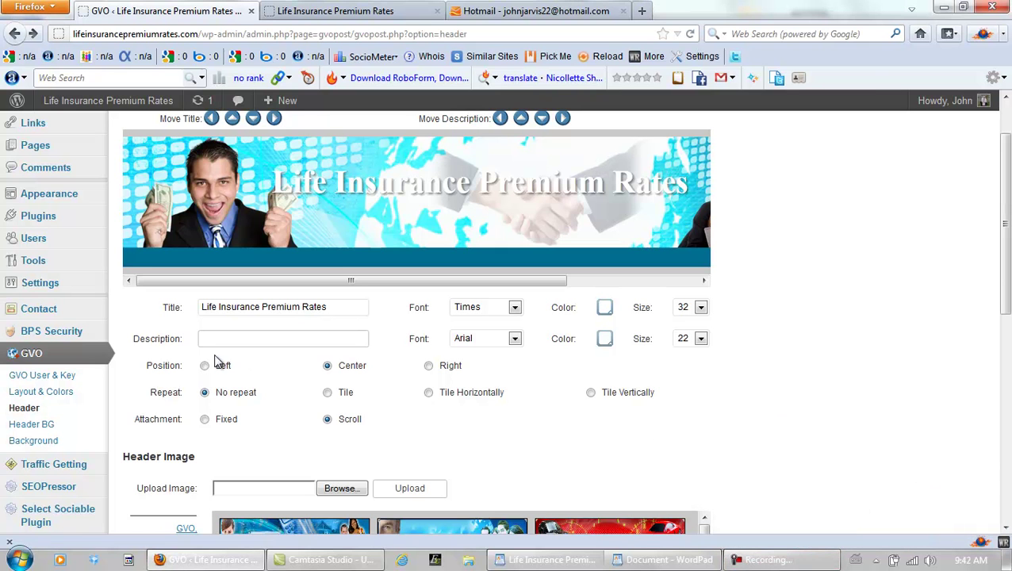
{"action": "left_click", "coordinate": [245, 339]}
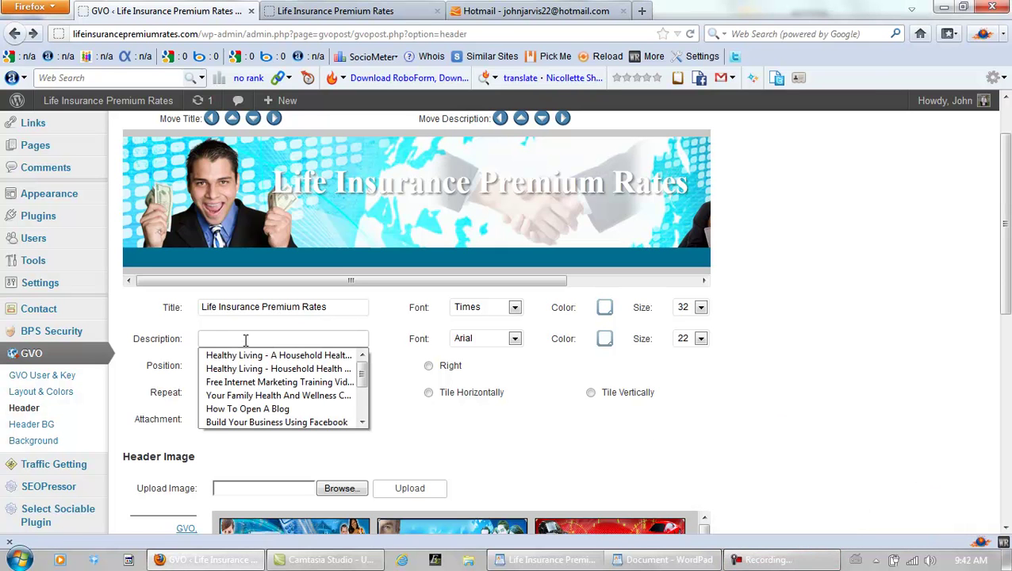
{"action": "type", "text": "Life Insurance Quotes In Canada"}
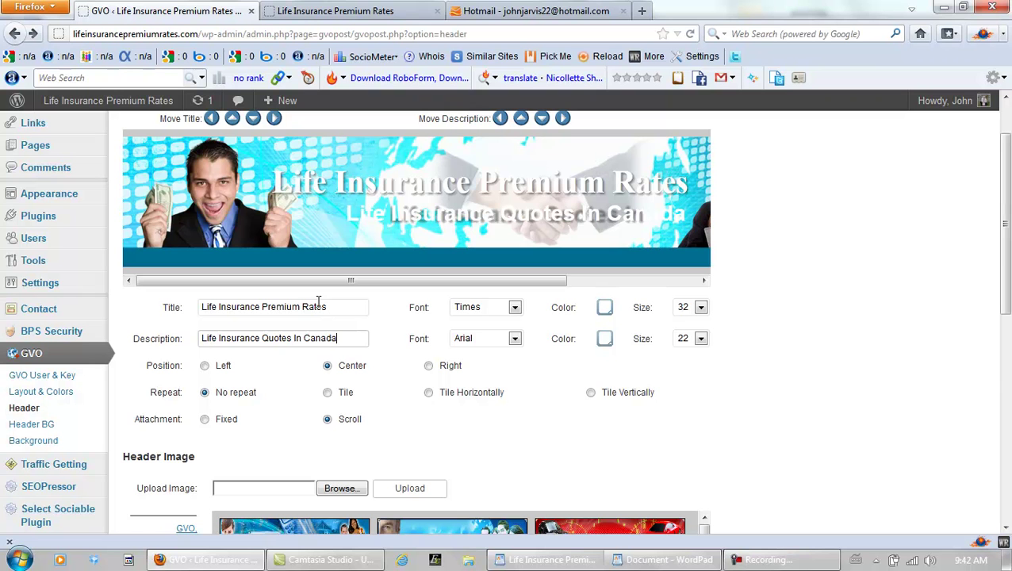
- Close the old site preview tab and the Hotmail tab, keeping the GVO header settings open
{"action": "left_click_drag", "start_coordinate": [1005, 288], "coordinate": [1008, 276]}
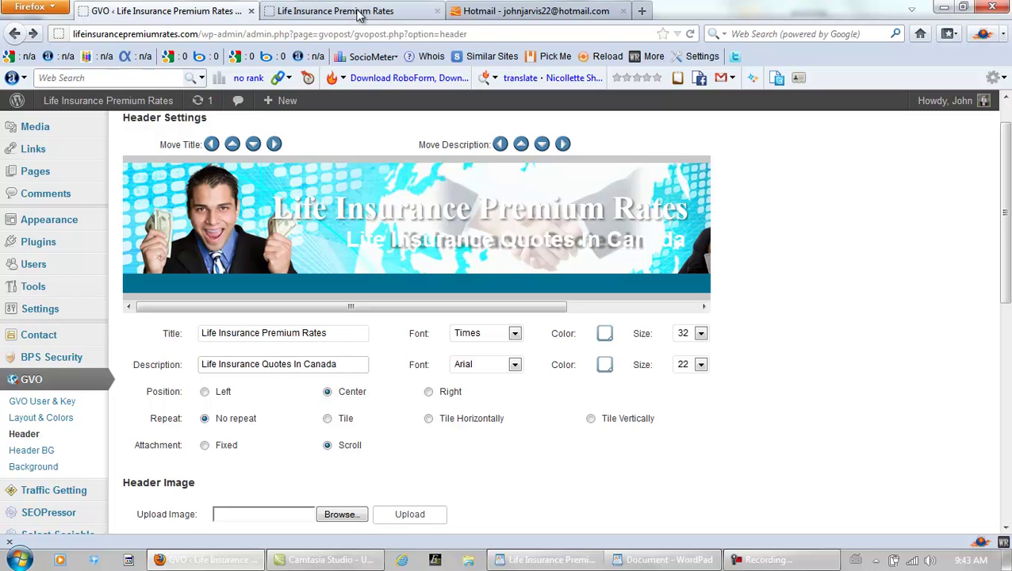
{"action": "left_click", "coordinate": [437, 11]}
{"action": "left_click", "coordinate": [437, 11]}
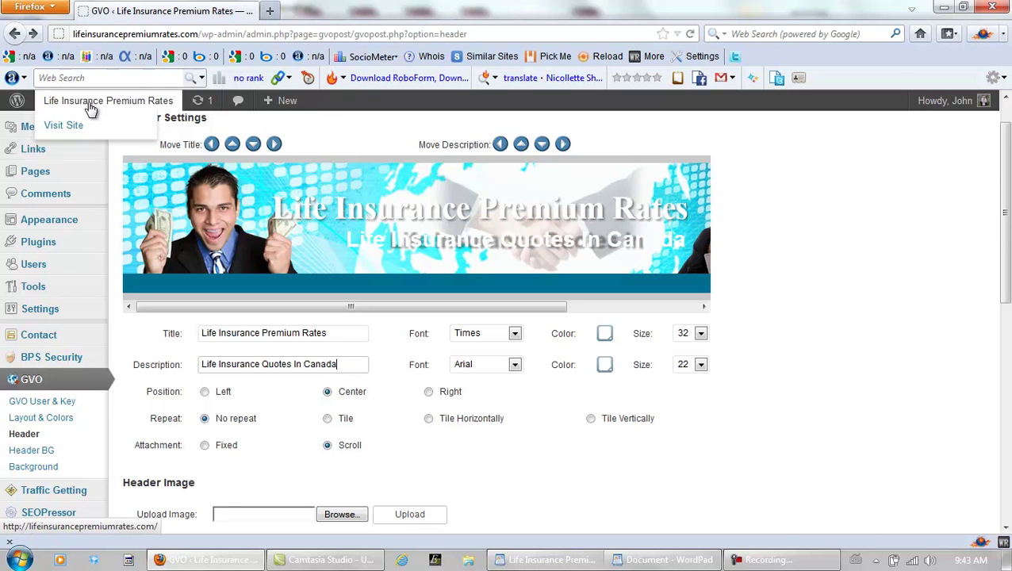
- Save the header settings and open the live site in a new tab to check the header
{"action": "left_click_drag", "start_coordinate": [1002, 197], "coordinate": [1003, 417]}
{"action": "left_click", "coordinate": [420, 446]}
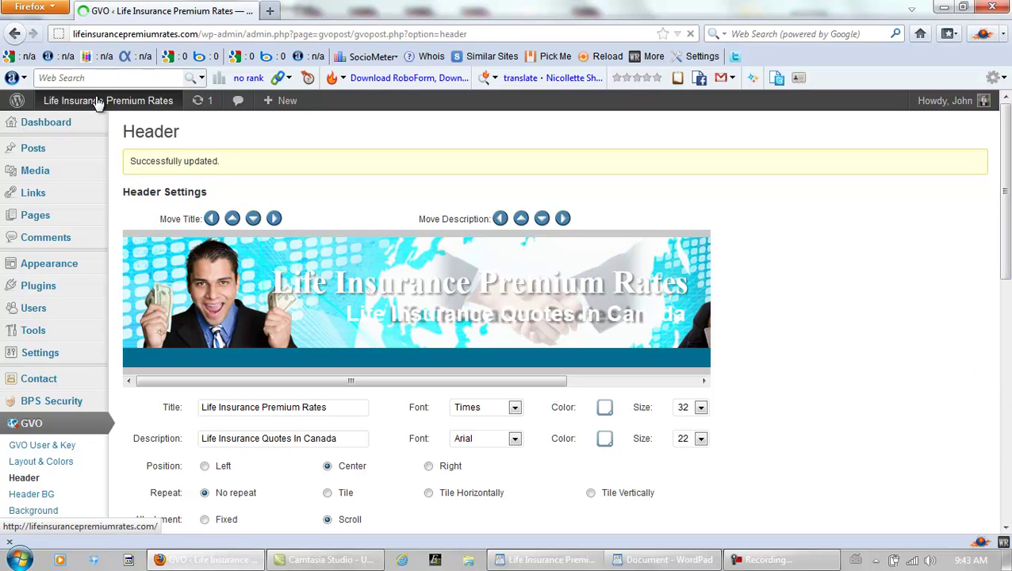
{"action": "mouse_move", "coordinate": [63, 102]}
{"action": "right_click", "coordinate": [74, 129]}
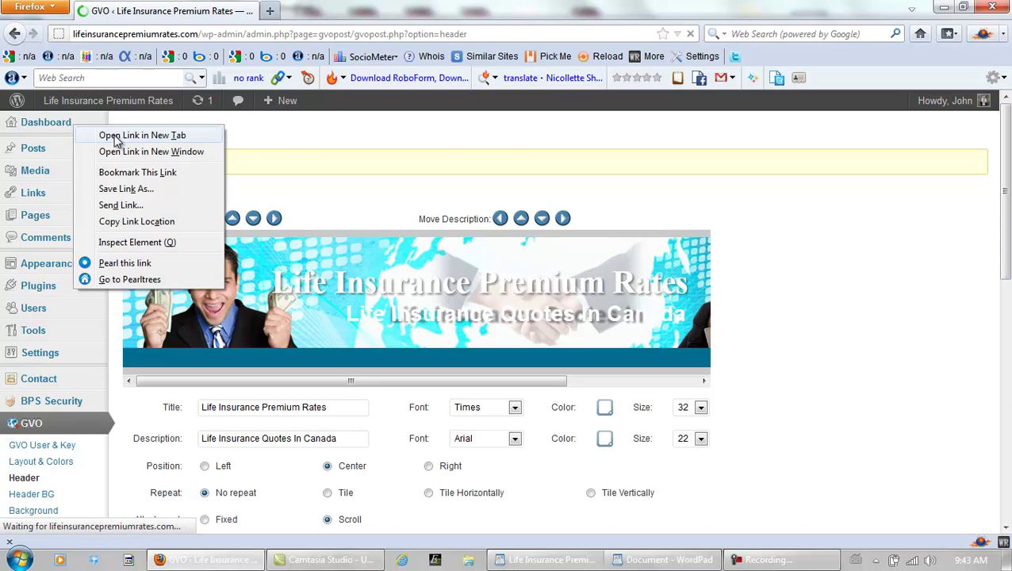
{"action": "left_click", "coordinate": [104, 133]}
{"action": "left_click", "coordinate": [316, 14]}
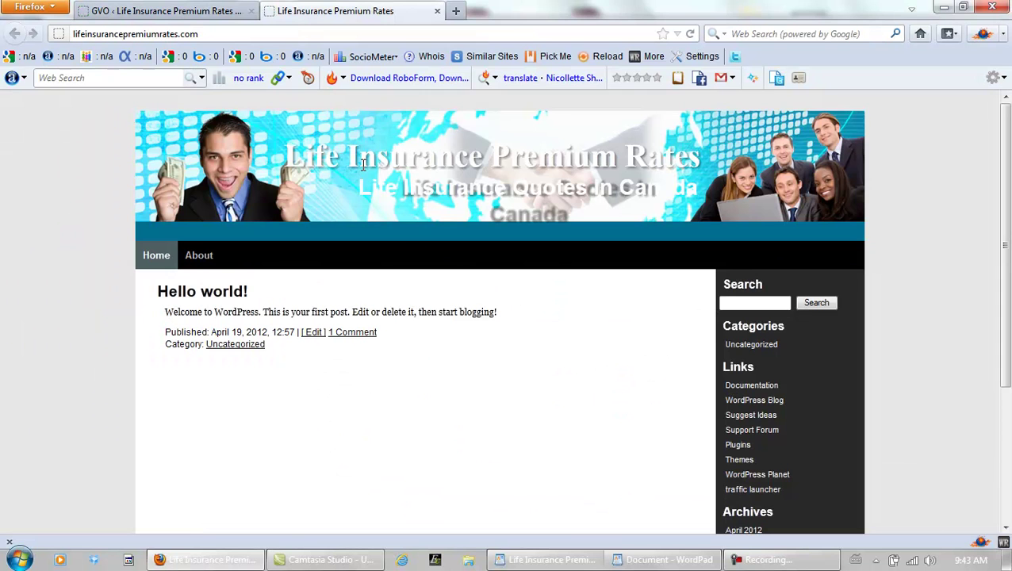
- Return to the GVO header settings and move the header title up ten increments, close to the banner's upper edge
{"action": "left_click_drag", "start_coordinate": [701, 164], "coordinate": [367, 206]}
{"action": "left_click", "coordinate": [628, 330]}
{"action": "left_click", "coordinate": [208, 16]}
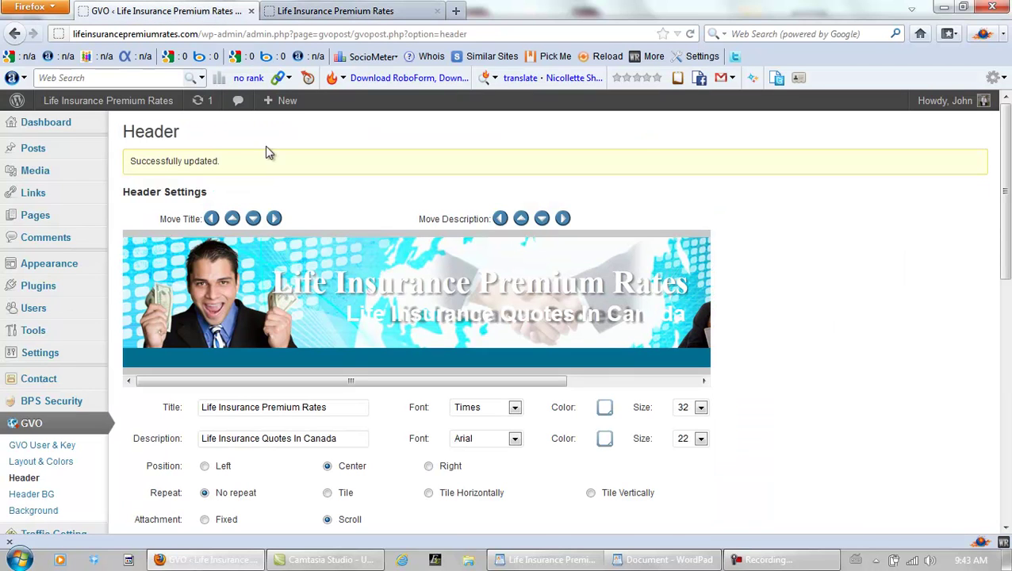
{"action": "left_click", "coordinate": [232, 219]}
{"action": "left_click", "coordinate": [232, 218]}
{"action": "left_click", "coordinate": [233, 218]}
{"action": "left_click", "coordinate": [233, 218]}
{"action": "left_click", "coordinate": [232, 219]}
{"action": "left_click", "coordinate": [232, 219]}
{"action": "left_click", "coordinate": [232, 218]}
{"action": "left_click", "coordinate": [233, 219]}
{"action": "left_click", "coordinate": [232, 219]}
{"action": "left_click", "coordinate": [232, 219]}
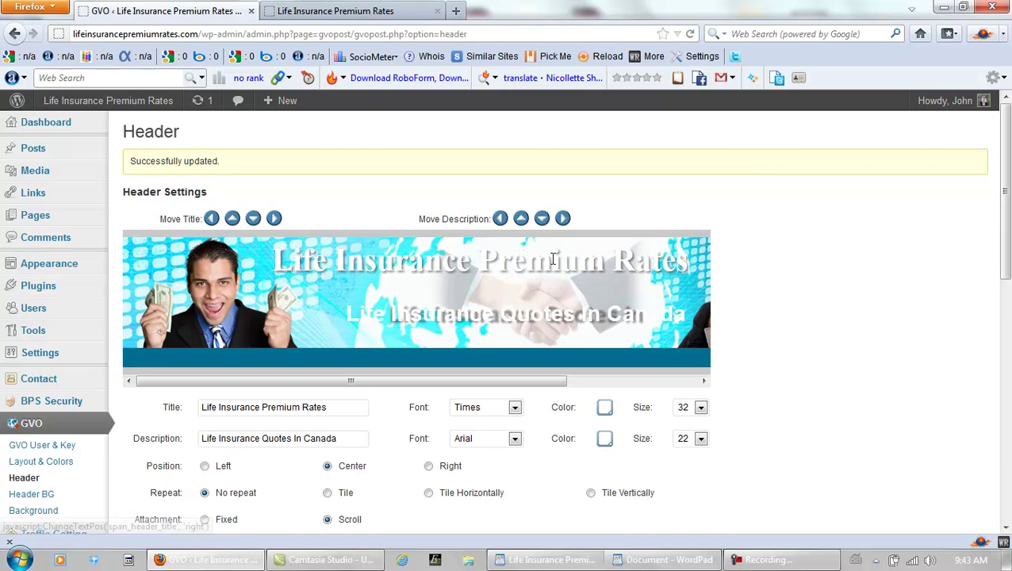
- Move the header description down five increments, toward the lower part of the banner image
{"action": "left_click", "coordinate": [541, 221]}
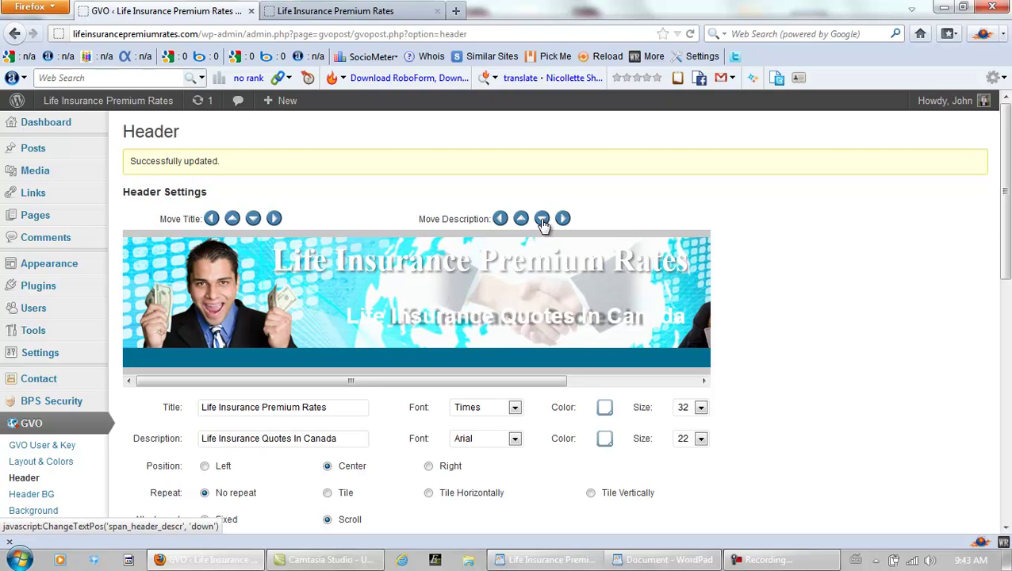
{"action": "left_click", "coordinate": [541, 220]}
{"action": "left_click", "coordinate": [541, 221]}
{"action": "left_click", "coordinate": [542, 220]}
{"action": "left_click", "coordinate": [541, 220]}
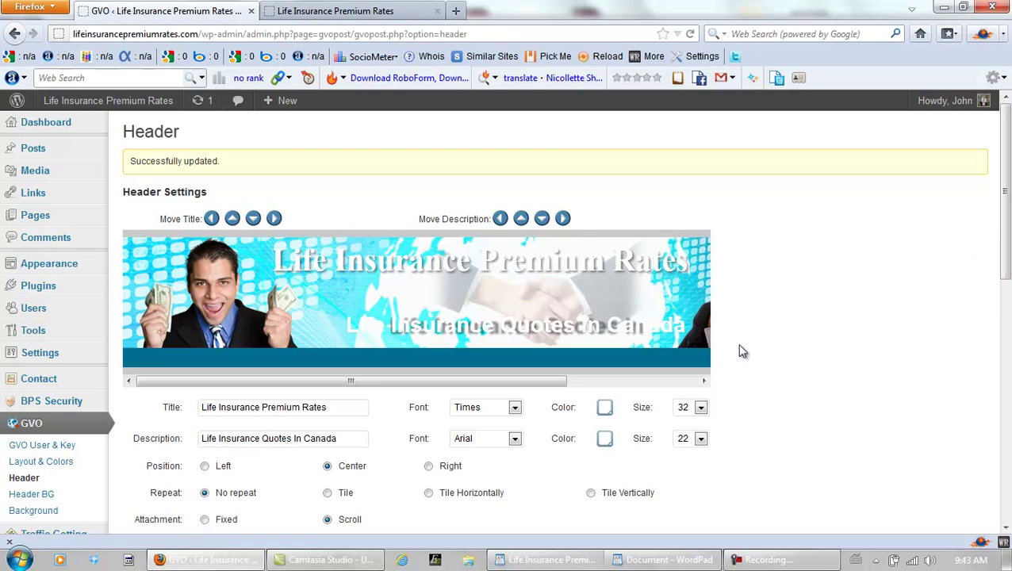
- Set the header title's text color to near-black, #050405
{"action": "left_click_drag", "start_coordinate": [1005, 232], "coordinate": [1005, 256]}
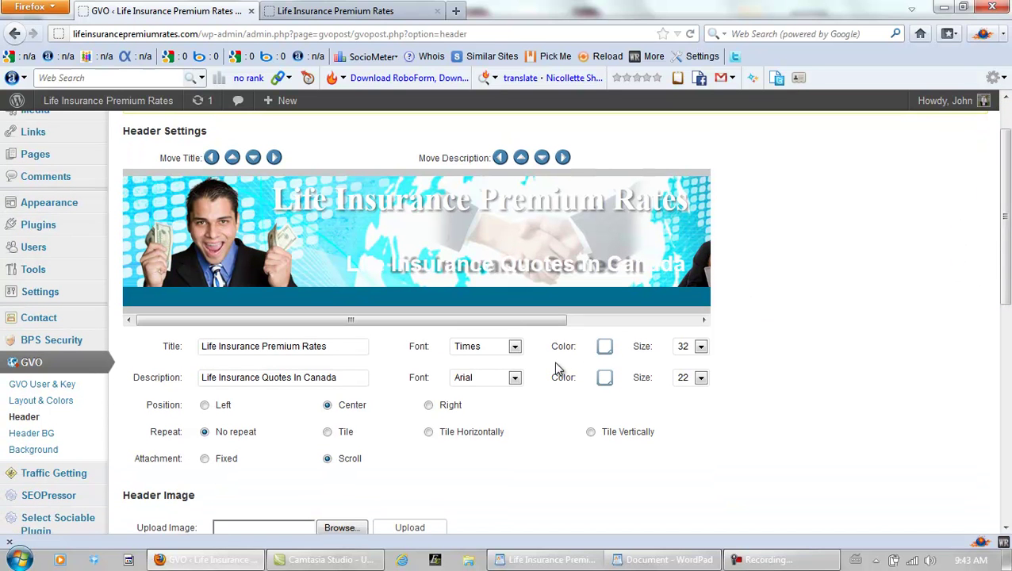
{"action": "left_click", "coordinate": [607, 348]}
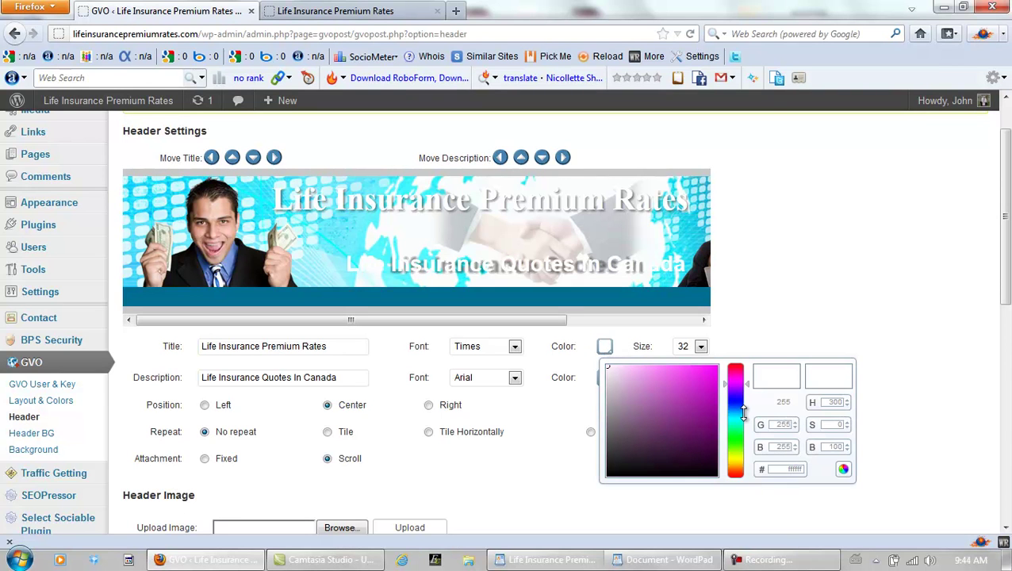
{"action": "left_click_drag", "start_coordinate": [609, 366], "coordinate": [620, 473]}
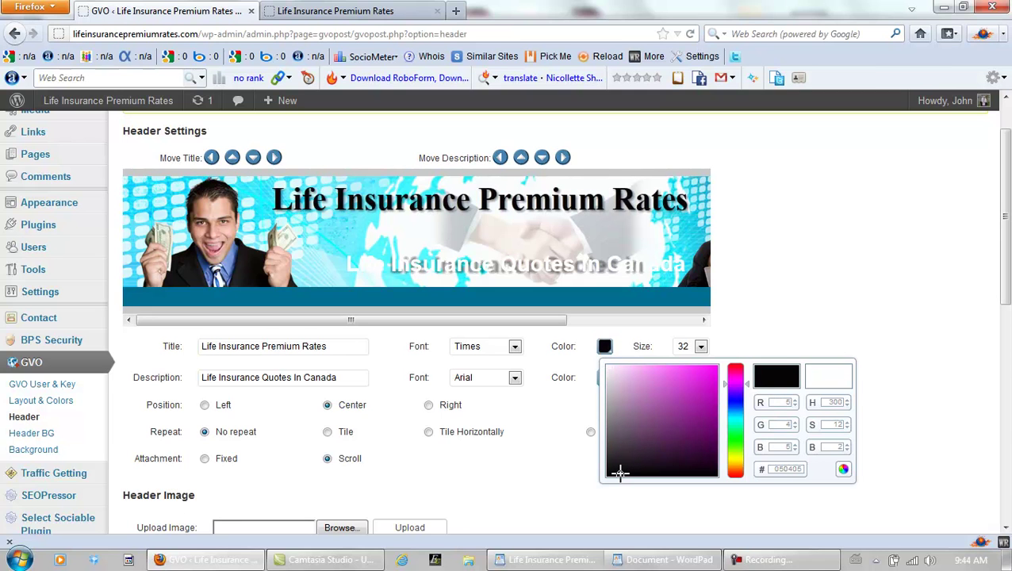
{"action": "left_click", "coordinate": [903, 214]}
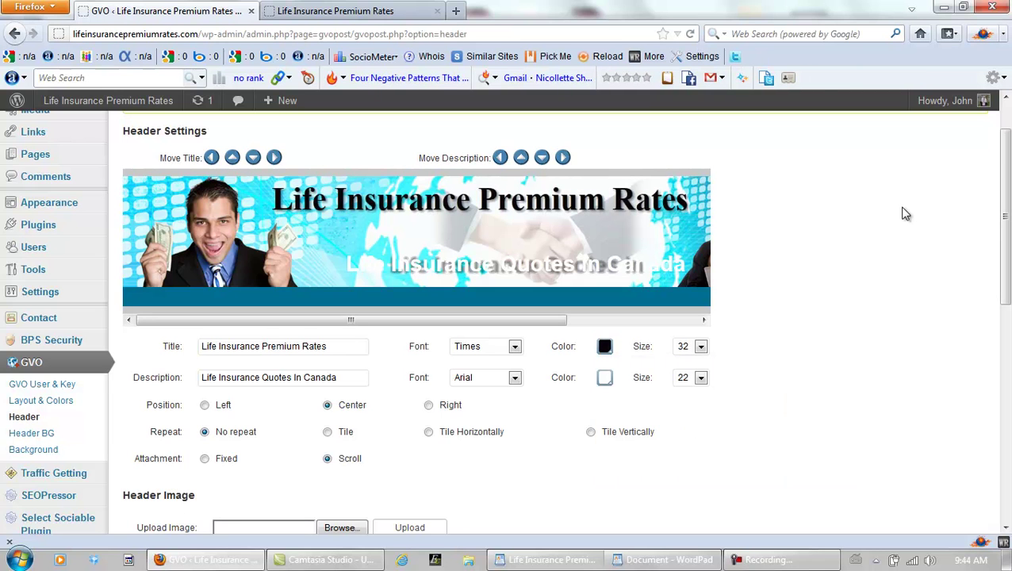
- Set the header description's text color to near-black, #171417
{"action": "left_click", "coordinate": [608, 378]}
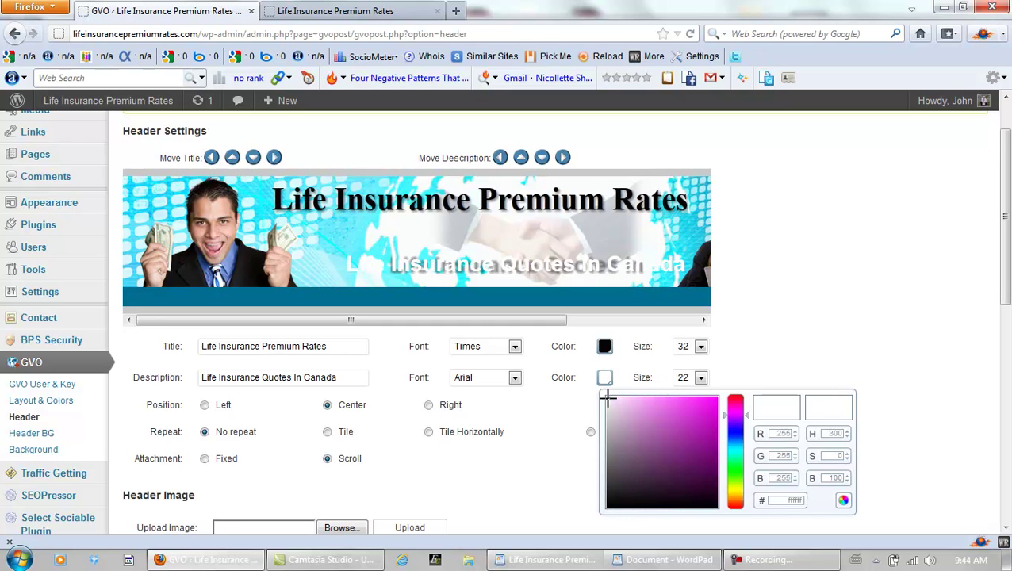
{"action": "left_click_drag", "start_coordinate": [608, 398], "coordinate": [622, 497]}
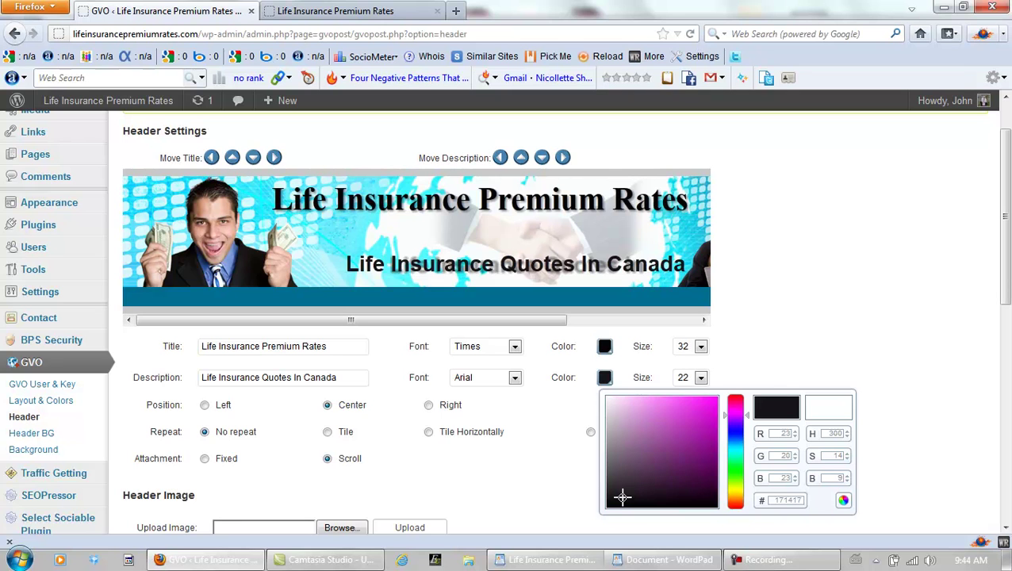
{"action": "left_click", "coordinate": [816, 254]}
- Move the header title five increments to the right, away from the man holding cash
{"action": "left_click_drag", "start_coordinate": [1007, 206], "coordinate": [1007, 211]}
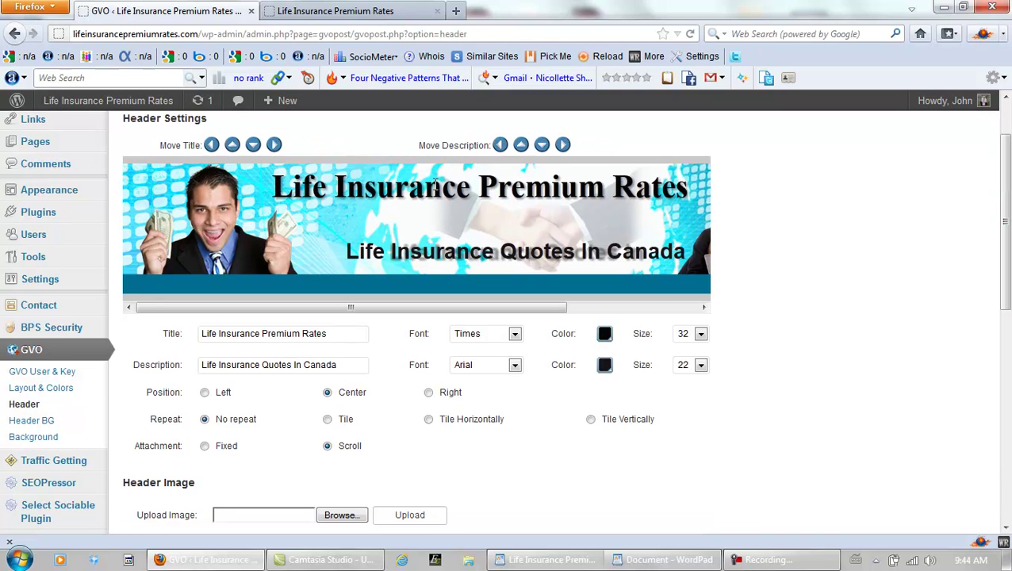
{"action": "left_click", "coordinate": [336, 333]}
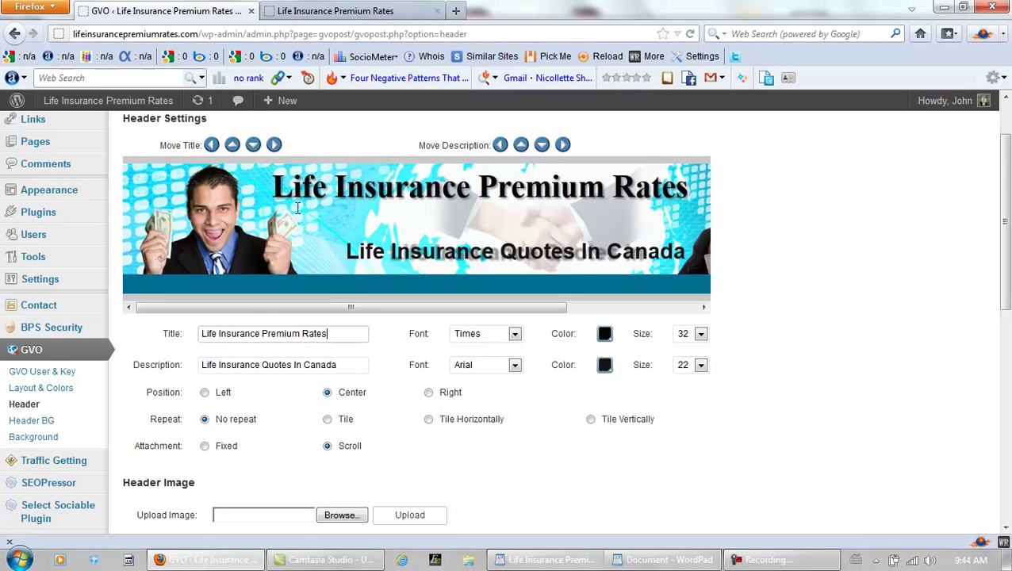
{"action": "left_click", "coordinate": [273, 145]}
{"action": "left_click", "coordinate": [274, 145]}
{"action": "left_click", "coordinate": [273, 145]}
{"action": "left_click", "coordinate": [273, 145]}
{"action": "left_click", "coordinate": [273, 145]}
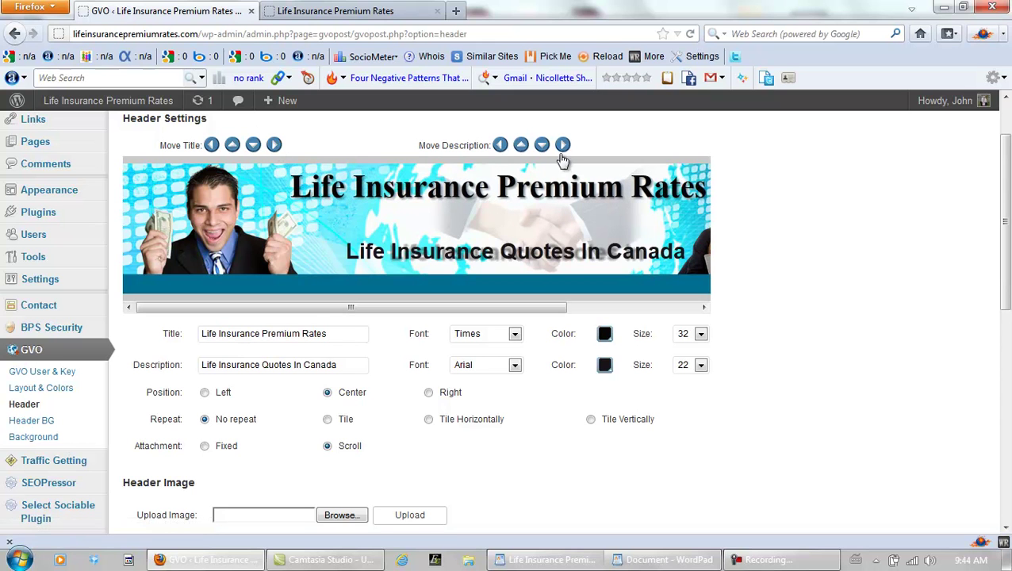
- Move the header description eight increments to the left on the banner
{"action": "left_click", "coordinate": [500, 145]}
{"action": "left_click", "coordinate": [501, 145]}
{"action": "left_click", "coordinate": [501, 145]}
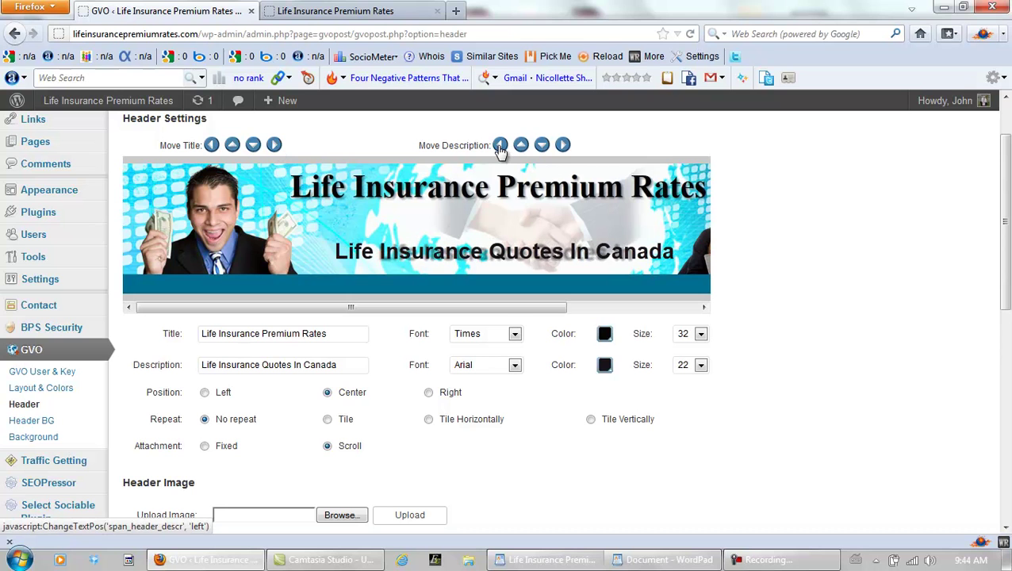
{"action": "left_click", "coordinate": [501, 145]}
{"action": "left_click", "coordinate": [500, 145]}
{"action": "left_click", "coordinate": [501, 146]}
{"action": "left_click", "coordinate": [500, 145]}
{"action": "left_click", "coordinate": [500, 145]}
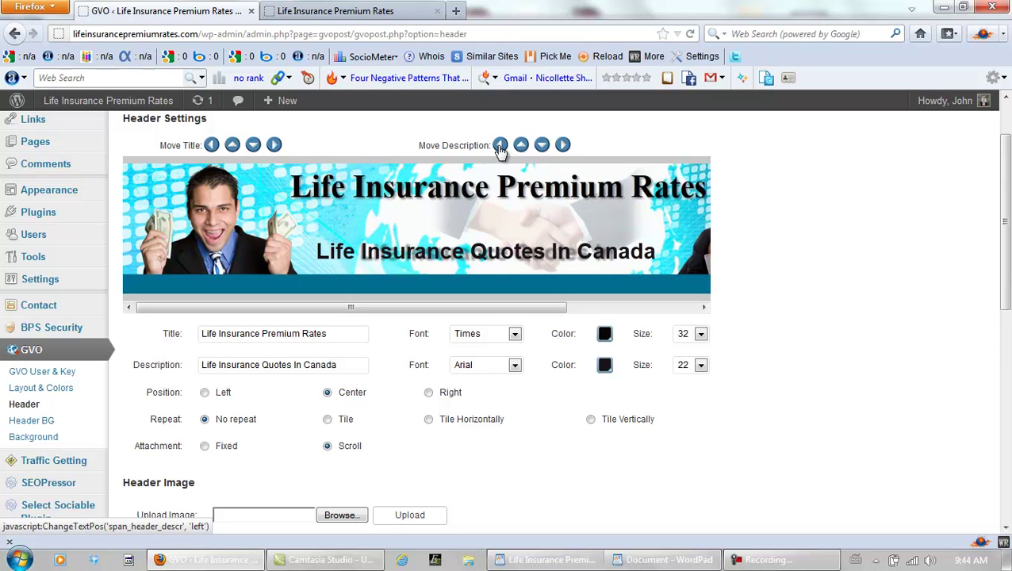
- Save the header settings and reload the live site to check the updated header
{"action": "left_click_drag", "start_coordinate": [1005, 216], "coordinate": [1005, 462]}
{"action": "left_click", "coordinate": [418, 449]}
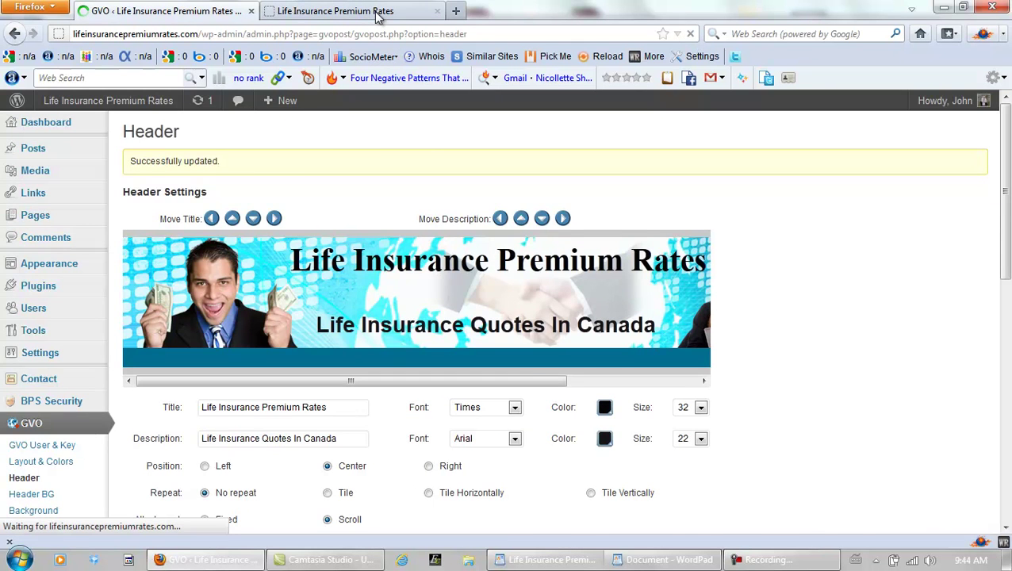
{"action": "left_click", "coordinate": [379, 17]}
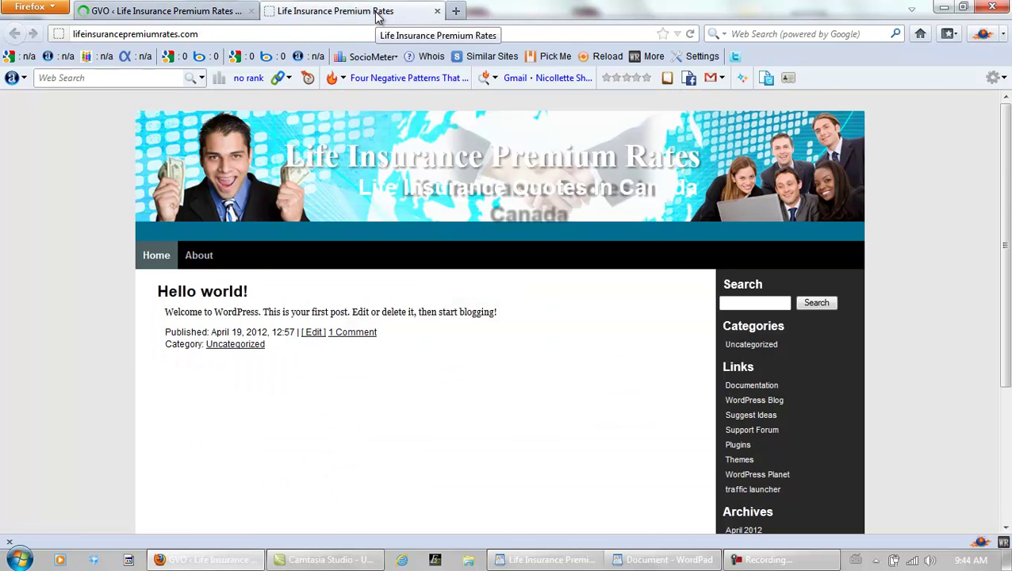
{"action": "left_click", "coordinate": [689, 34]}
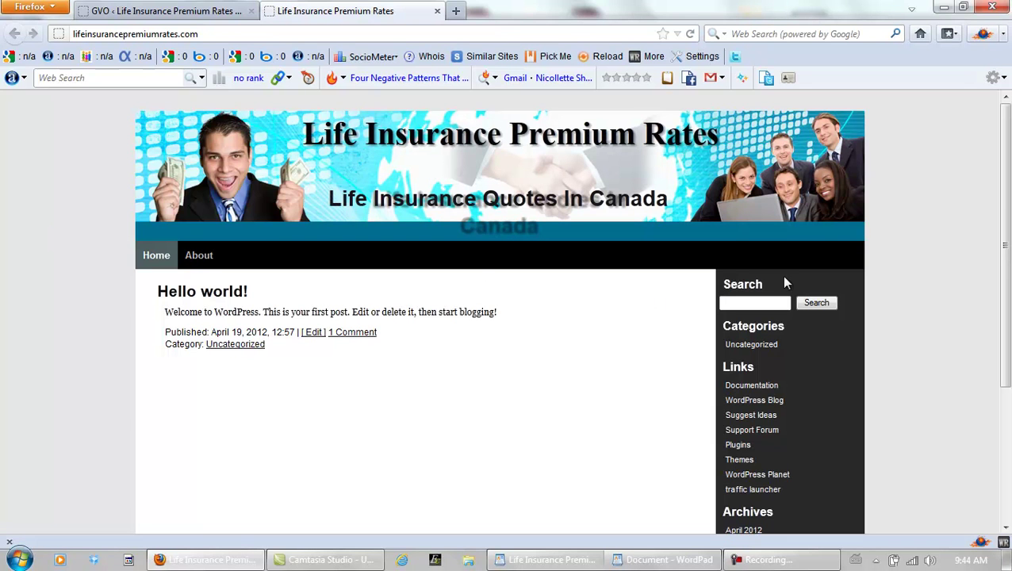
- Examine the live home page's header and the sidebar sections beside the first post
{"action": "scroll", "coordinate": [1005, 178], "scroll_direction": "down", "scroll_amount": 3}
{"action": "scroll", "coordinate": [1006, 178], "scroll_direction": "up", "scroll_amount": 3}
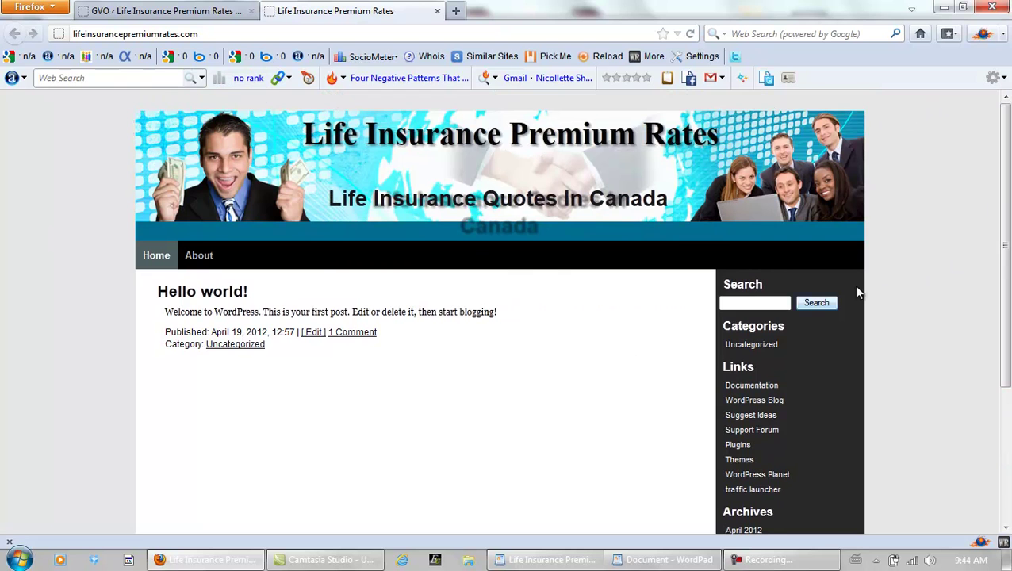
{"action": "scroll", "coordinate": [1007, 238], "scroll_direction": "down", "scroll_amount": 1}
{"action": "scroll", "coordinate": [1007, 241], "scroll_direction": "down", "scroll_amount": 1}
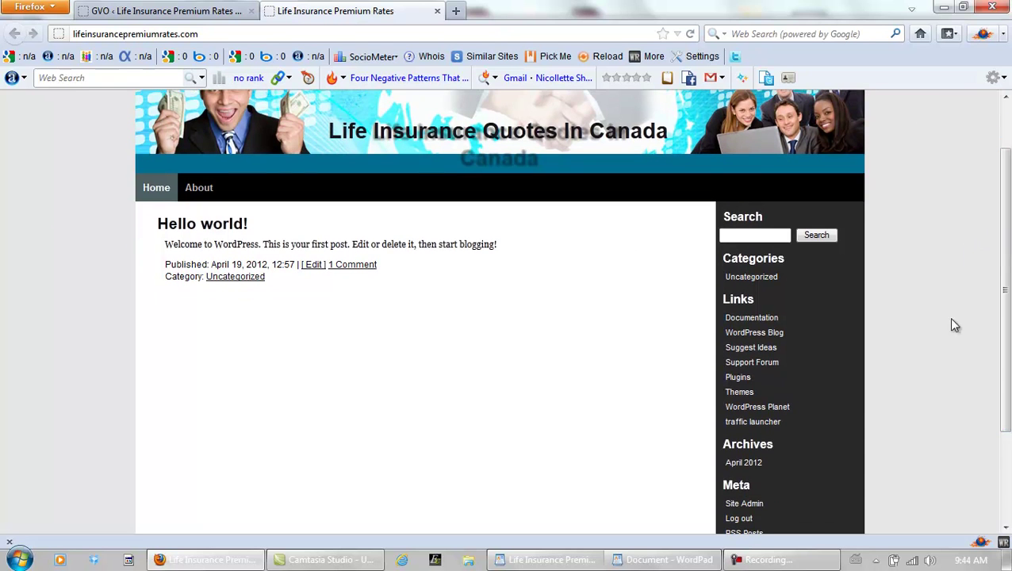
{"action": "left_click", "coordinate": [789, 560]}
{"action": "left_click", "coordinate": [789, 560]}
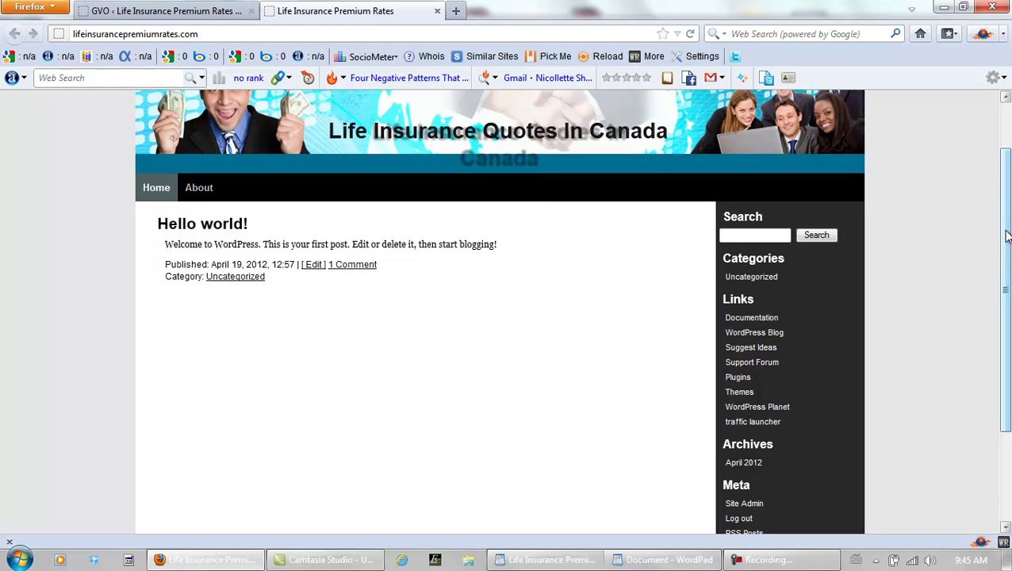
{"action": "left_click_drag", "start_coordinate": [1005, 236], "coordinate": [1007, 139]}
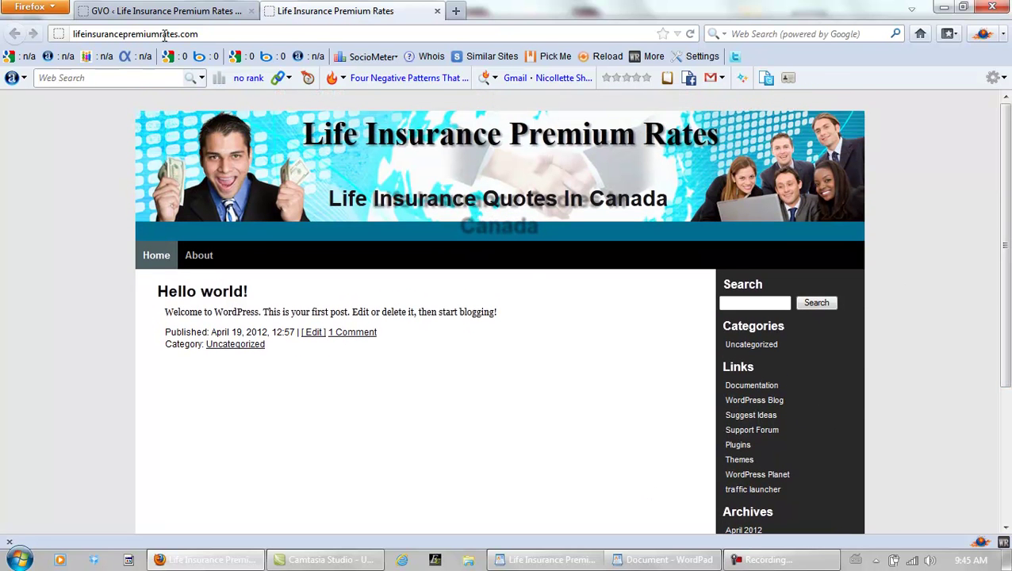
- Go to the site's widget management page in the admin and add a Text widget to the Right Sidebar
{"action": "left_click", "coordinate": [176, 13]}
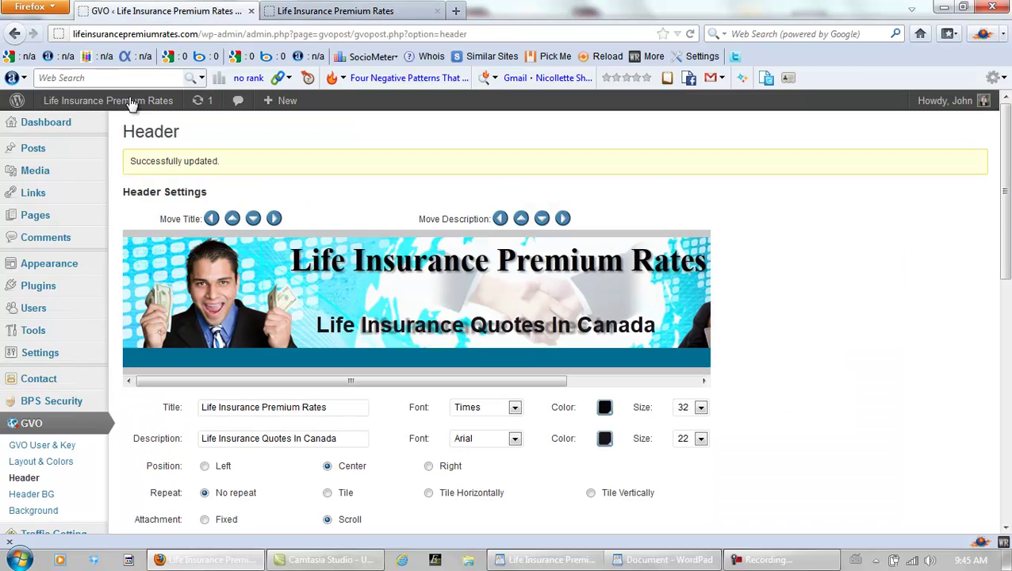
{"action": "left_click", "coordinate": [42, 270]}
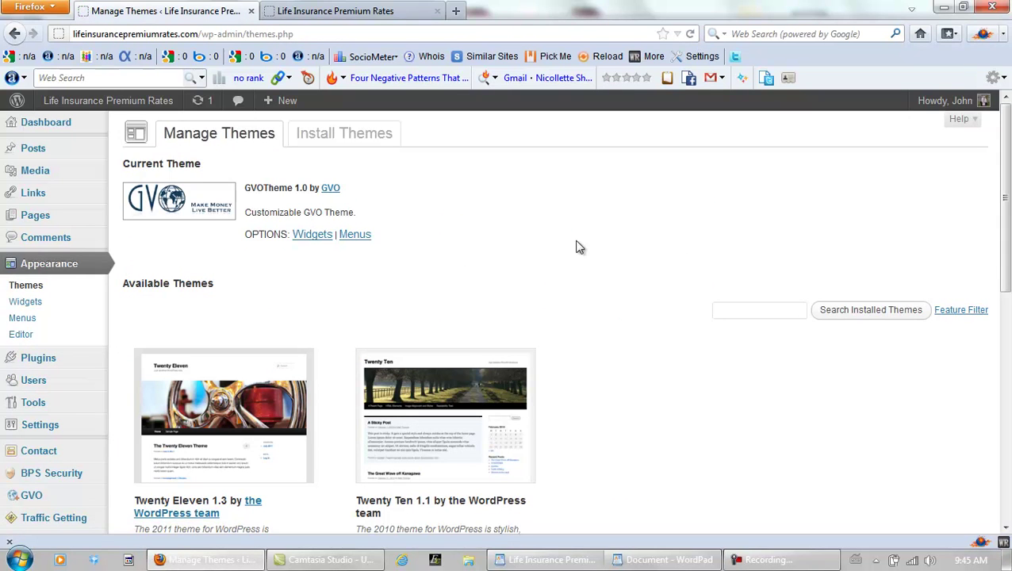
{"action": "left_click", "coordinate": [20, 301]}
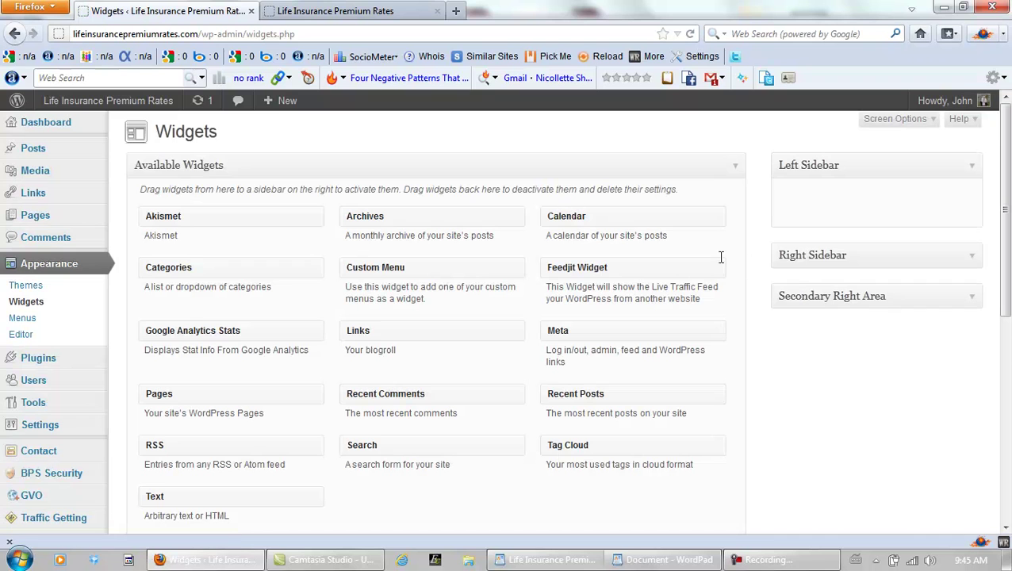
{"action": "left_click", "coordinate": [972, 258]}
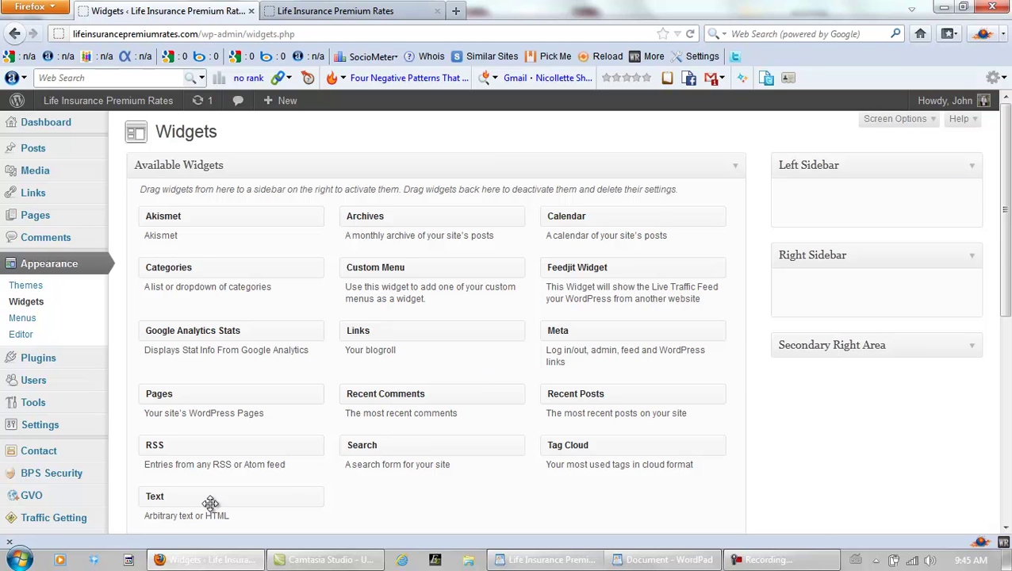
{"action": "left_click_drag", "start_coordinate": [163, 497], "coordinate": [833, 293]}
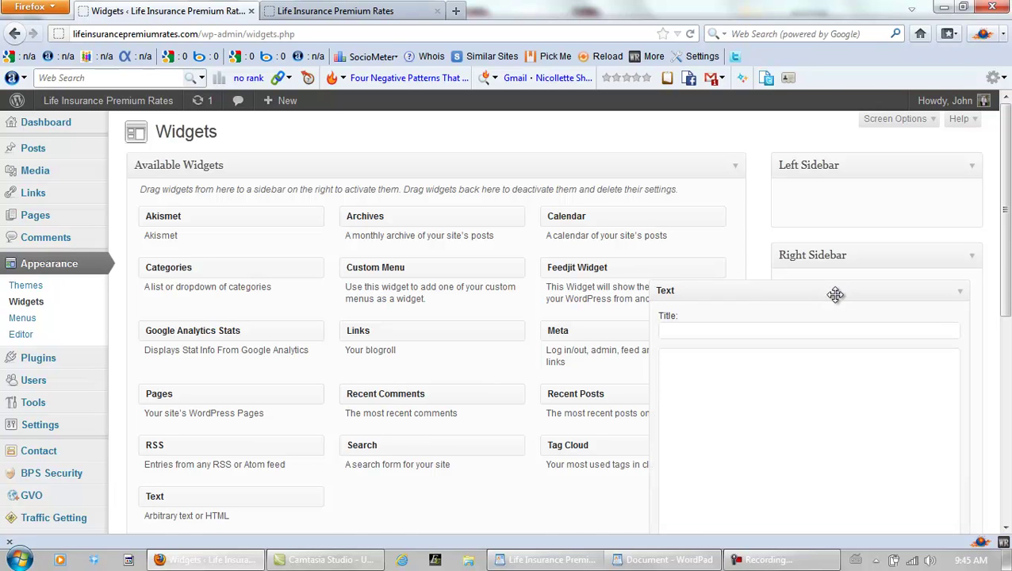
- Title the new Right Sidebar text widget "FREE NEWSLETTER" and save it
{"action": "left_click_drag", "start_coordinate": [1005, 255], "coordinate": [1001, 309]}
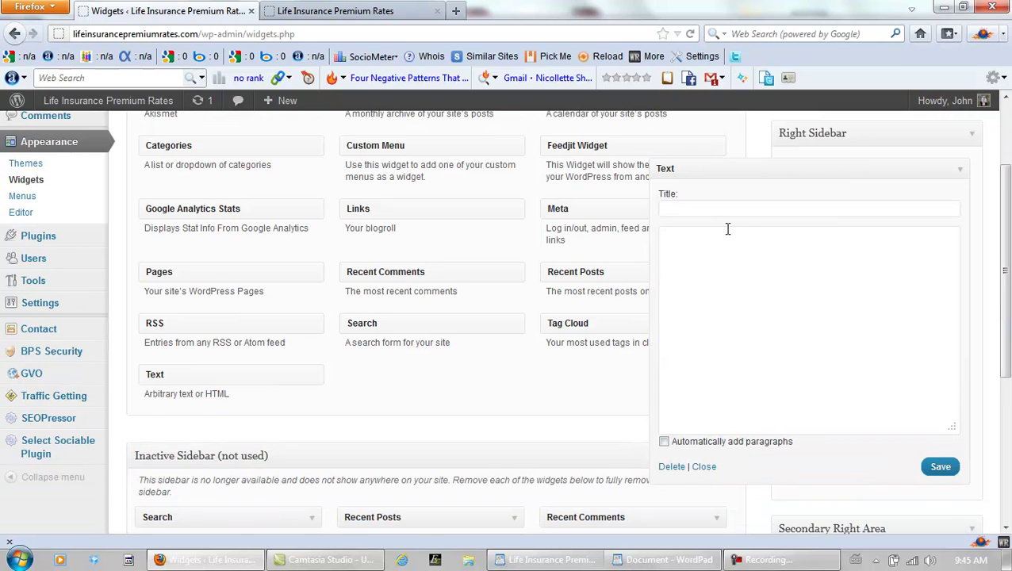
{"action": "left_click", "coordinate": [748, 208]}
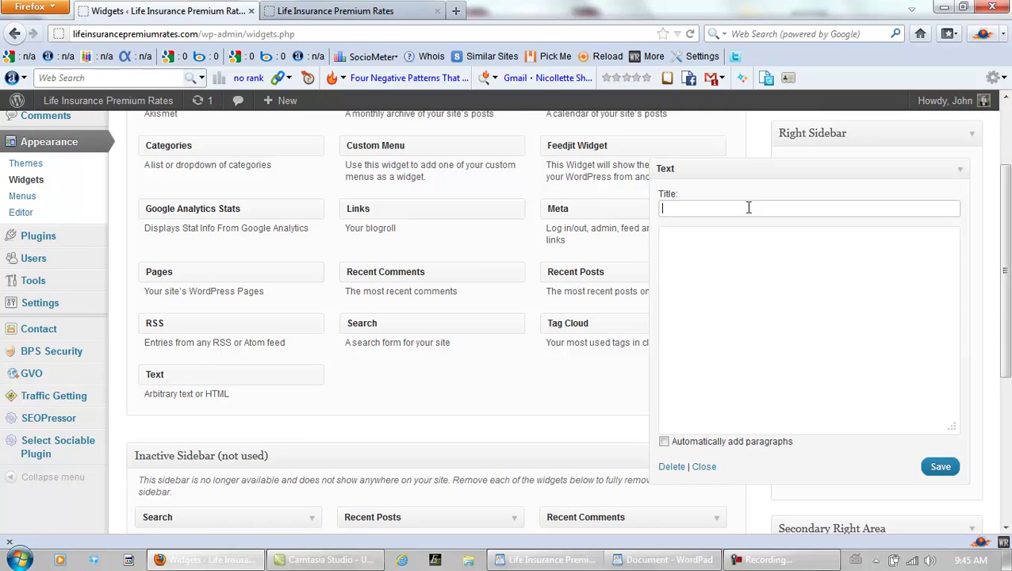
{"action": "type", "text": "FR"}
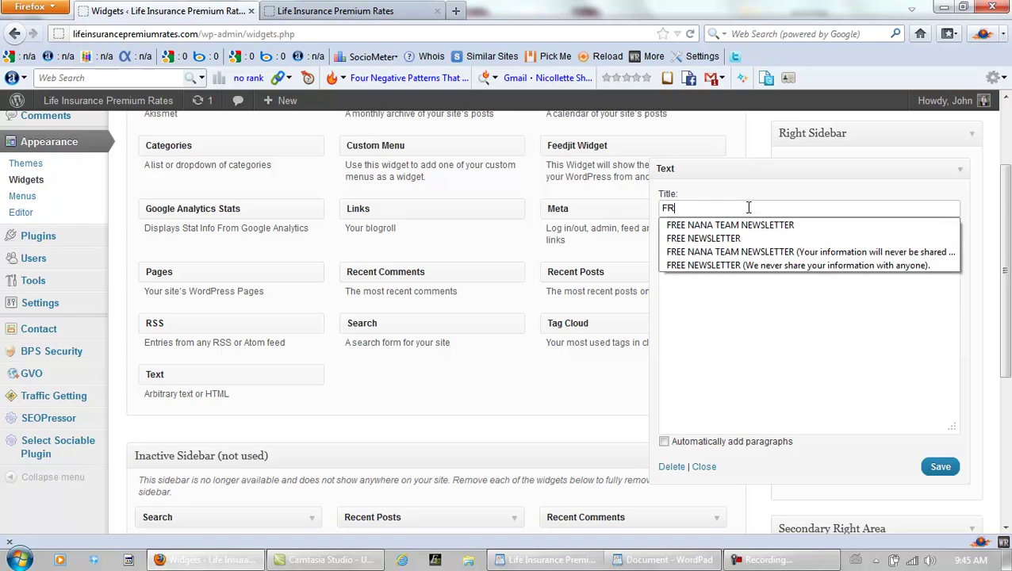
{"action": "type", "text": "EE NEWSLETTER"}
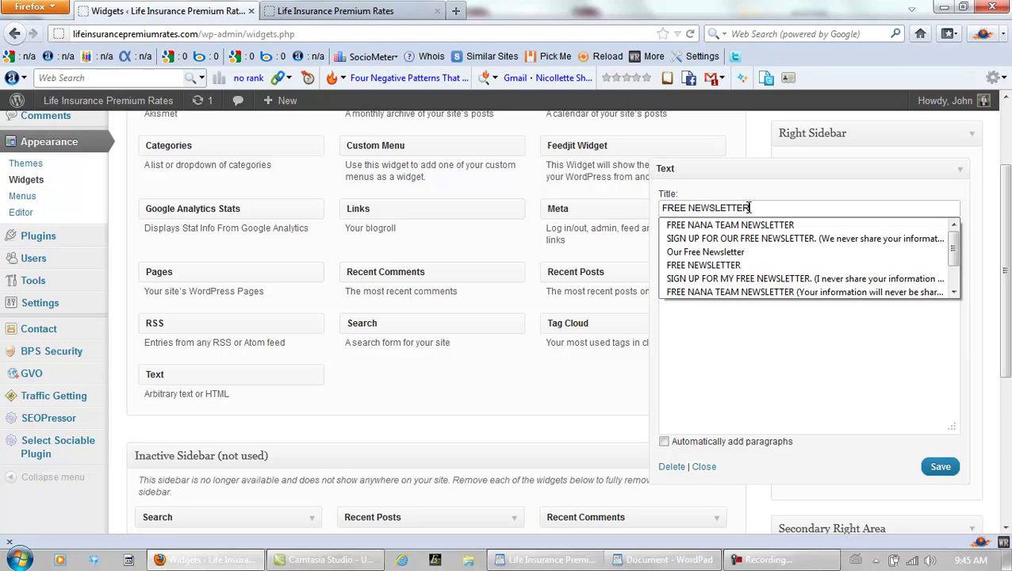
{"action": "left_click", "coordinate": [936, 468]}
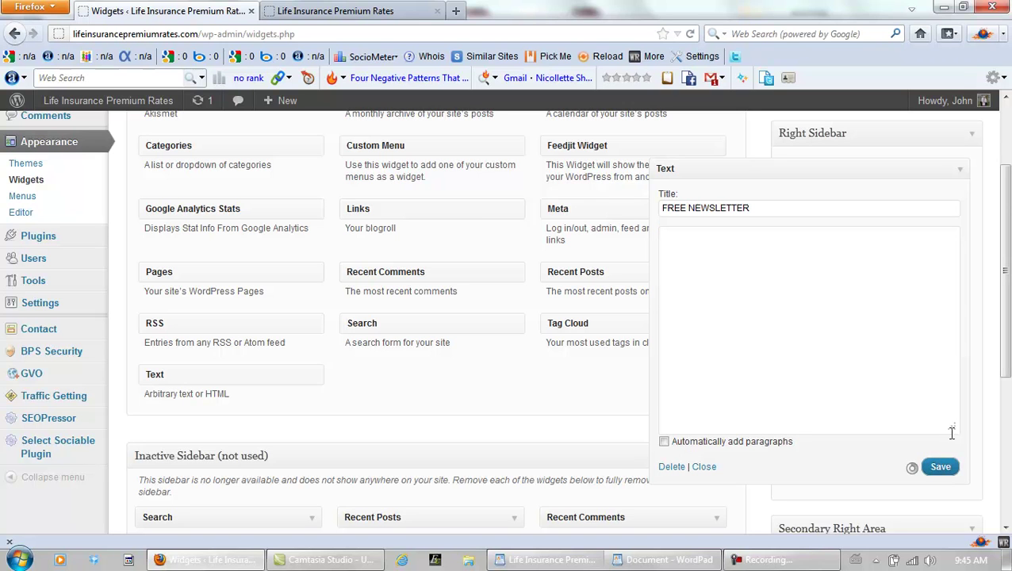
- Reload the live site to check its sidebar, and return to the widgets page
{"action": "left_click", "coordinate": [378, 13]}
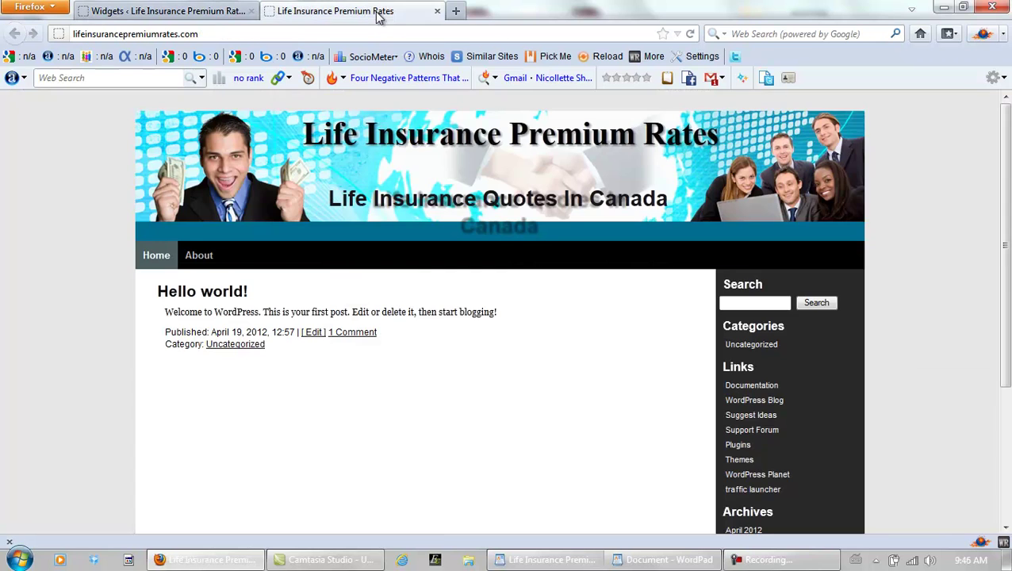
{"action": "left_click", "coordinate": [689, 35]}
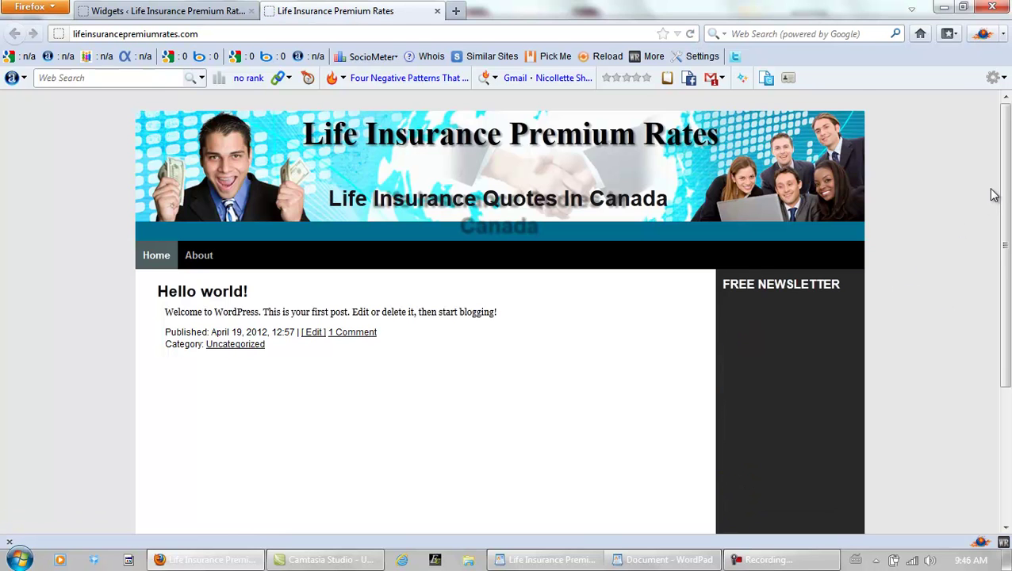
{"action": "mouse_move", "coordinate": [1000, 179]}
{"action": "left_mouse_down"}
{"action": "mouse_move", "coordinate": [1005, 310]}
{"action": "mouse_move", "coordinate": [1005, 164]}
{"action": "left_mouse_up"}
{"action": "left_click", "coordinate": [205, 15]}
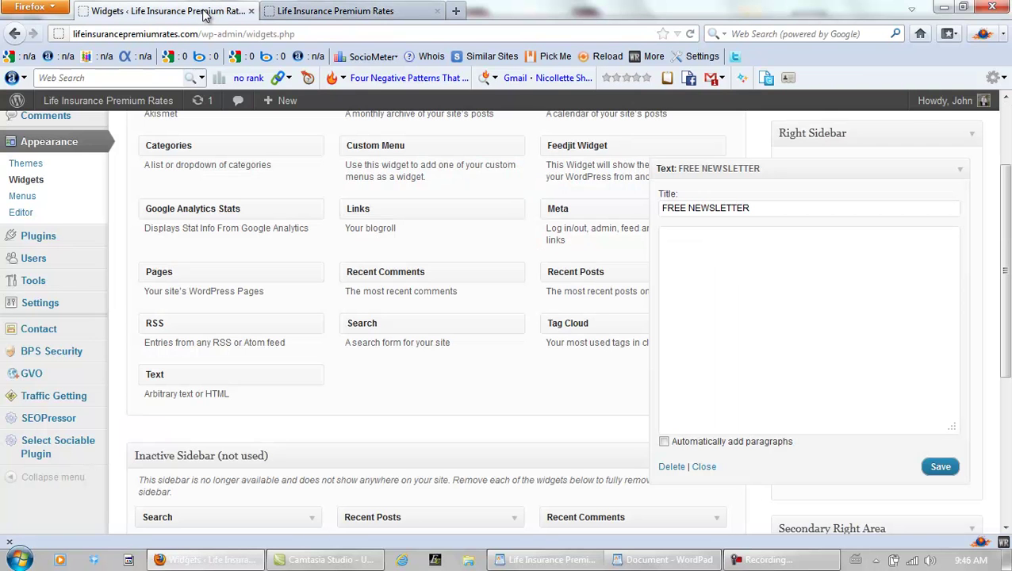
- Paste the TrafficWave.net AutoResponder capture form code into the FREE NEWSLETTER text widget's content and save the widget
{"action": "left_click", "coordinate": [716, 253]}
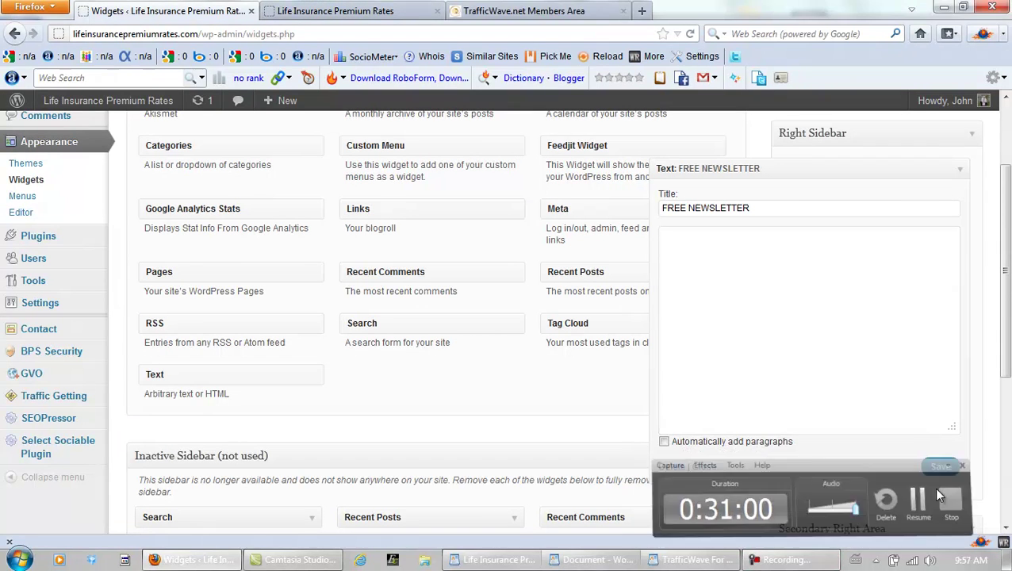
{"action": "left_click", "coordinate": [918, 497]}
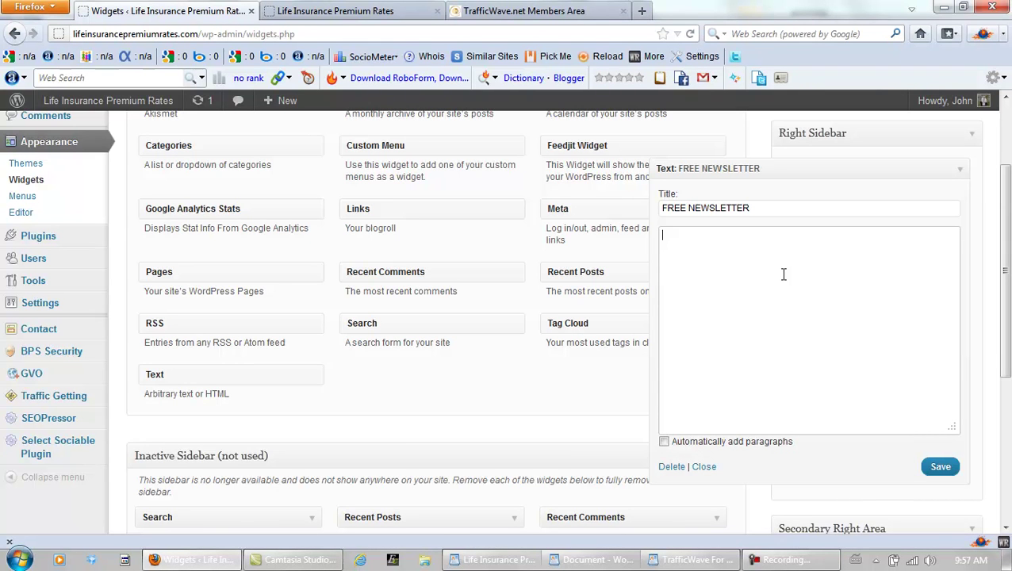
{"action": "key", "text": "ctrl+v"}
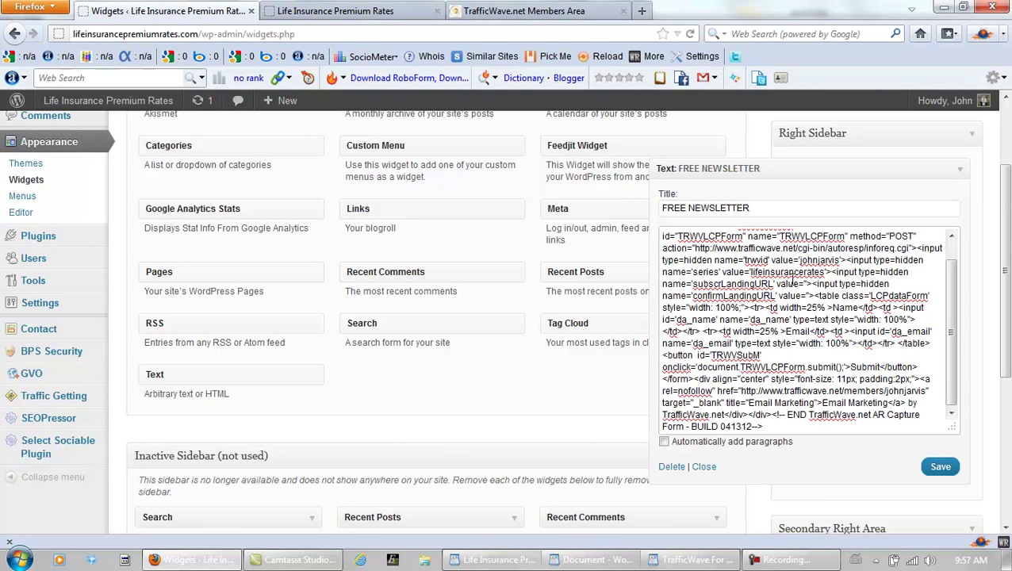
{"action": "scroll", "coordinate": [951, 302], "scroll_direction": "up", "scroll_amount": 2}
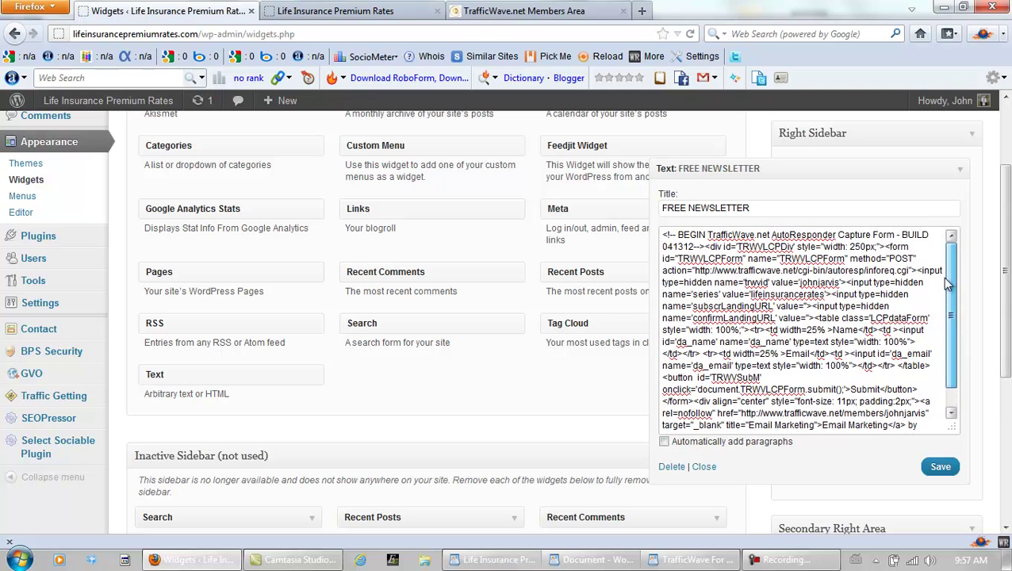
{"action": "scroll", "coordinate": [951, 301], "scroll_direction": "down", "scroll_amount": 1}
{"action": "left_click", "coordinate": [940, 467]}
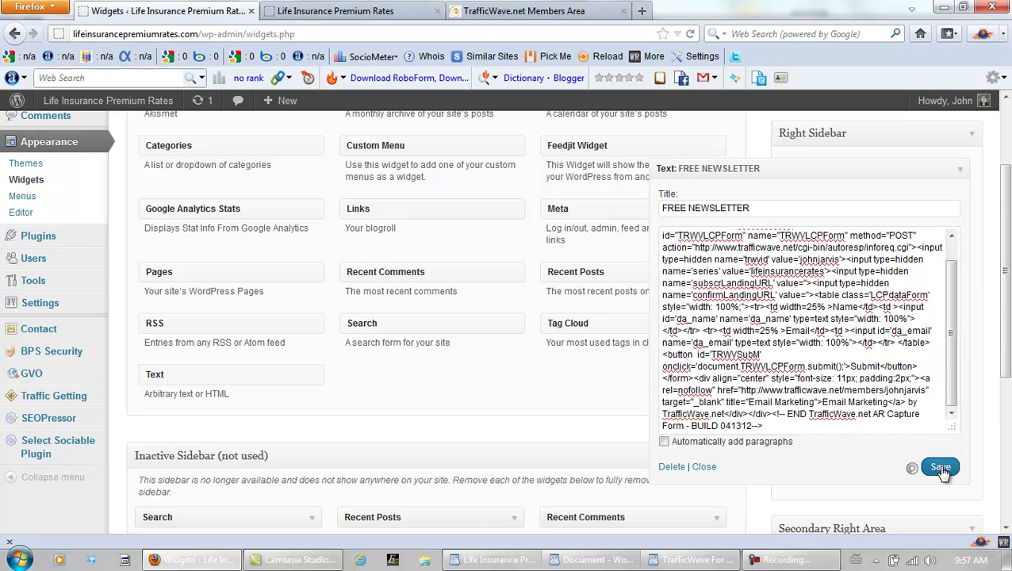
- Reload the live site to check the newsletter form's fit in the sidebar, and return to the widgets page
{"action": "left_click", "coordinate": [343, 16]}
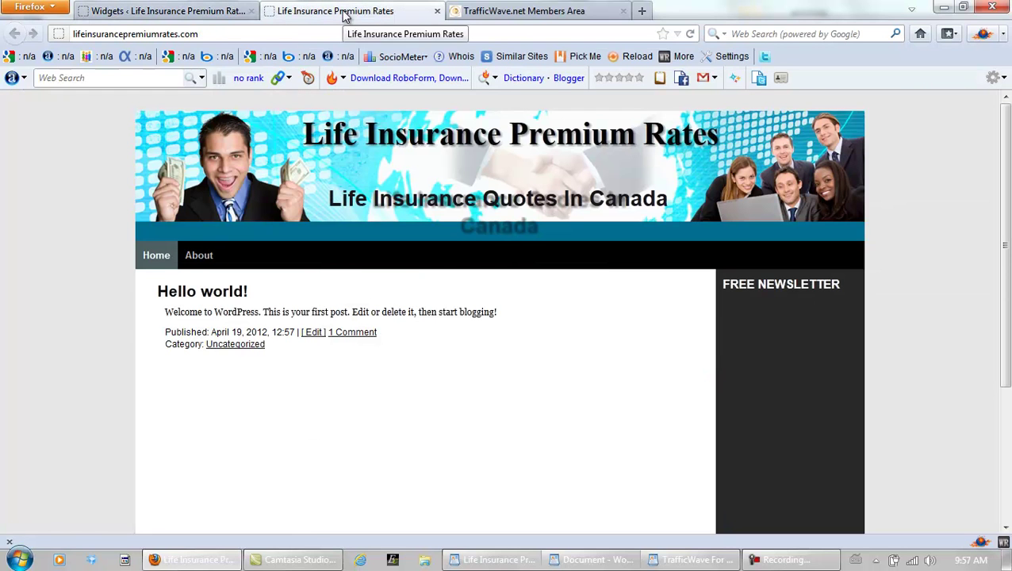
{"action": "left_click", "coordinate": [691, 35]}
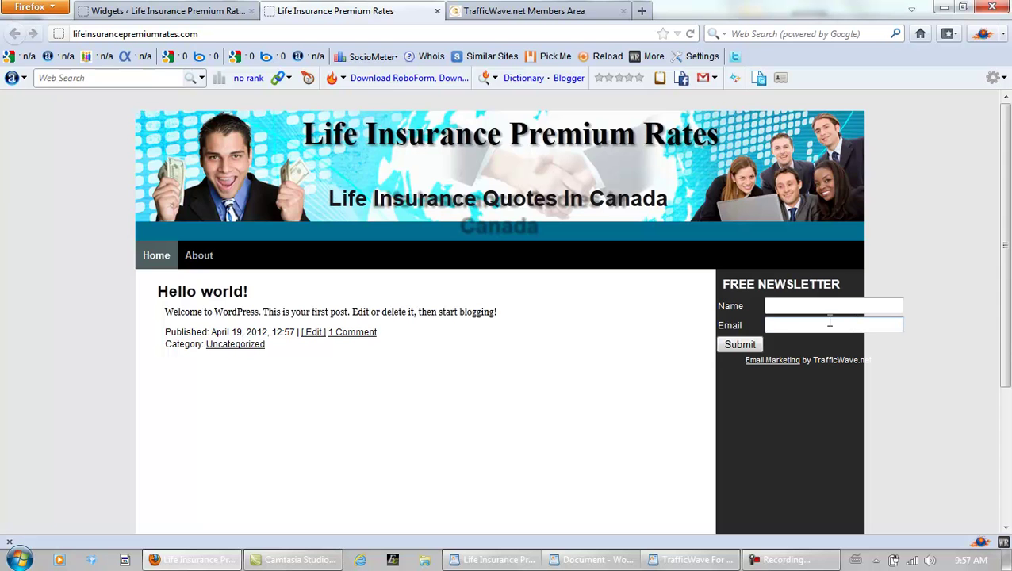
{"action": "left_click", "coordinate": [187, 11]}
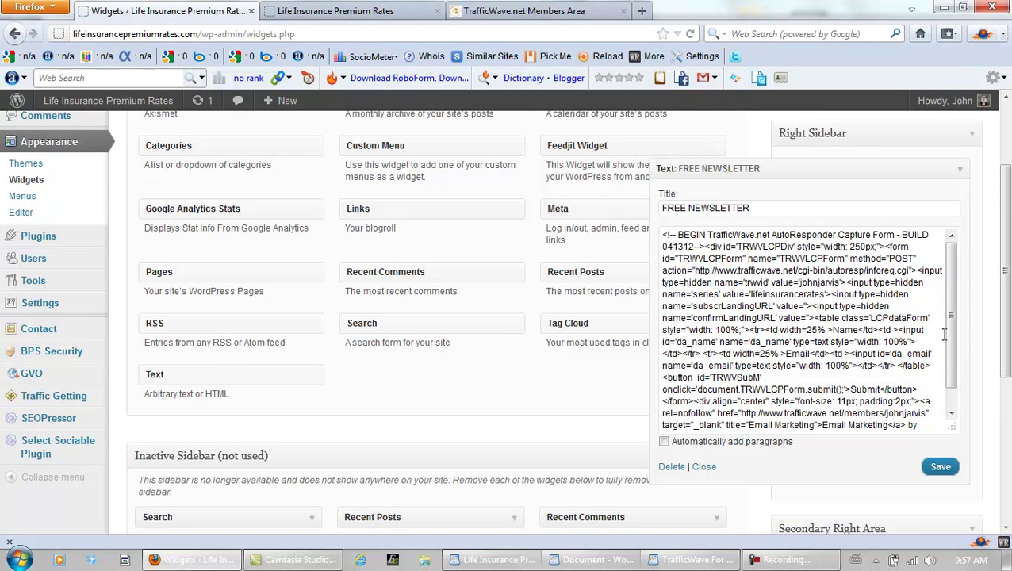
- Set the outer div width in the newsletter form code to 195px and save the widget
{"action": "mouse_move", "coordinate": [949, 315]}
{"action": "left_mouse_down"}
{"action": "mouse_move", "coordinate": [957, 367]}
{"action": "mouse_move", "coordinate": [960, 319]}
{"action": "left_mouse_up"}
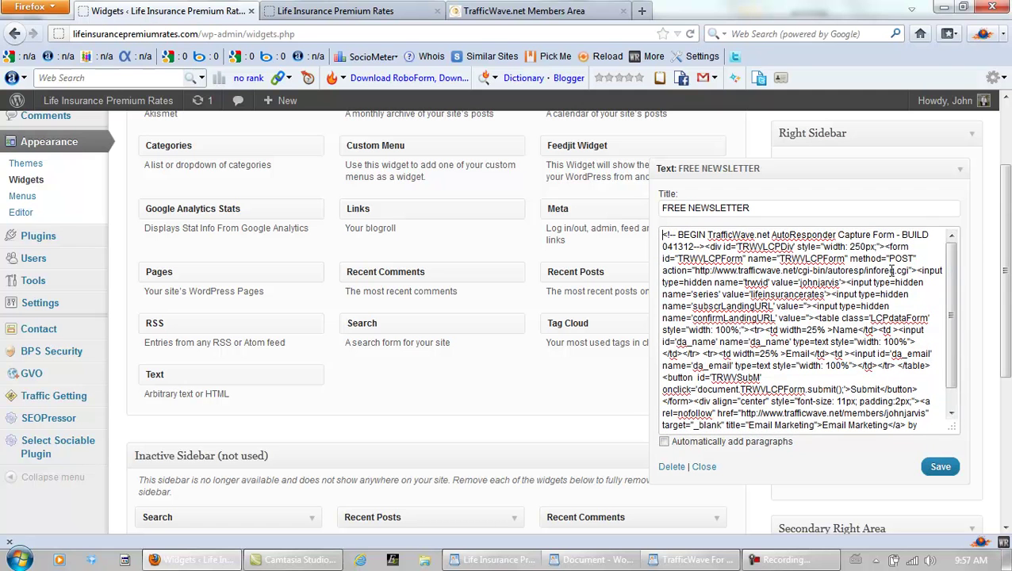
{"action": "left_click_drag", "start_coordinate": [867, 251], "coordinate": [860, 249]}
{"action": "type", "text": "195"}
{"action": "left_click_drag", "start_coordinate": [949, 299], "coordinate": [954, 316]}
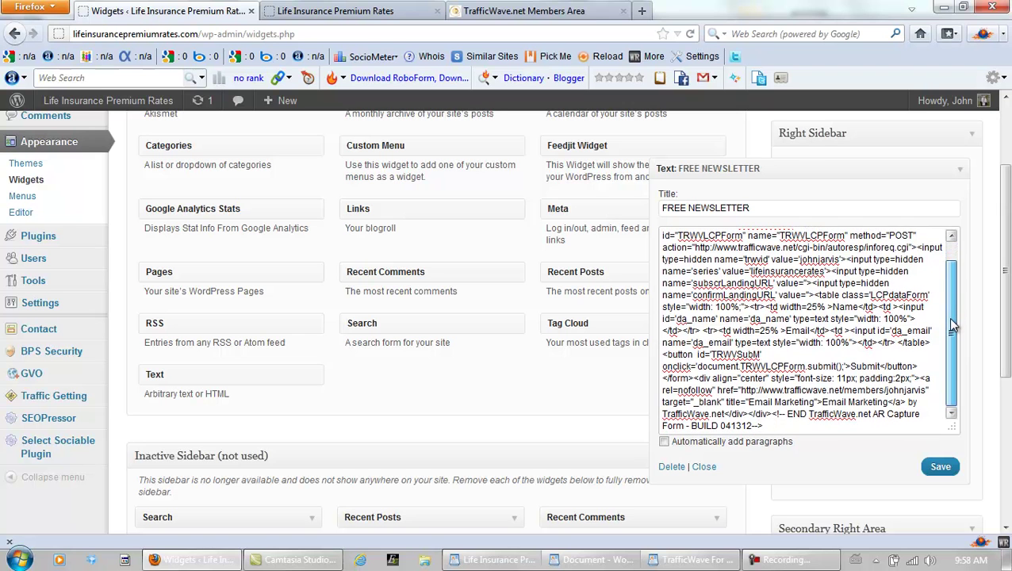
{"action": "left_click", "coordinate": [944, 467]}
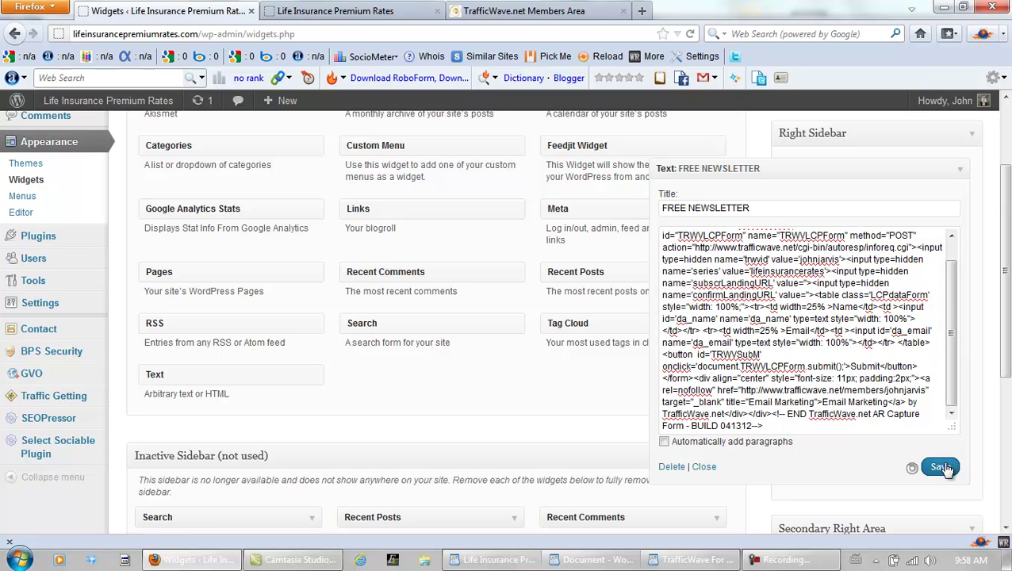
- Reload the live home page to examine the resized newsletter form, and go back to the widgets page
{"action": "left_click", "coordinate": [367, 15]}
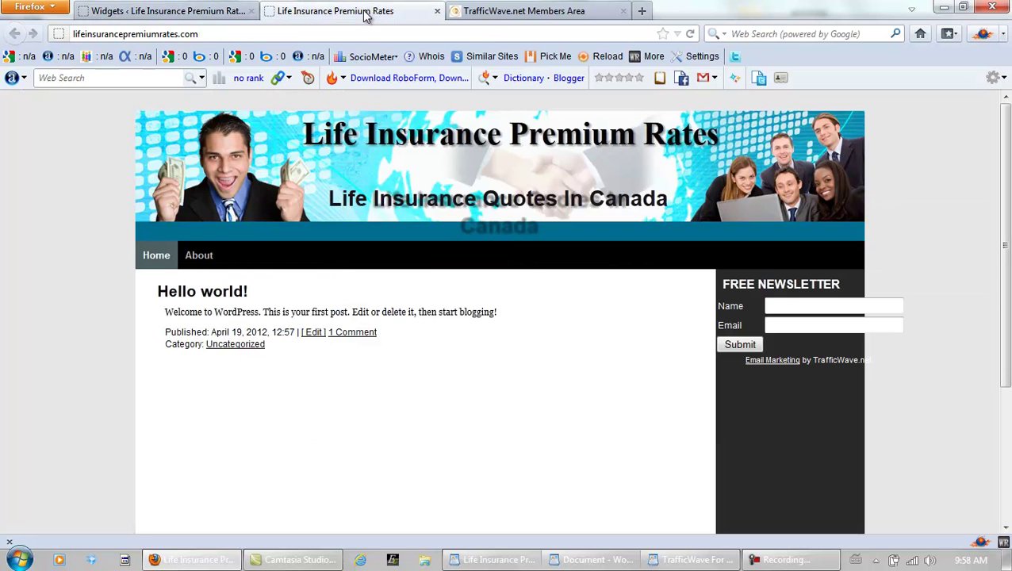
{"action": "left_click", "coordinate": [689, 33]}
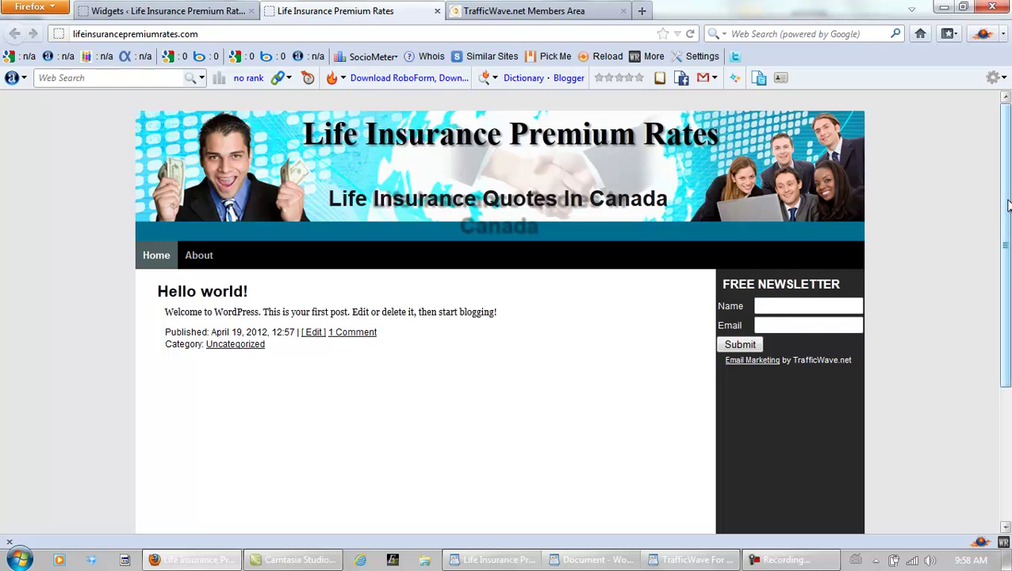
{"action": "scroll", "coordinate": [1008, 207], "scroll_direction": "down", "scroll_amount": 2}
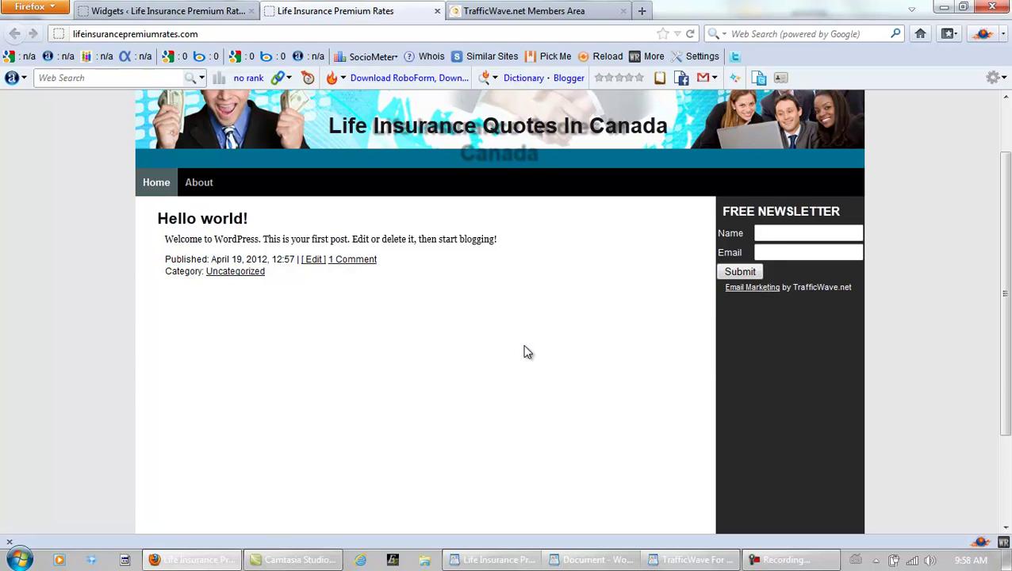
{"action": "scroll", "coordinate": [529, 352], "scroll_direction": "up", "scroll_amount": 2}
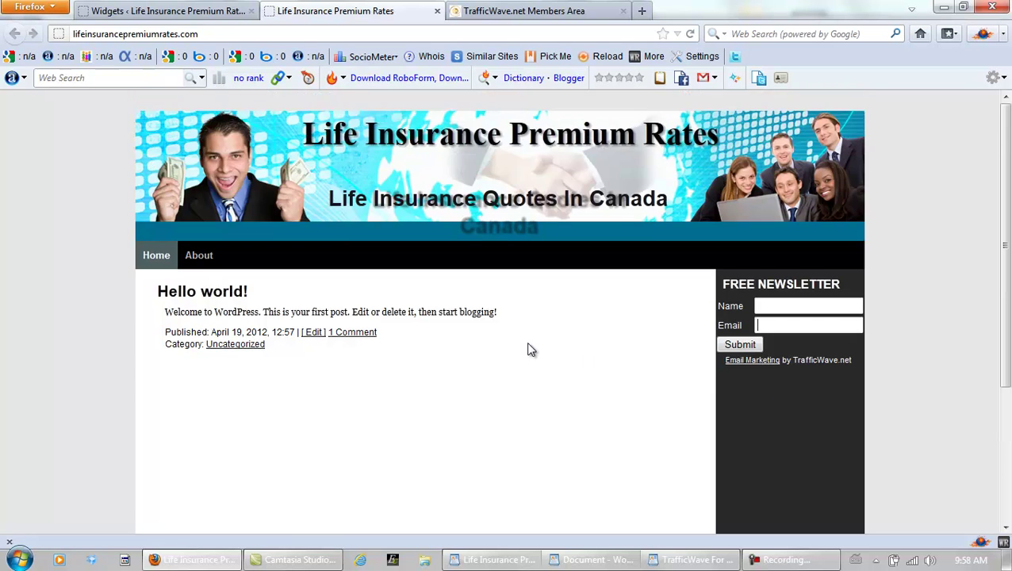
{"action": "left_click", "coordinate": [140, 13]}
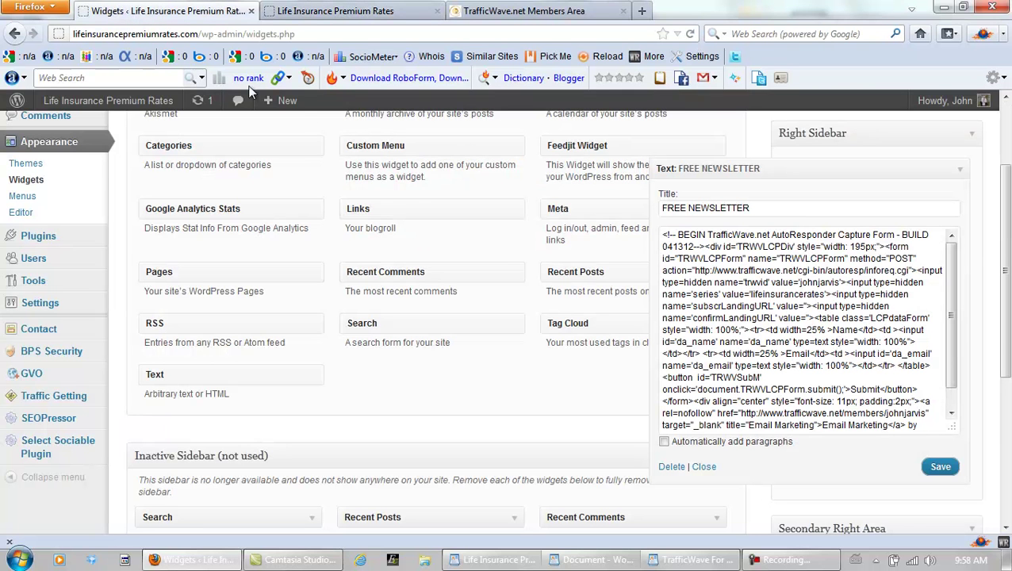
- Collapse the newsletter widget, and add a Search widget without a title below it in the Right Sidebar, saving it
{"action": "left_click", "coordinate": [704, 467]}
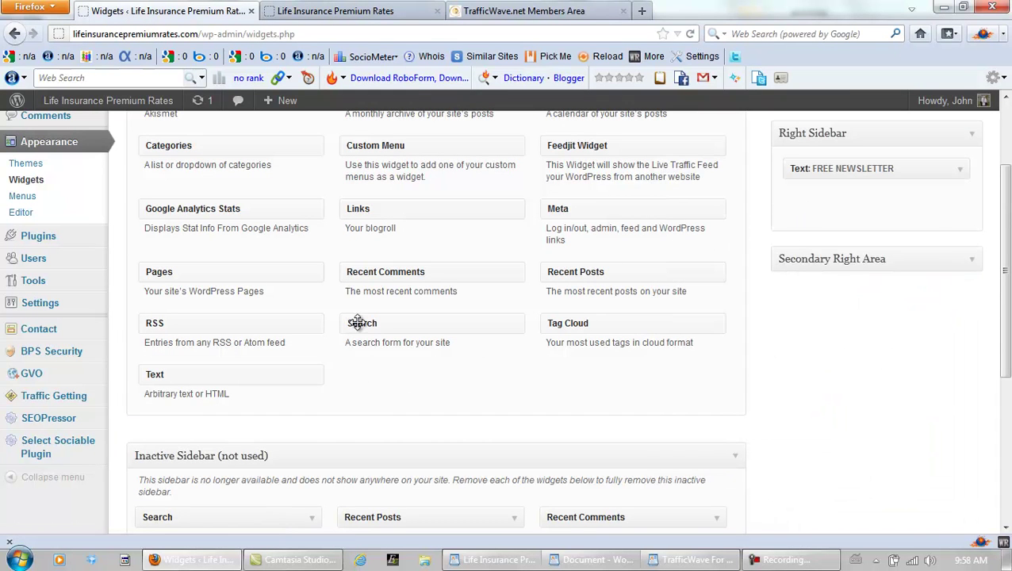
{"action": "left_click_drag", "start_coordinate": [415, 320], "coordinate": [839, 200]}
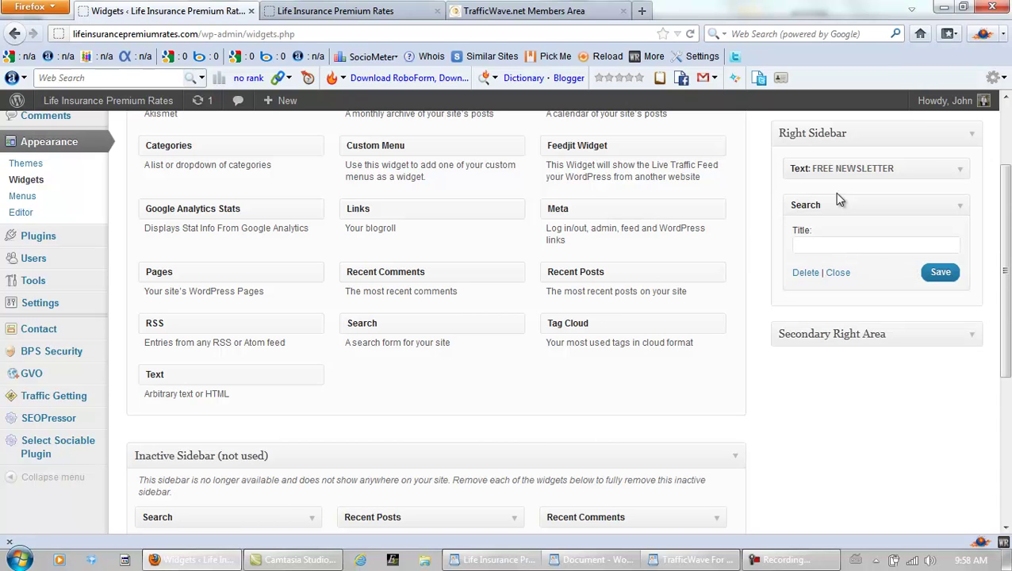
{"action": "left_click", "coordinate": [934, 273]}
{"action": "left_click", "coordinate": [837, 273]}
- Reload the live site to check the search box below the newsletter form, and return to the widgets page
{"action": "left_click", "coordinate": [349, 11]}
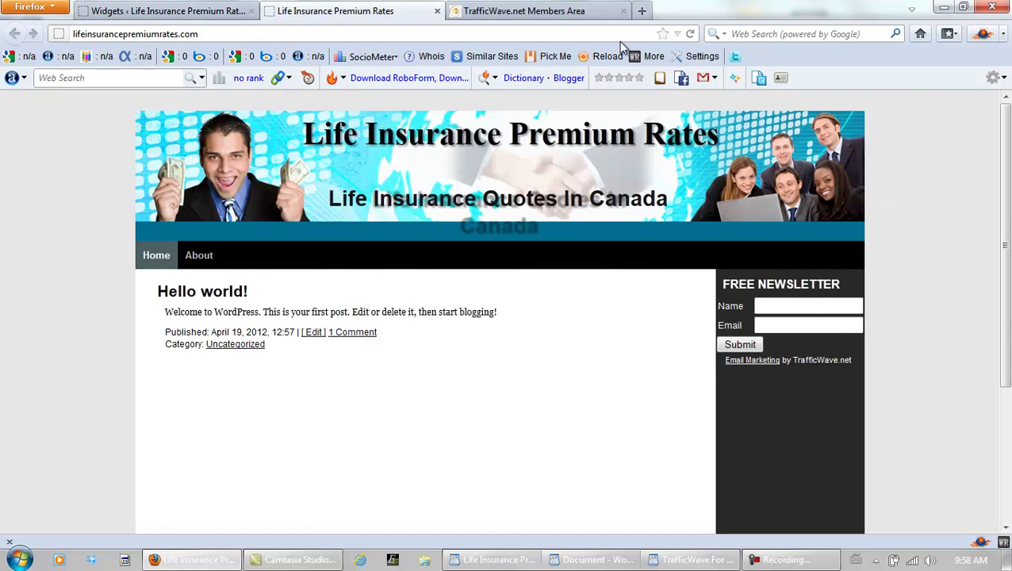
{"action": "left_click", "coordinate": [689, 34]}
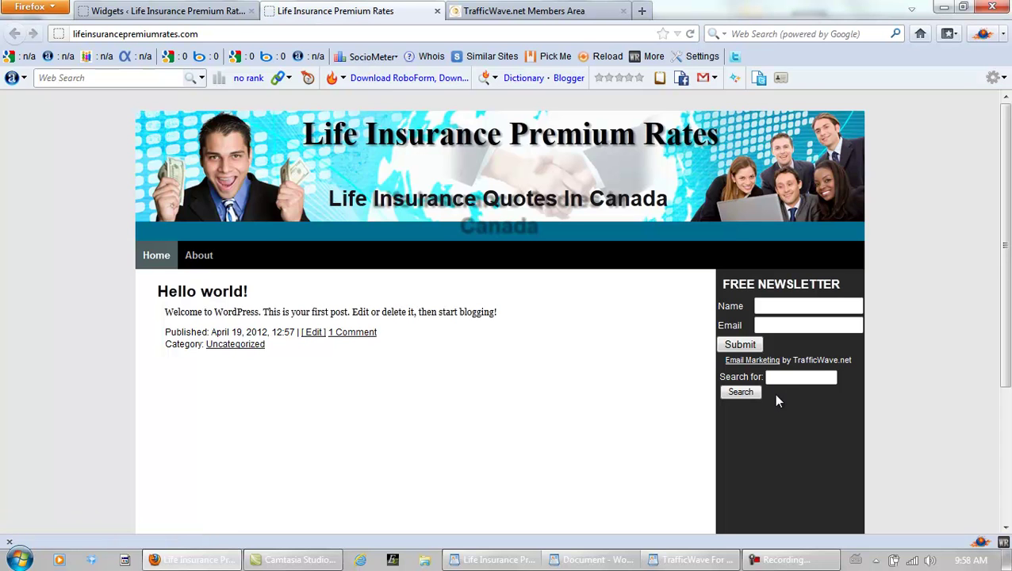
{"action": "left_click", "coordinate": [188, 13]}
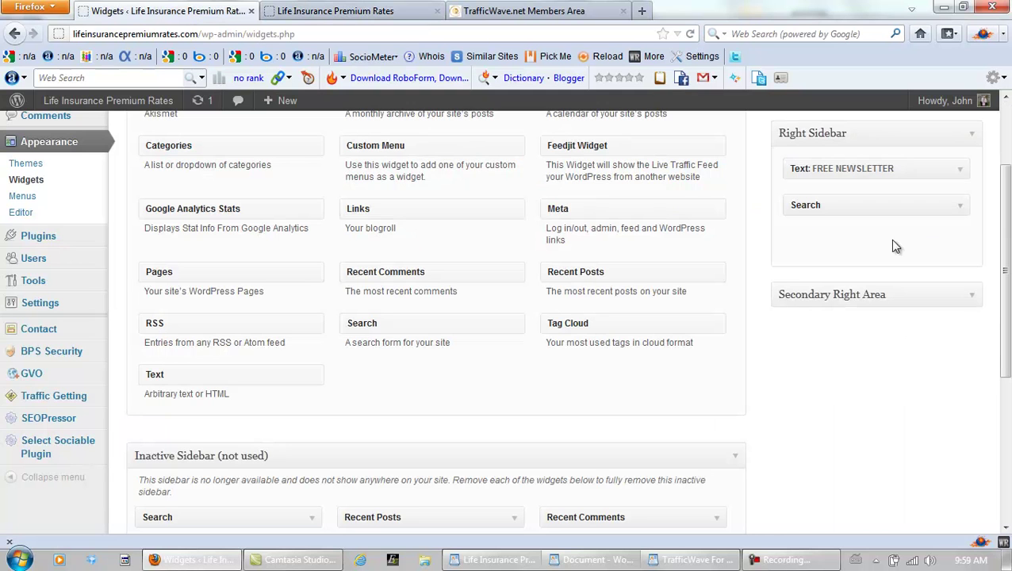
- Add the Feedjit Widget below Search in the Right Sidebar and save it with its default settings
{"action": "left_click_drag", "start_coordinate": [599, 146], "coordinate": [872, 246]}
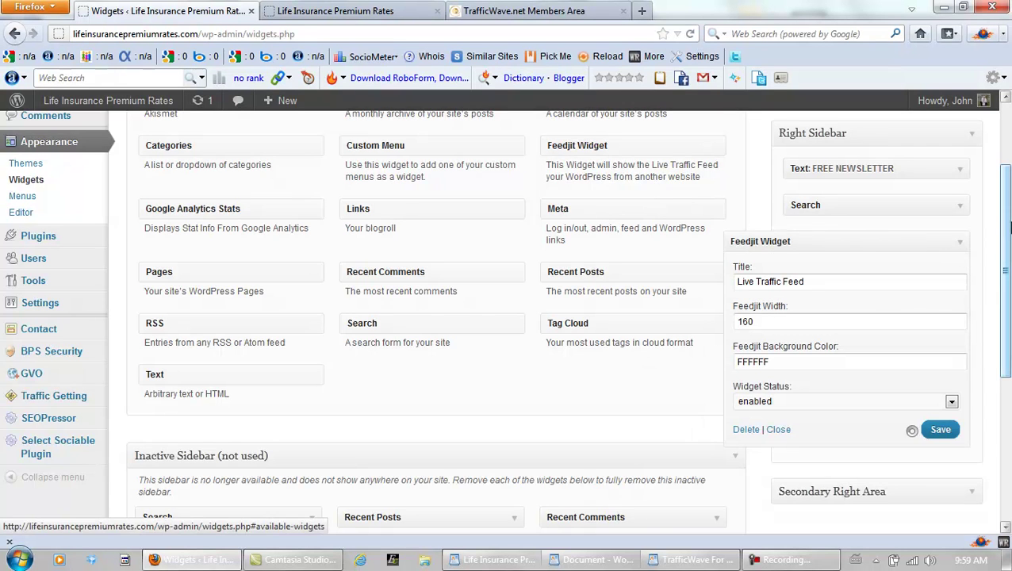
{"action": "left_click_drag", "start_coordinate": [1008, 226], "coordinate": [1010, 295]}
{"action": "left_click", "coordinate": [941, 295]}
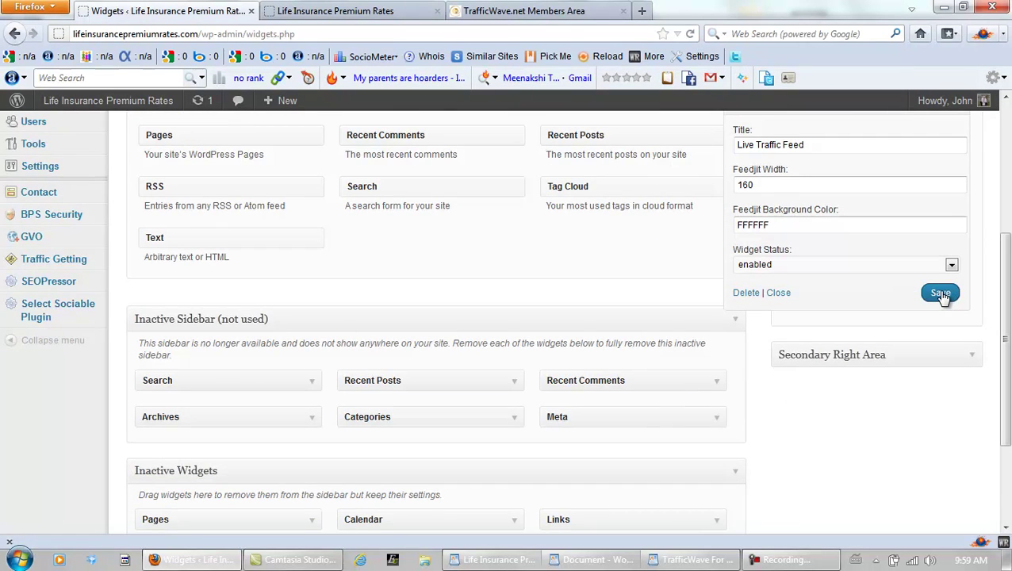
{"action": "left_click", "coordinate": [777, 293]}
- Reload the live site and examine the Live Traffic Feed in the sidebar
{"action": "left_click", "coordinate": [353, 12]}
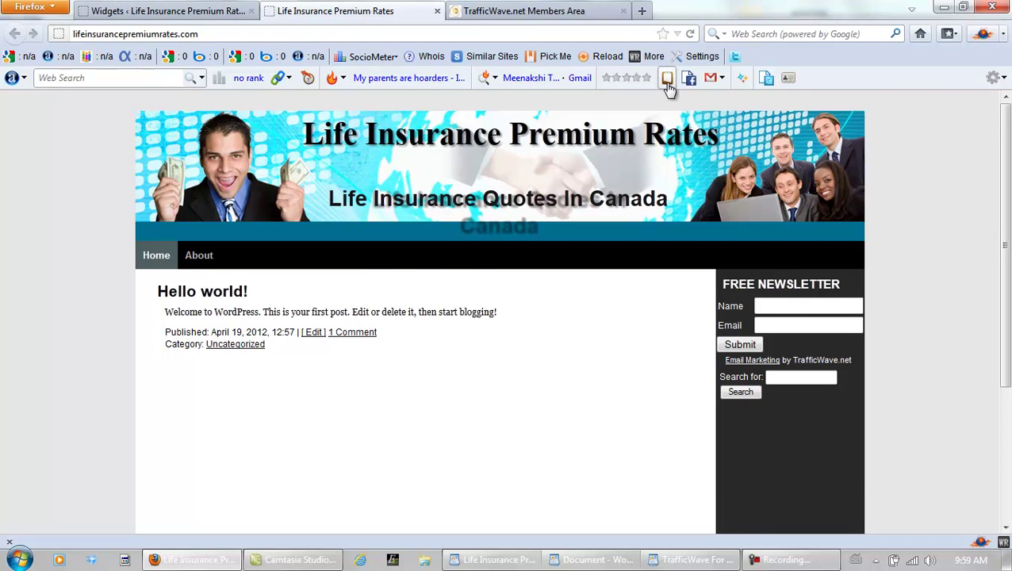
{"action": "left_click", "coordinate": [689, 34]}
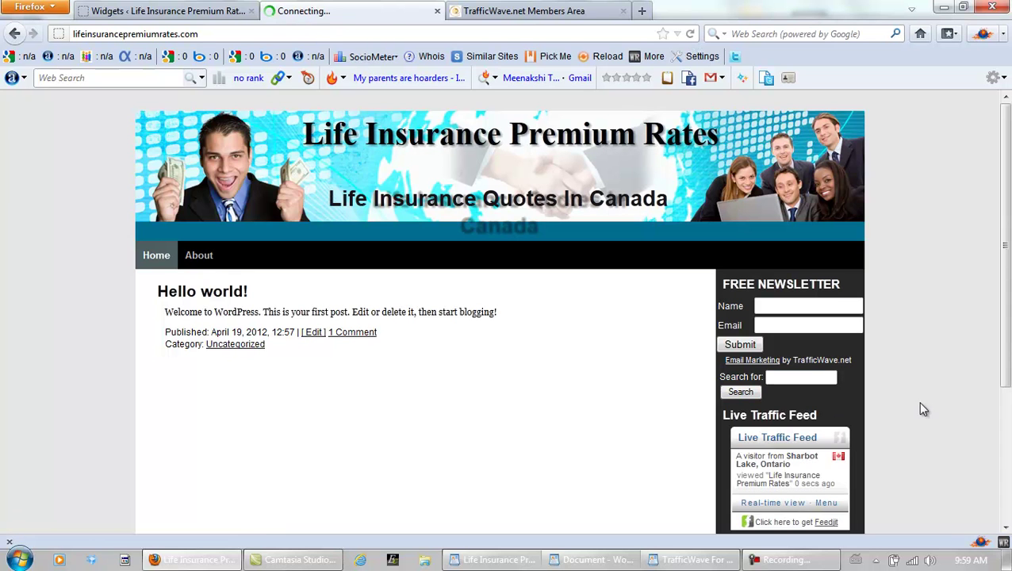
{"action": "left_click_drag", "start_coordinate": [1006, 264], "coordinate": [1007, 319]}
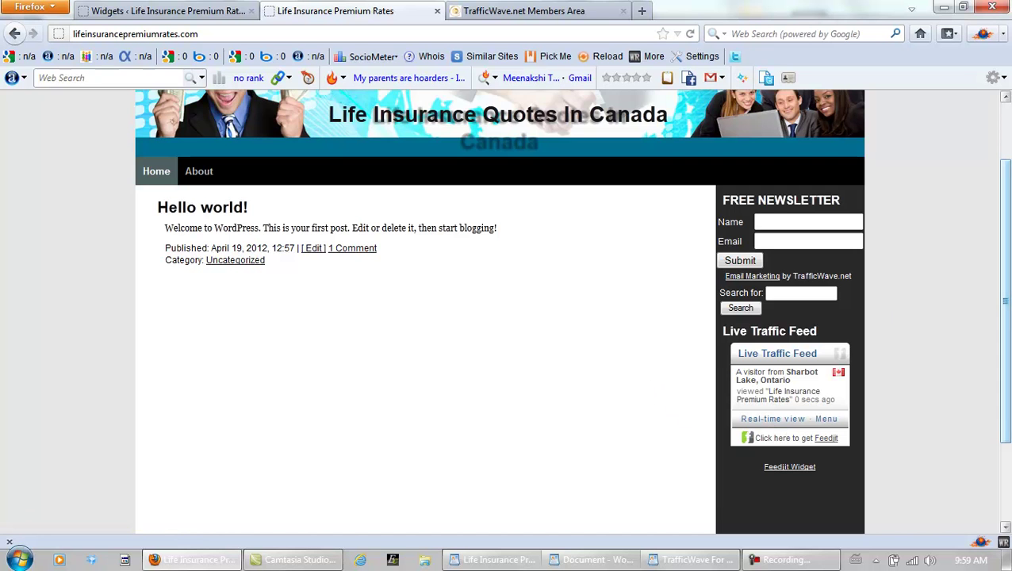
{"action": "left_click_drag", "start_coordinate": [1009, 259], "coordinate": [1009, 211]}
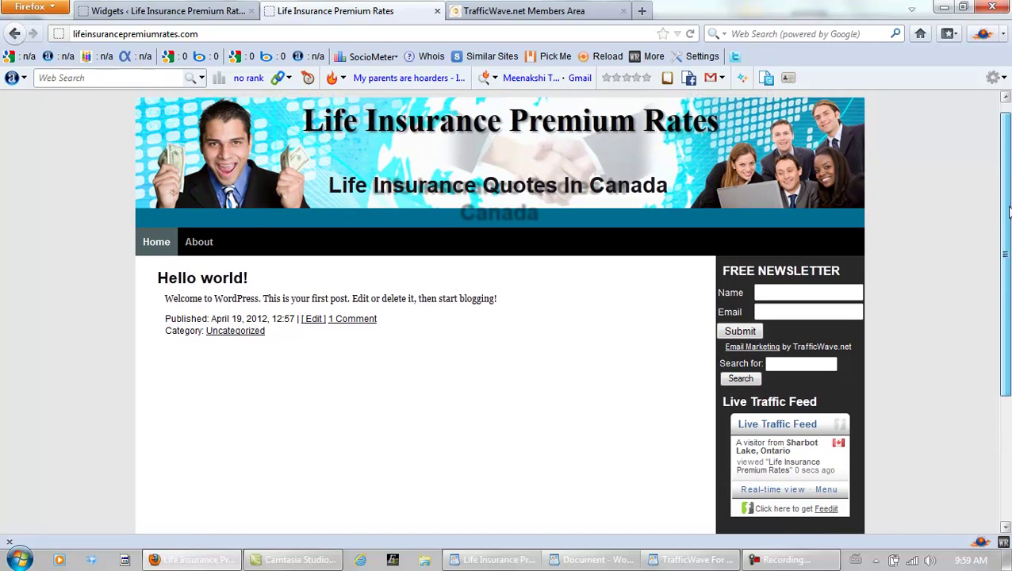
- Open nanateamworldwide.com in a new browser tab and examine the Live Traffic Feed in its sidebar
{"action": "left_click", "coordinate": [644, 12]}
{"action": "type", "text": "nanat"}
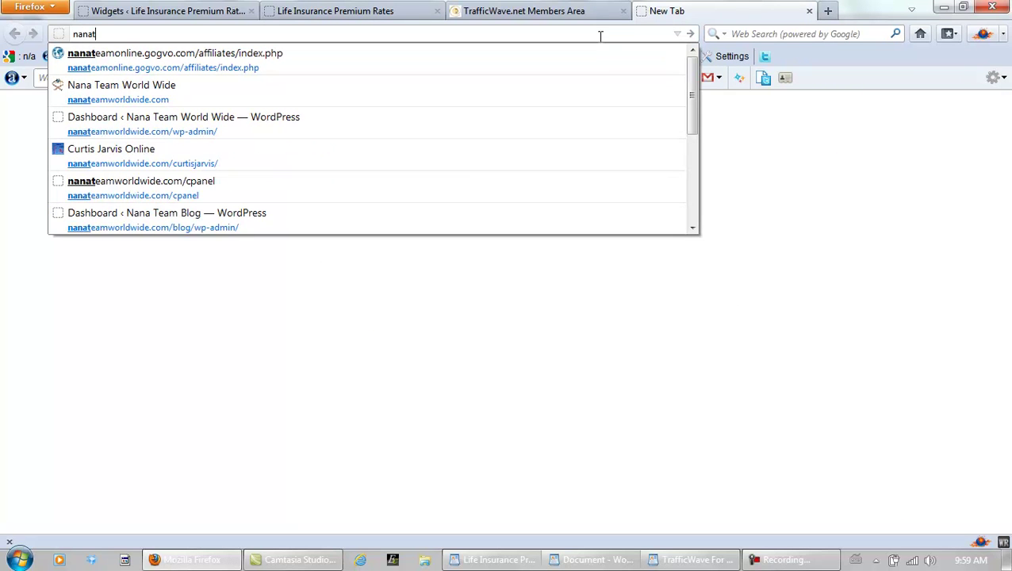
{"action": "left_click", "coordinate": [373, 92]}
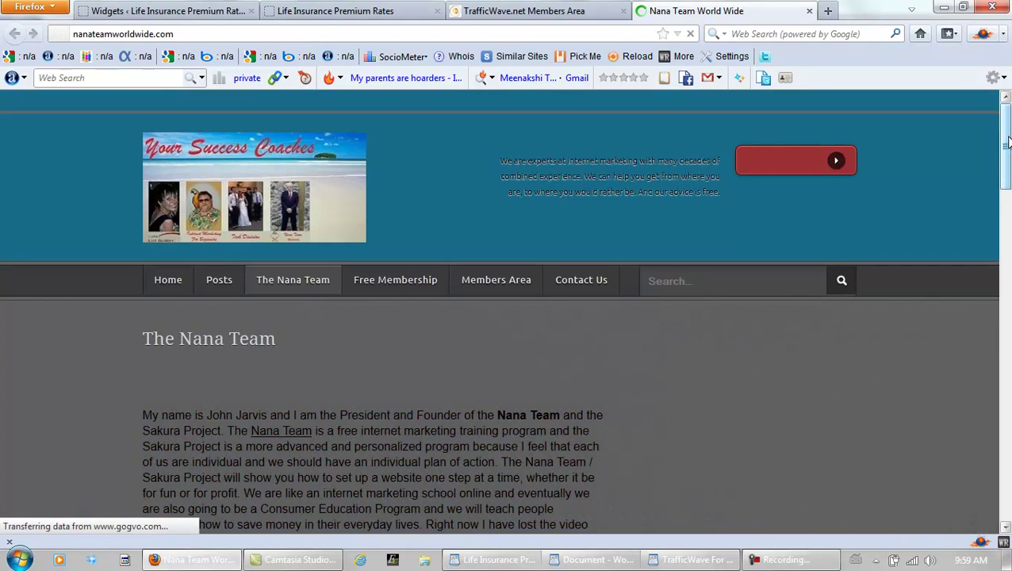
{"action": "left_click_drag", "start_coordinate": [1006, 148], "coordinate": [1005, 343]}
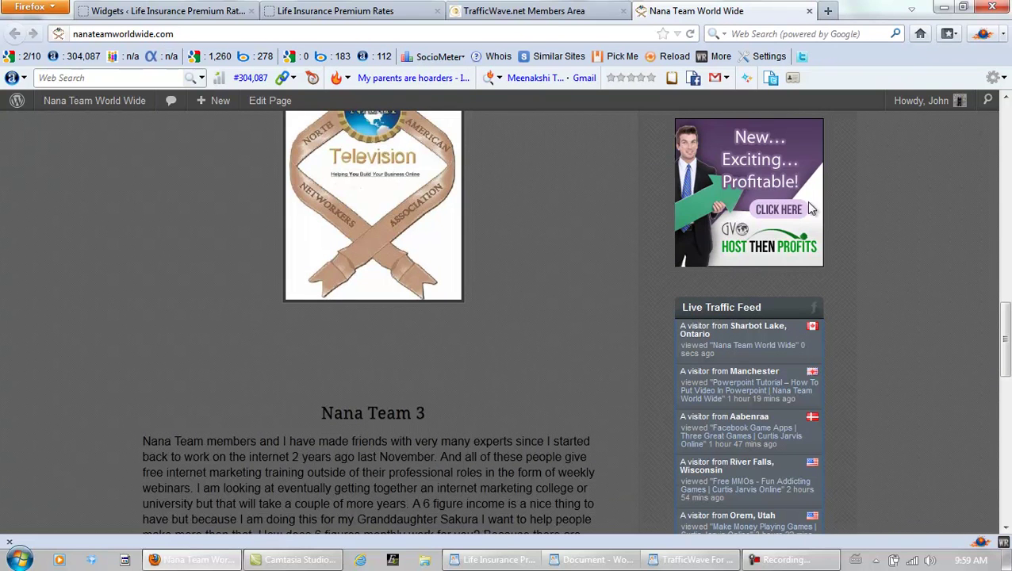
{"action": "scroll", "coordinate": [1002, 341], "scroll_direction": "down", "scroll_amount": 5}
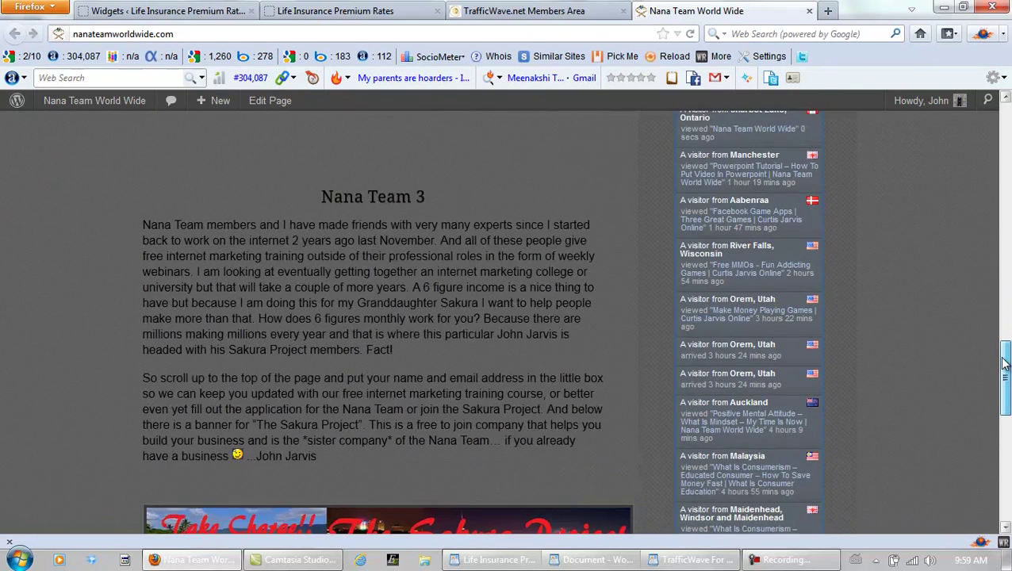
{"action": "left_click_drag", "start_coordinate": [1004, 349], "coordinate": [1005, 390]}
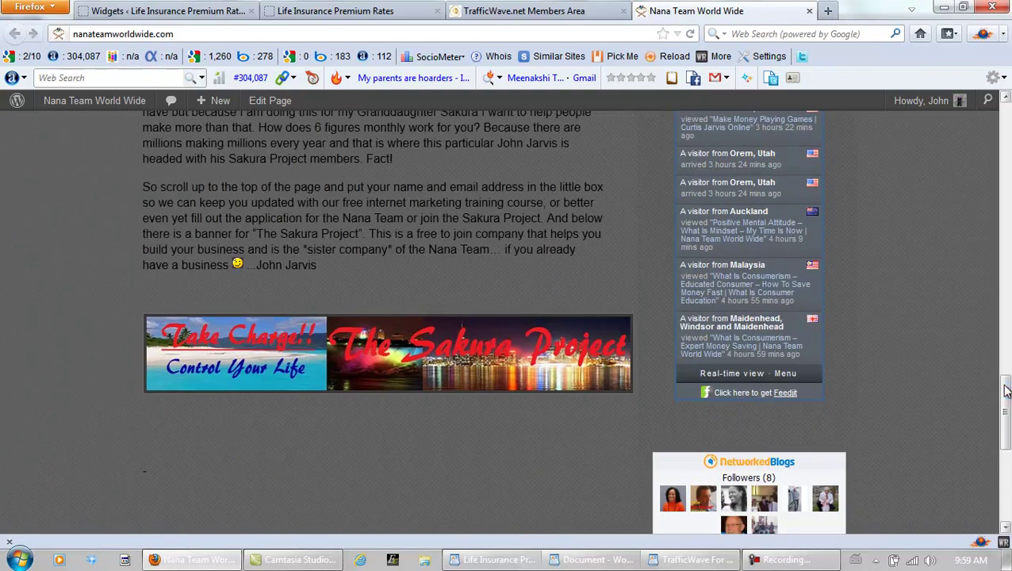
- Open the traffic feed's real-time view, review the list of visitor arrivals, and return to the Nana Team World Wide page
{"action": "left_click", "coordinate": [728, 378]}
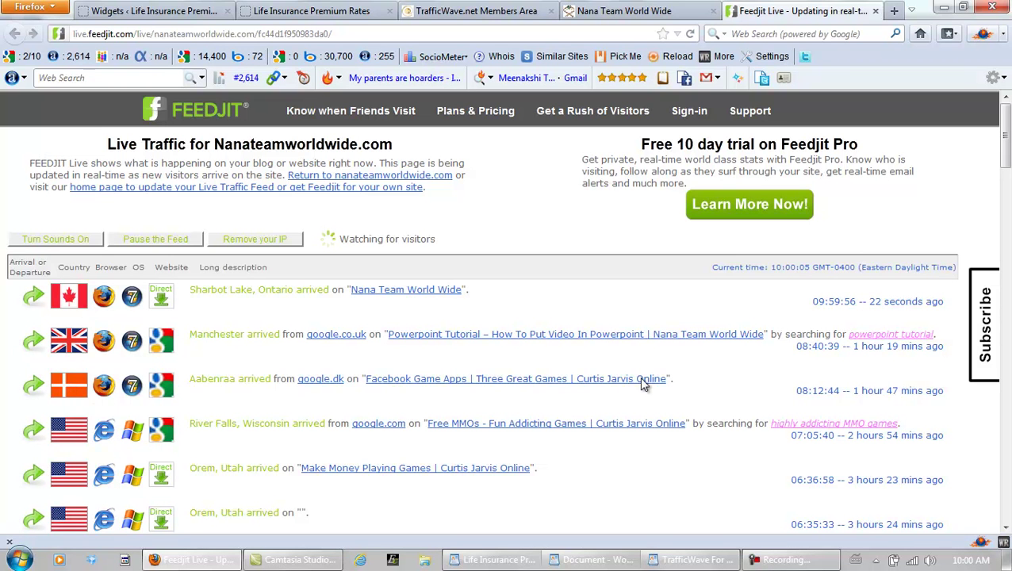
{"action": "left_click_drag", "start_coordinate": [1004, 151], "coordinate": [1005, 231]}
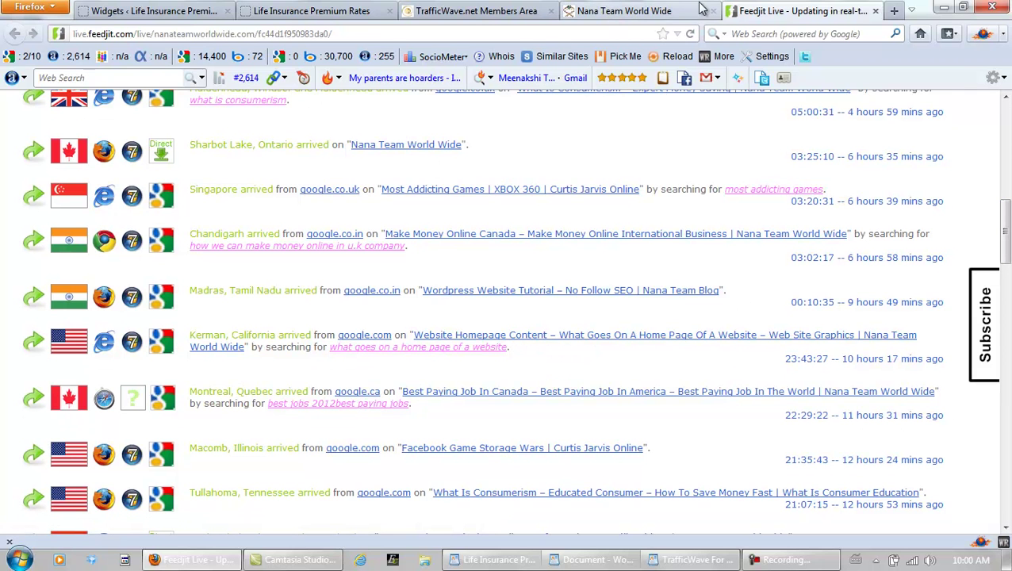
{"action": "left_click", "coordinate": [664, 15]}
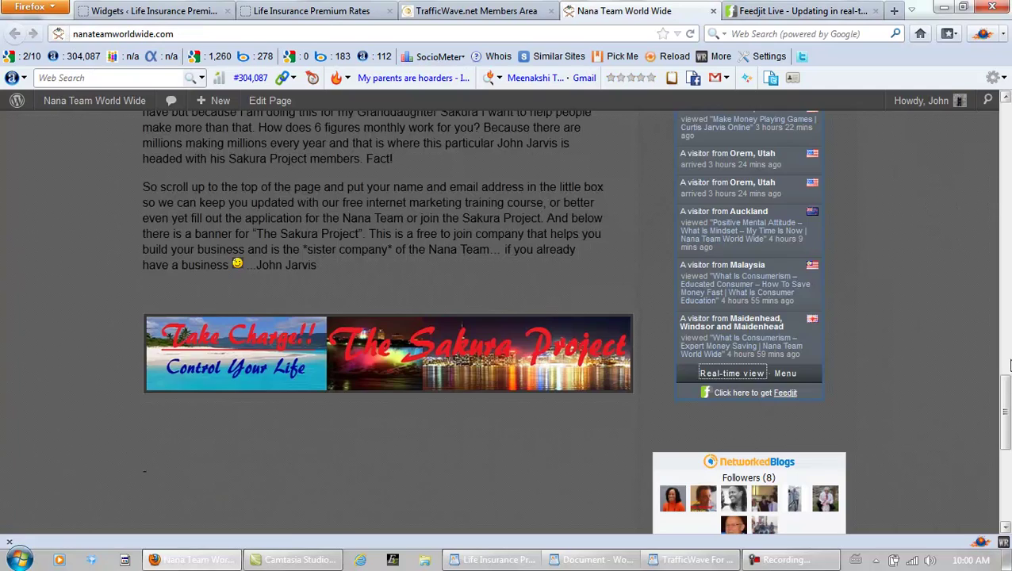
- Close the Nana Team World Wide and Feedjit Live tabs and review the live Life Insurance Premium Rates page with its sidebar
{"action": "left_click_drag", "start_coordinate": [1005, 382], "coordinate": [1007, 355]}
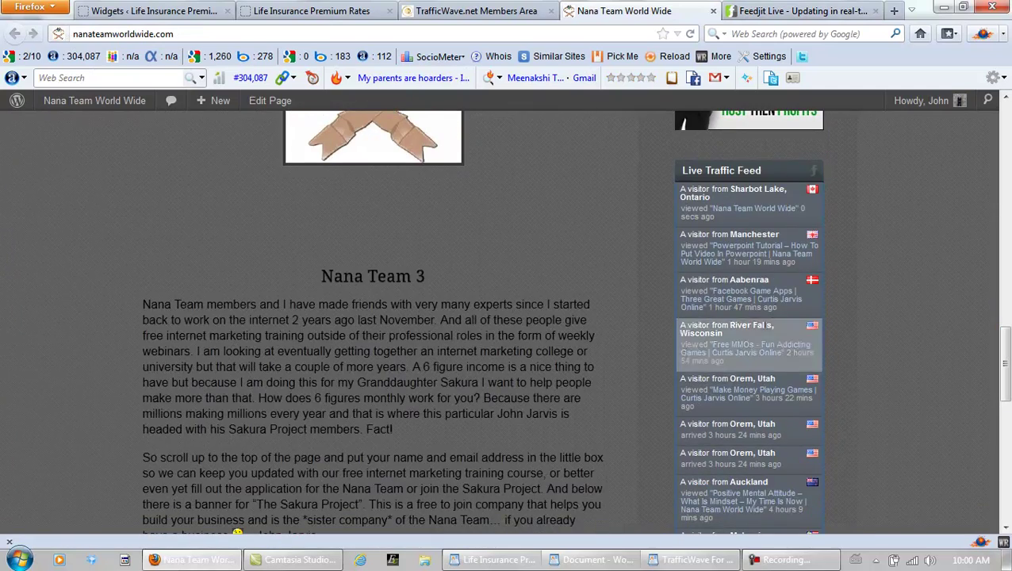
{"action": "left_click", "coordinate": [713, 11]}
{"action": "left_click", "coordinate": [723, 12]}
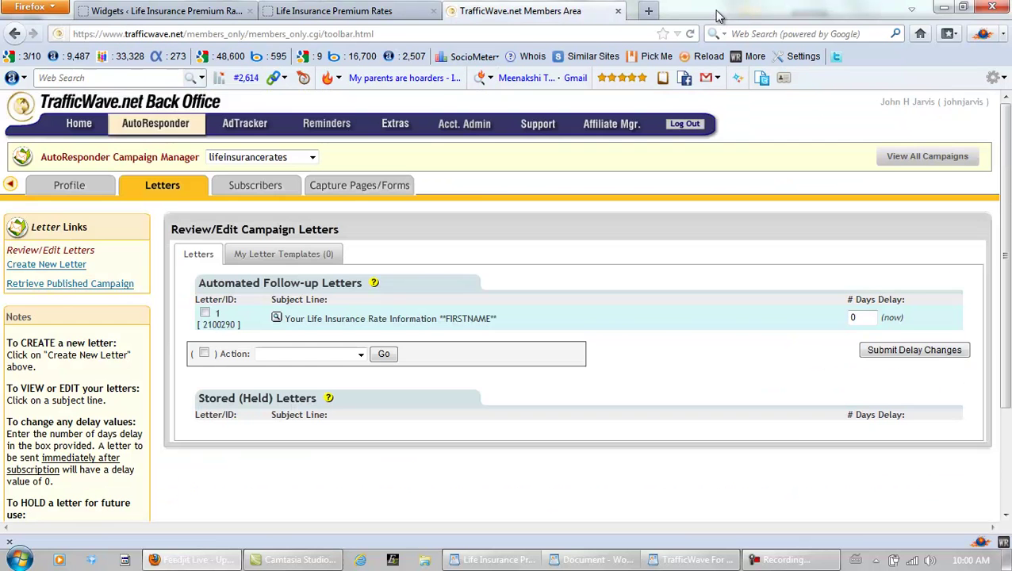
{"action": "left_click", "coordinate": [394, 11]}
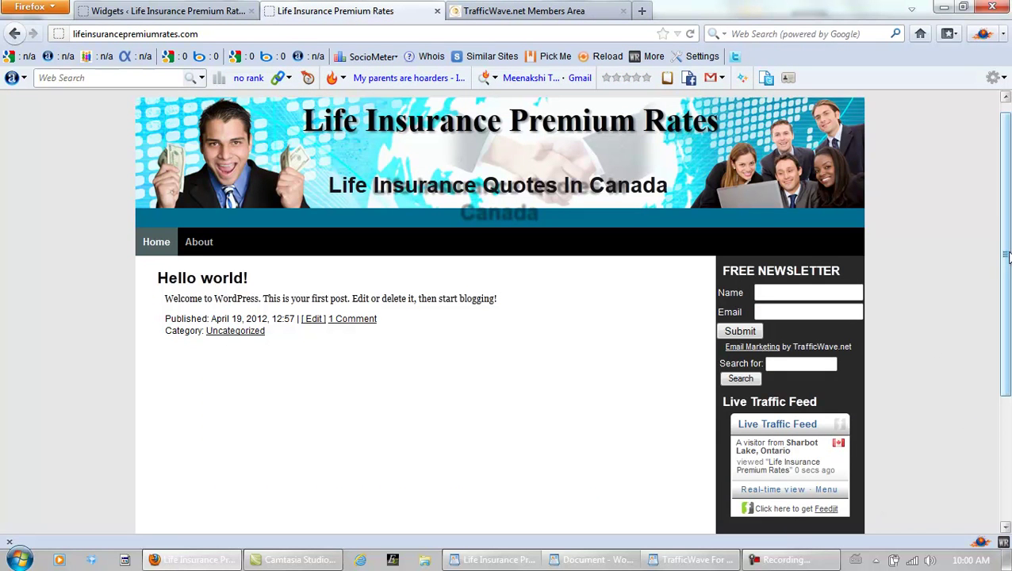
{"action": "scroll", "coordinate": [1006, 254], "scroll_direction": "down", "scroll_amount": 2}
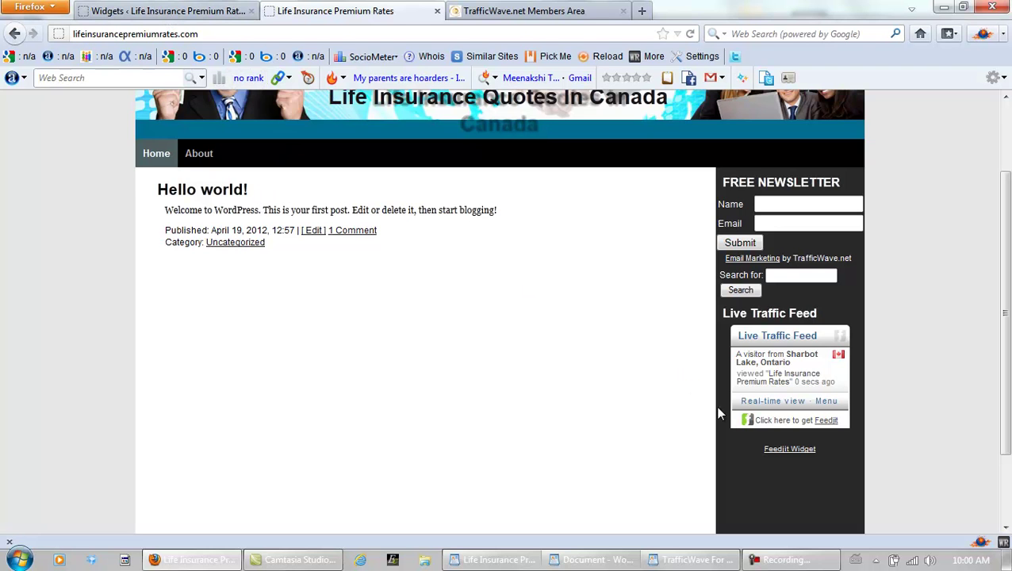
{"action": "left_click", "coordinate": [779, 559]}
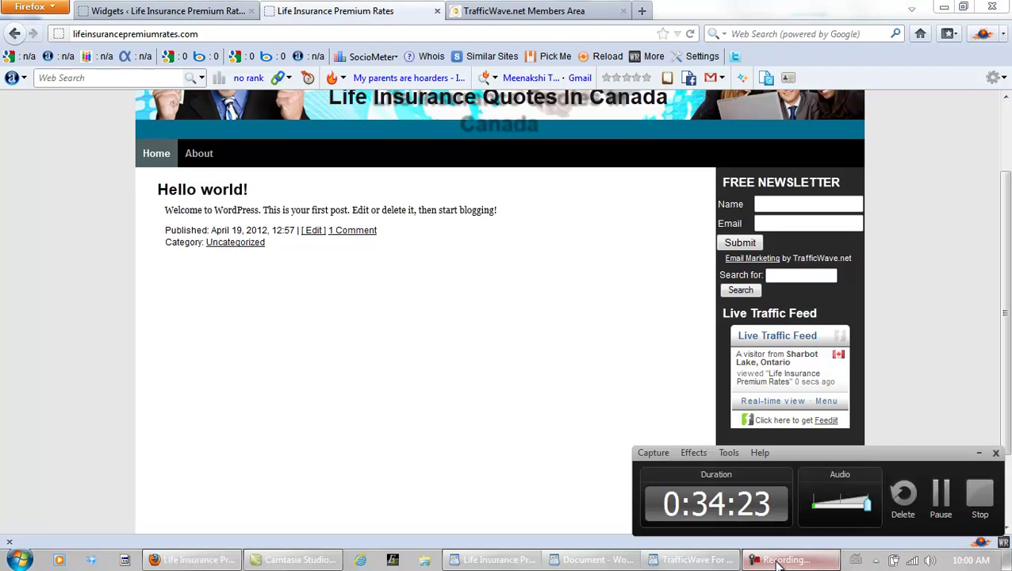
{"action": "left_click", "coordinate": [781, 561]}
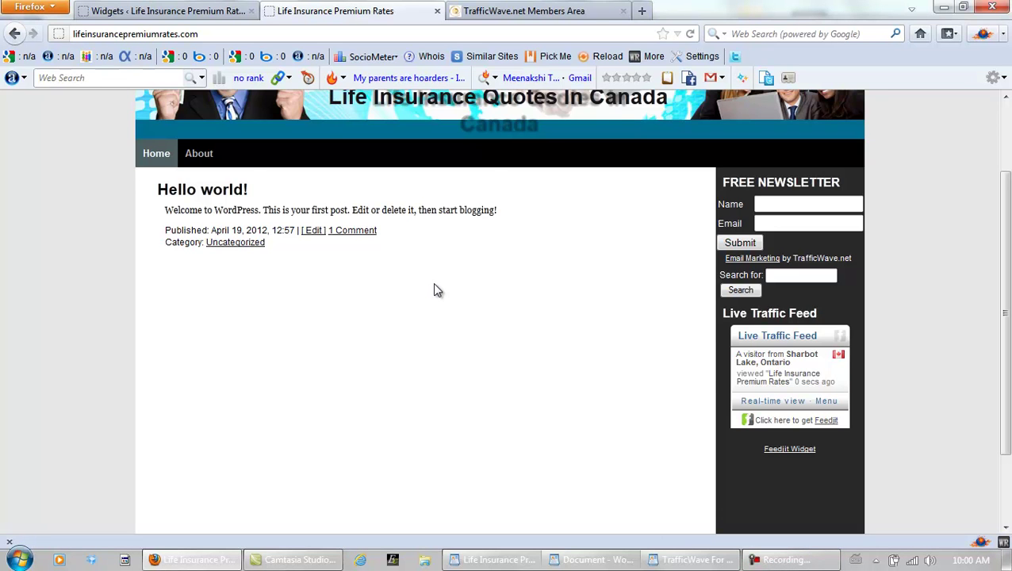
{"action": "scroll", "coordinate": [510, 299], "scroll_direction": "up", "scroll_amount": 2}
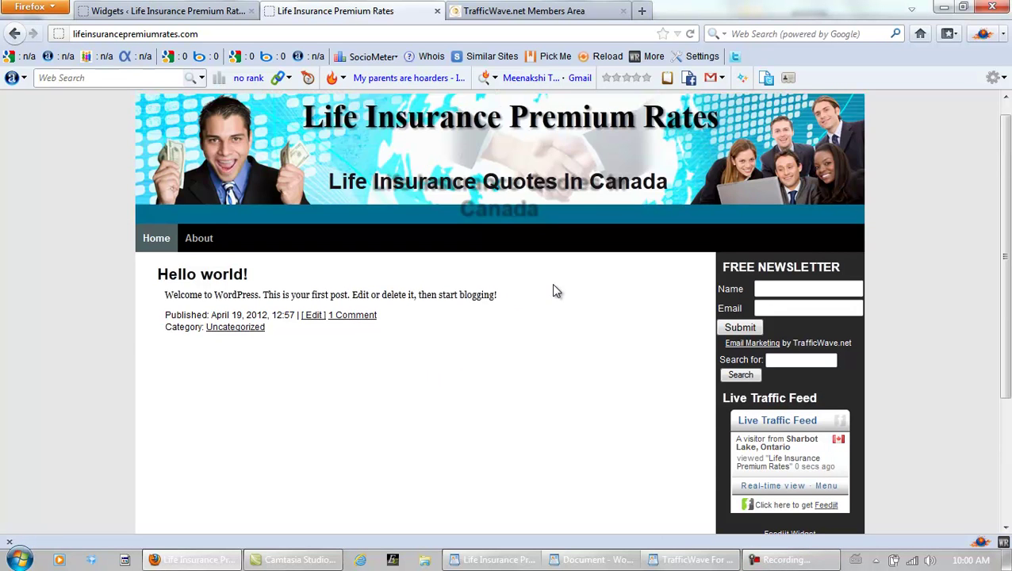
- Create a new page in the site's admin area titled "Blog" with the body text "This is my blog page"
{"action": "left_click", "coordinate": [163, 14]}
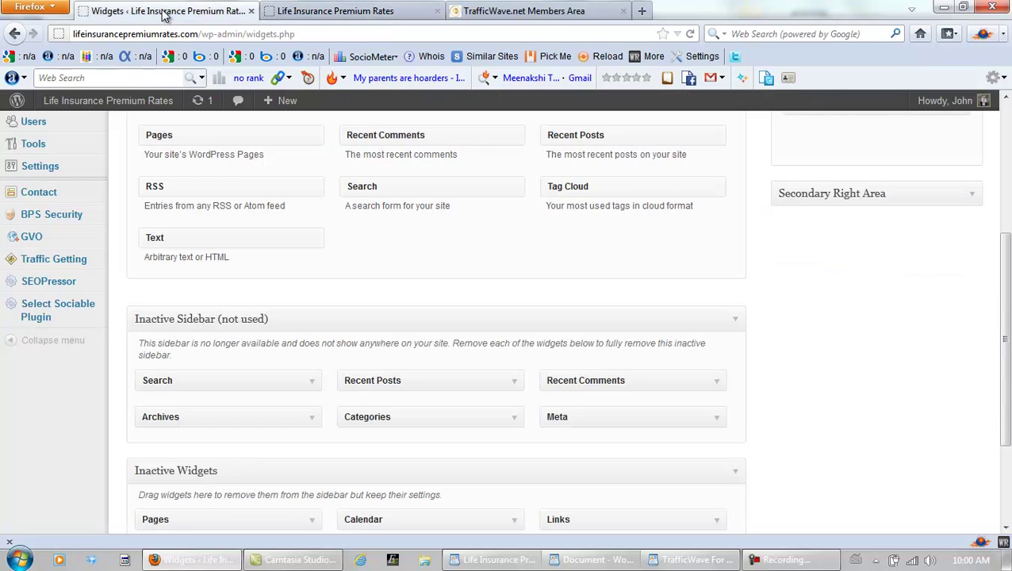
{"action": "scroll", "coordinate": [1009, 277], "scroll_direction": "up", "scroll_amount": 3}
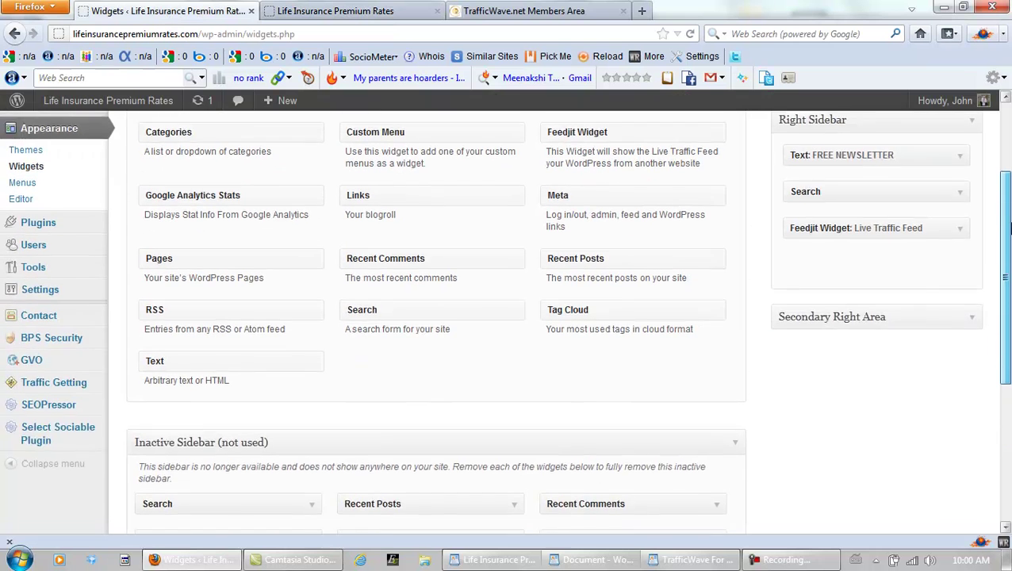
{"action": "left_click_drag", "start_coordinate": [1007, 216], "coordinate": [1007, 213]}
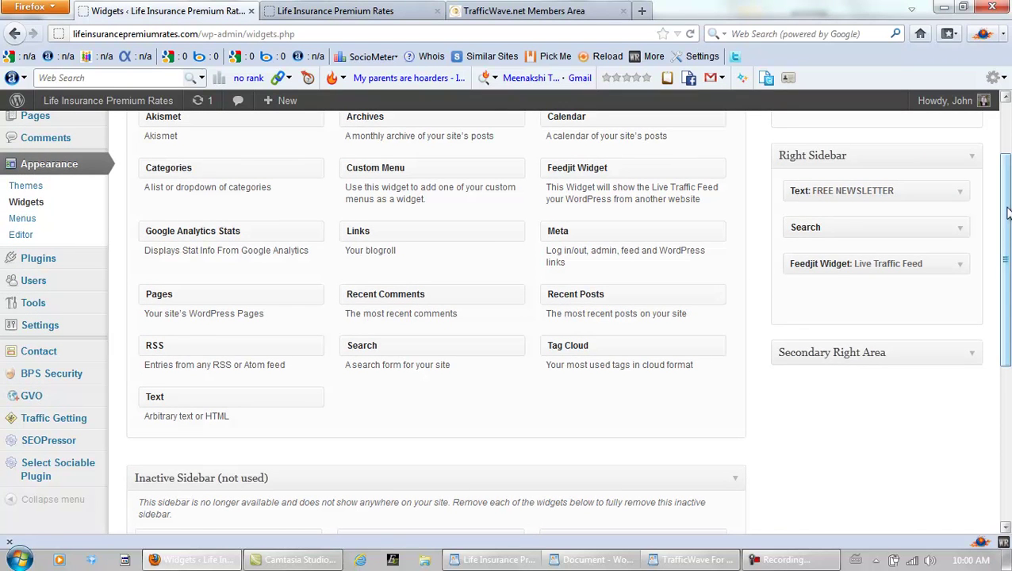
{"action": "scroll", "coordinate": [1005, 218], "scroll_direction": "up", "scroll_amount": 1}
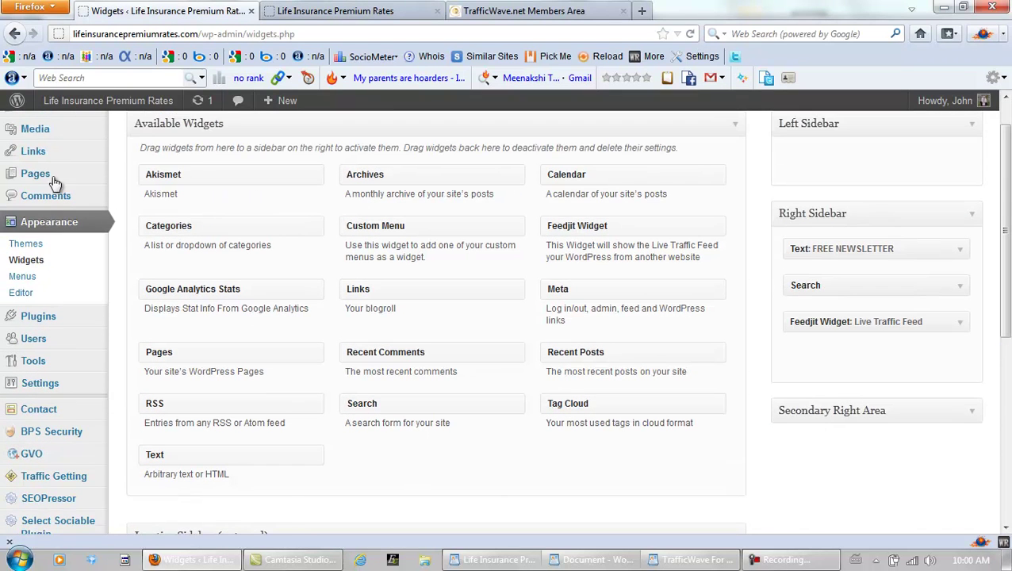
{"action": "mouse_move", "coordinate": [41, 176]}
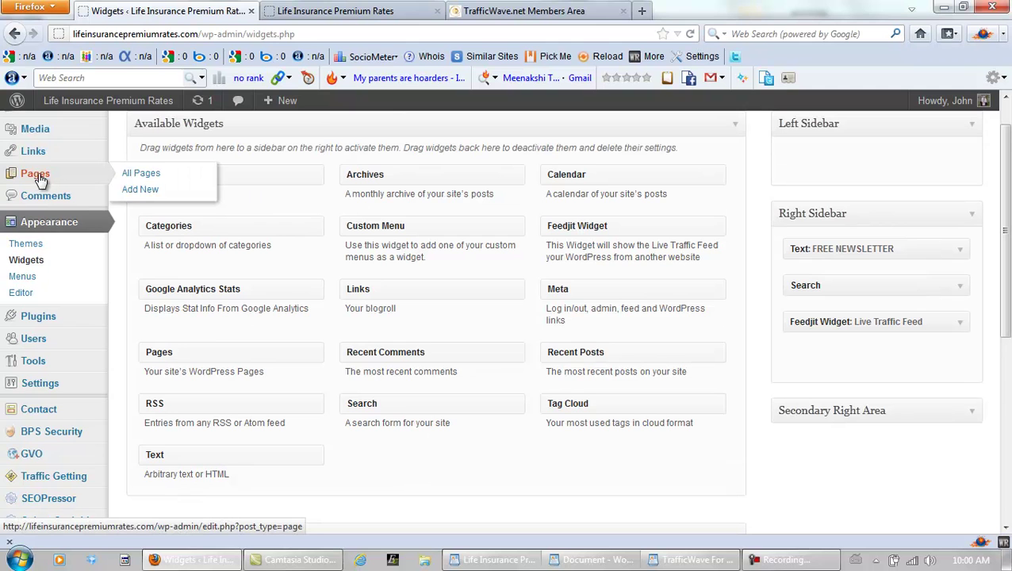
{"action": "left_click", "coordinate": [145, 193]}
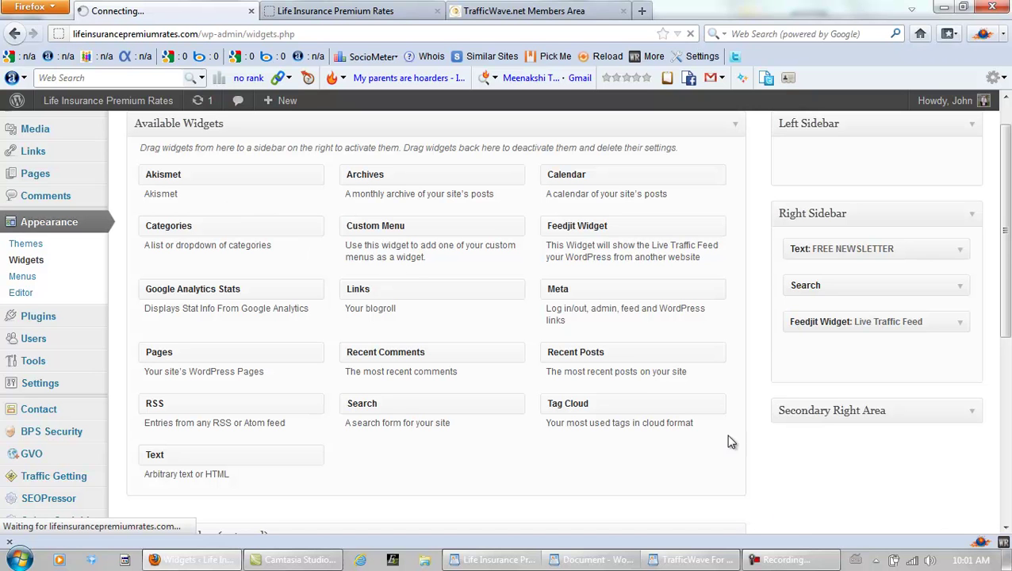
{"action": "left_click", "coordinate": [786, 560]}
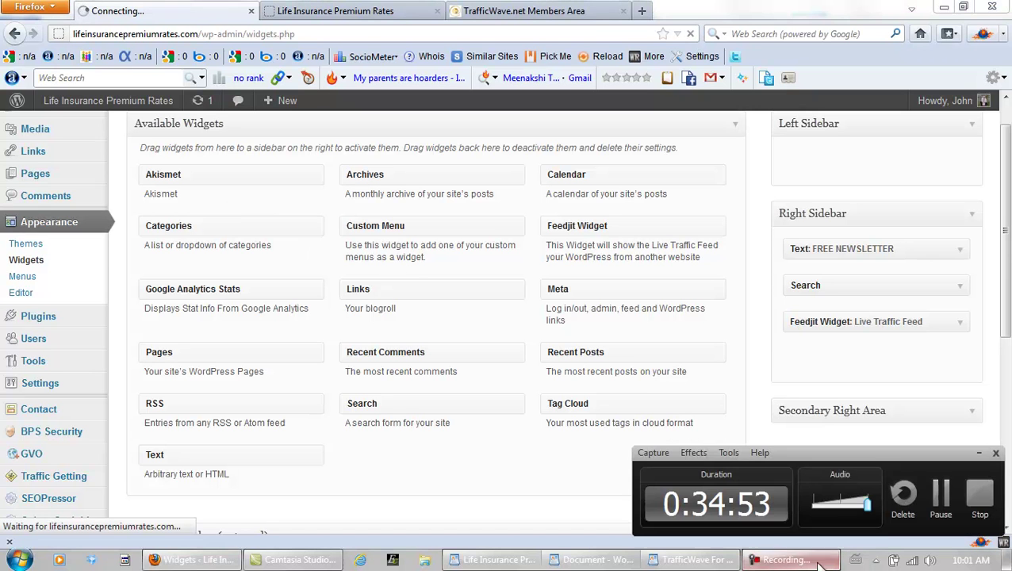
{"action": "left_click", "coordinate": [938, 491]}
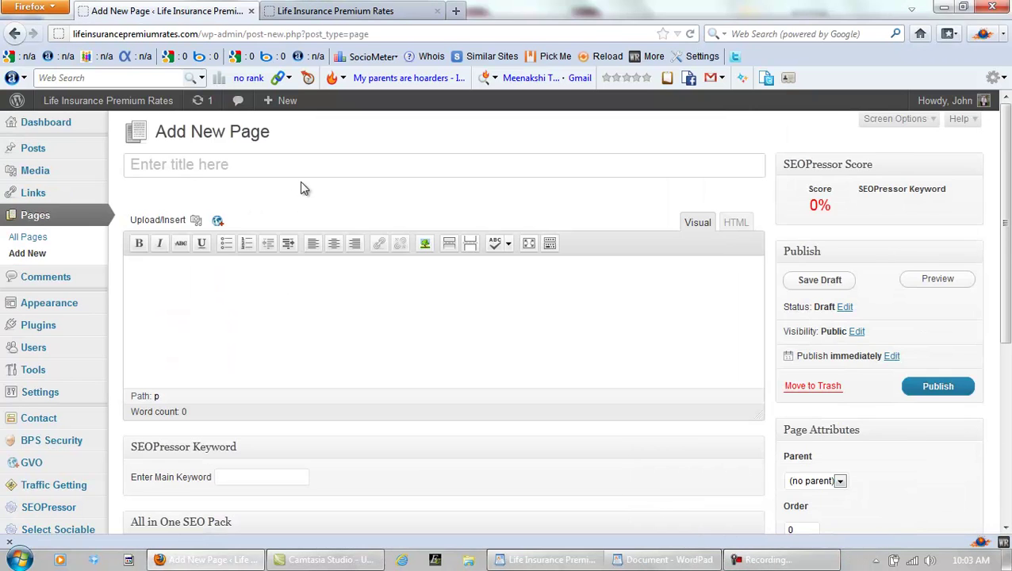
{"action": "left_click", "coordinate": [285, 167]}
{"action": "type", "text": "Blog"}
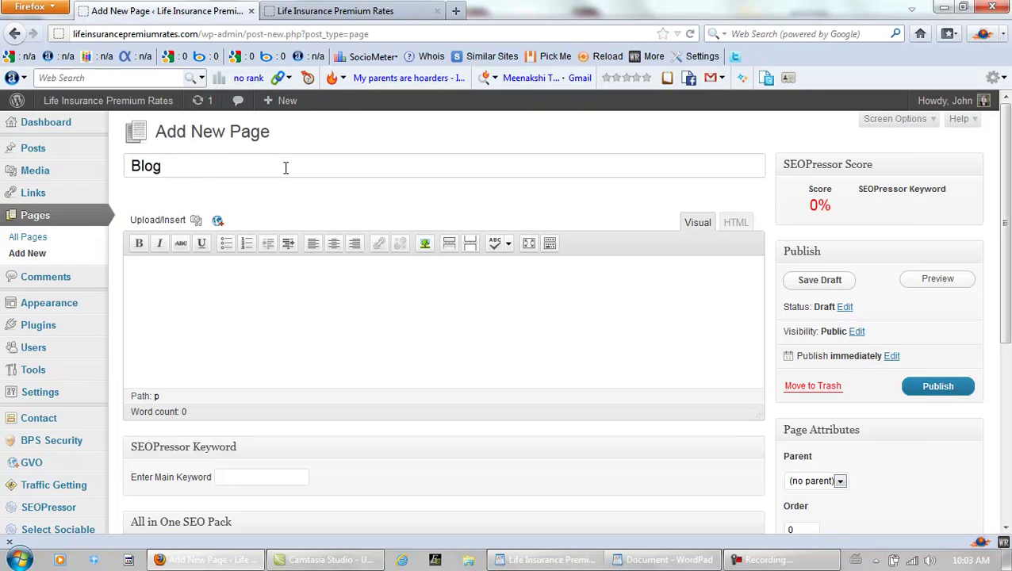
{"action": "left_click", "coordinate": [285, 277]}
{"action": "type", "text": "This is my blog page"}
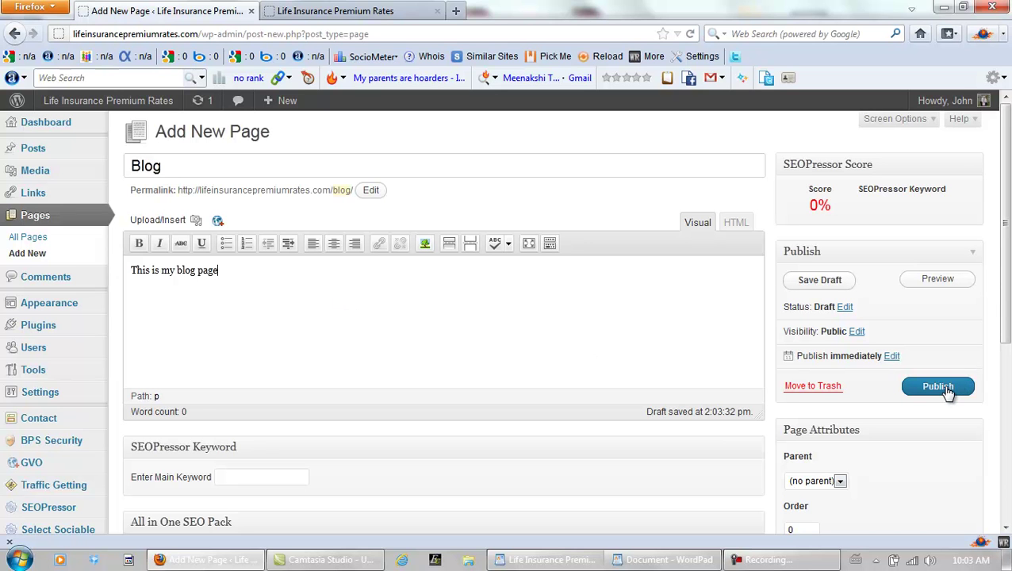
- Set the Blog page's order to 3 and publish it
{"action": "scroll", "coordinate": [1009, 309], "scroll_direction": "down", "scroll_amount": 2}
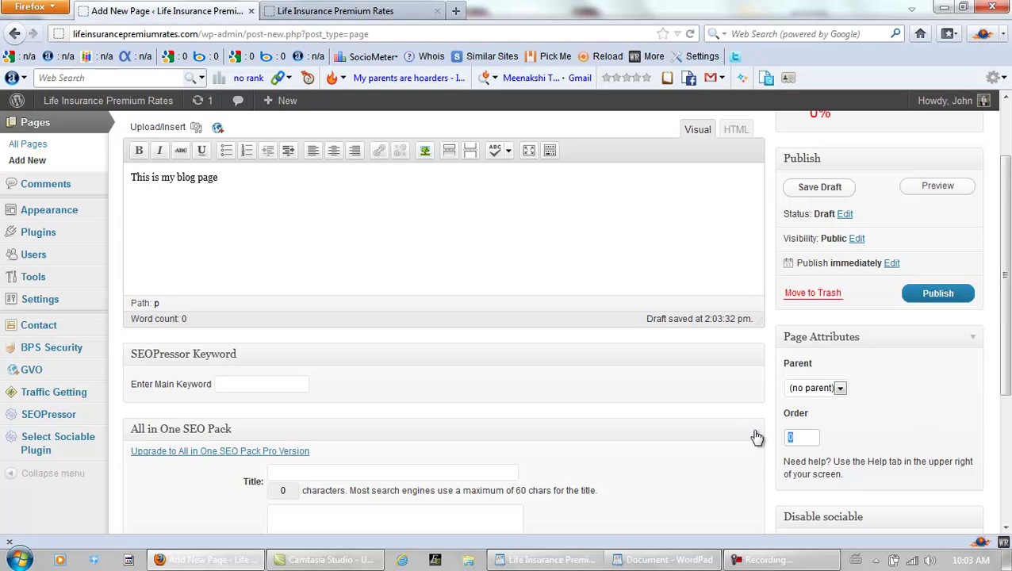
{"action": "type", "text": "3"}
{"action": "left_click", "coordinate": [924, 406]}
{"action": "left_click", "coordinate": [934, 296]}
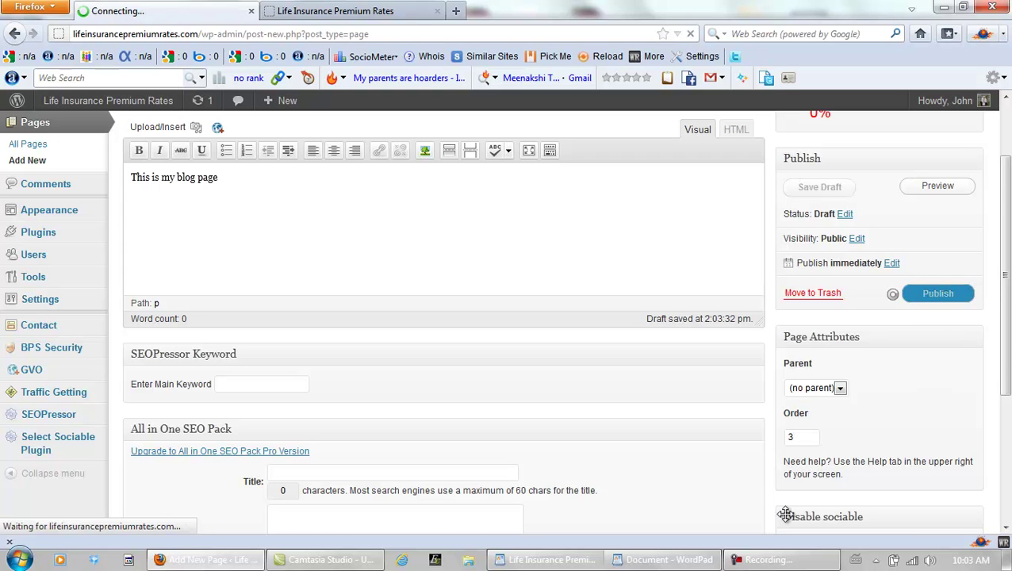
{"action": "left_click", "coordinate": [759, 560]}
{"action": "left_click", "coordinate": [939, 513]}
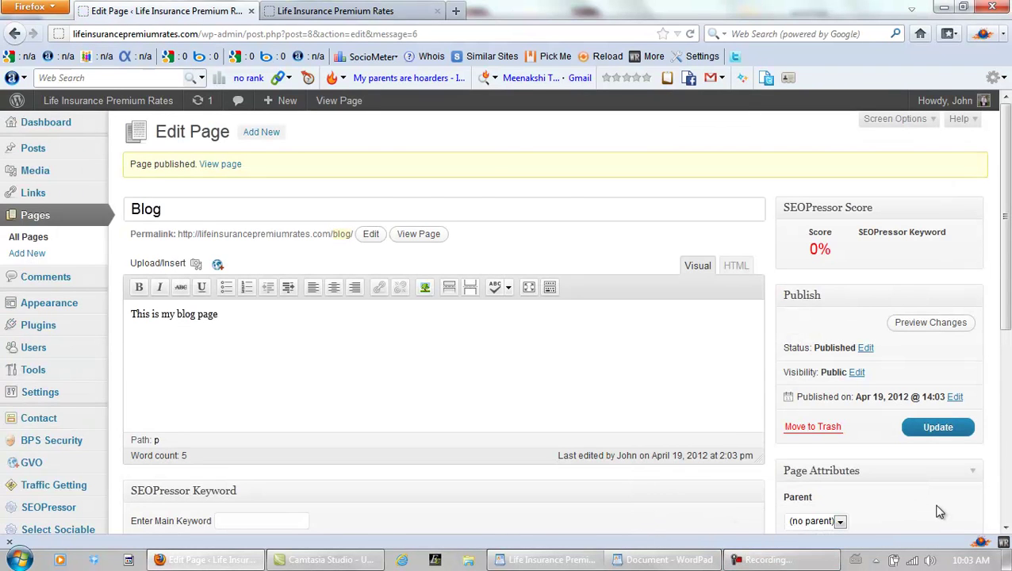
- Reload the live site, check its navigation bar for the Blog page, and return to the page editor
{"action": "left_click", "coordinate": [387, 11]}
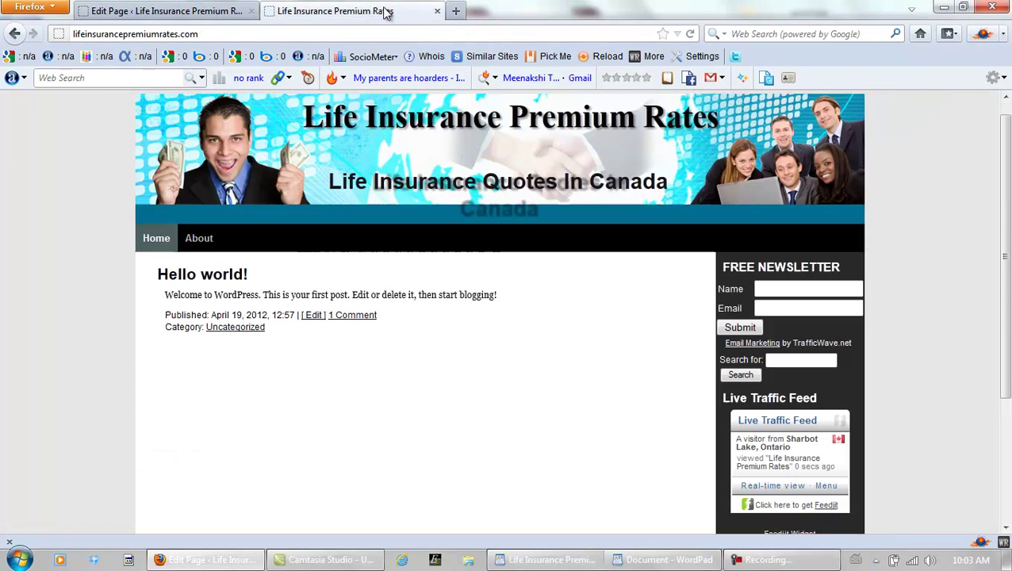
{"action": "left_click", "coordinate": [688, 36]}
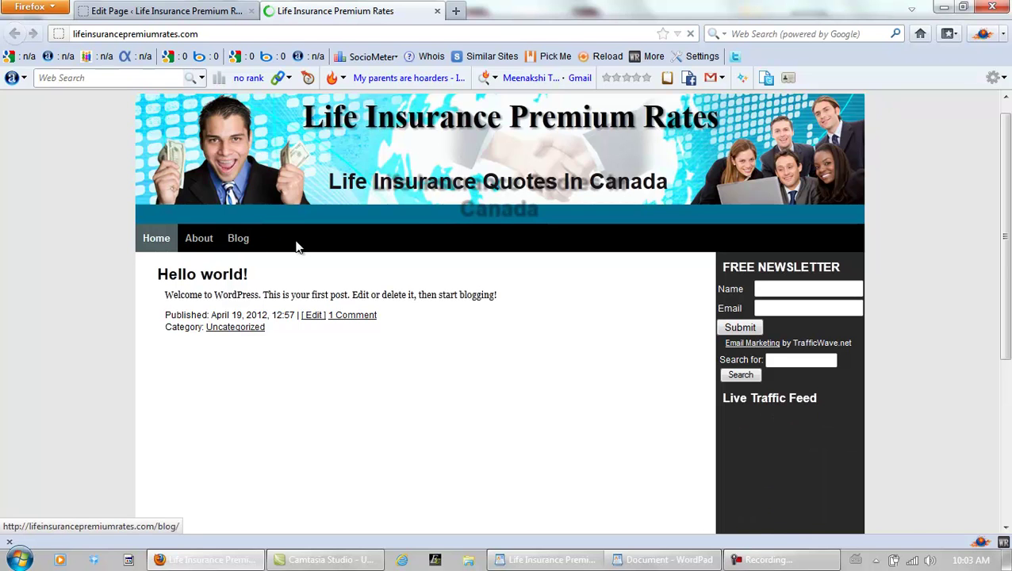
{"action": "left_click", "coordinate": [194, 12]}
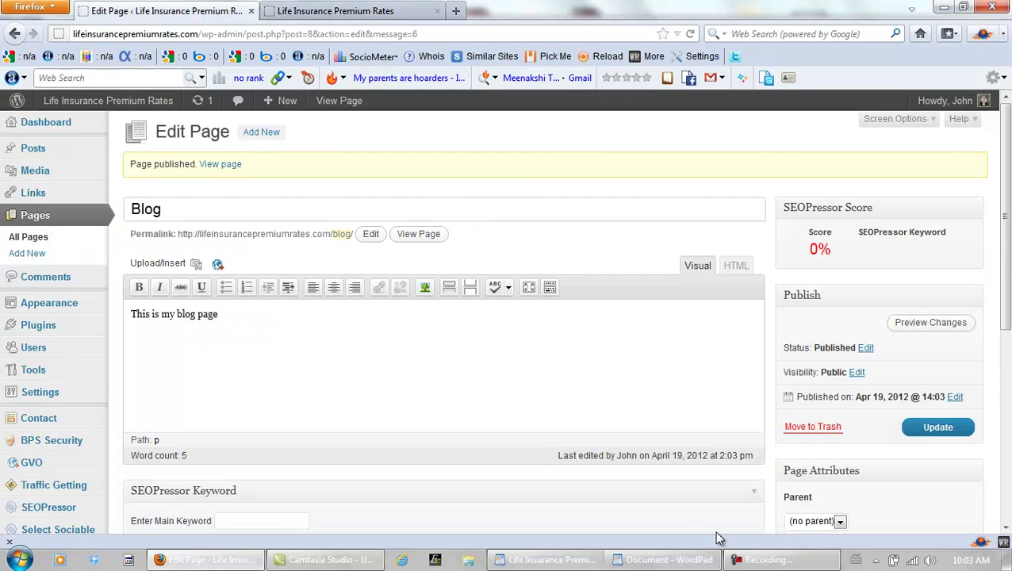
{"action": "left_click", "coordinate": [745, 559]}
{"action": "left_click", "coordinate": [948, 506]}
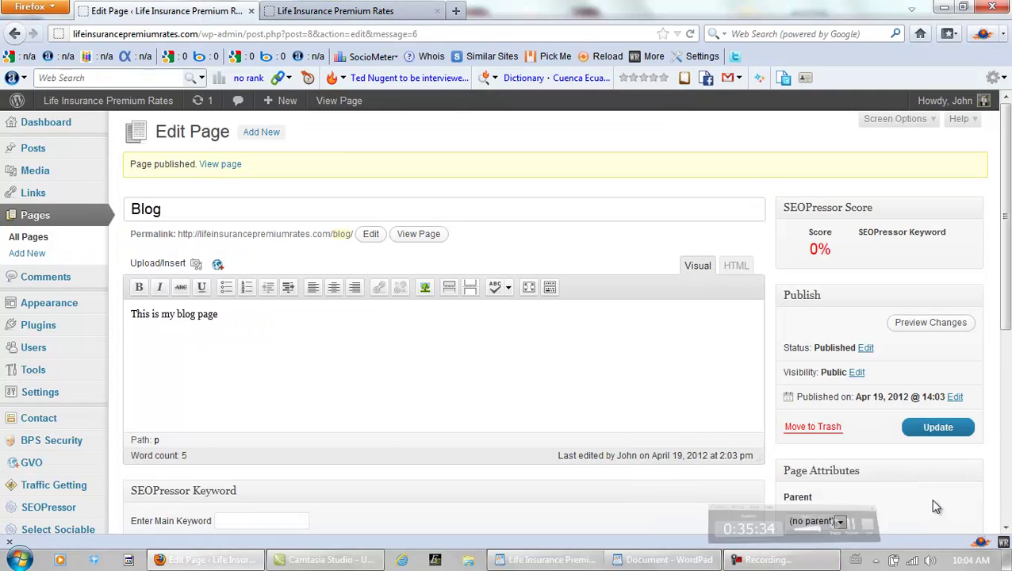
- Add a new page titled "Privacy Policy" with an empty body, set its order to 4, and publish it
{"action": "left_click", "coordinate": [41, 256]}
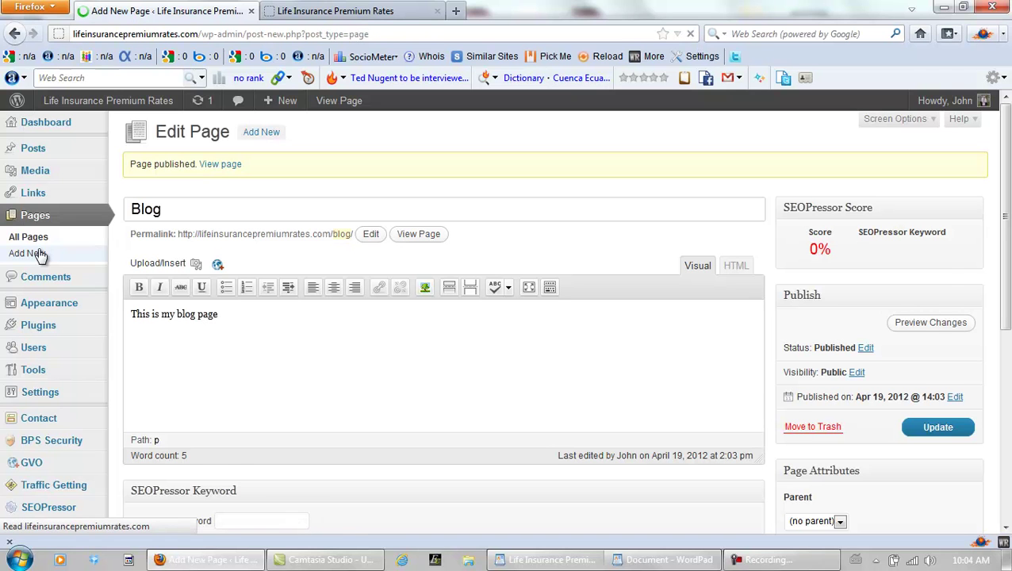
{"action": "type", "text": "Priv"}
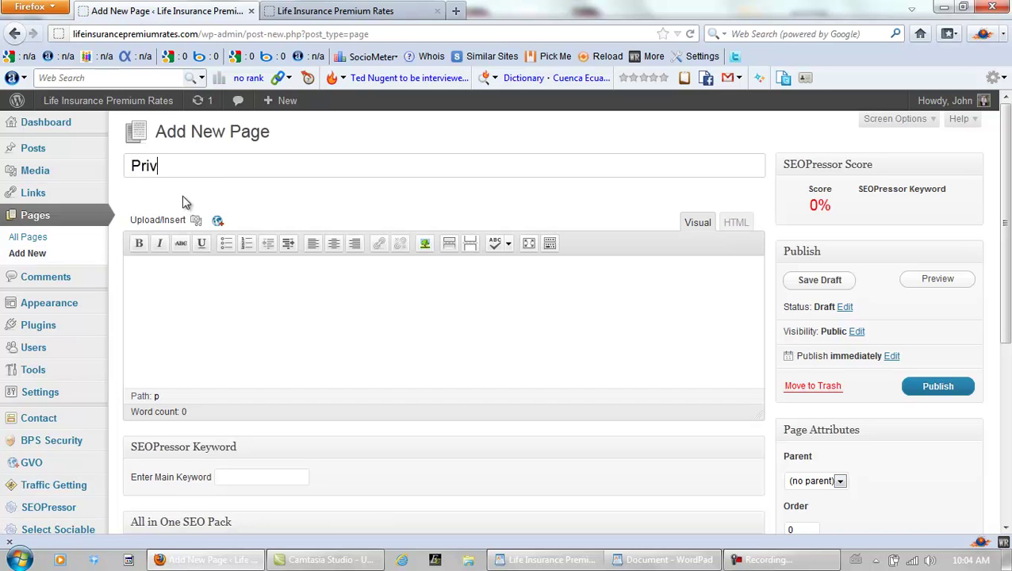
{"action": "type", "text": "acy Policy"}
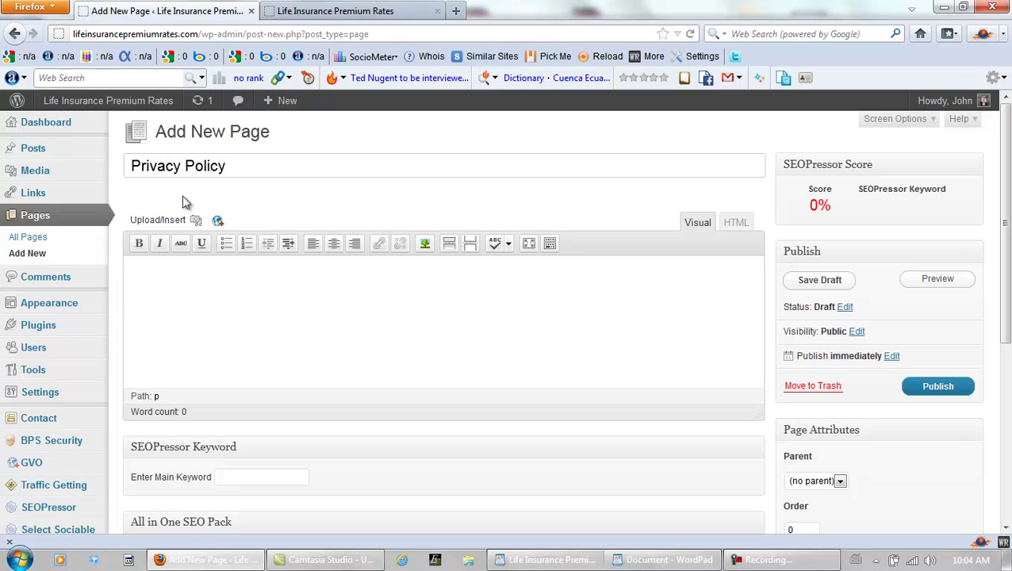
{"action": "scroll", "coordinate": [1005, 281], "scroll_direction": "down", "scroll_amount": 2}
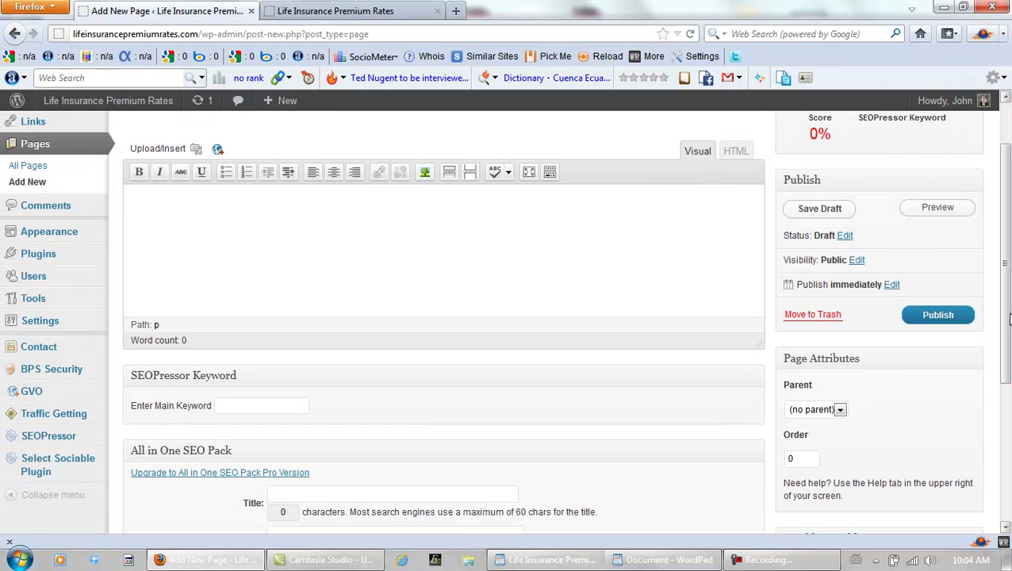
{"action": "type", "text": "4"}
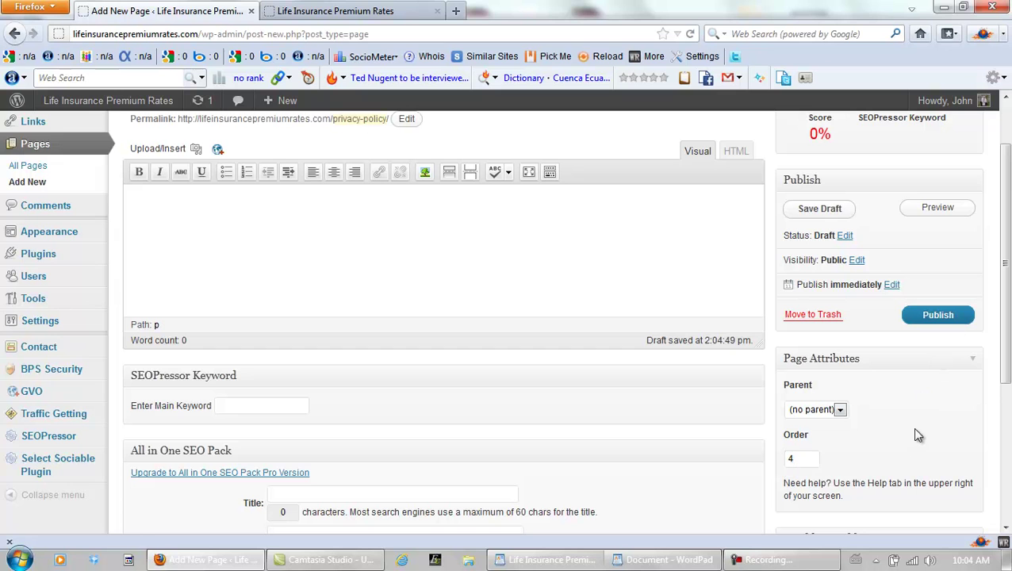
{"action": "left_click", "coordinate": [944, 316]}
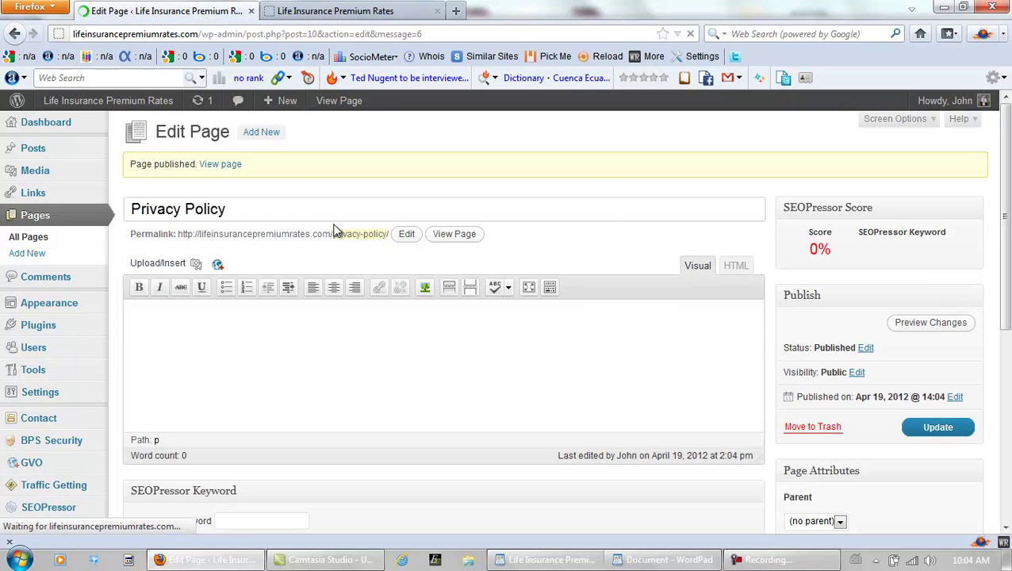
- Add a new page titled "Contact Us" with an empty body, set its order to 5, and publish it
{"action": "left_click", "coordinate": [36, 254]}
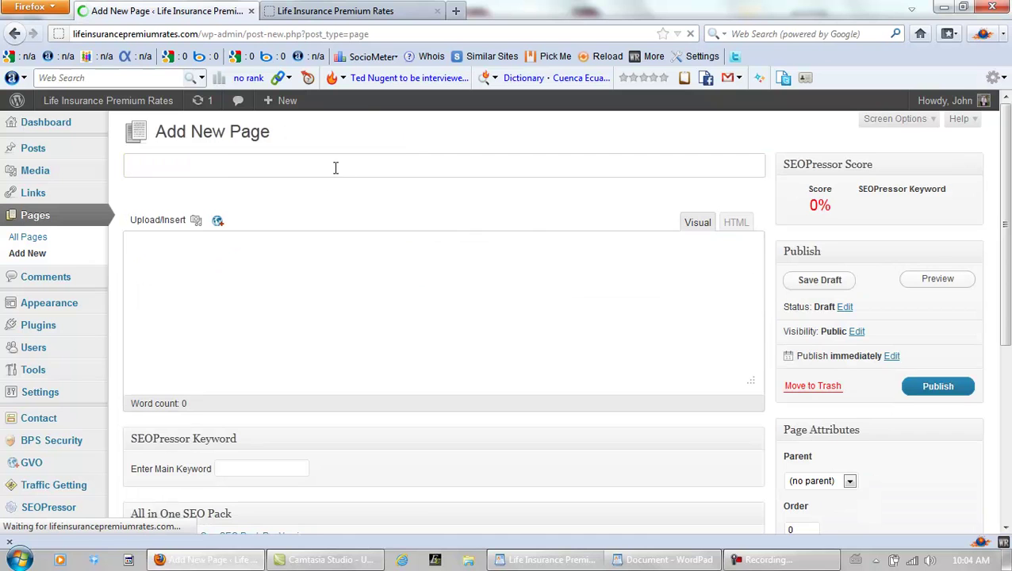
{"action": "left_click", "coordinate": [335, 167]}
{"action": "type", "text": "Contact Us"}
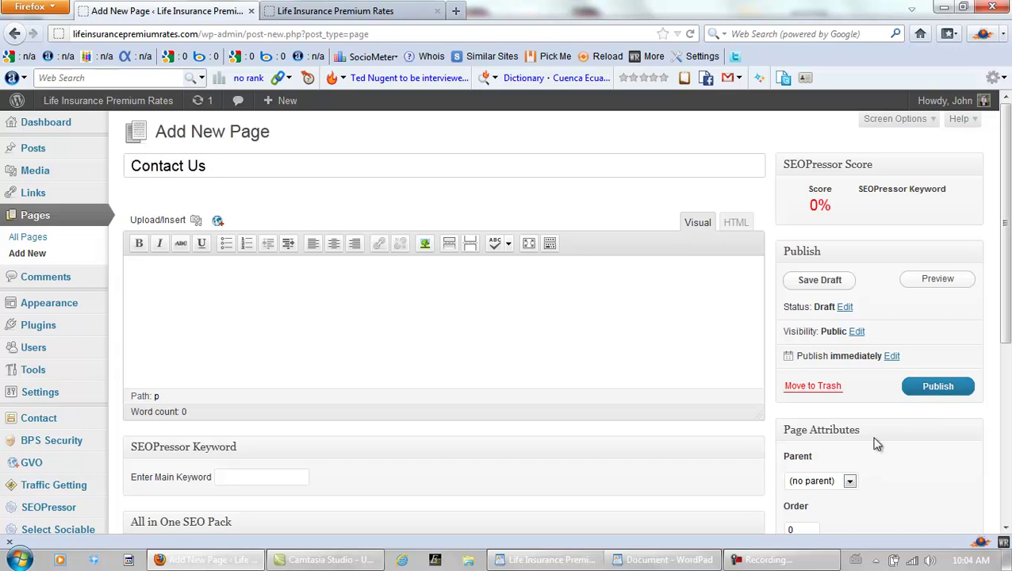
{"action": "scroll", "coordinate": [872, 452], "scroll_direction": "down", "scroll_amount": 2}
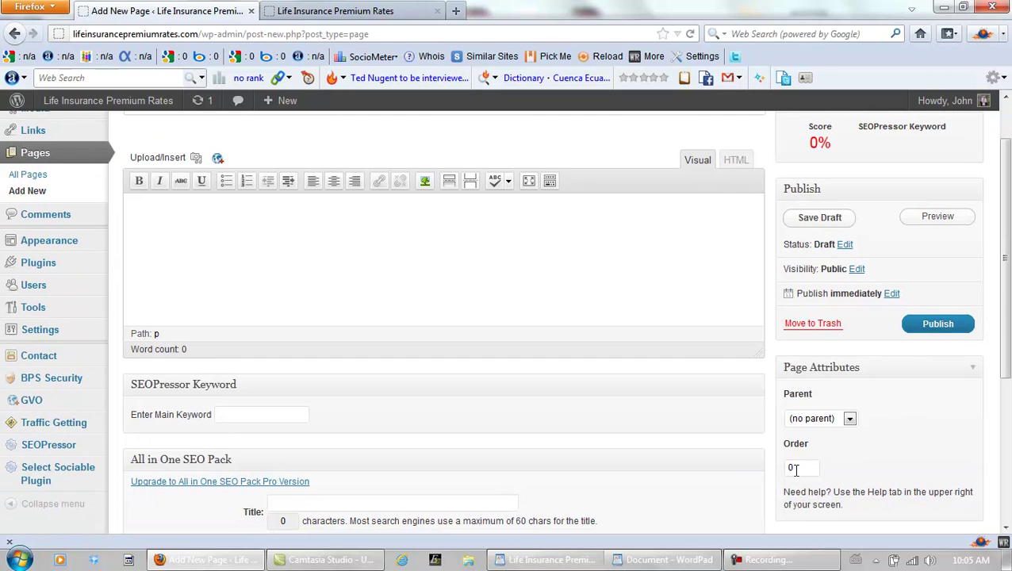
{"action": "double_click", "coordinate": [798, 468]}
{"action": "type", "text": "5"}
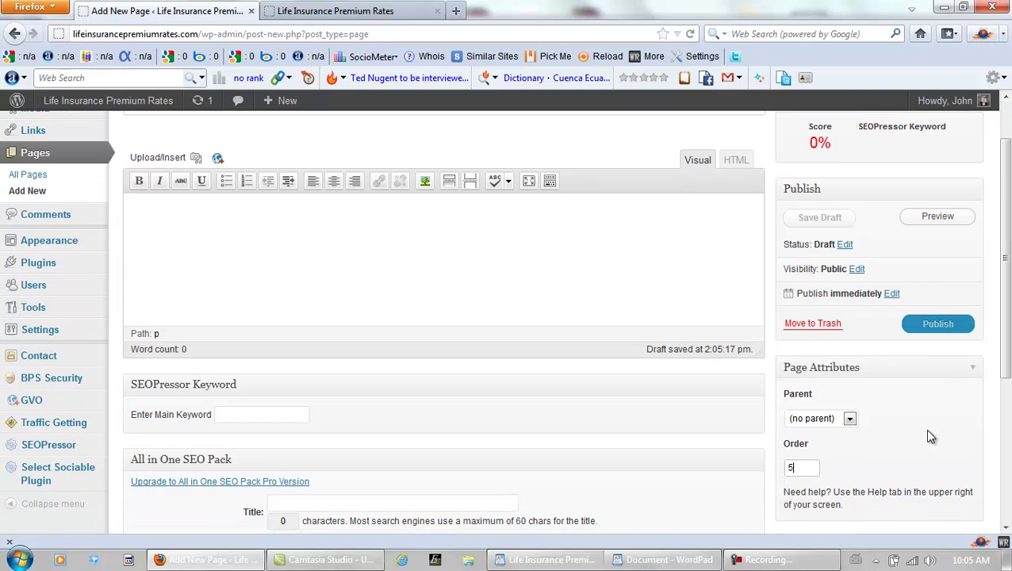
{"action": "left_click", "coordinate": [941, 326]}
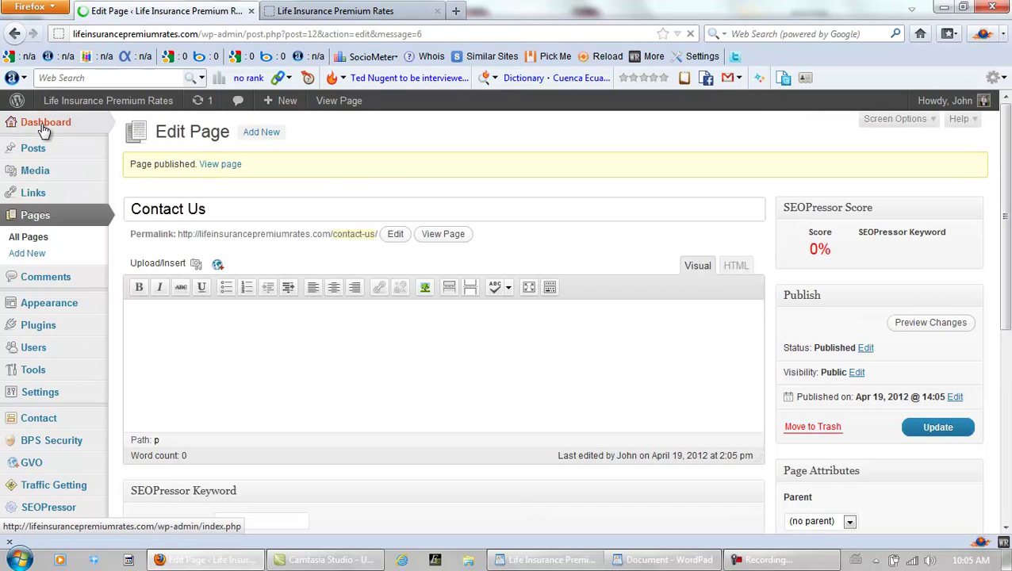
- Go to the site's admin dashboard and dismiss the new toolbar feature notice
{"action": "left_click", "coordinate": [43, 127]}
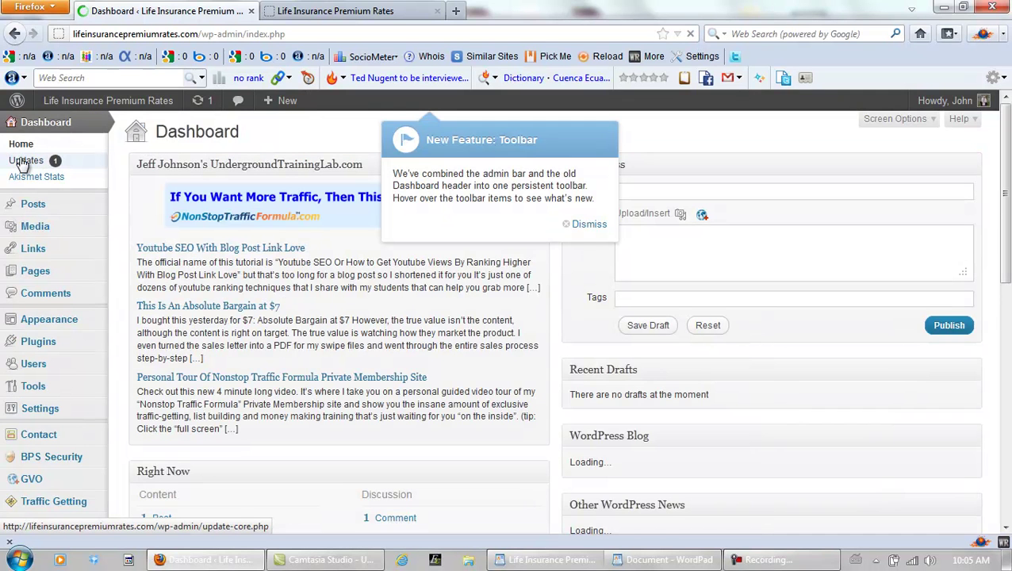
{"action": "left_click", "coordinate": [587, 224]}
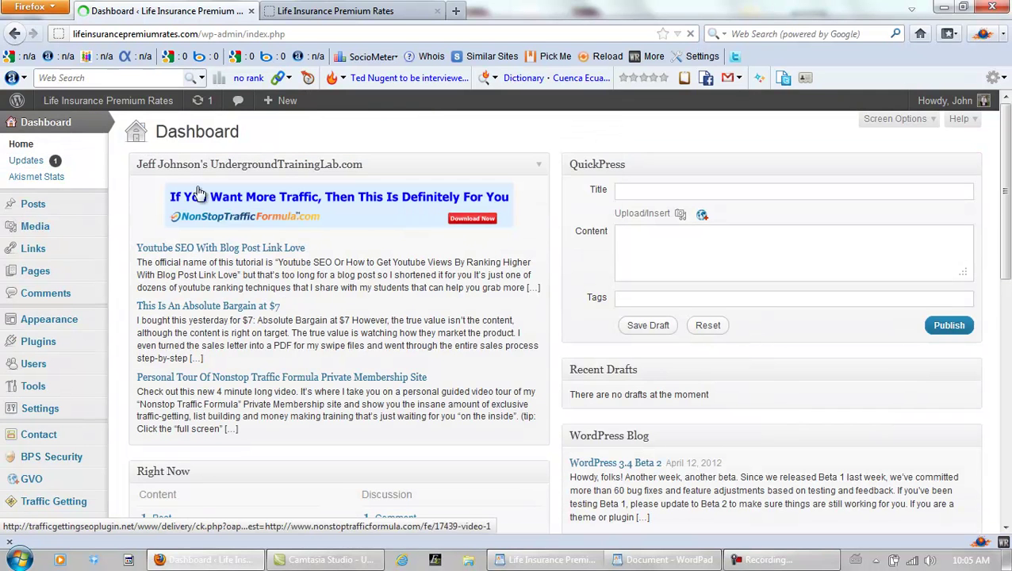
- Reload the live site, check its navigation bar for the Privacy Policy and Contact Us pages, and return to the dashboard
{"action": "left_click", "coordinate": [330, 12]}
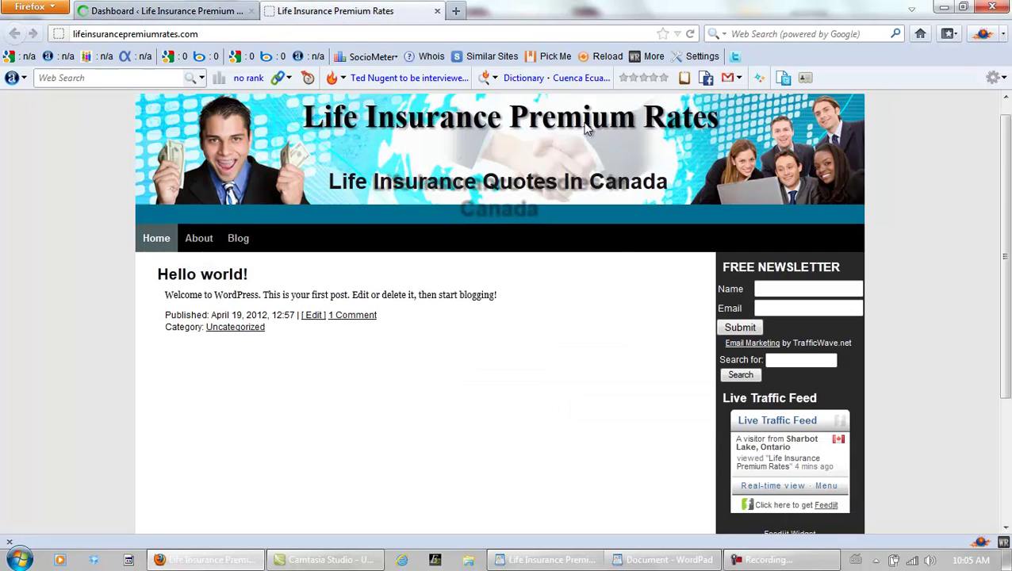
{"action": "left_click", "coordinate": [689, 34]}
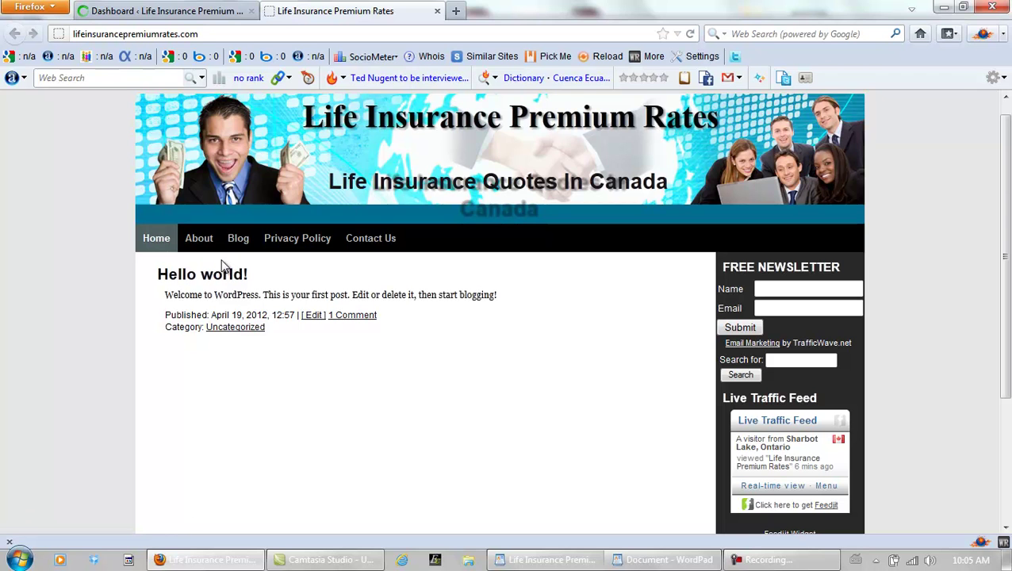
{"action": "left_click", "coordinate": [181, 13]}
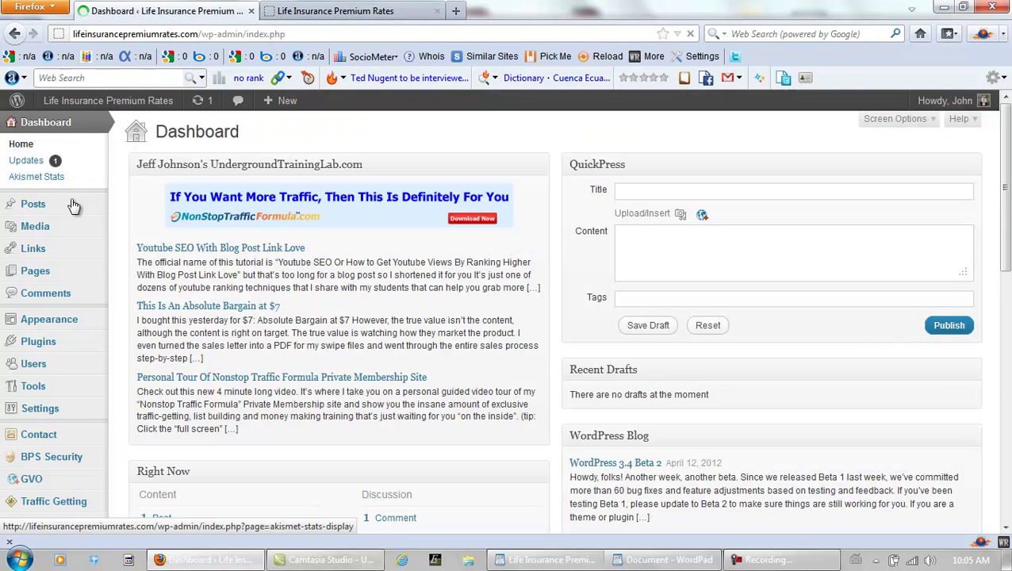
- In the Reading settings, limit blog pages to 2 posts and syndication feeds to the 2 most recent items
{"action": "mouse_move", "coordinate": [89, 354]}
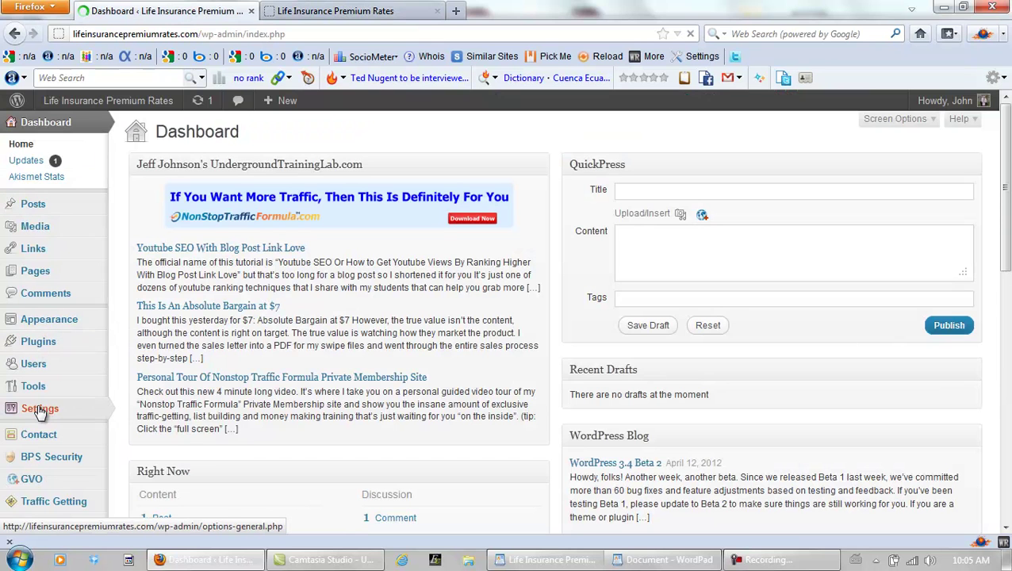
{"action": "mouse_move", "coordinate": [39, 412]}
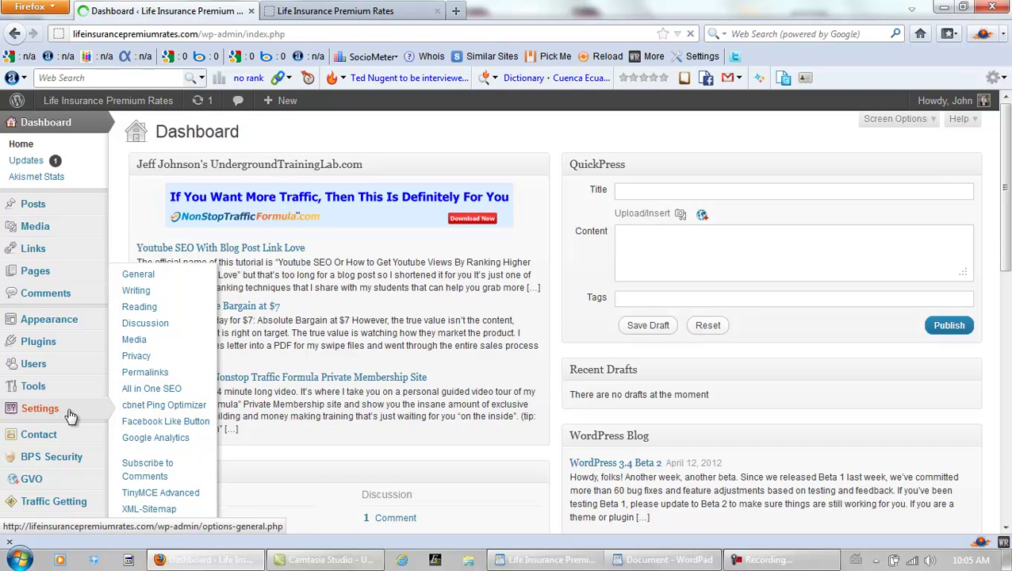
{"action": "left_click", "coordinate": [151, 314]}
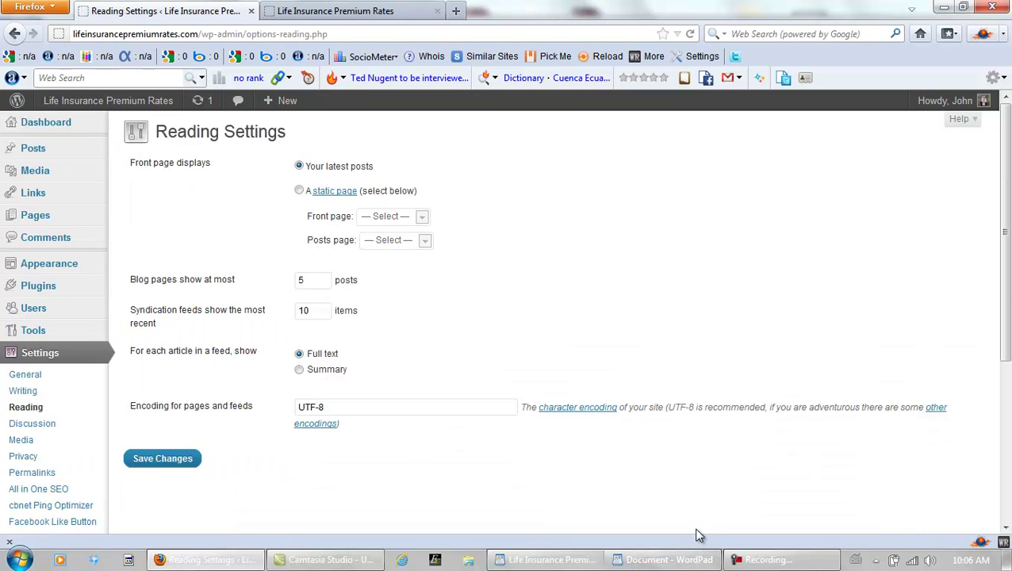
{"action": "left_click_drag", "start_coordinate": [310, 279], "coordinate": [268, 278]}
{"action": "type", "text": "2"}
{"action": "left_click_drag", "start_coordinate": [324, 315], "coordinate": [242, 302]}
{"action": "type", "text": "2"}
- Make the front page a static page, with About as front page and Blog as posts page, and save the settings
{"action": "left_click", "coordinate": [302, 193]}
{"action": "left_click", "coordinate": [421, 217]}
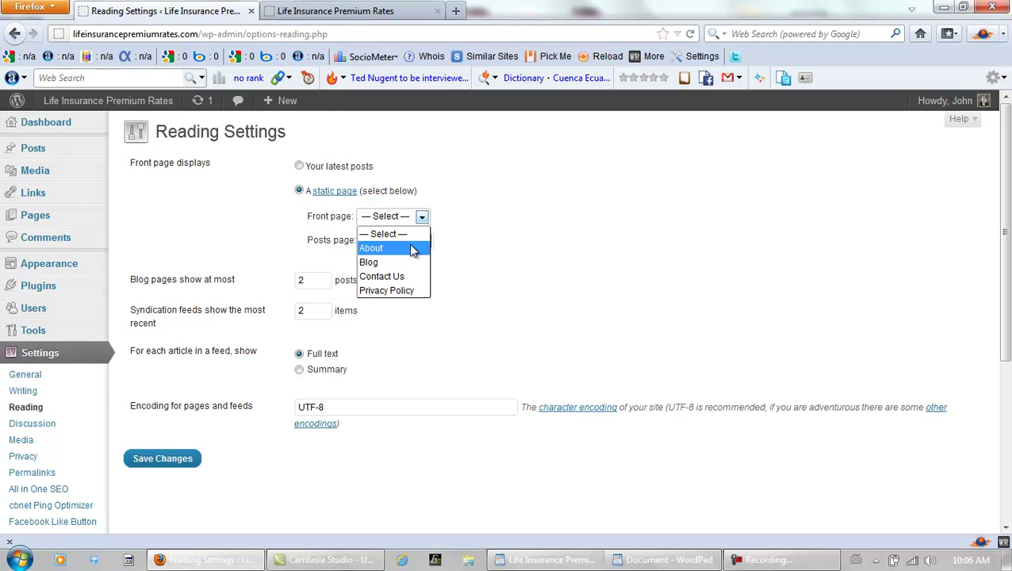
{"action": "left_click", "coordinate": [411, 250]}
{"action": "left_click", "coordinate": [425, 242]}
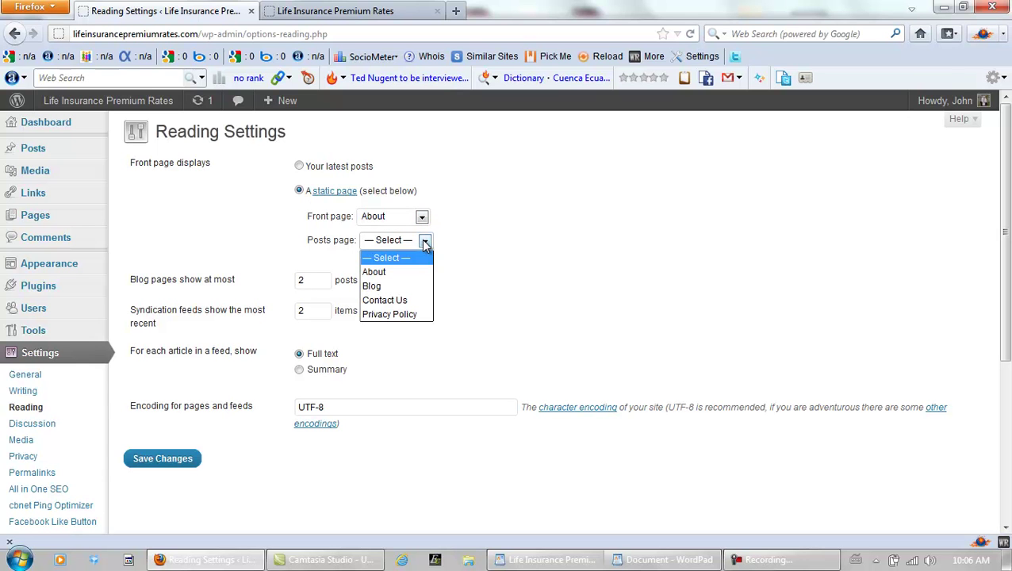
{"action": "left_click", "coordinate": [411, 286]}
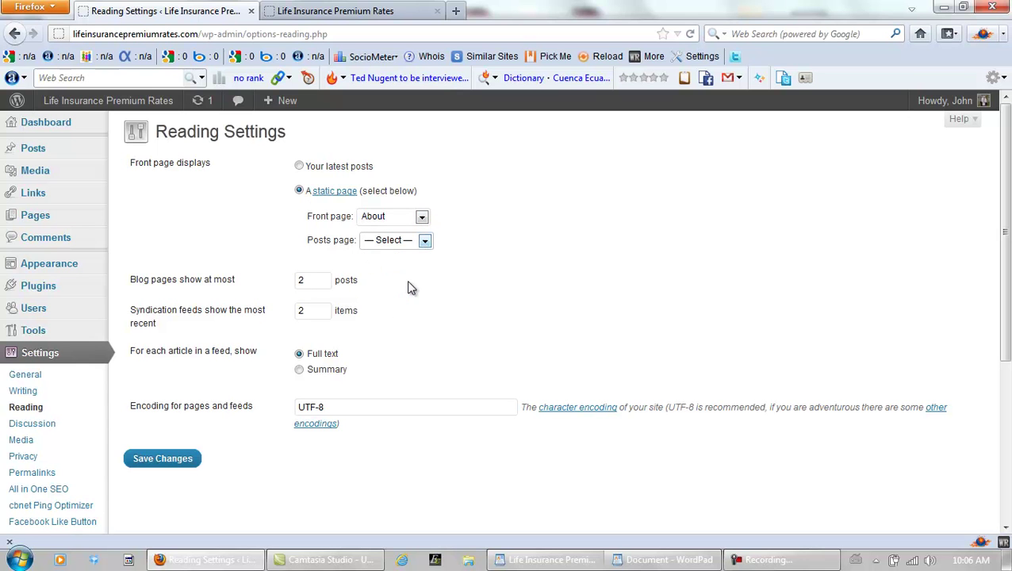
{"action": "left_click", "coordinate": [162, 462]}
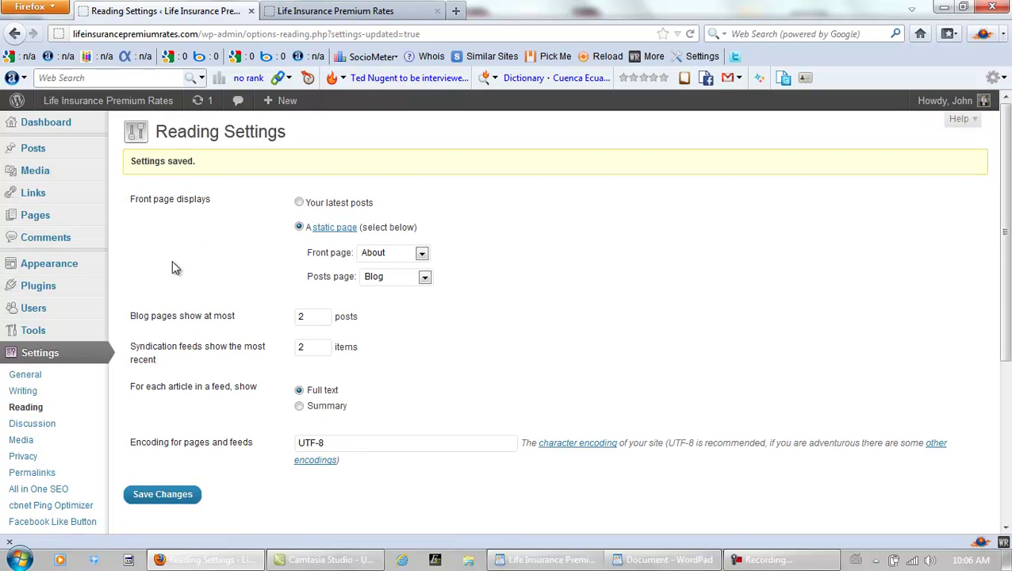
- Set the custom permalink structure to /%year%/%postname%/ and save the permalink settings
{"action": "scroll", "coordinate": [175, 268], "scroll_direction": "down", "scroll_amount": 2}
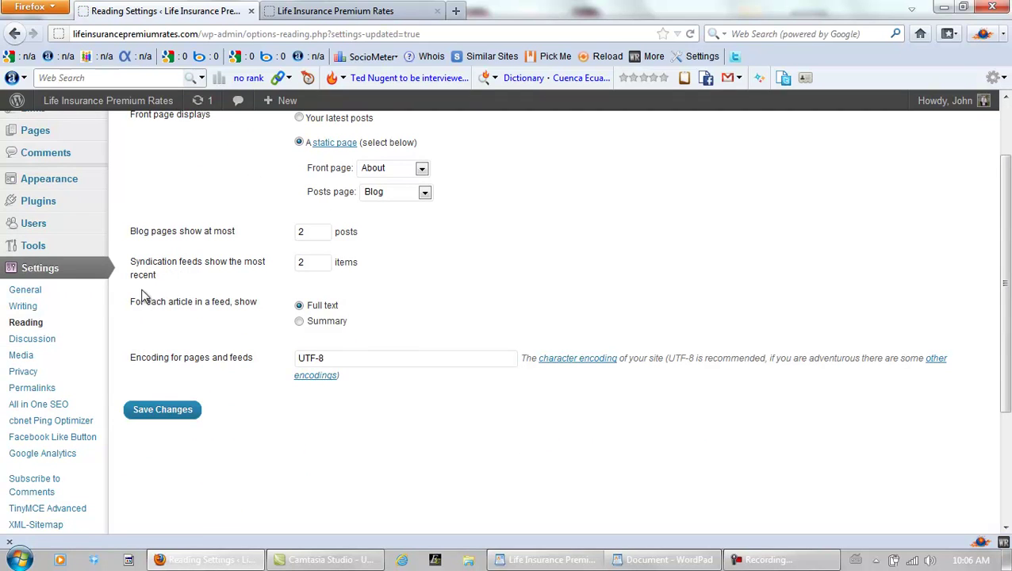
{"action": "left_click", "coordinate": [27, 390]}
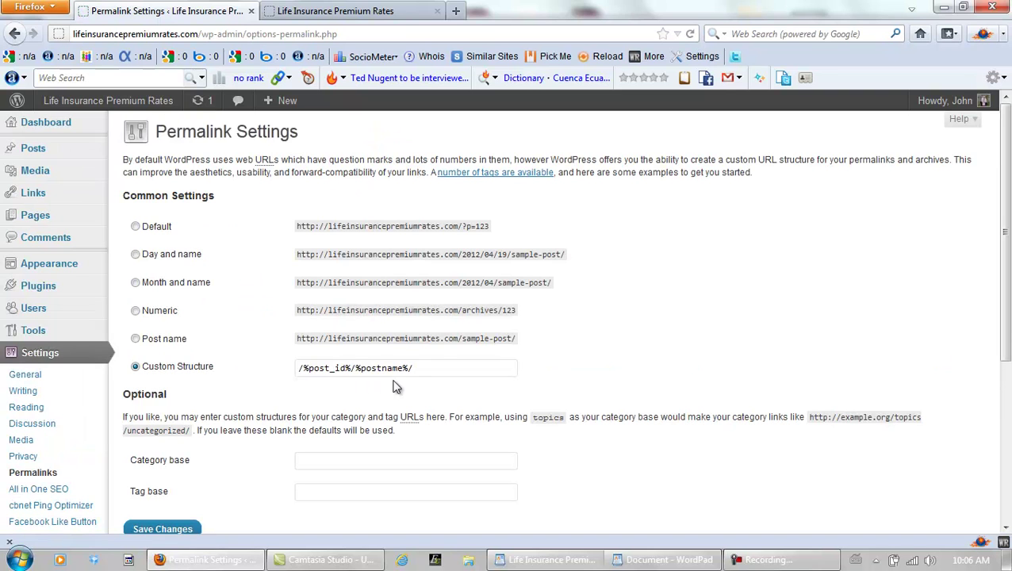
{"action": "left_click_drag", "start_coordinate": [420, 371], "coordinate": [295, 361]}
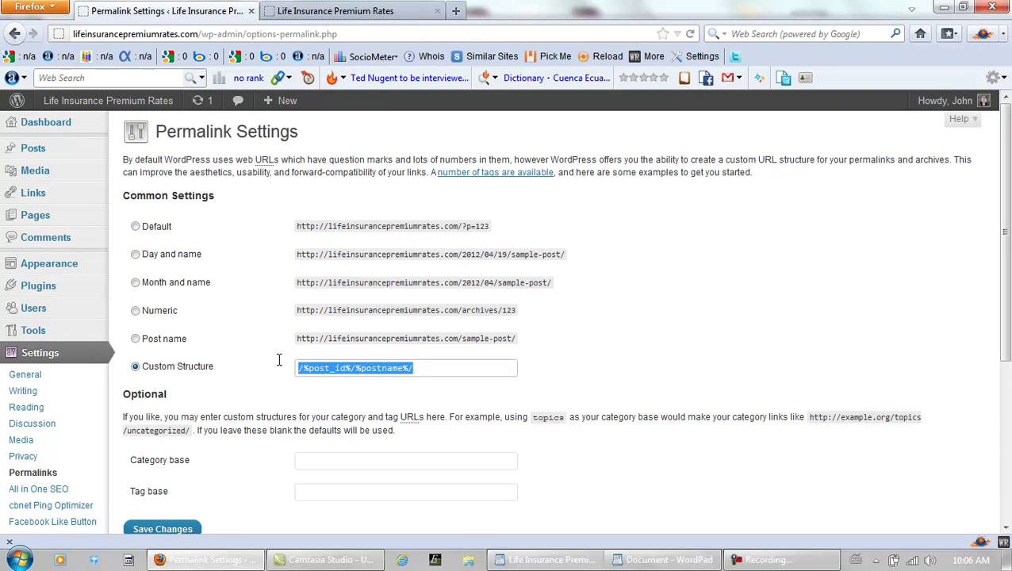
{"action": "type", "text": "/"}
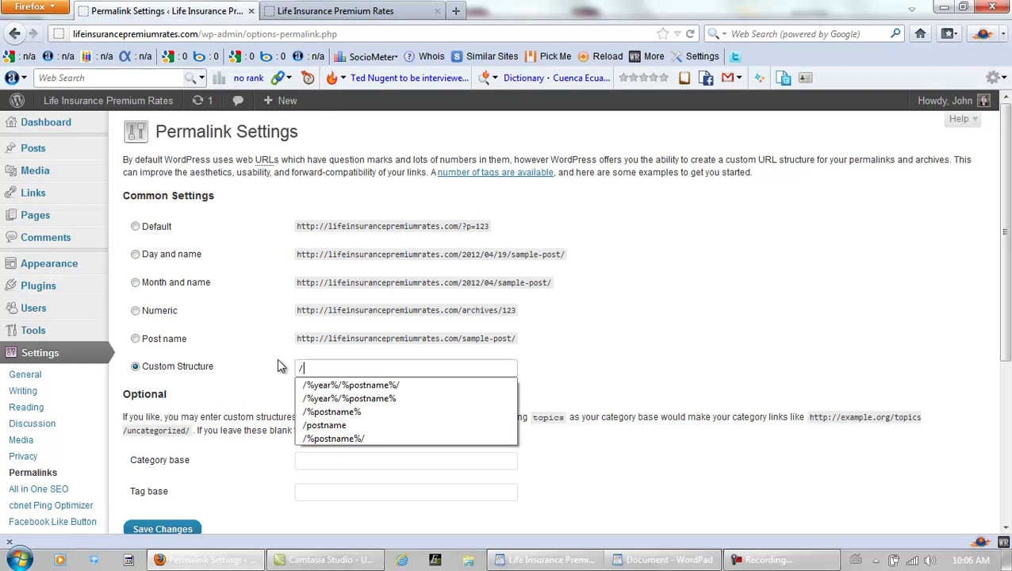
{"action": "left_click", "coordinate": [344, 386]}
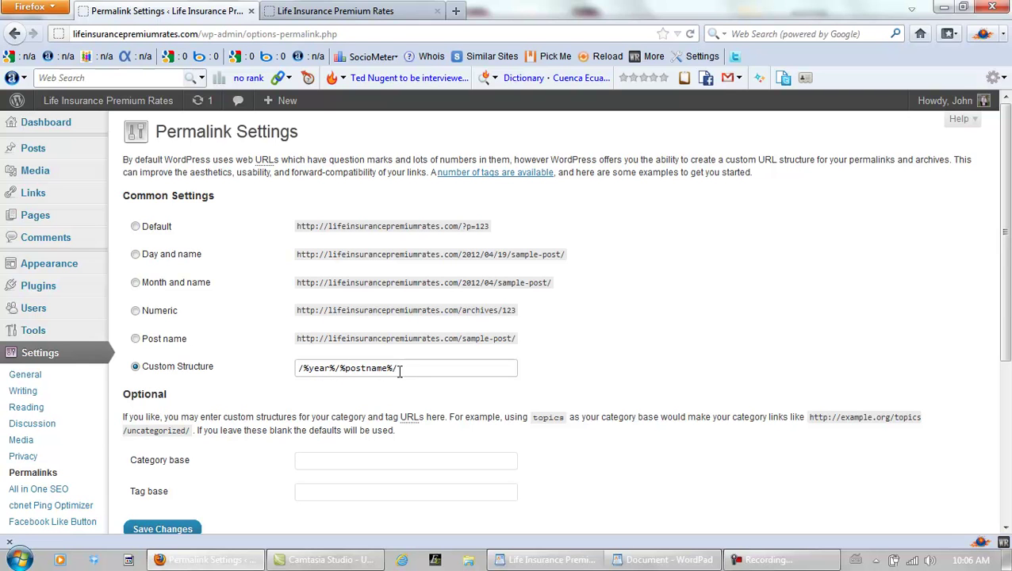
{"action": "left_click_drag", "start_coordinate": [991, 264], "coordinate": [990, 318]}
{"action": "left_click", "coordinate": [176, 429]}
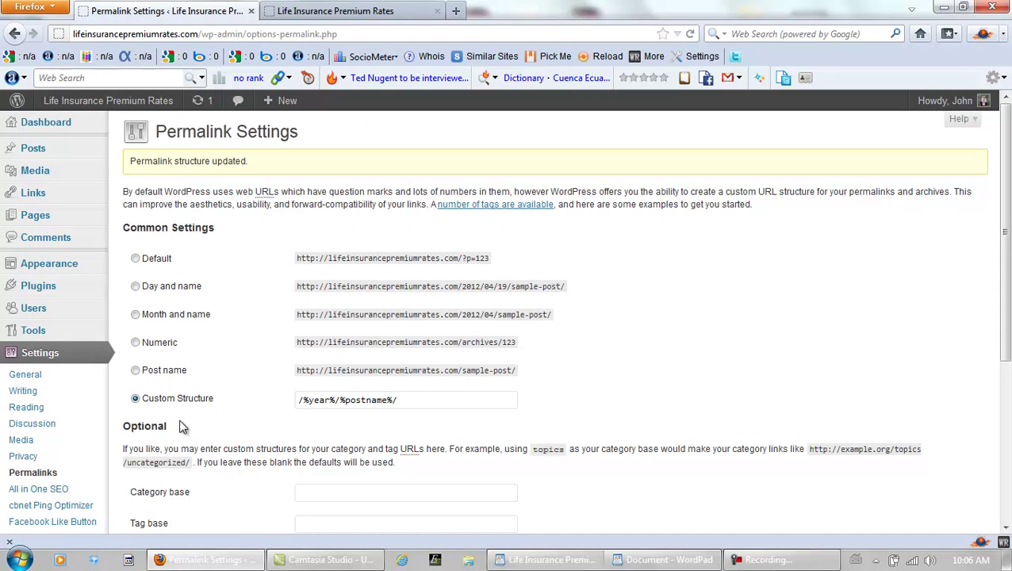
{"action": "scroll", "coordinate": [241, 387], "scroll_direction": "down", "scroll_amount": 5}
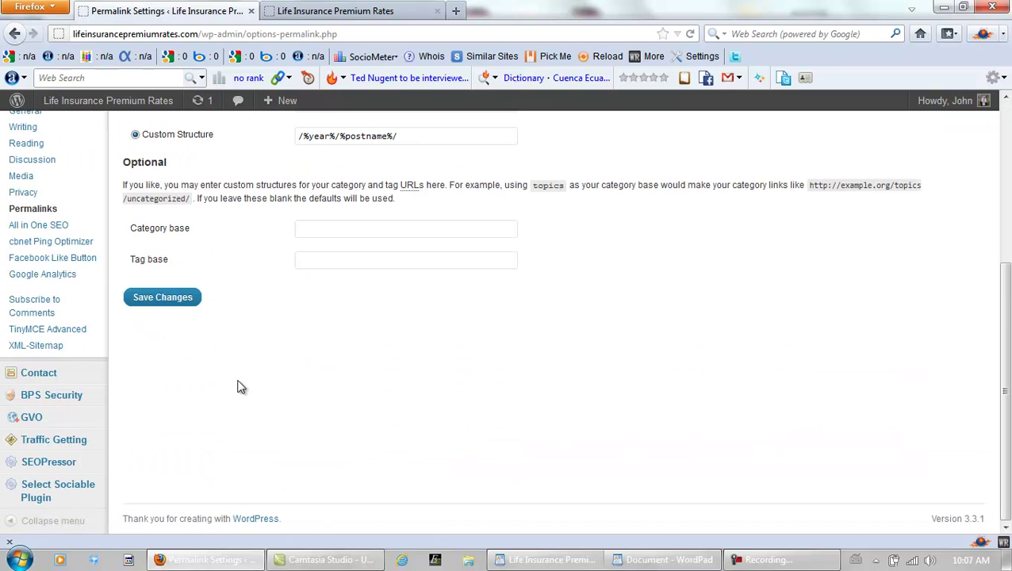
{"action": "left_click", "coordinate": [176, 299]}
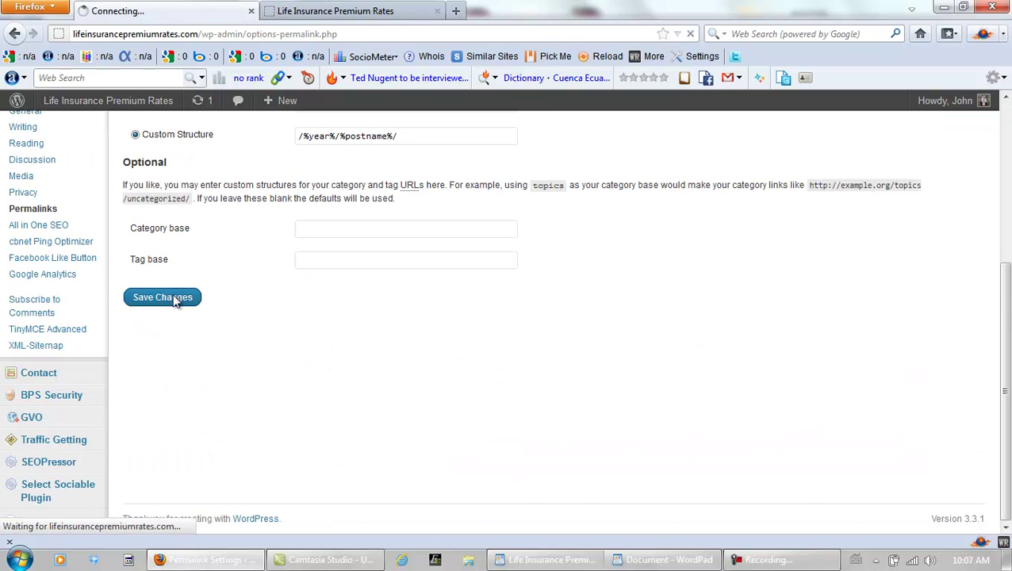
{"action": "left_click", "coordinate": [311, 12]}
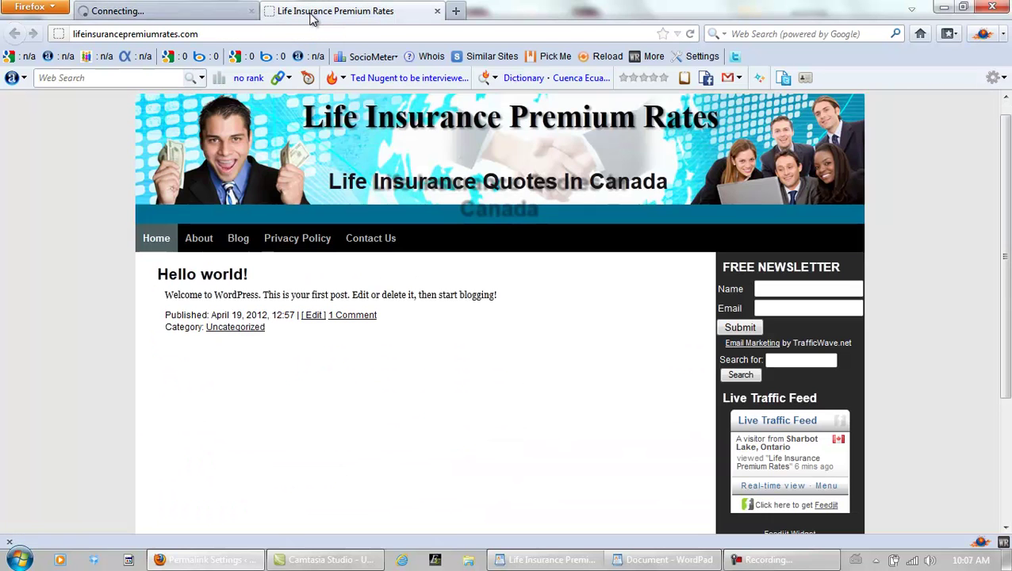
{"action": "left_click", "coordinate": [160, 13]}
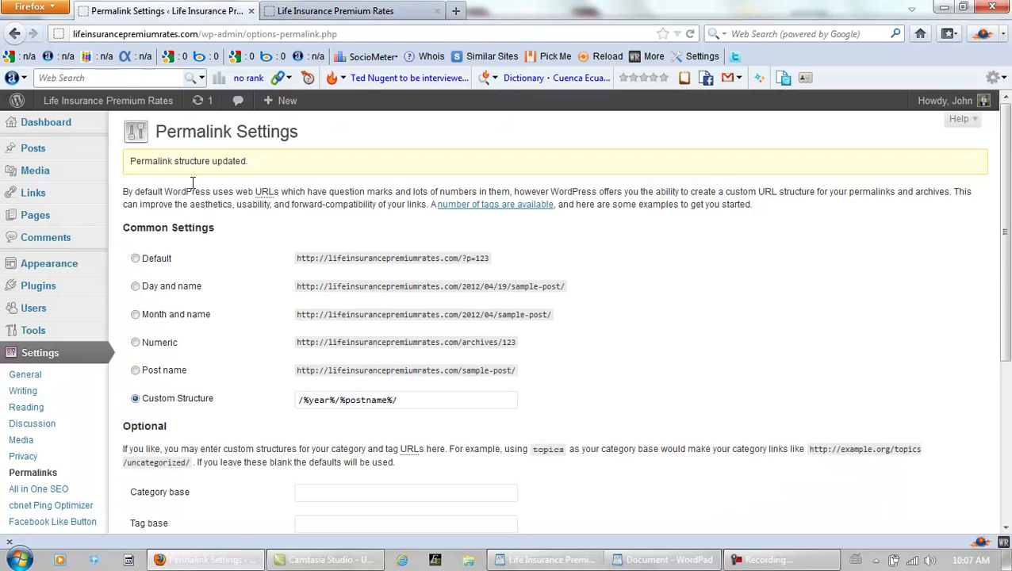
- Check the WordPress Updates page for pending core, plugin and theme updates
{"action": "left_click", "coordinate": [62, 124]}
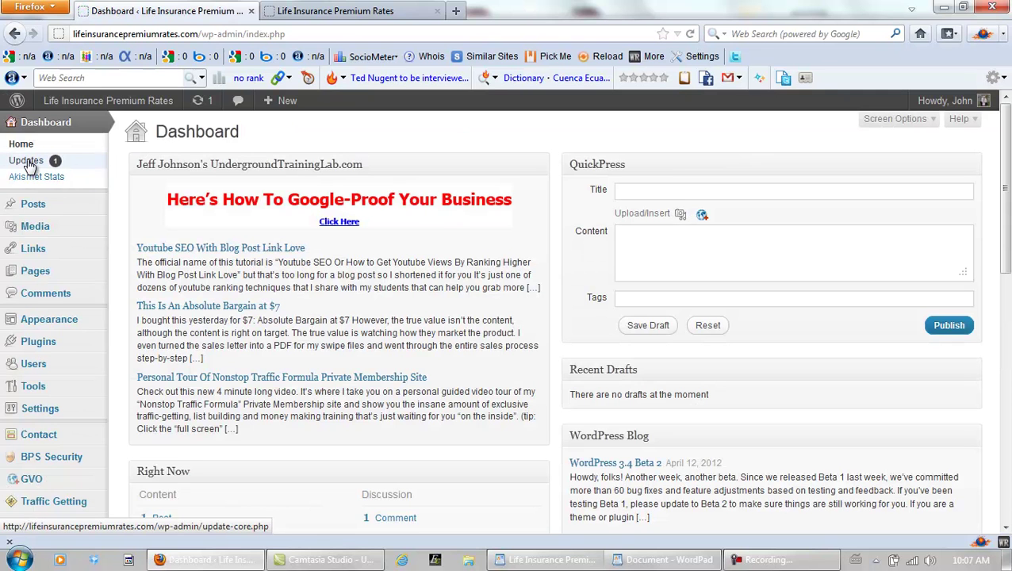
{"action": "left_click", "coordinate": [26, 161]}
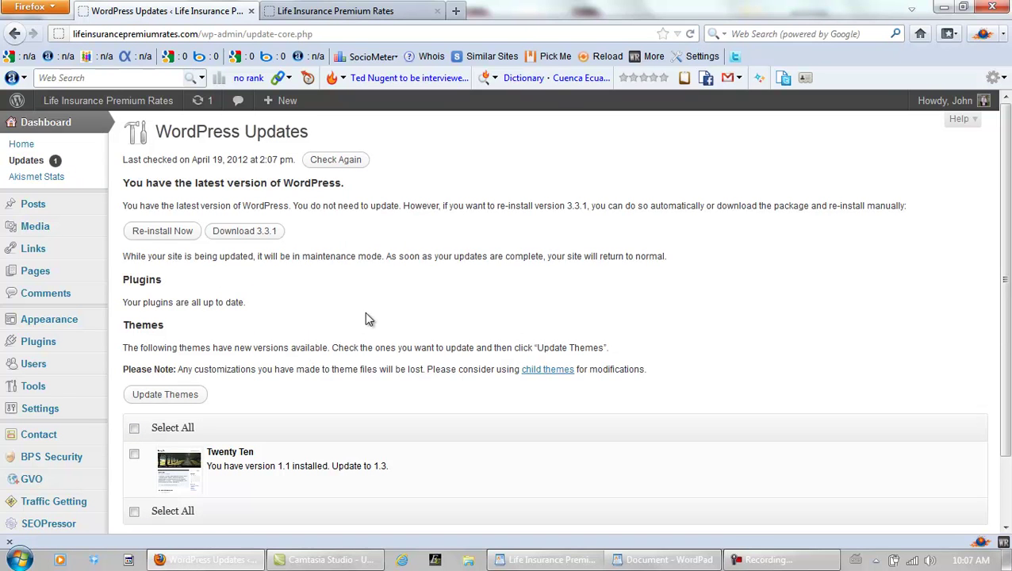
{"action": "scroll", "coordinate": [366, 315], "scroll_direction": "down", "scroll_amount": 2}
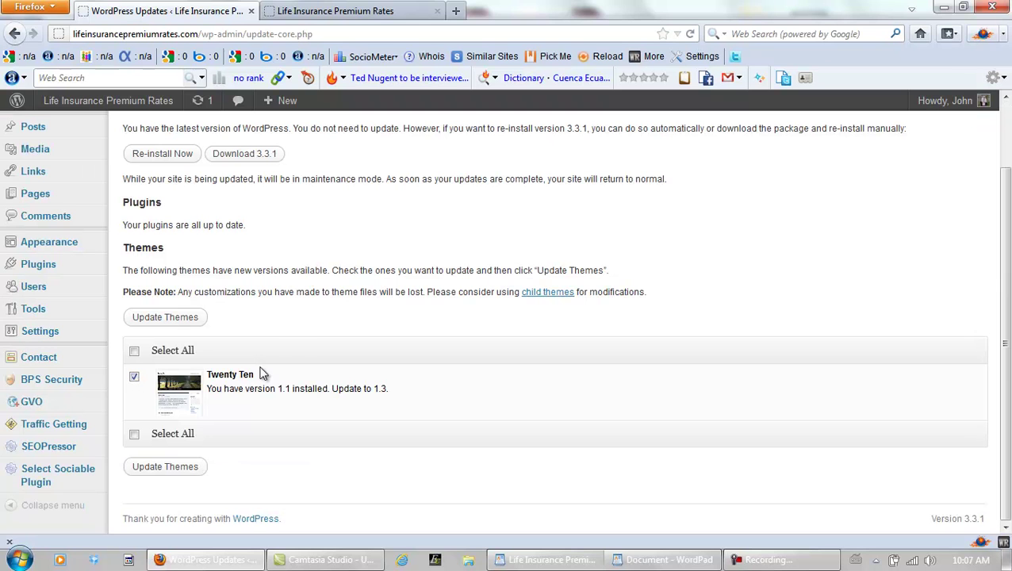
- Delete the installed Twenty Ten theme and confirm the deletion
{"action": "mouse_move", "coordinate": [44, 250]}
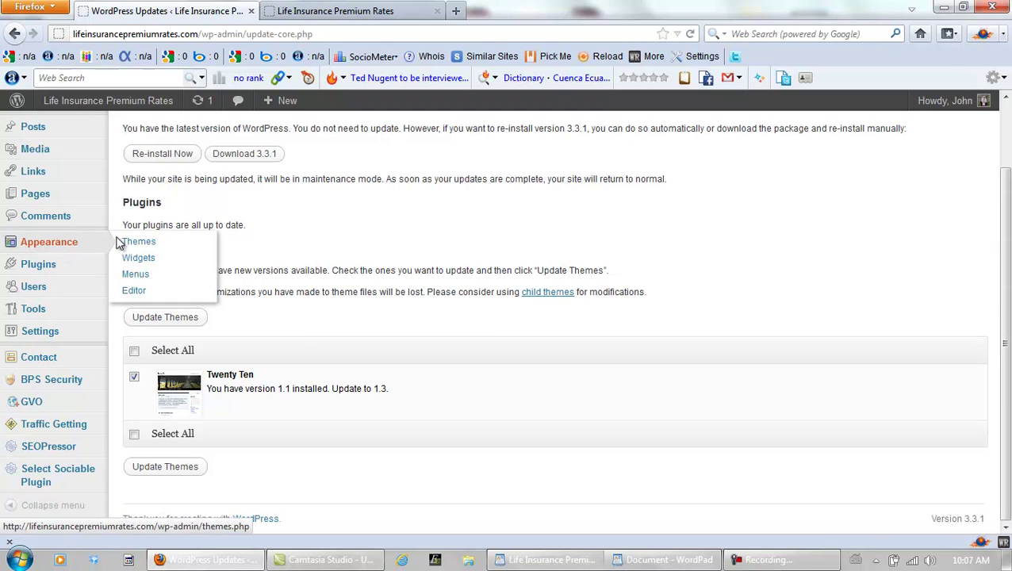
{"action": "left_click", "coordinate": [157, 248]}
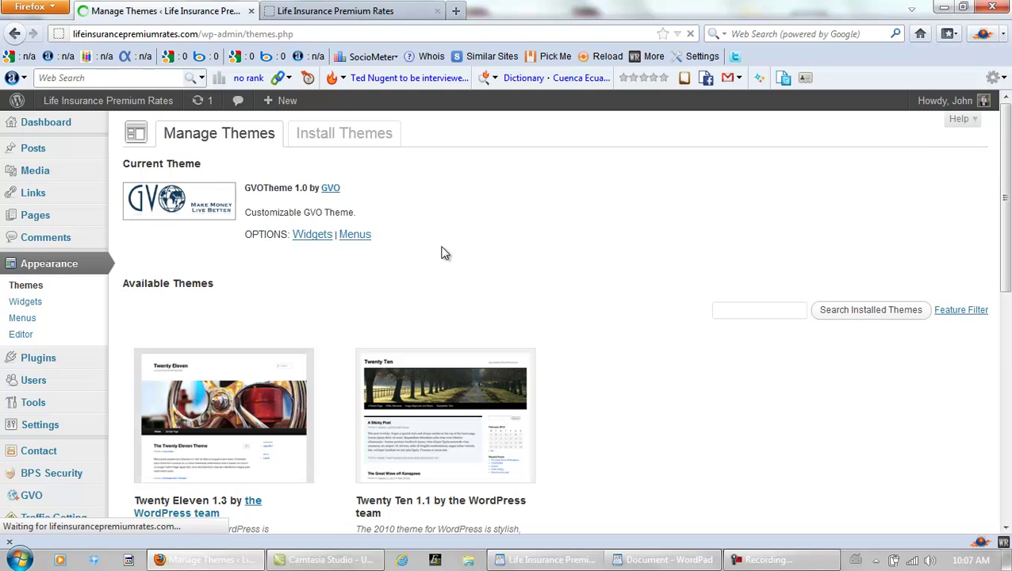
{"action": "scroll", "coordinate": [578, 285], "scroll_direction": "down", "scroll_amount": 10}
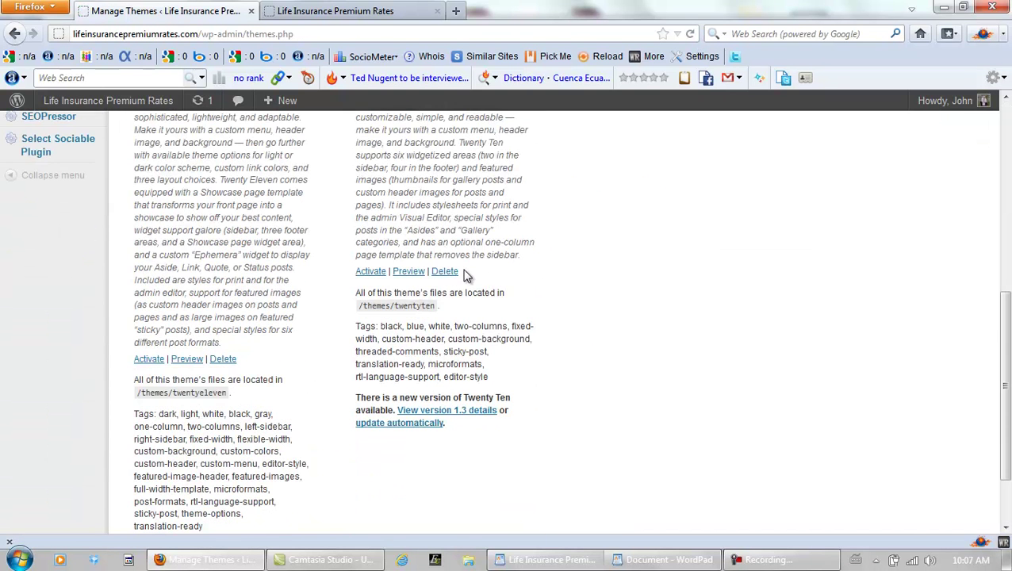
{"action": "left_click", "coordinate": [445, 271]}
{"action": "left_click", "coordinate": [501, 287]}
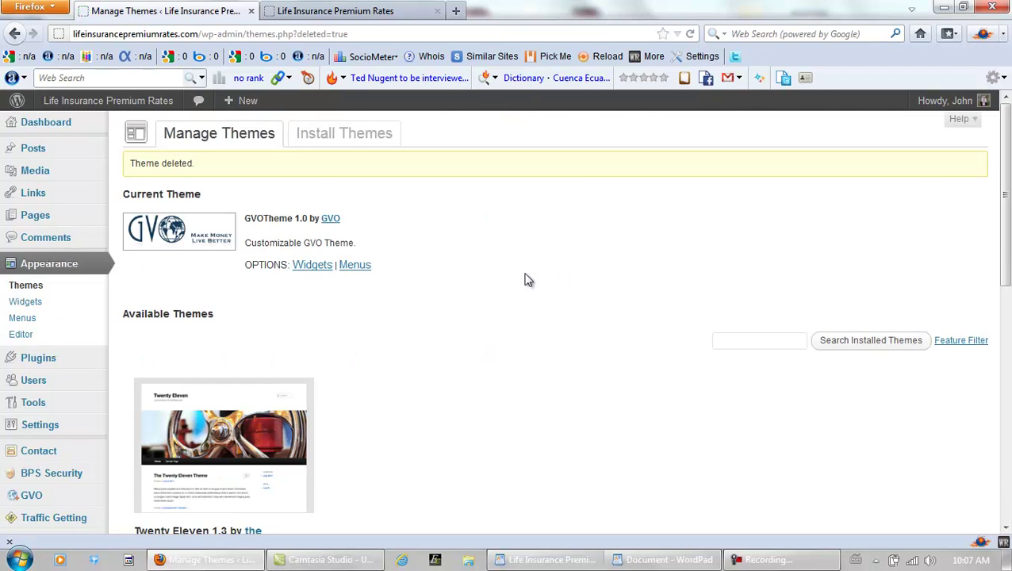
- Delete the installed Twenty Eleven theme and confirm the deletion
{"action": "scroll", "coordinate": [550, 278], "scroll_direction": "down", "scroll_amount": 5}
{"action": "scroll", "coordinate": [509, 285], "scroll_direction": "down", "scroll_amount": 5}
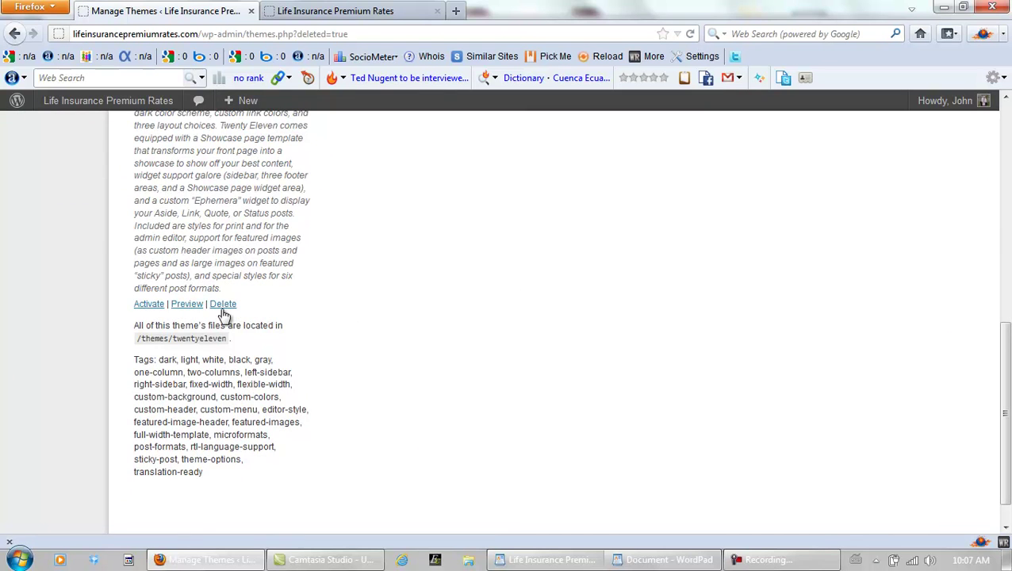
{"action": "left_click", "coordinate": [222, 307]}
{"action": "left_click", "coordinate": [491, 286]}
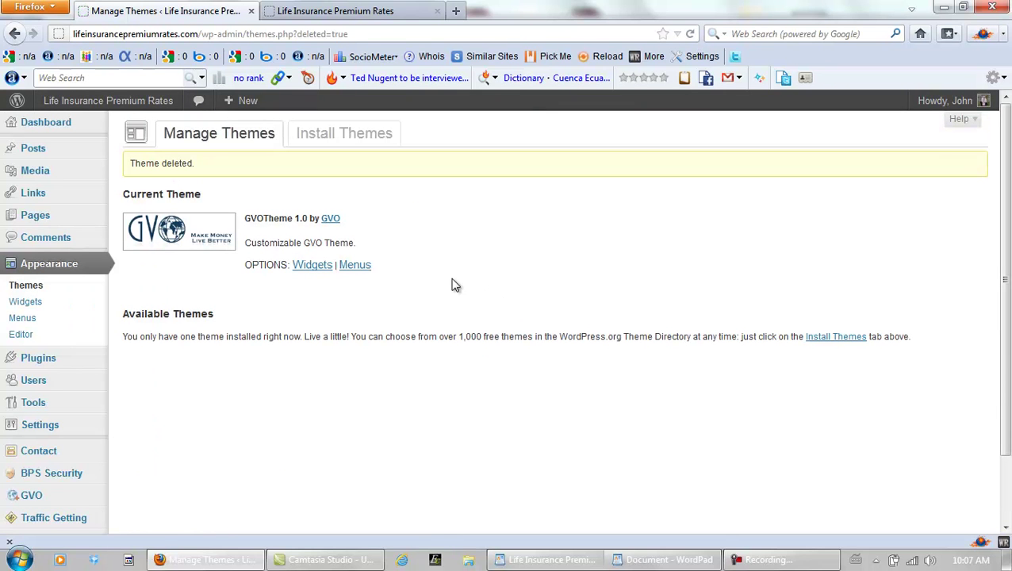
{"action": "scroll", "coordinate": [426, 291], "scroll_direction": "down", "scroll_amount": 2}
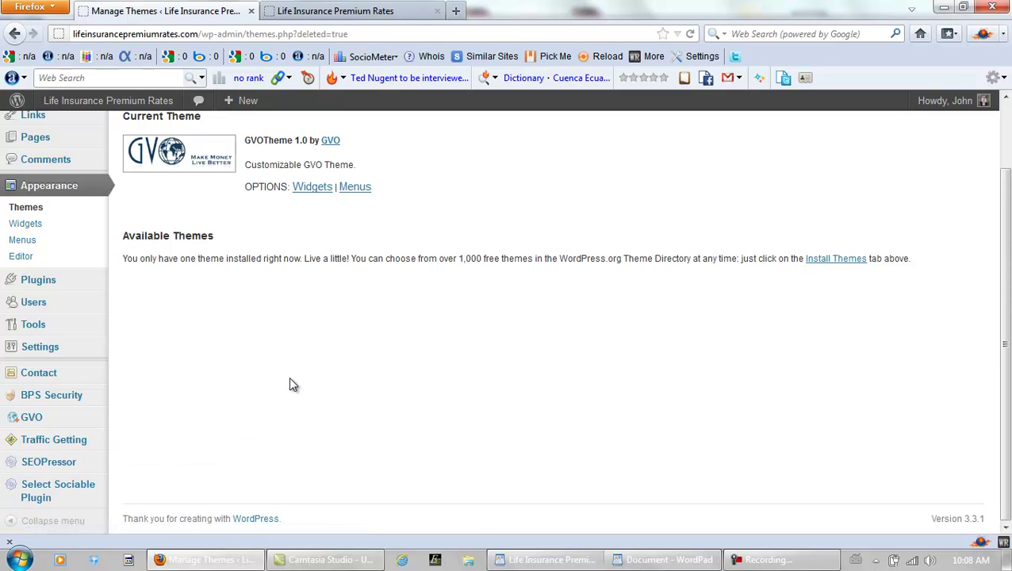
- View the live site's home page and its navigation bar
{"action": "left_click", "coordinate": [399, 12]}
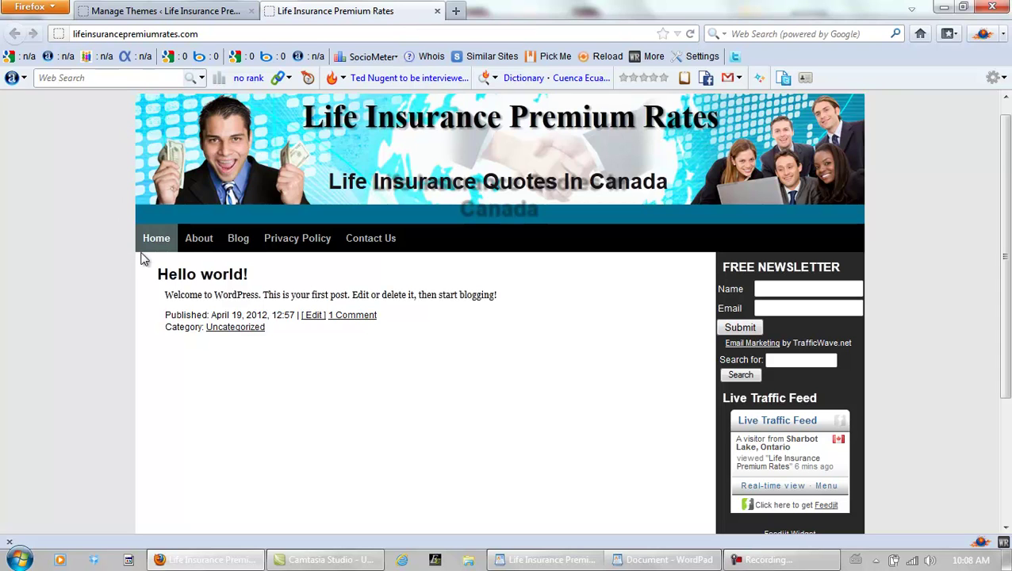
{"action": "left_click", "coordinate": [221, 34]}
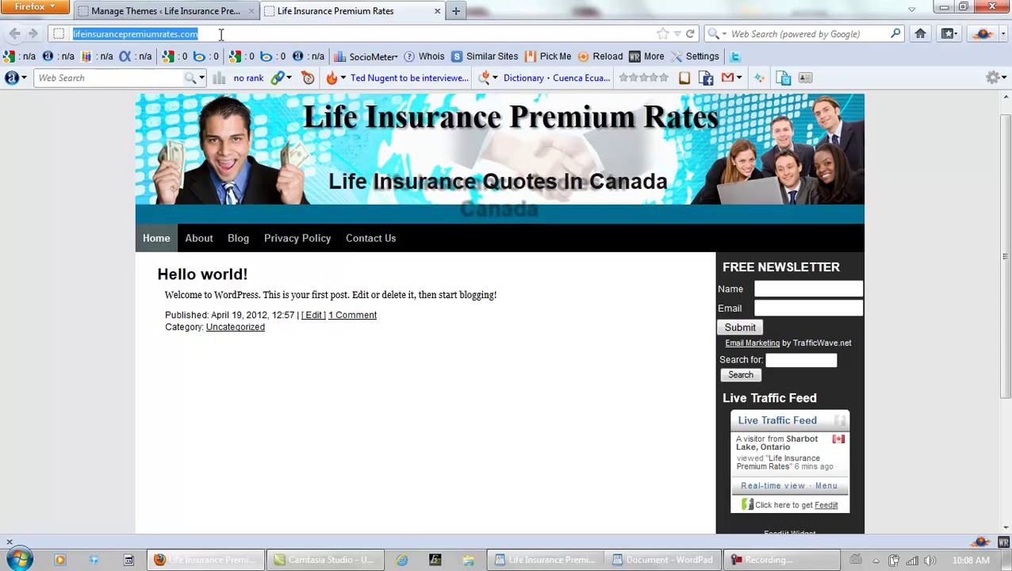
{"action": "left_click", "coordinate": [110, 323]}
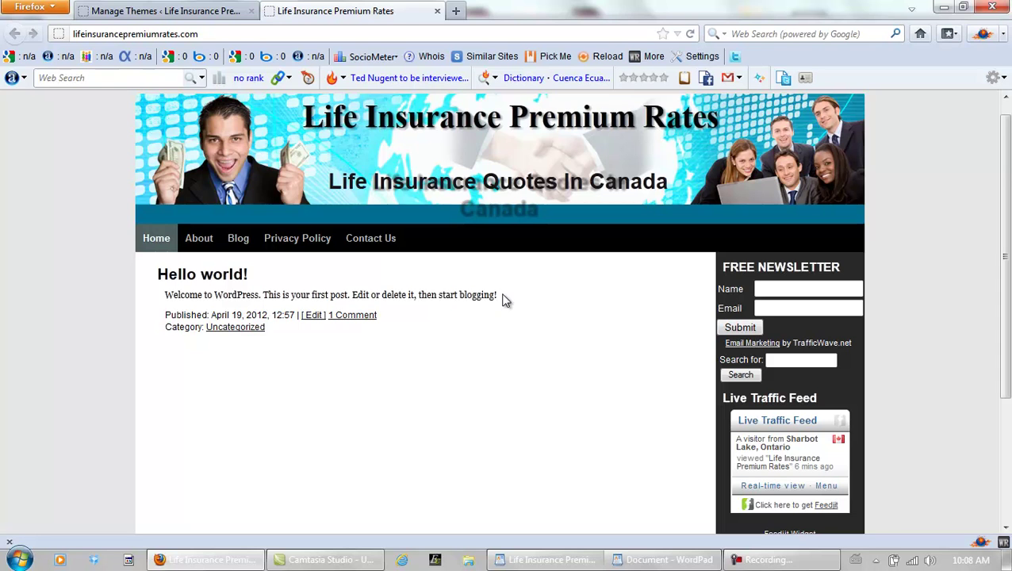
{"action": "left_click", "coordinate": [766, 560]}
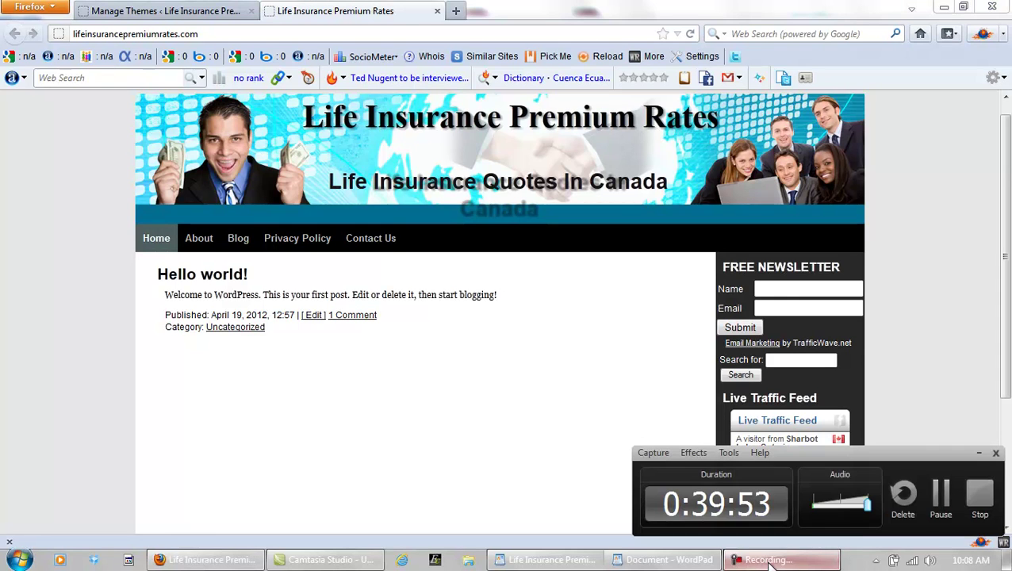